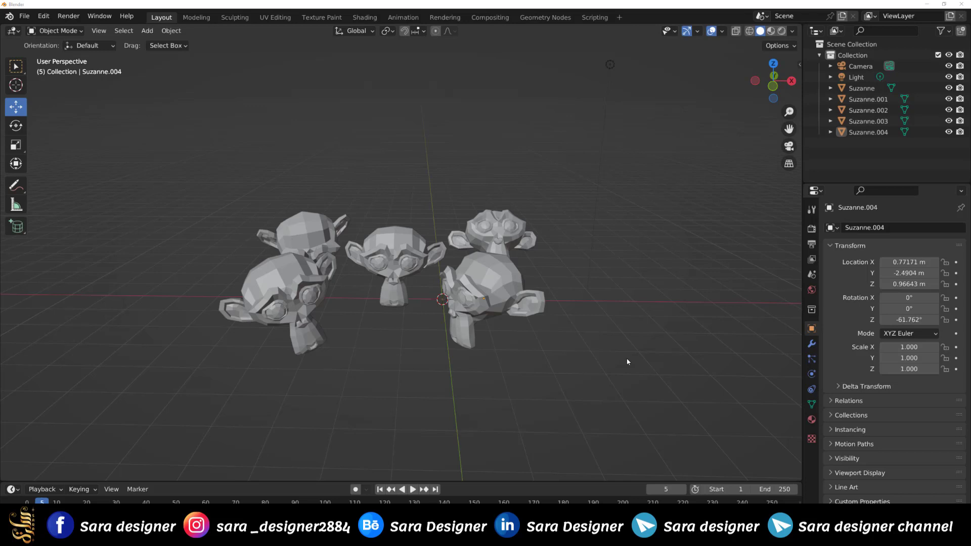
# Select the centre Suzanne and zoom the view in and out around it
pyautogui.click(397, 256)
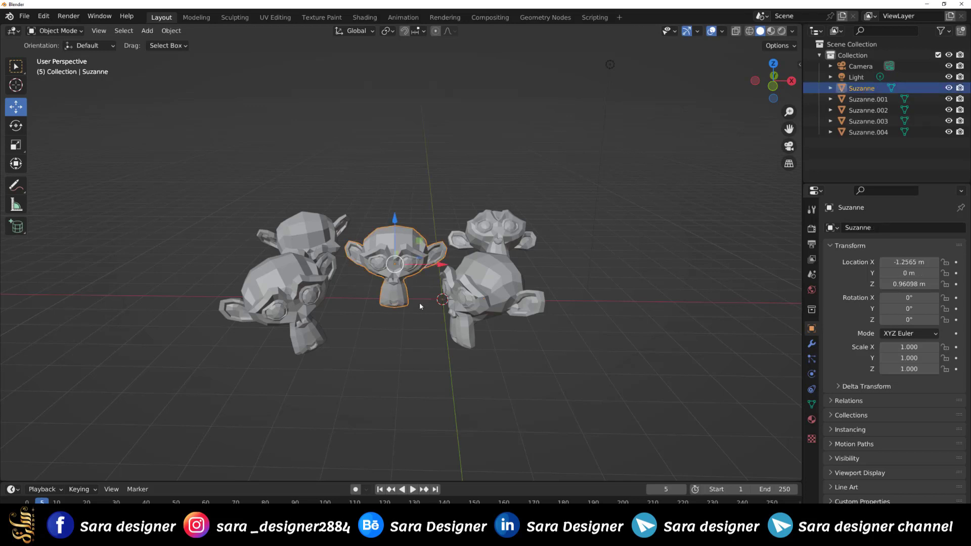
pyautogui.scroll(1, 399, 253)
pyautogui.scroll(1, 392, 273)
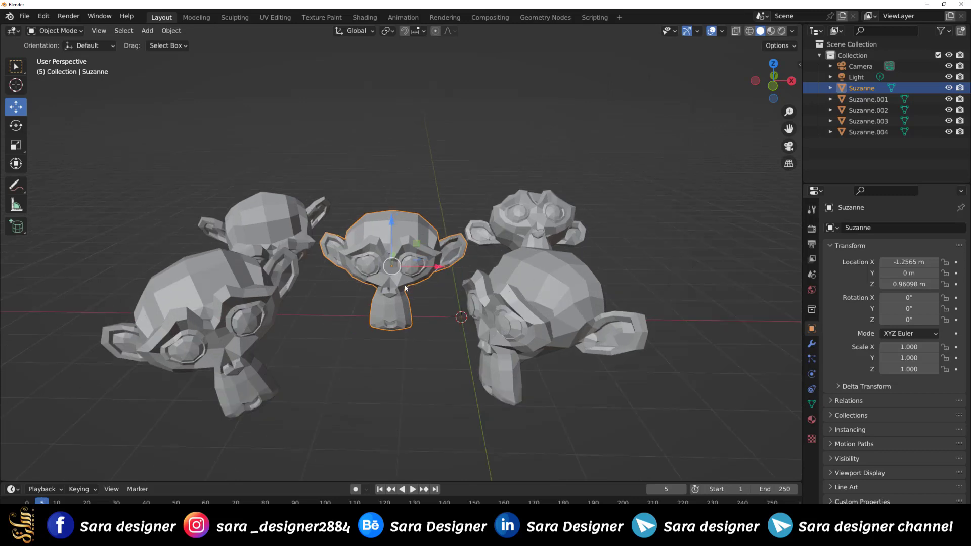
pyautogui.scroll(2, 382, 288)
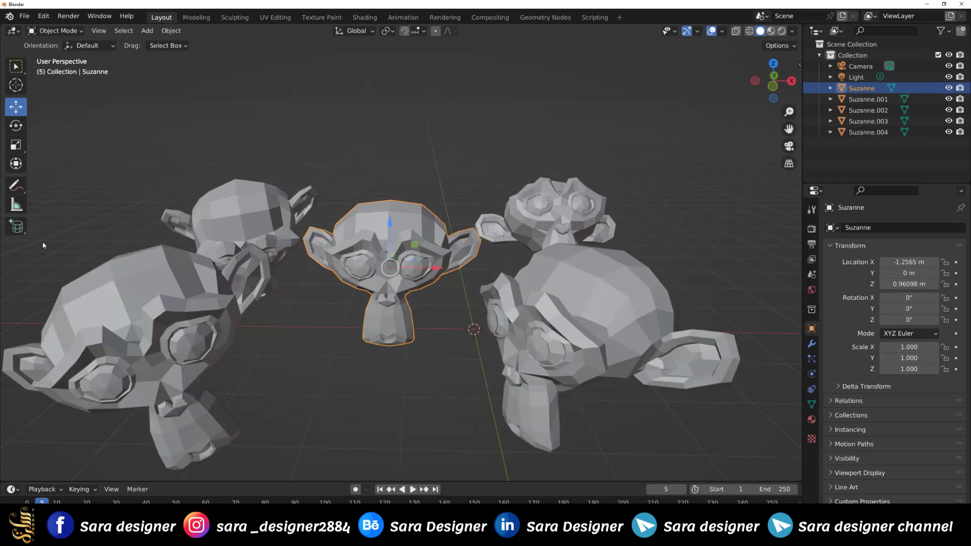
pyautogui.scroll(-3, 407, 356)
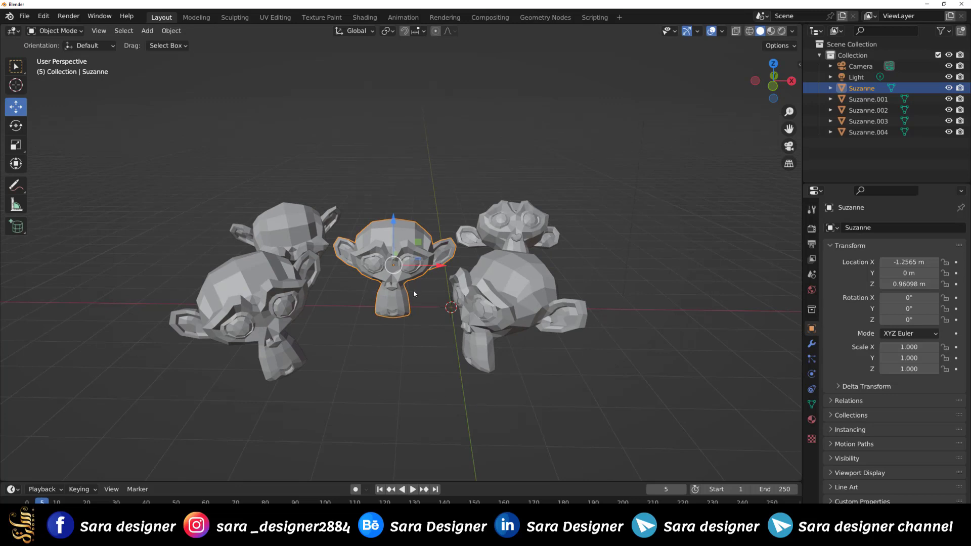
pyautogui.scroll(-1, 412, 290)
pyautogui.scroll(-2, 412, 290)
# Orbit to a top-down view and move Suzanne to X -1.8104 m, Y -0.25483 m
pyautogui.moveTo(331, 341)
pyautogui.mouseDown(button='middle')
pyautogui.moveTo(424, 364)
pyautogui.moveTo(402, 282)
pyautogui.mouseUp(button='middle')
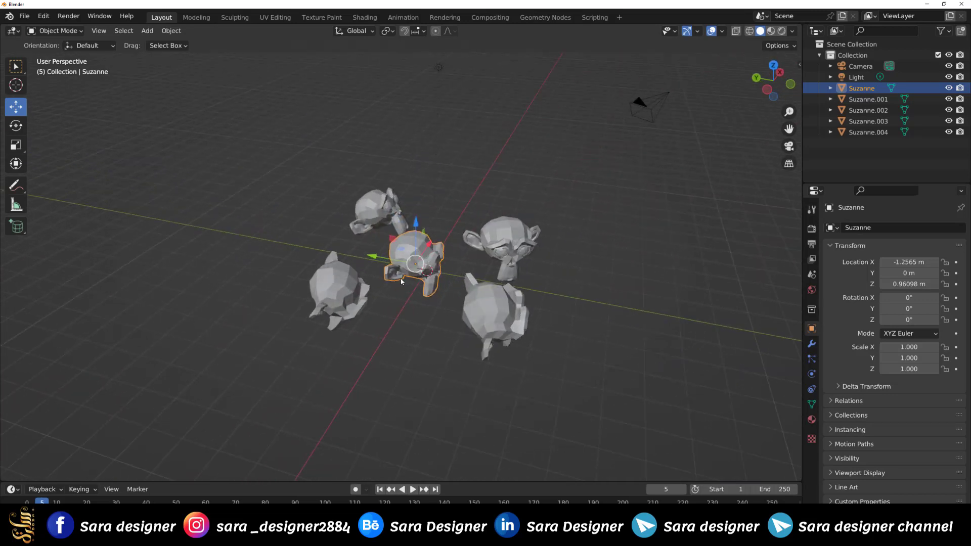
pyautogui.moveTo(373, 257)
pyautogui.mouseDown()
pyautogui.moveTo(223, 243)
pyautogui.moveTo(416, 256)
pyautogui.moveTo(410, 238)
pyautogui.mouseUp()
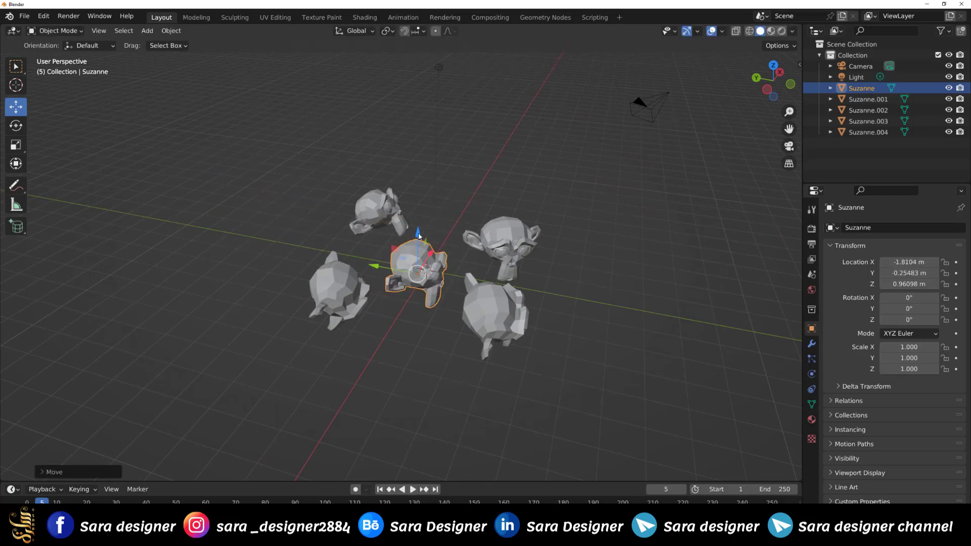
pyautogui.click(419, 236)
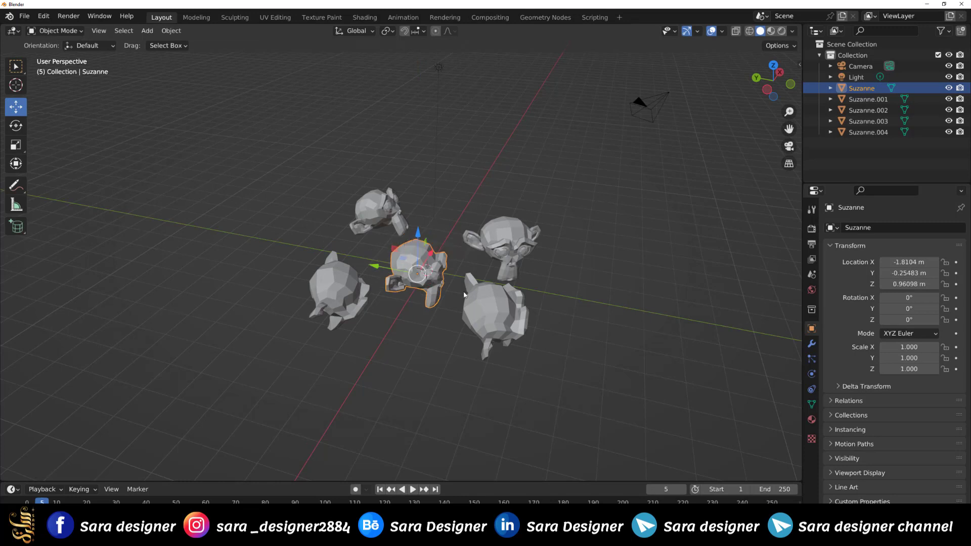
pyautogui.click(489, 307)
pyautogui.click(422, 258)
# Try scaling Suzanne up uniformly, then cancel to keep its original size
pyautogui.hotkey('shift', 'space')
pyautogui.press('s')
pyautogui.moveTo(449, 250); pyautogui.dragTo(471, 231)
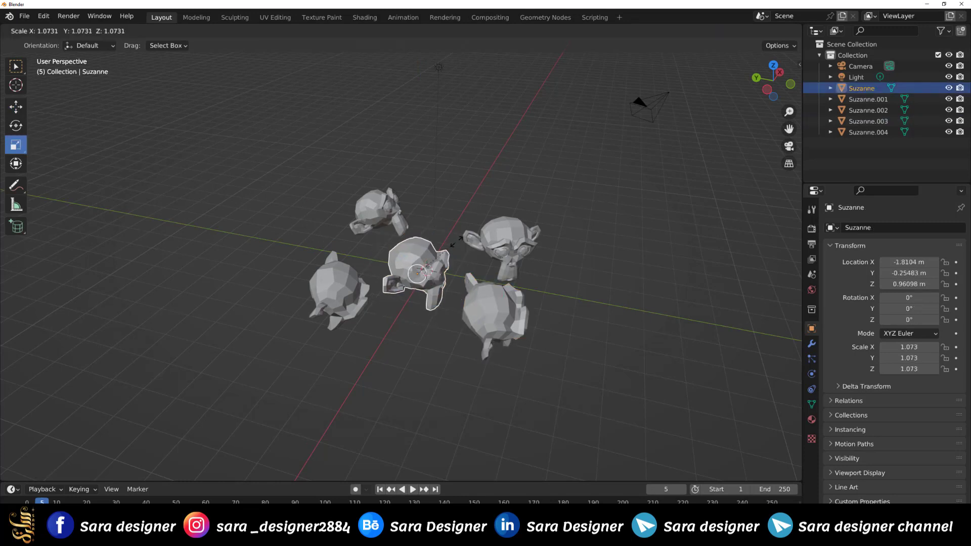
pyautogui.press('Escape')
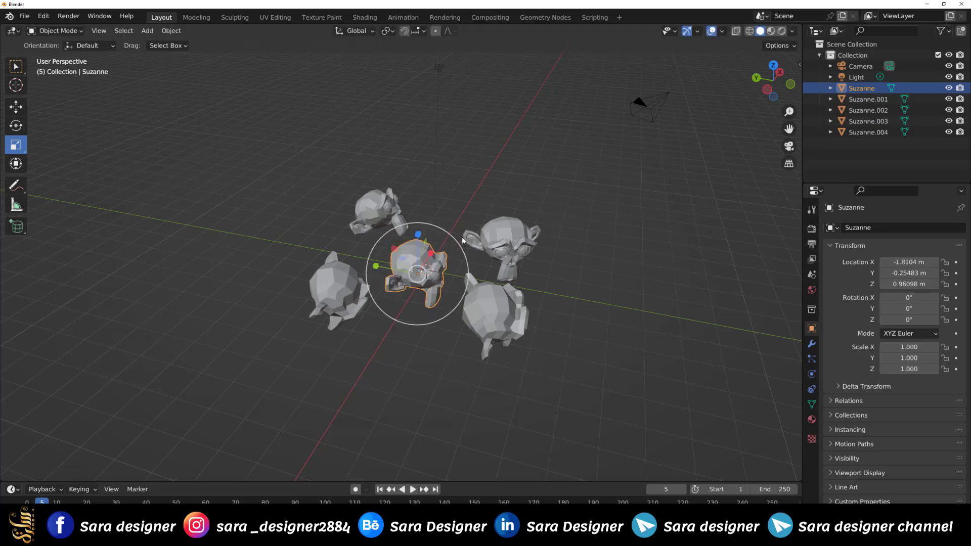
# Try rotating Suzanne freely and about Z, clearing its rotation back to zero with Alt+R
pyautogui.hotkey('shift', 'space')
pyautogui.press('r')
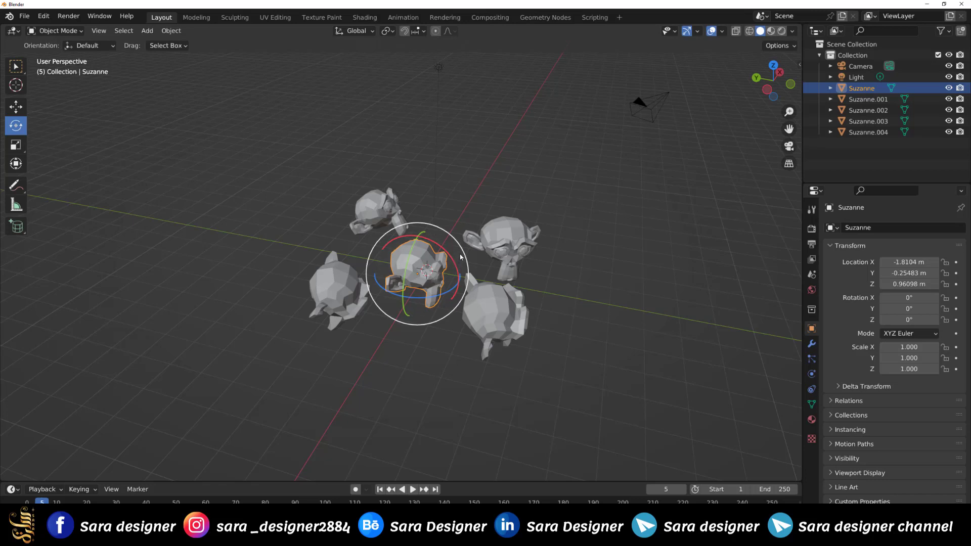
pyautogui.moveTo(449, 256)
pyautogui.mouseDown()
pyautogui.moveTo(463, 260)
pyautogui.moveTo(408, 287)
pyautogui.moveTo(457, 278)
pyautogui.mouseUp()
pyautogui.hotkey('alt', 'r')
pyautogui.moveTo(408, 303); pyautogui.dragTo(404, 305)
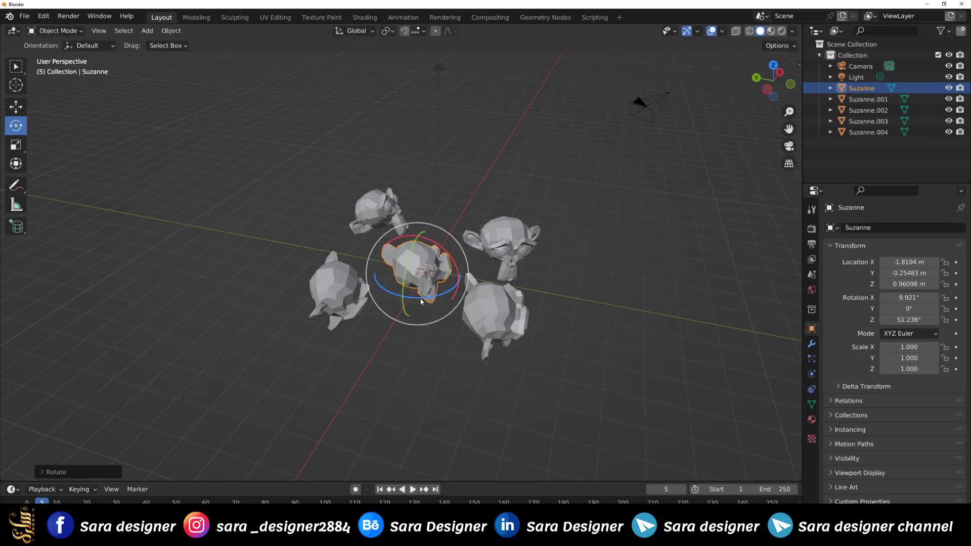
pyautogui.hotkey('alt', 'r')
# Deselect everything, reselect the centre Suzanne, and show the transform orientation choices
pyautogui.click(549, 300)
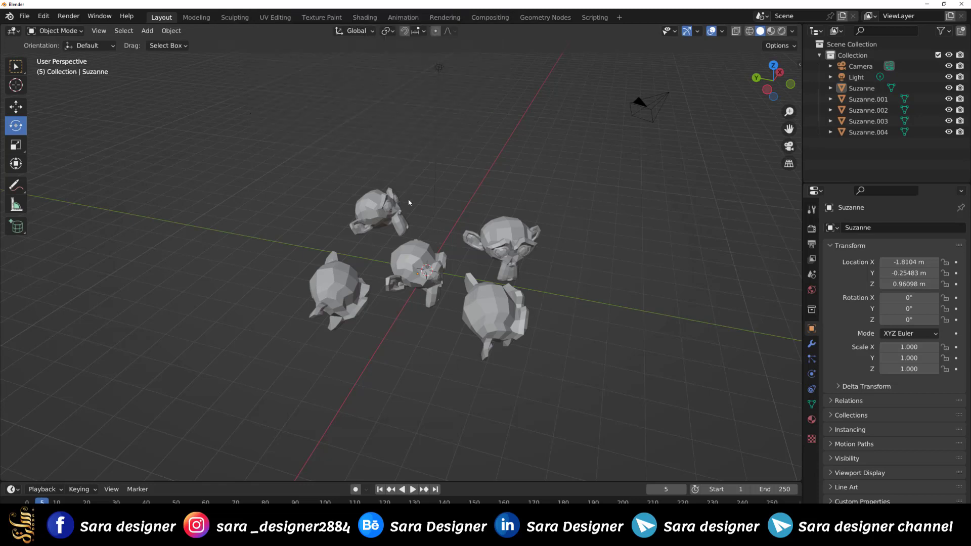
pyautogui.click(409, 264)
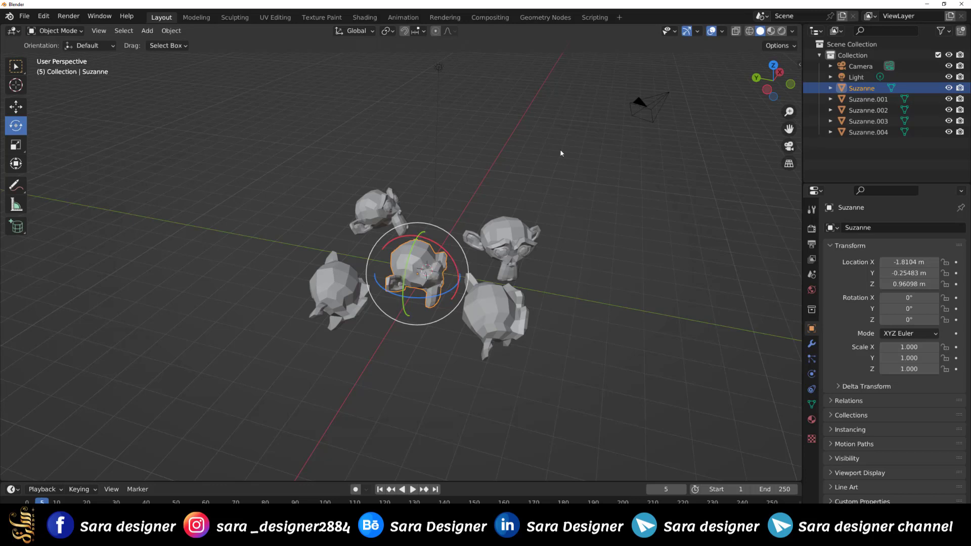
pyautogui.click(371, 32)
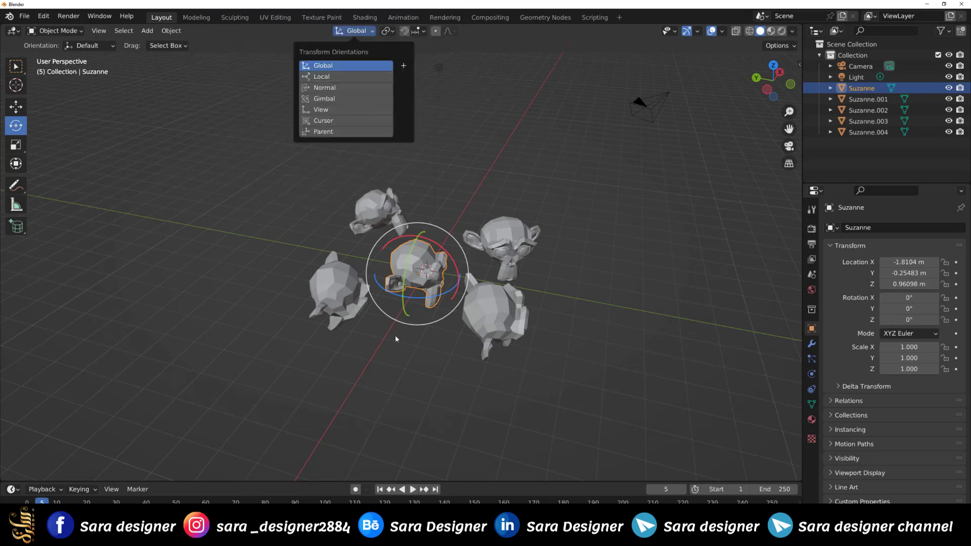
# Keep Global, box-select all five monkeys, and try group rotations about Y and X, undoing each
pyautogui.click(623, 157)
pyautogui.moveTo(623, 158); pyautogui.dragTo(189, 453)
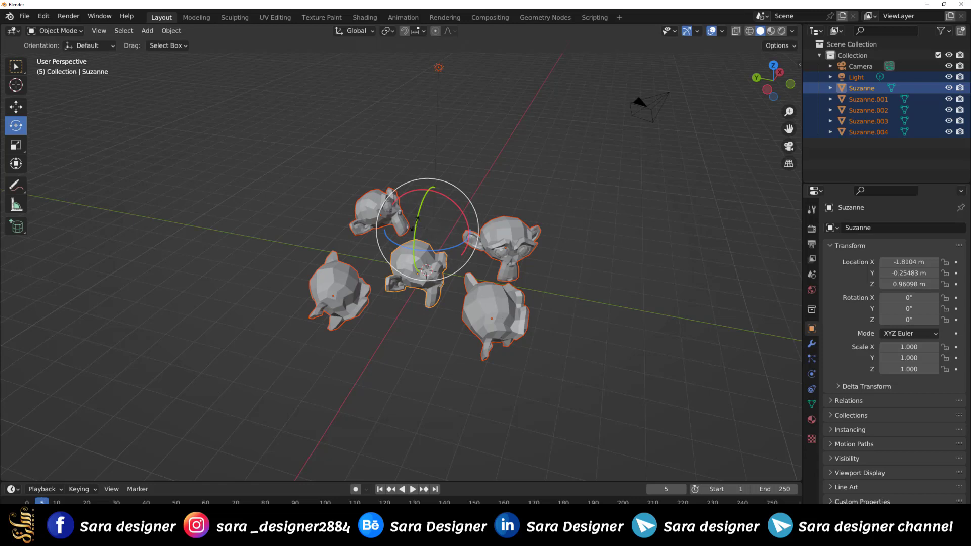
pyautogui.moveTo(418, 222)
pyautogui.mouseDown()
pyautogui.moveTo(411, 238)
pyautogui.moveTo(421, 167)
pyautogui.moveTo(395, 204)
pyautogui.mouseUp()
pyautogui.hotkey('ctrl', 'z')
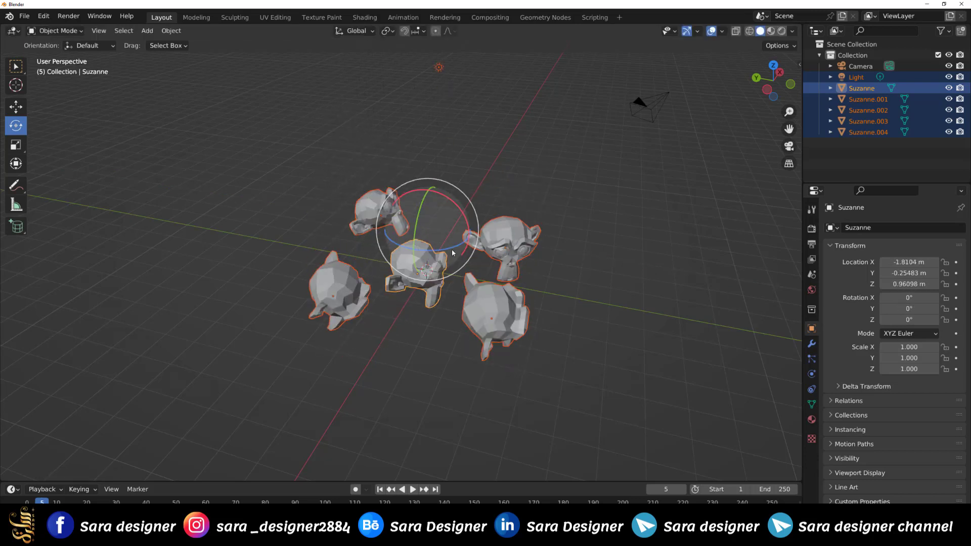
pyautogui.moveTo(478, 238); pyautogui.dragTo(479, 238)
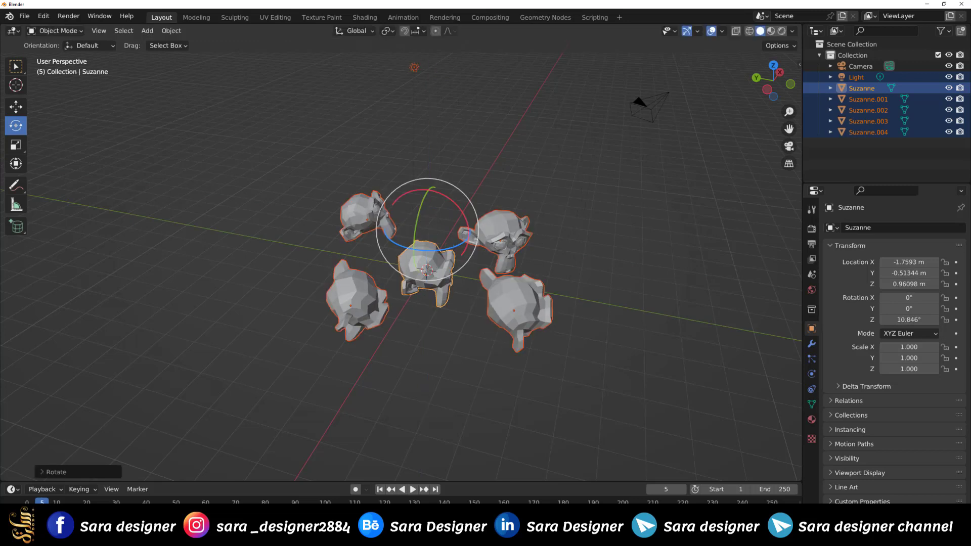
pyautogui.hotkey('ctrl', 'z')
pyautogui.moveTo(479, 238)
pyautogui.mouseDown()
pyautogui.moveTo(462, 233)
pyautogui.moveTo(467, 260)
pyautogui.mouseUp()
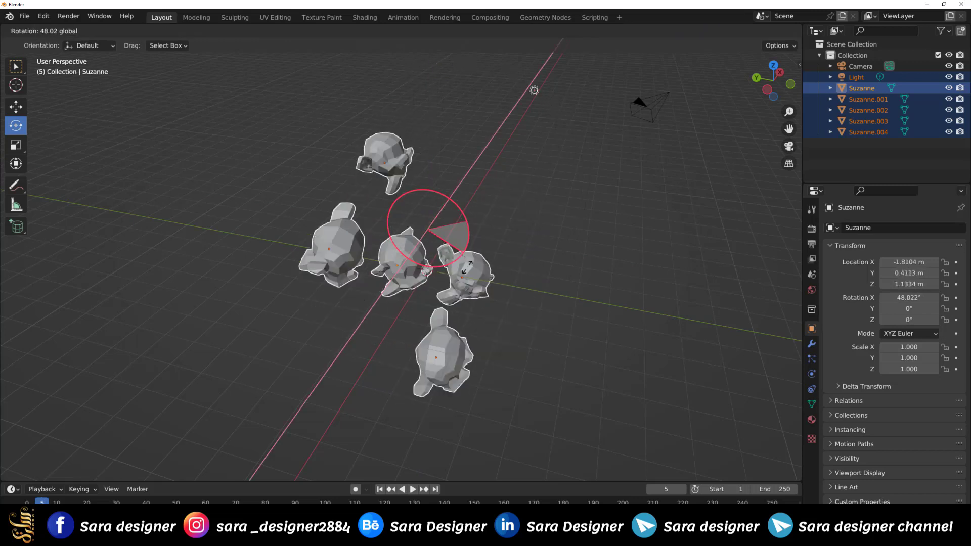
pyautogui.press('Escape')
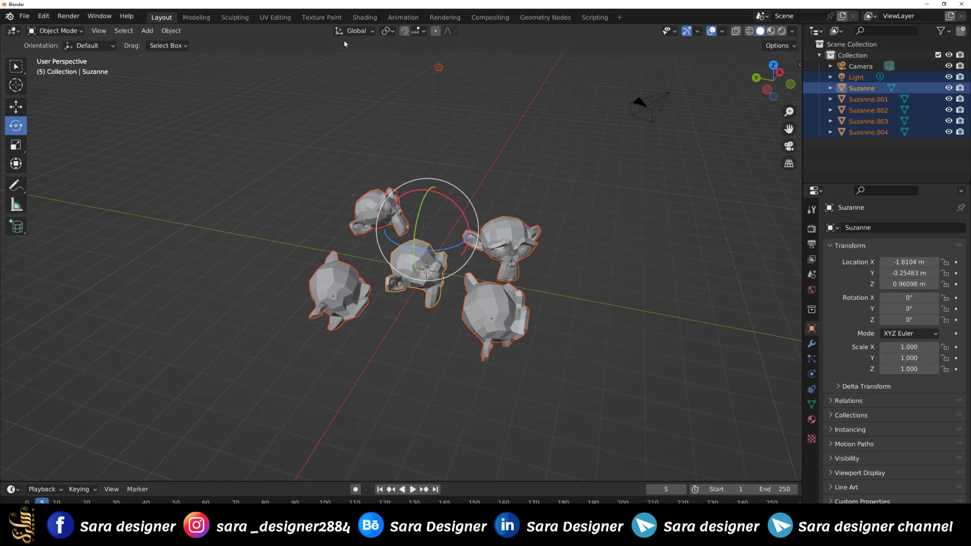
# Set transform orientation to Local and end with the centre Suzanne selected
pyautogui.click(360, 31)
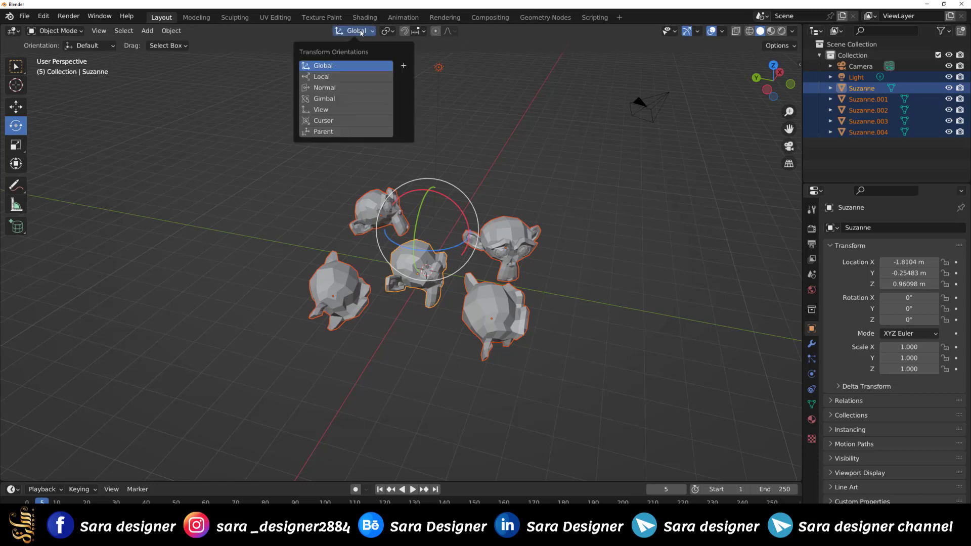
pyautogui.click(338, 78)
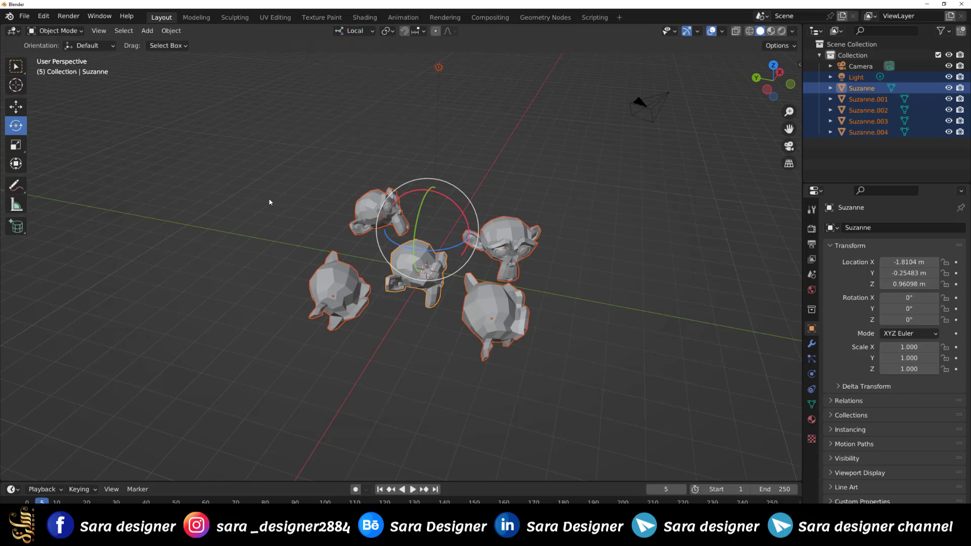
pyautogui.click(269, 182)
pyautogui.click(354, 31)
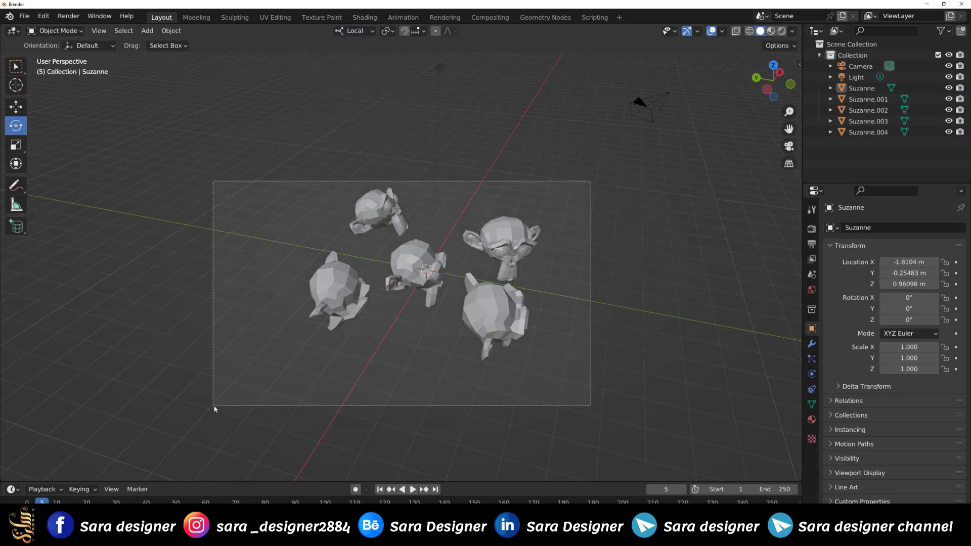
pyautogui.moveTo(592, 177); pyautogui.dragTo(213, 407)
pyautogui.click(347, 403)
pyautogui.click(411, 262)
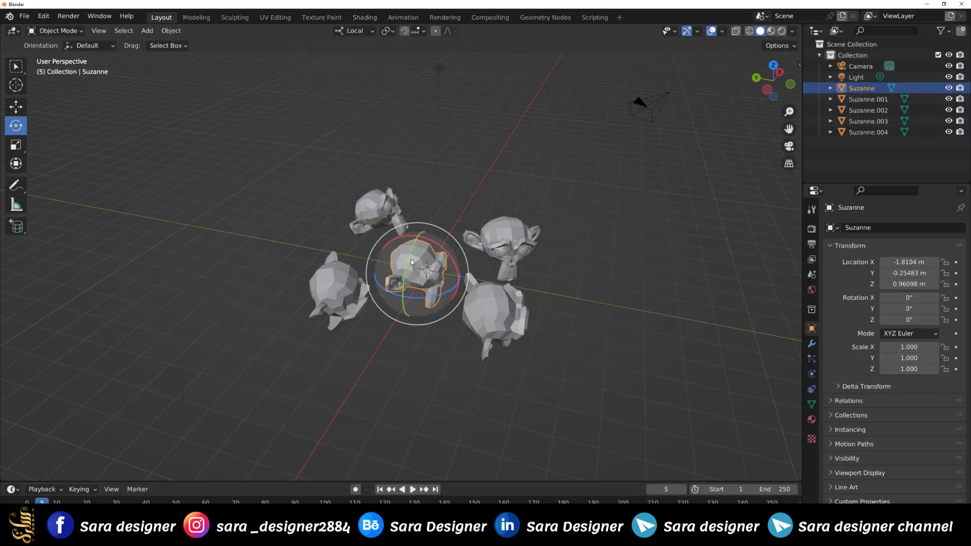
pyautogui.click(333, 290)
pyautogui.click(409, 257)
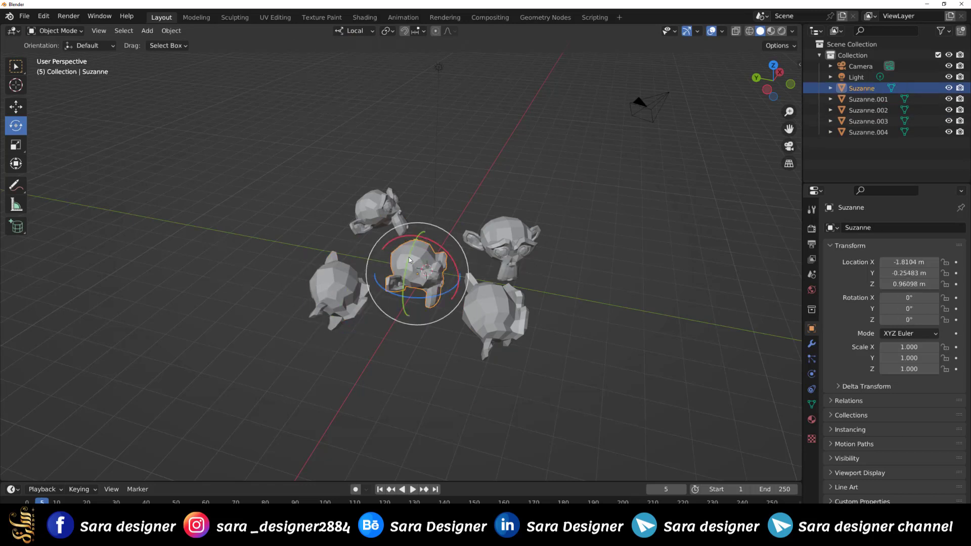
# Zoom in, compare Suzanne.002 and Suzanne, orbit side-on, and switch to the Move tool
pyautogui.scroll(2, 366, 426)
pyautogui.scroll(2, 366, 427)
pyautogui.scroll(2, 373, 399)
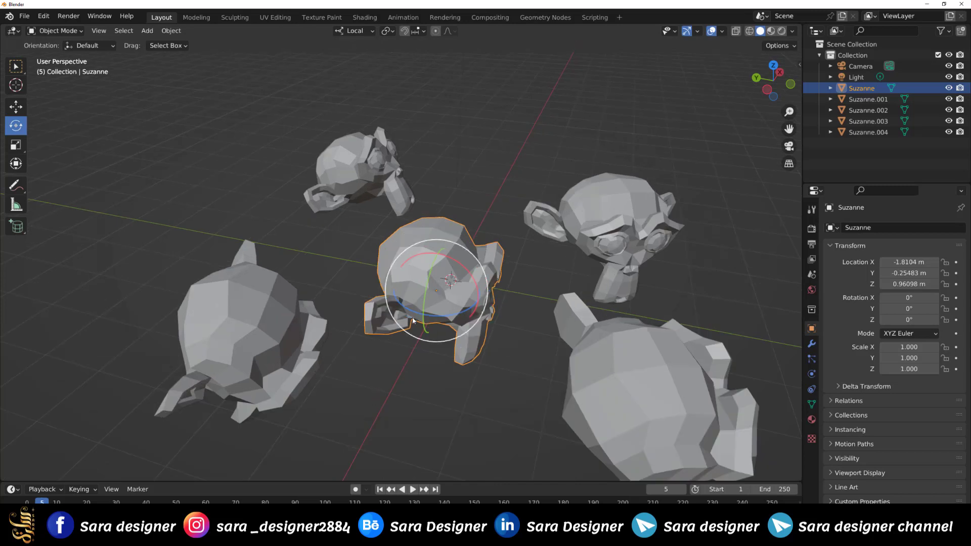
pyautogui.click(259, 338)
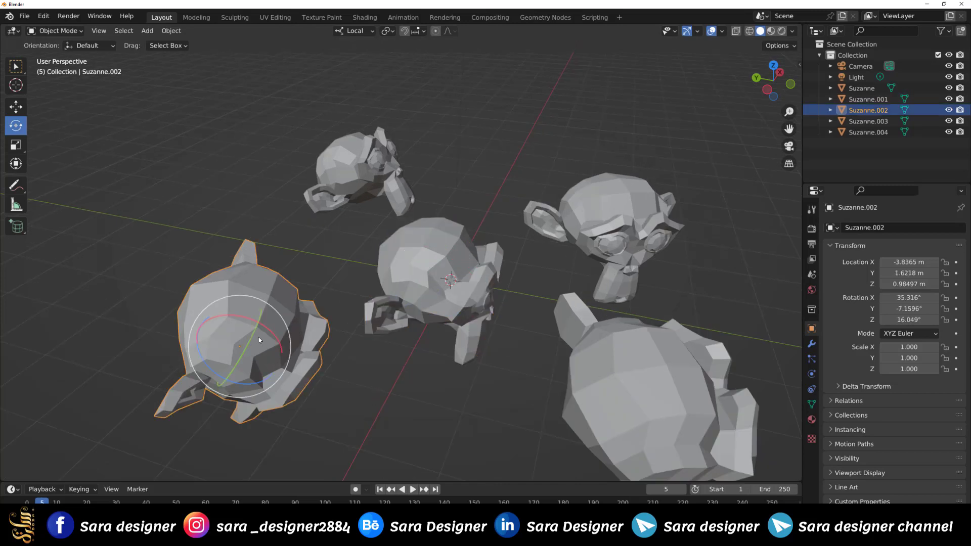
pyautogui.click(408, 281)
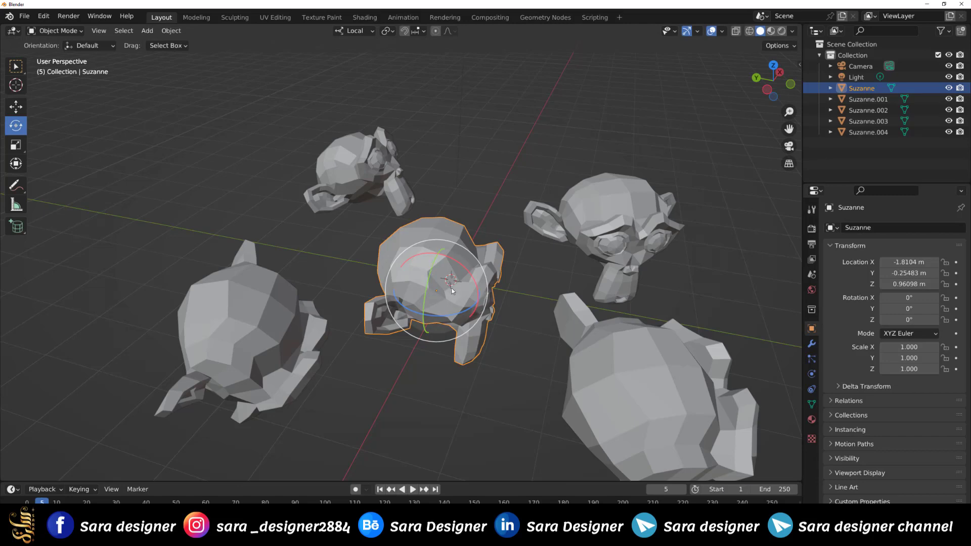
pyautogui.moveTo(487, 356)
pyautogui.mouseDown(button='middle')
pyautogui.moveTo(423, 321)
pyautogui.moveTo(378, 335)
pyautogui.moveTo(388, 346)
pyautogui.moveTo(443, 341)
pyautogui.moveTo(510, 324)
pyautogui.moveTo(390, 390)
pyautogui.moveTo(581, 354)
pyautogui.moveTo(467, 395)
pyautogui.moveTo(473, 345)
pyautogui.moveTo(601, 360)
pyautogui.moveTo(560, 390)
pyautogui.moveTo(505, 385)
pyautogui.moveTo(506, 345)
pyautogui.moveTo(533, 333)
pyautogui.moveTo(489, 375)
pyautogui.mouseUp(button='middle')
pyautogui.hotkey('shift', 'space')
pyautogui.press('g')
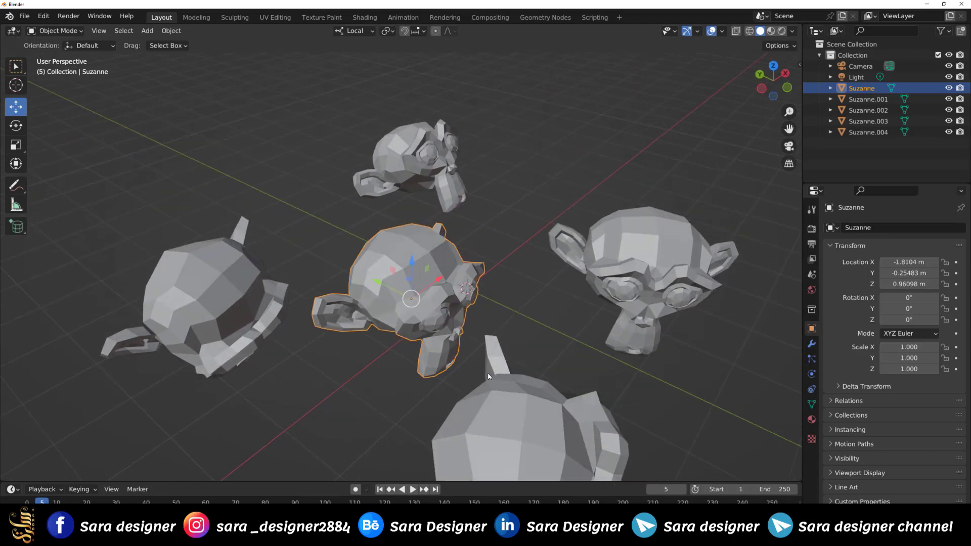
# Select the left monkey and toggle the orientation to Global and back to Local
pyautogui.click(227, 308)
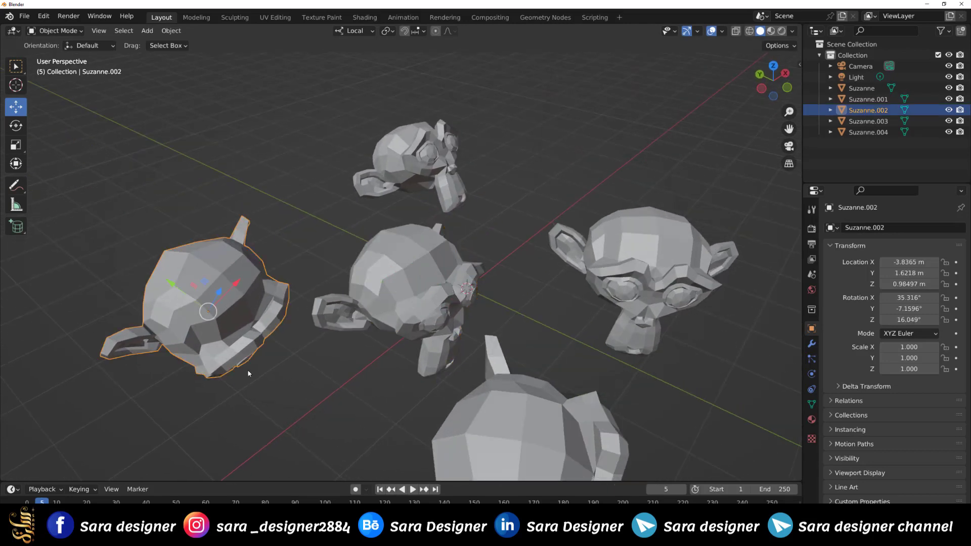
pyautogui.moveTo(248, 369)
pyautogui.mouseDown(button='middle')
pyautogui.moveTo(326, 342)
pyautogui.moveTo(208, 253)
pyautogui.mouseUp(button='middle')
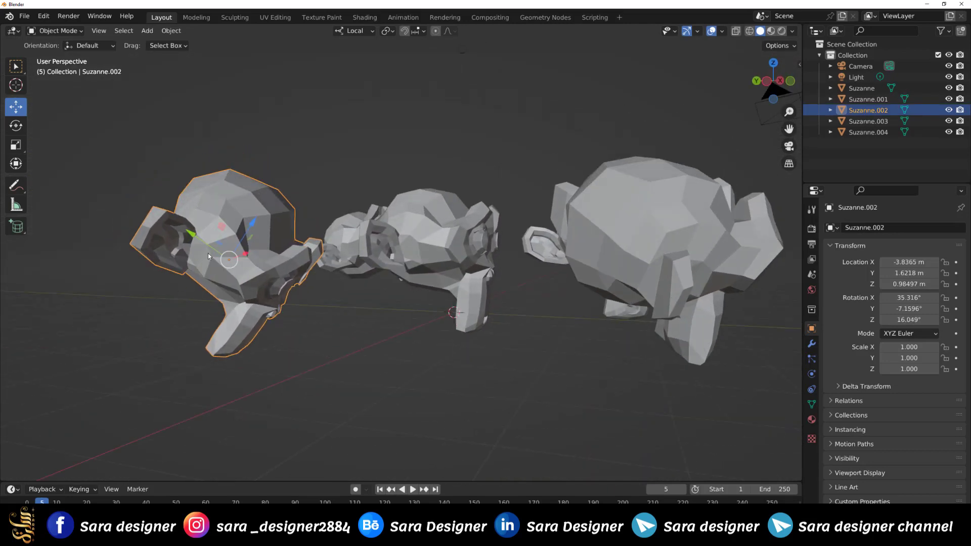
pyautogui.click(354, 31)
pyautogui.click(344, 63)
pyautogui.click(354, 31)
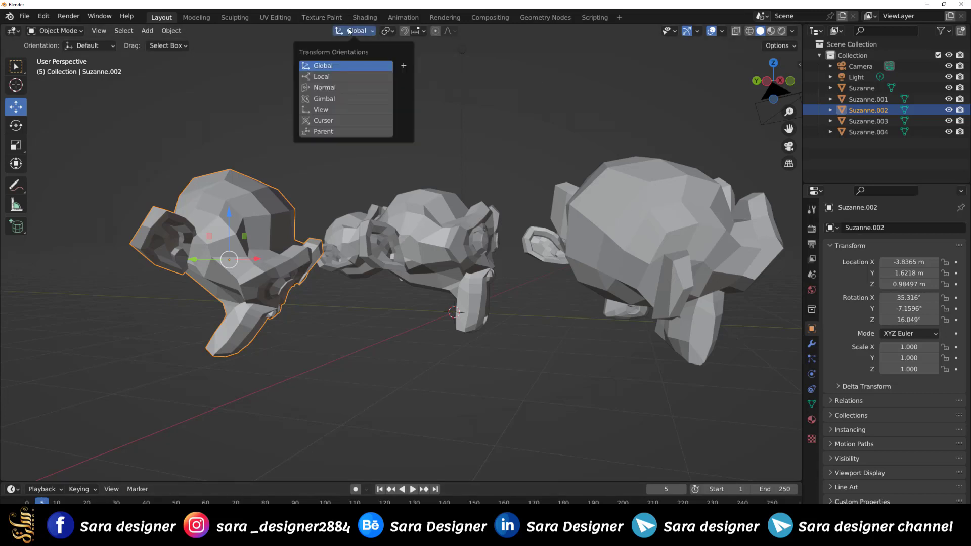
pyautogui.click(338, 76)
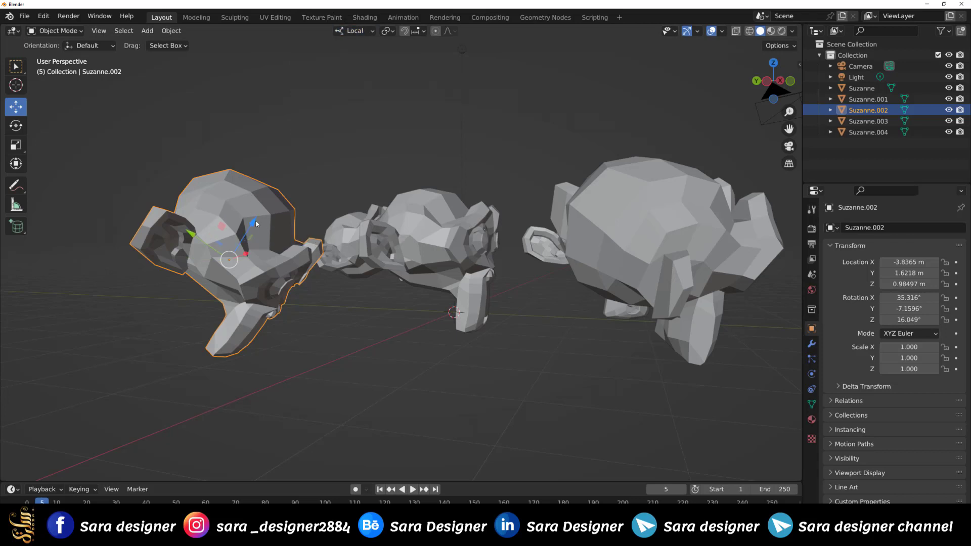
# Move the left monkey Suzanne.002 up its local Z axis, then compare with the middle Suzanne
pyautogui.moveTo(251, 227)
pyautogui.mouseDown(button='middle')
pyautogui.moveTo(252, 251)
pyautogui.moveTo(279, 249)
pyautogui.mouseUp(button='middle')
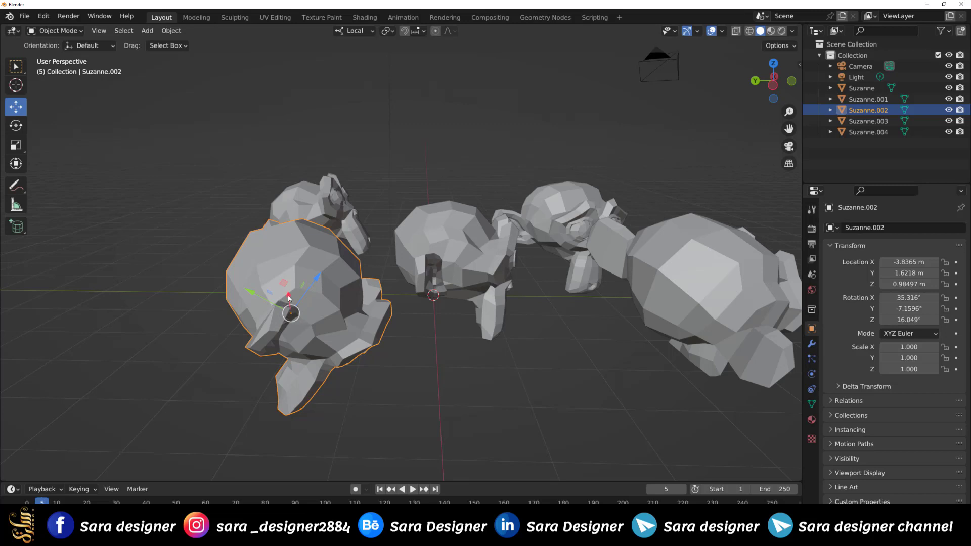
pyautogui.moveTo(281, 302)
pyautogui.mouseDown(button='middle')
pyautogui.moveTo(297, 339)
pyautogui.moveTo(226, 255)
pyautogui.mouseUp(button='middle')
pyautogui.moveTo(226, 255)
pyautogui.mouseDown()
pyautogui.moveTo(246, 211)
pyautogui.moveTo(237, 275)
pyautogui.mouseUp()
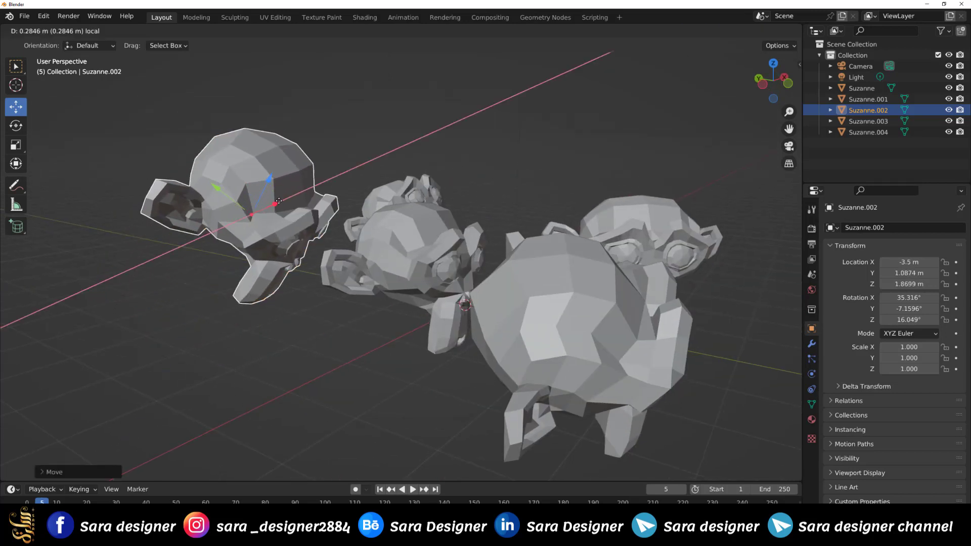
pyautogui.click(419, 251)
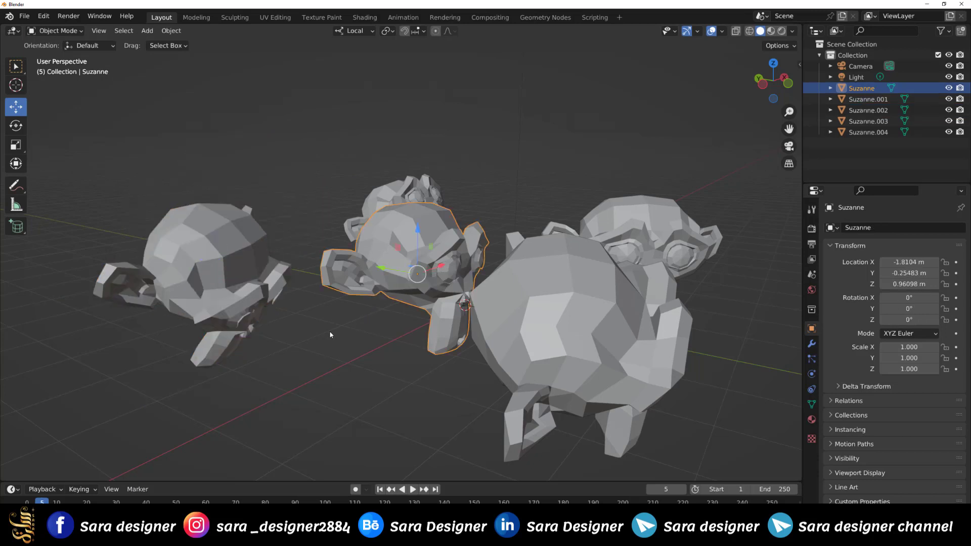
pyautogui.moveTo(371, 310); pyautogui.dragTo(356, 352, button='middle')
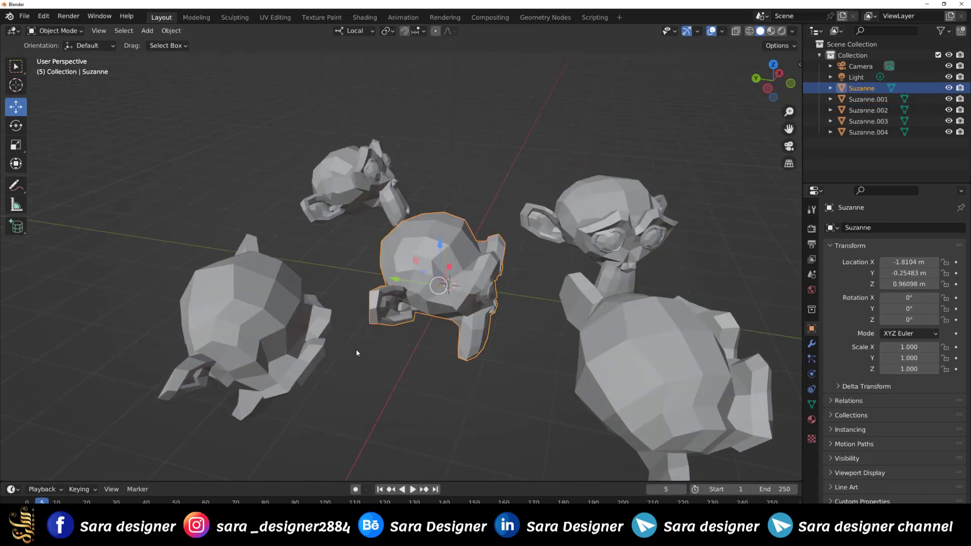
pyautogui.click(243, 324)
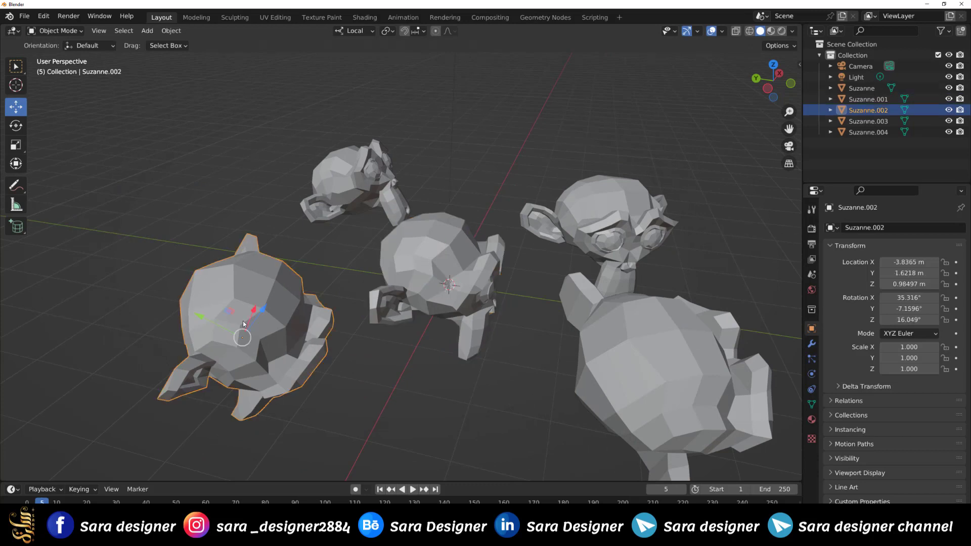
pyautogui.moveTo(267, 374)
pyautogui.mouseDown(button='middle')
pyautogui.moveTo(253, 344)
pyautogui.moveTo(276, 359)
pyautogui.mouseUp(button='middle')
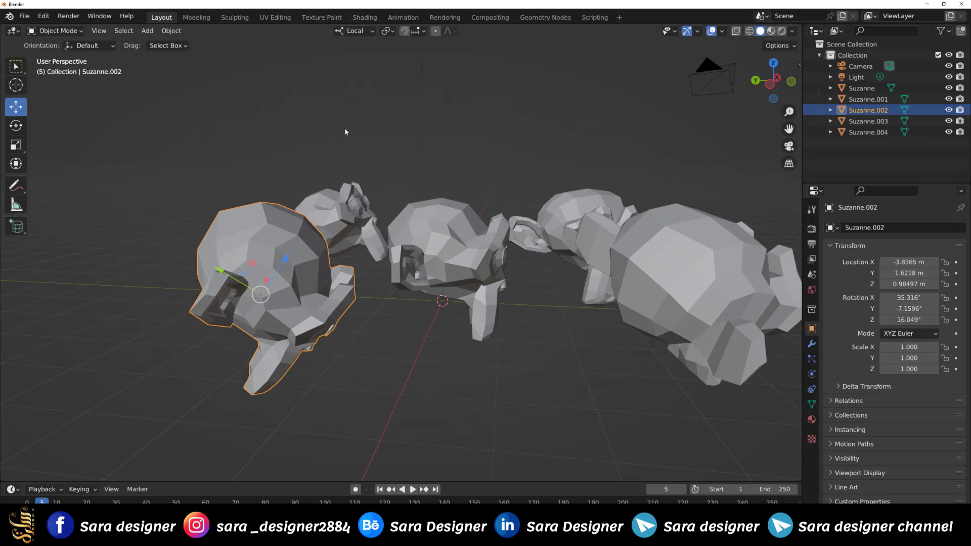
pyautogui.click(357, 31)
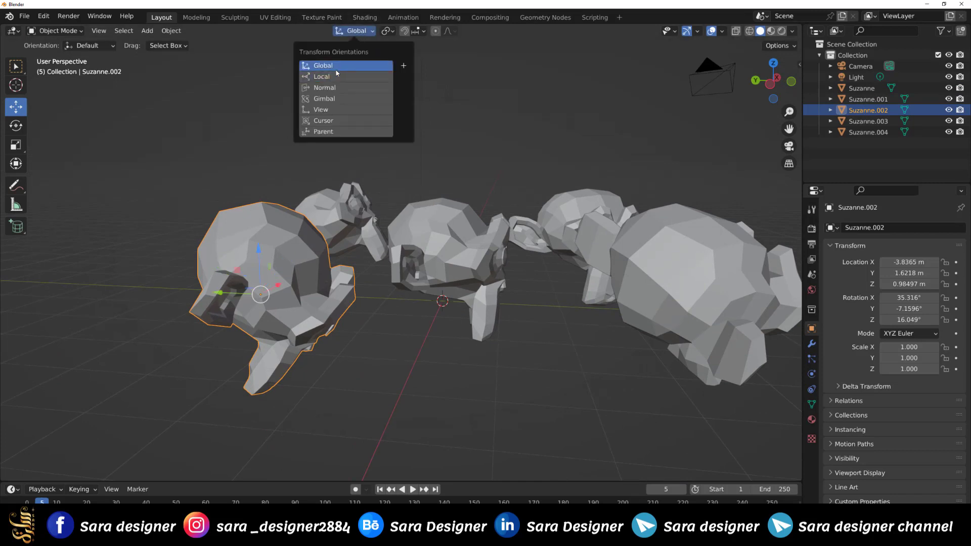
# Deselect the left monkey and set the transform orientation to Normal
pyautogui.click(349, 64)
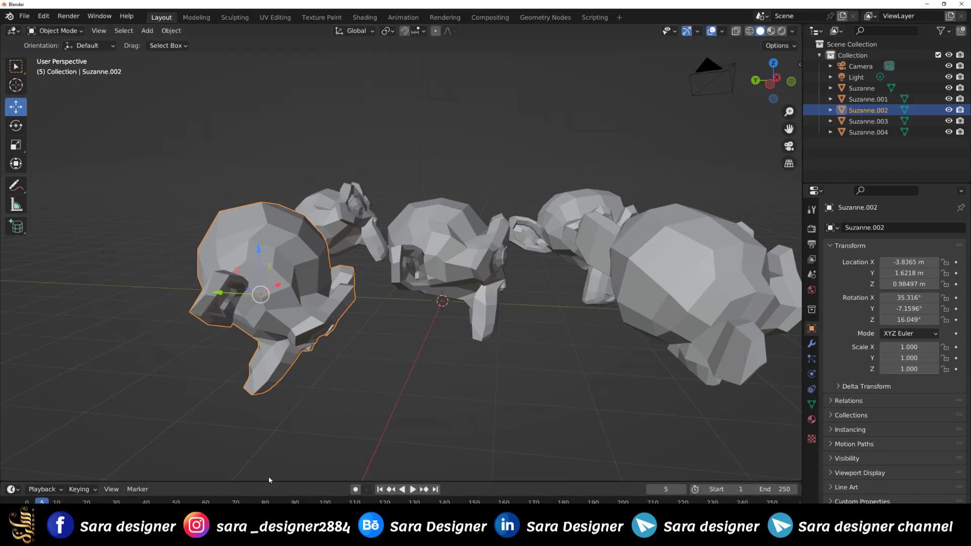
pyautogui.click(353, 369)
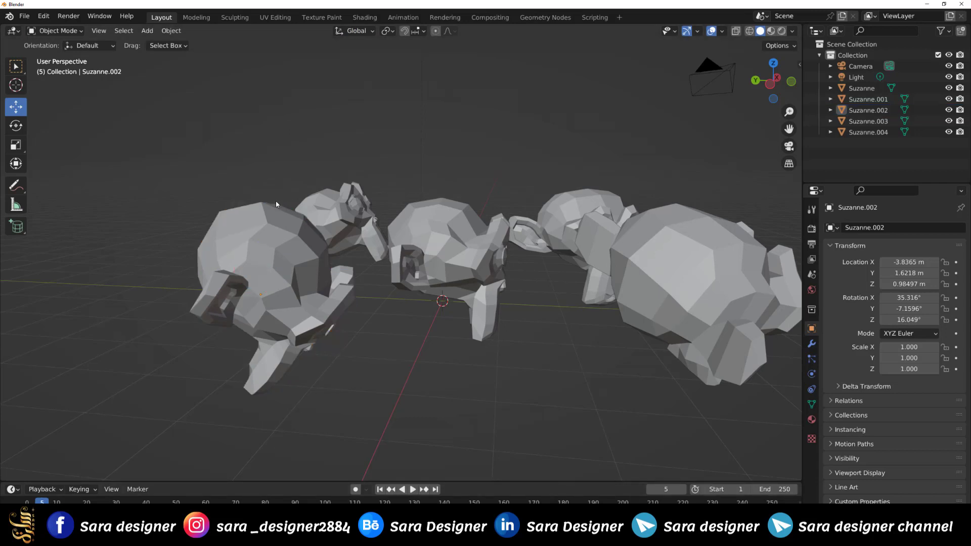
pyautogui.click(365, 31)
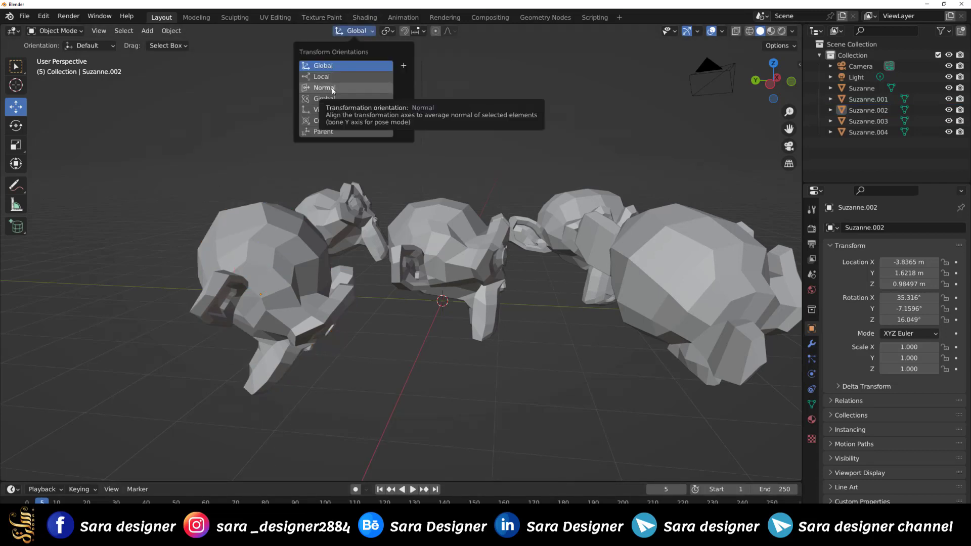
pyautogui.click(354, 31)
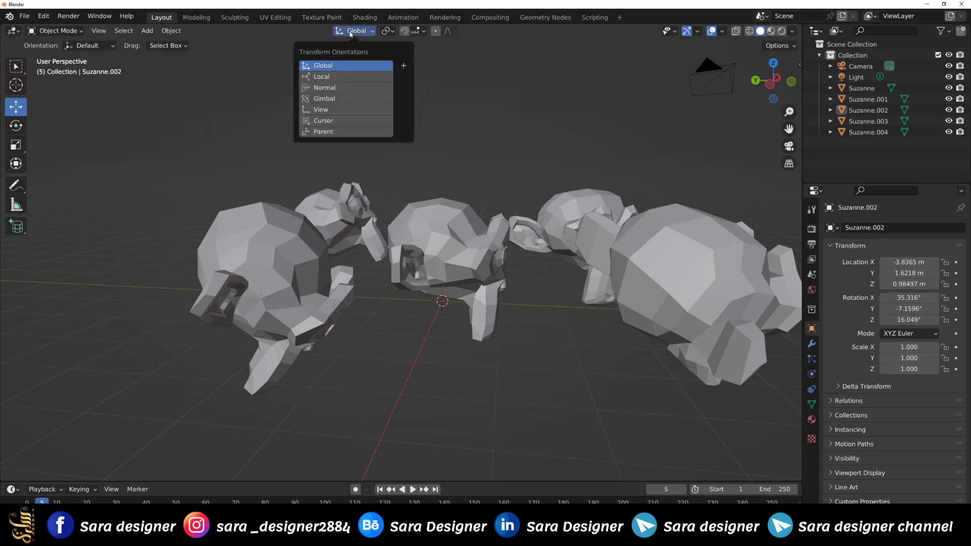
pyautogui.click(344, 90)
# Compare Normal-orientation gizmos on Suzanne.002, Suzanne, Suzanne.001, the top monkey and Suzanne.003
pyautogui.click(284, 302)
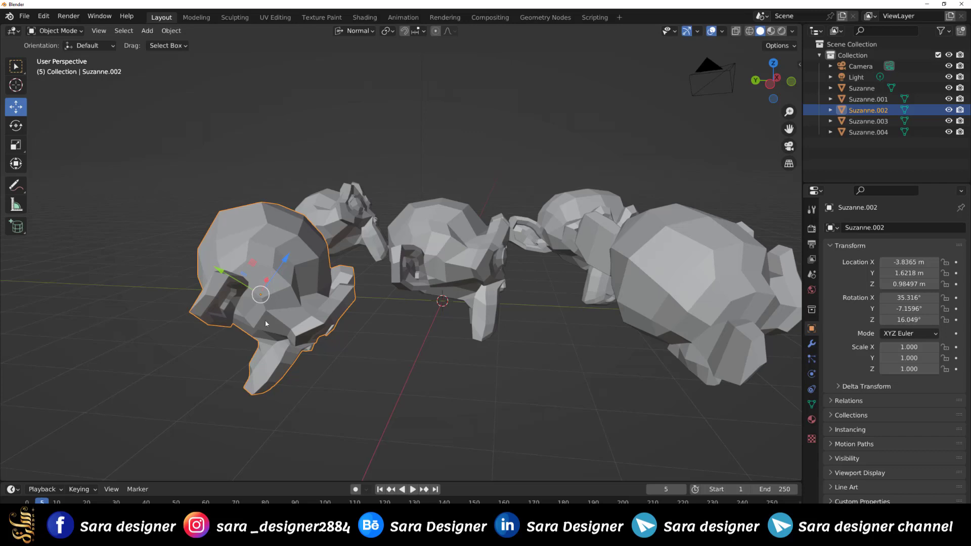
pyautogui.click(437, 243)
pyautogui.moveTo(438, 243); pyautogui.dragTo(470, 295, button='middle')
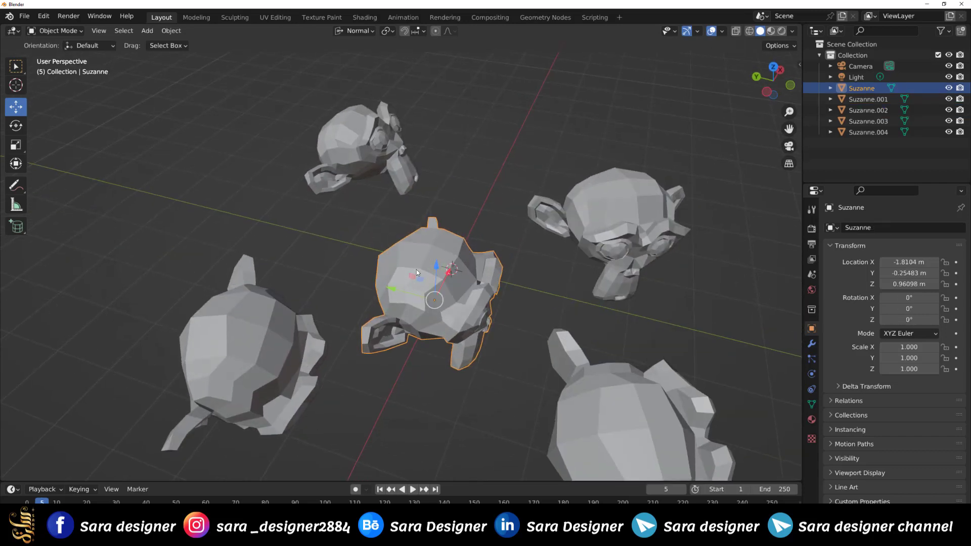
pyautogui.moveTo(464, 310); pyautogui.dragTo(548, 304, button='middle')
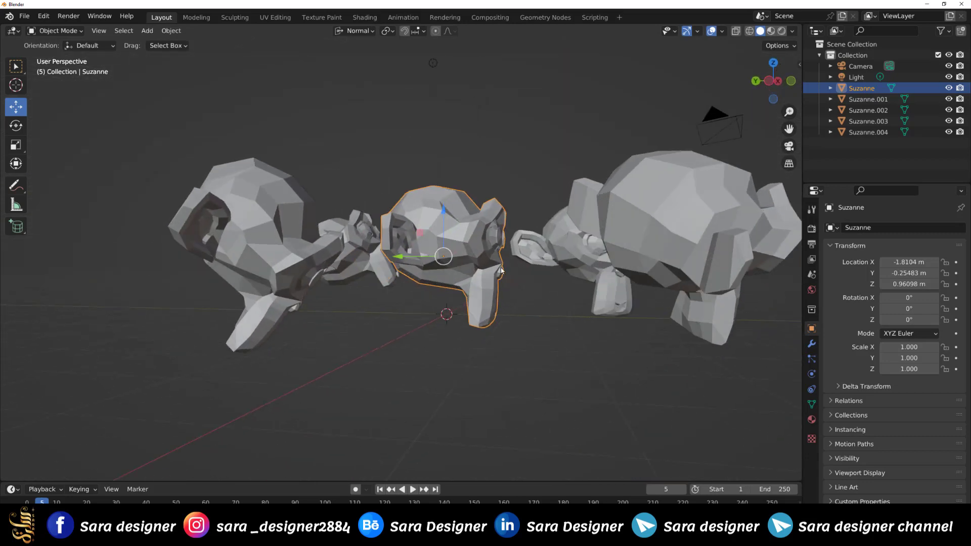
pyautogui.click(271, 218)
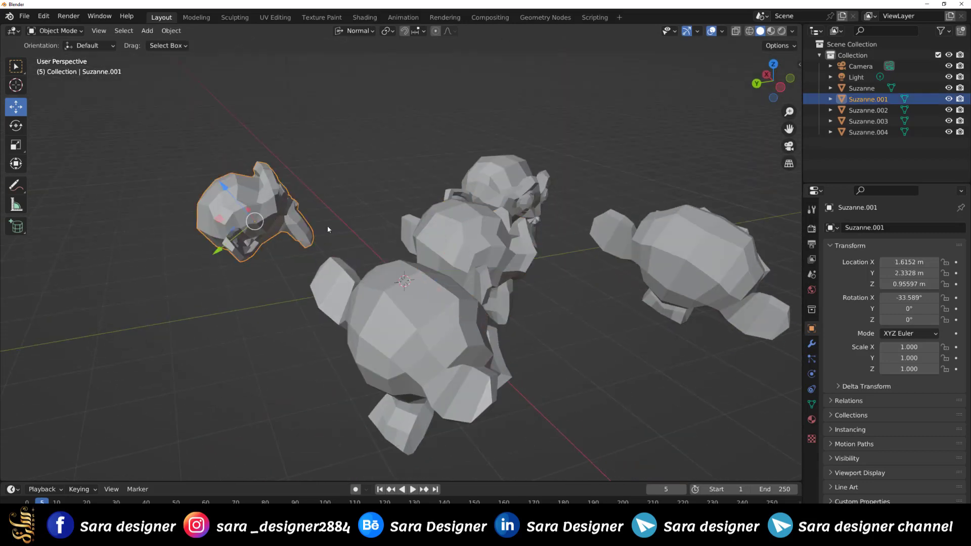
pyautogui.click(488, 186)
pyautogui.click(724, 258)
pyautogui.moveTo(724, 258)
pyautogui.mouseDown(button='middle')
pyautogui.moveTo(587, 319)
pyautogui.moveTo(566, 318)
pyautogui.moveTo(576, 311)
pyautogui.mouseUp(button='middle')
pyautogui.click(355, 30)
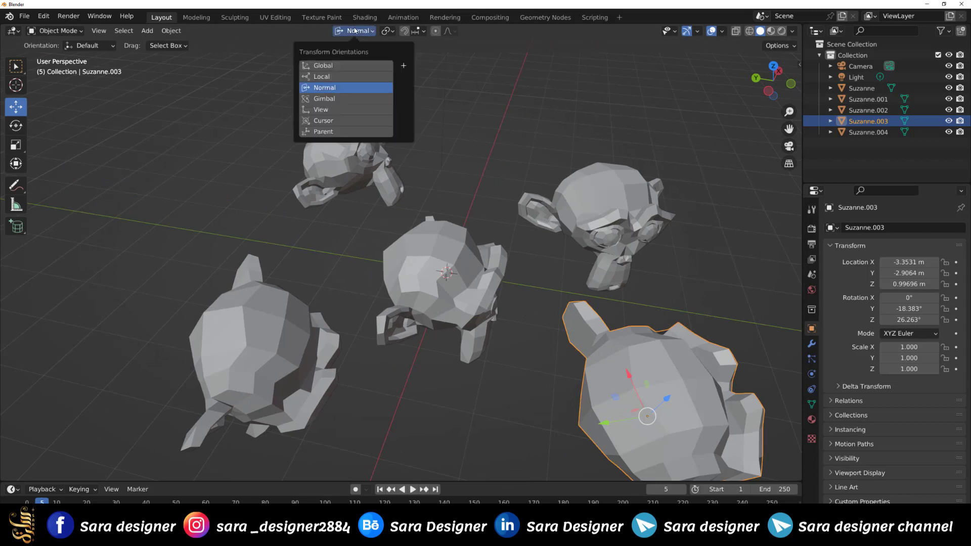
# Set Local orientation, box-select all five monkeys, and try rotating them about their local Y axes
pyautogui.click(350, 77)
pyautogui.click(352, 213)
pyautogui.scroll(-5, 356, 215)
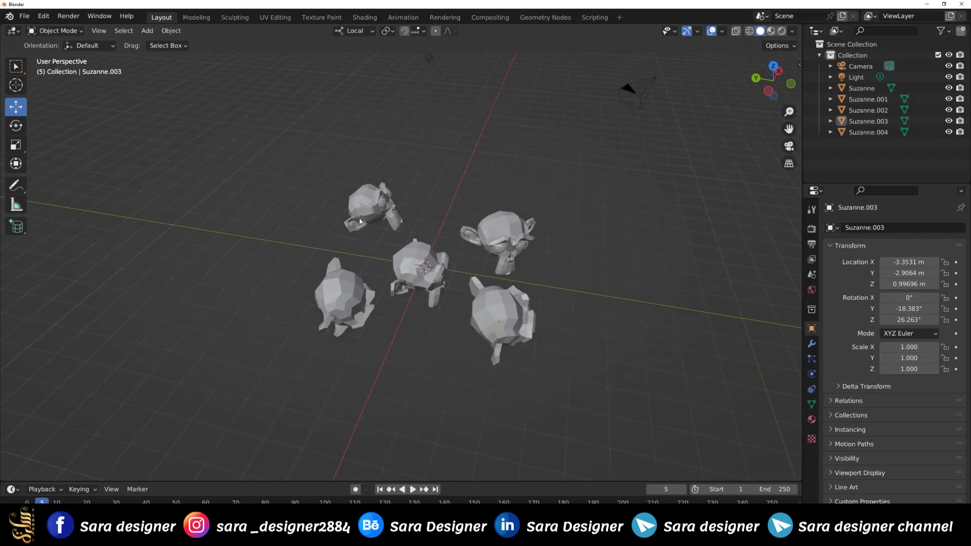
pyautogui.moveTo(576, 184)
pyautogui.mouseDown()
pyautogui.moveTo(282, 369)
pyautogui.moveTo(175, 411)
pyautogui.mouseUp()
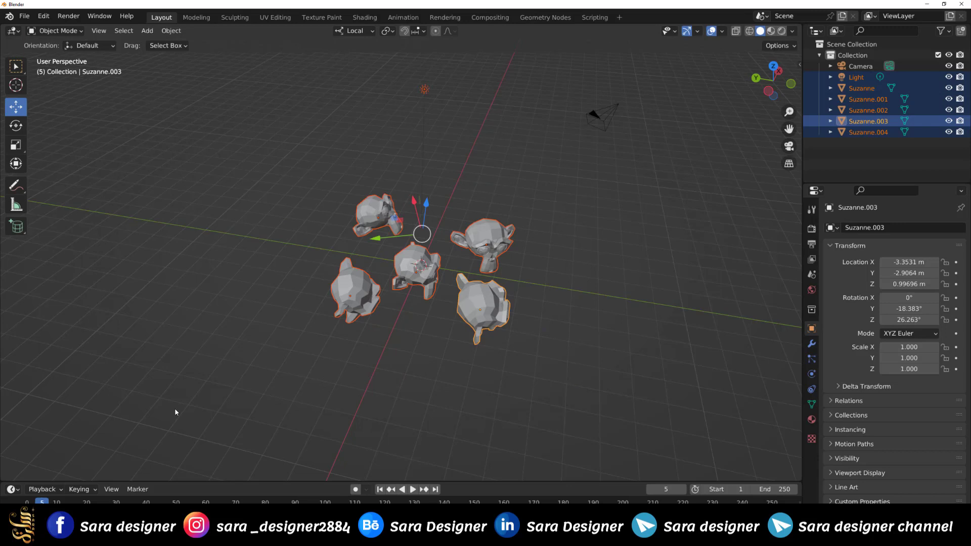
pyautogui.hotkey('shift', 'space')
pyautogui.press('r')
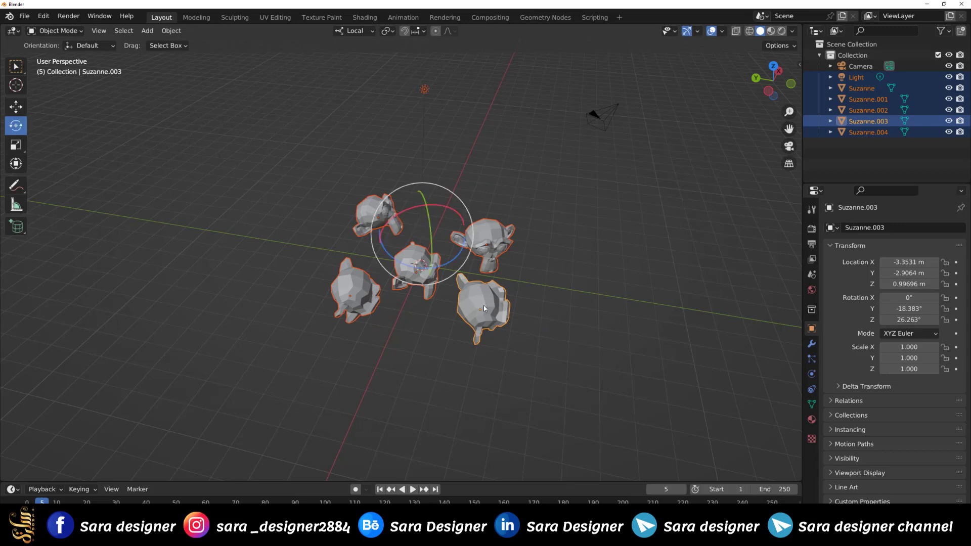
pyautogui.moveTo(428, 229)
pyautogui.mouseDown()
pyautogui.moveTo(409, 181)
pyautogui.moveTo(438, 216)
pyautogui.moveTo(439, 207)
pyautogui.mouseUp()
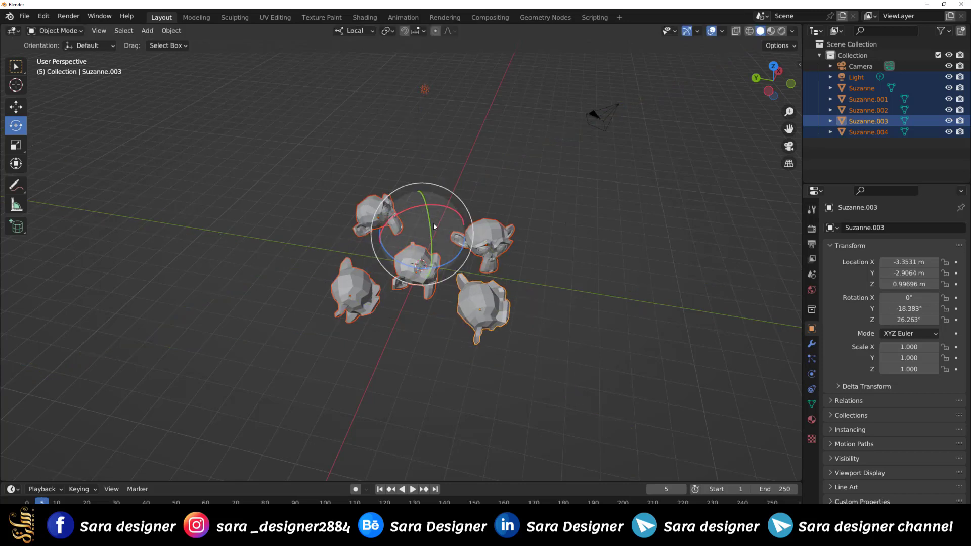
pyautogui.click(368, 31)
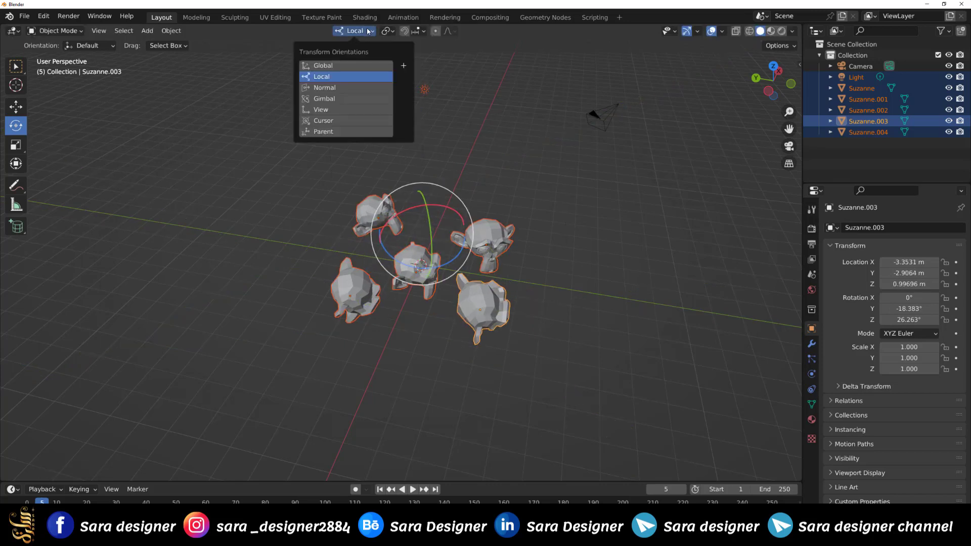
pyautogui.click(354, 66)
pyautogui.moveTo(417, 221)
pyautogui.mouseDown()
pyautogui.moveTo(410, 231)
pyautogui.moveTo(455, 173)
pyautogui.moveTo(437, 183)
pyautogui.mouseUp()
pyautogui.hotkey('ctrl', 'z')
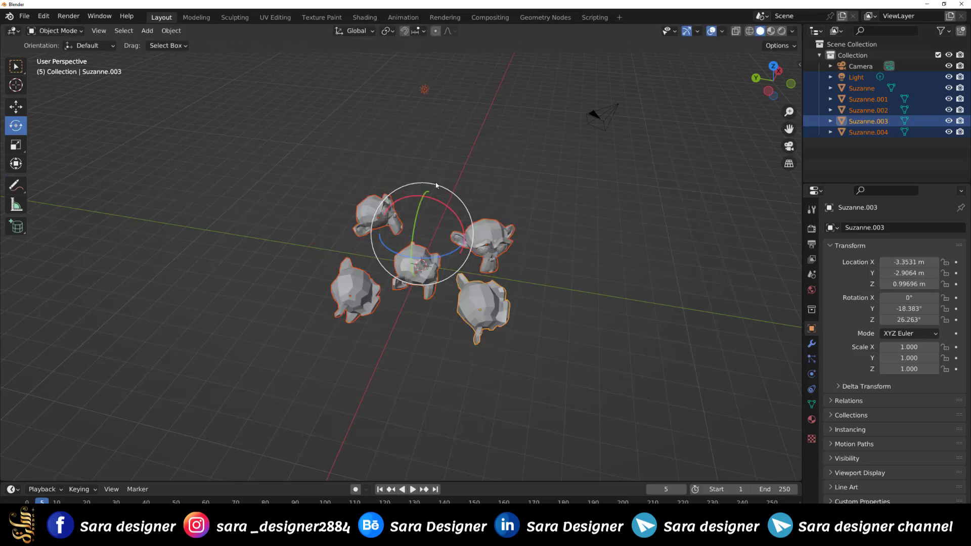
pyautogui.click(354, 31)
pyautogui.click(354, 79)
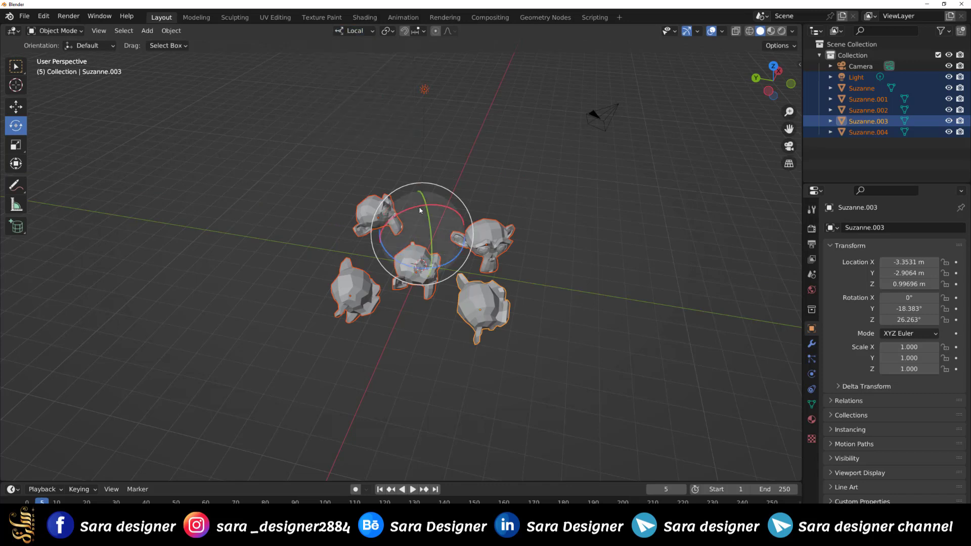
pyautogui.moveTo(426, 218)
pyautogui.mouseDown()
pyautogui.moveTo(425, 169)
pyautogui.moveTo(414, 261)
pyautogui.moveTo(367, 166)
pyautogui.mouseUp()
pyautogui.hotkey('ctrl', 'z')
pyautogui.click(344, 31)
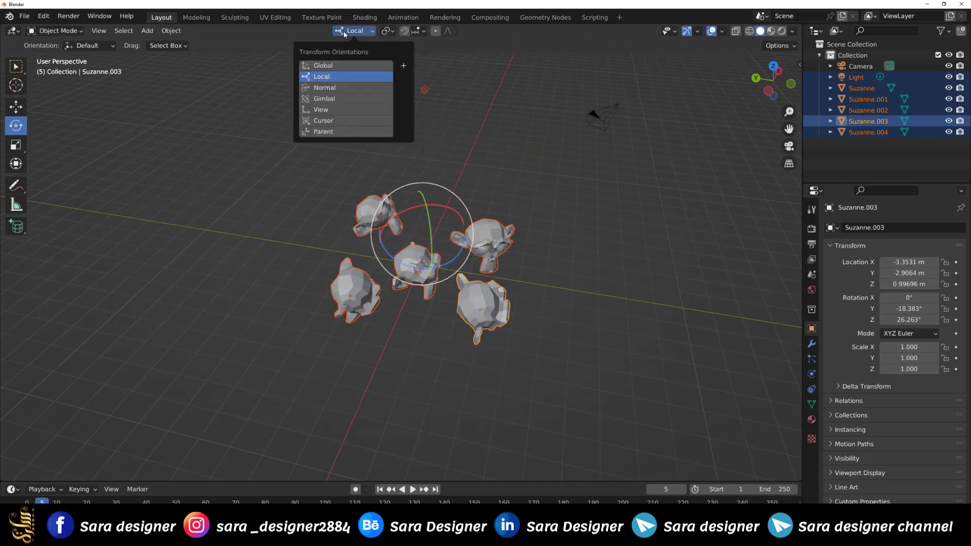
# Choose Cursor orientation, deselect all, zoom in, and select only the centre Suzanne
pyautogui.click(326, 121)
pyautogui.click(423, 364)
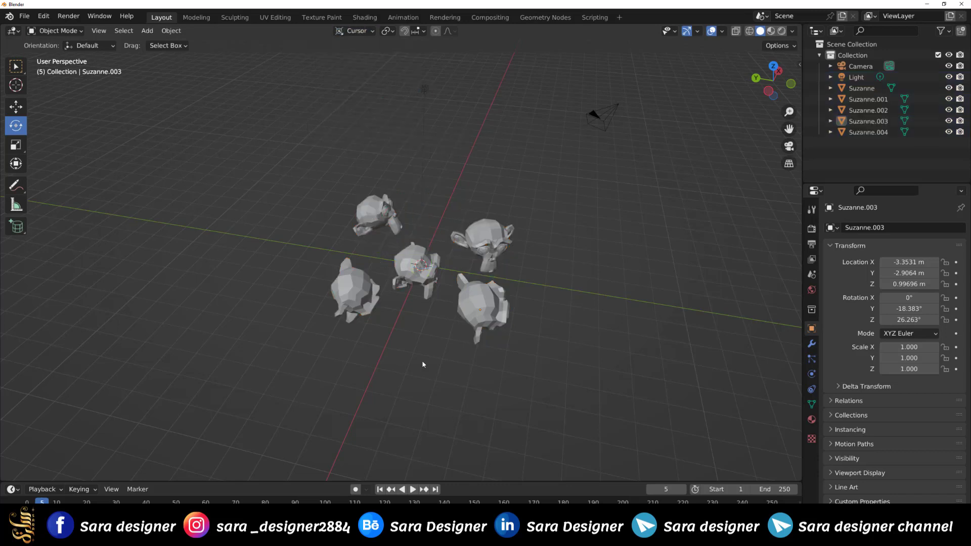
pyautogui.scroll(1, 438, 293)
pyautogui.scroll(2, 440, 293)
pyautogui.scroll(2, 441, 283)
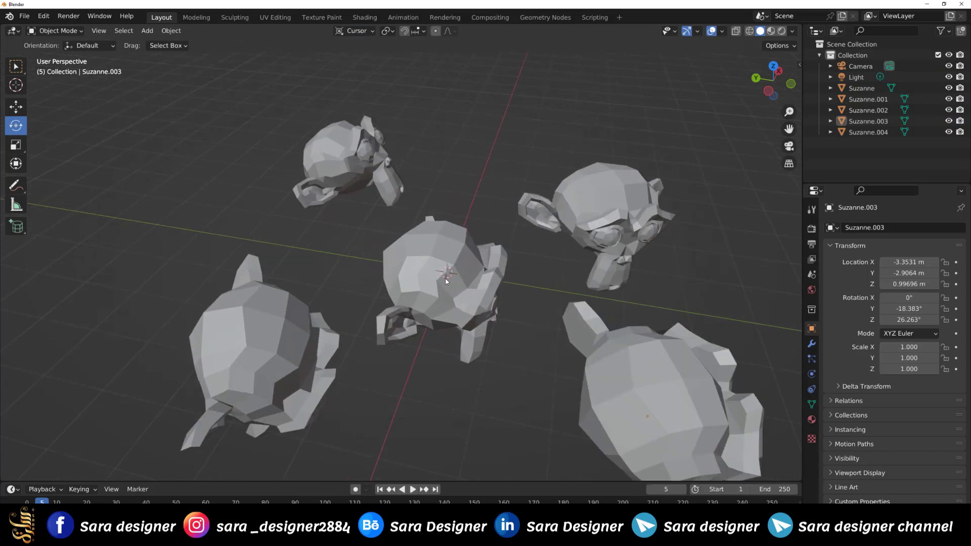
pyautogui.moveTo(495, 350); pyautogui.dragTo(466, 358, button='middle')
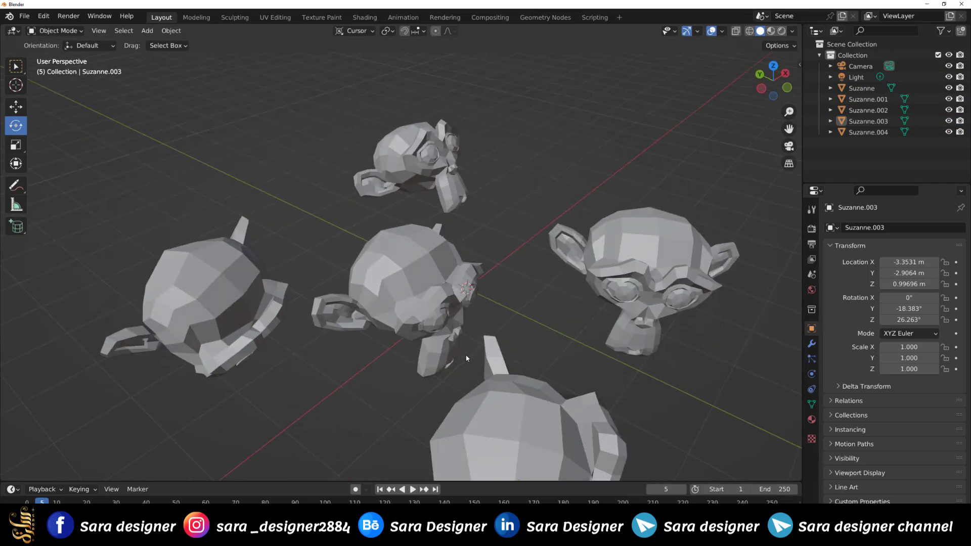
pyautogui.click(430, 299)
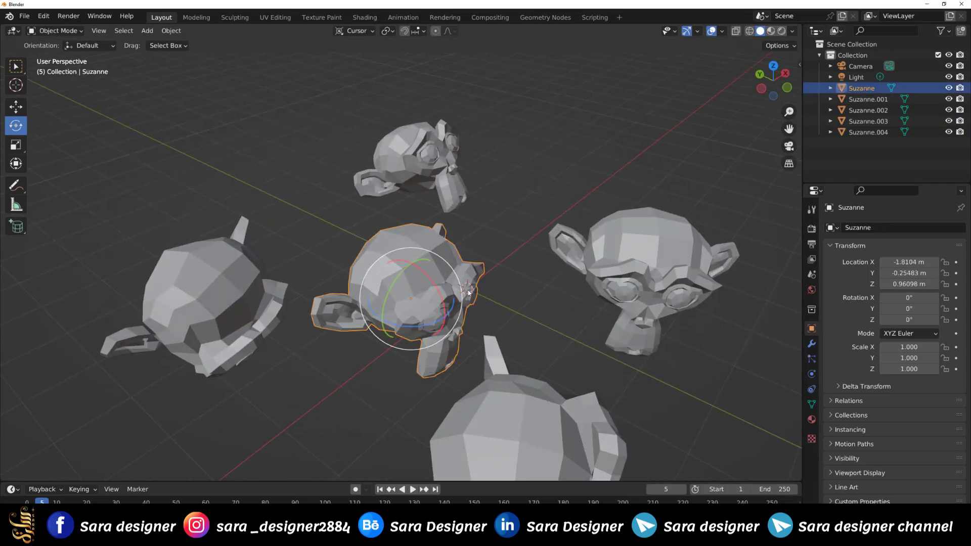
pyautogui.click(219, 290)
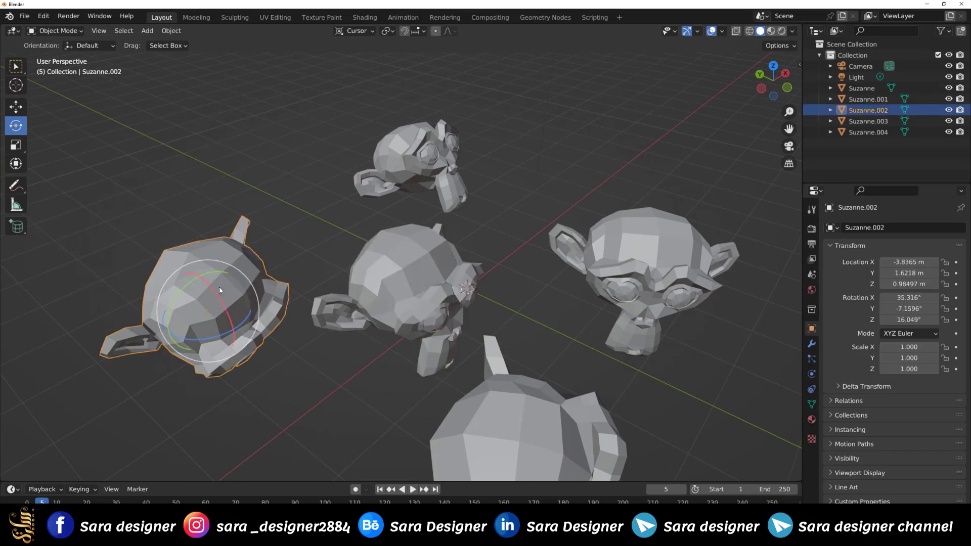
pyautogui.click(459, 335)
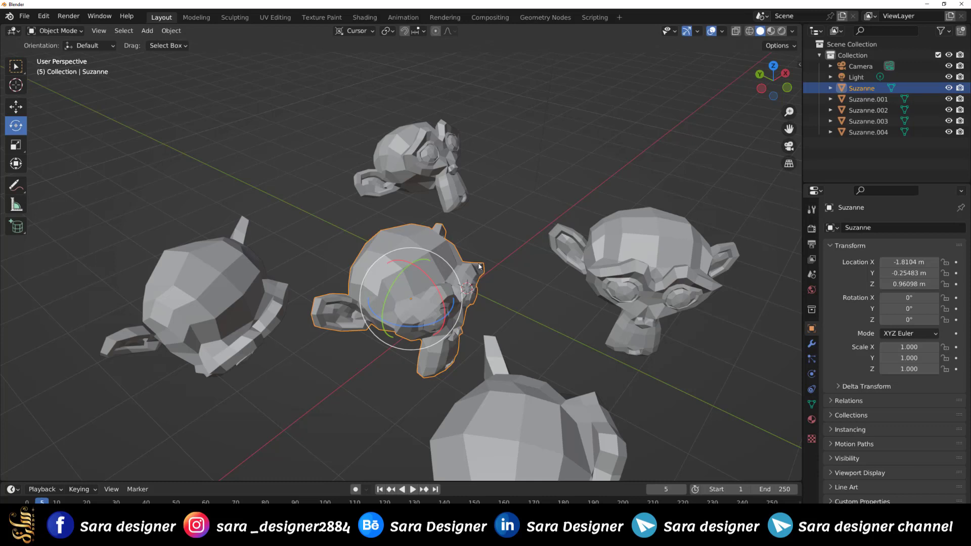
# Tilt the centre Suzanne to about -82° around X, undoing an extra rotation
pyautogui.scroll(-2, 473, 273)
pyautogui.moveTo(434, 277); pyautogui.dragTo(404, 246)
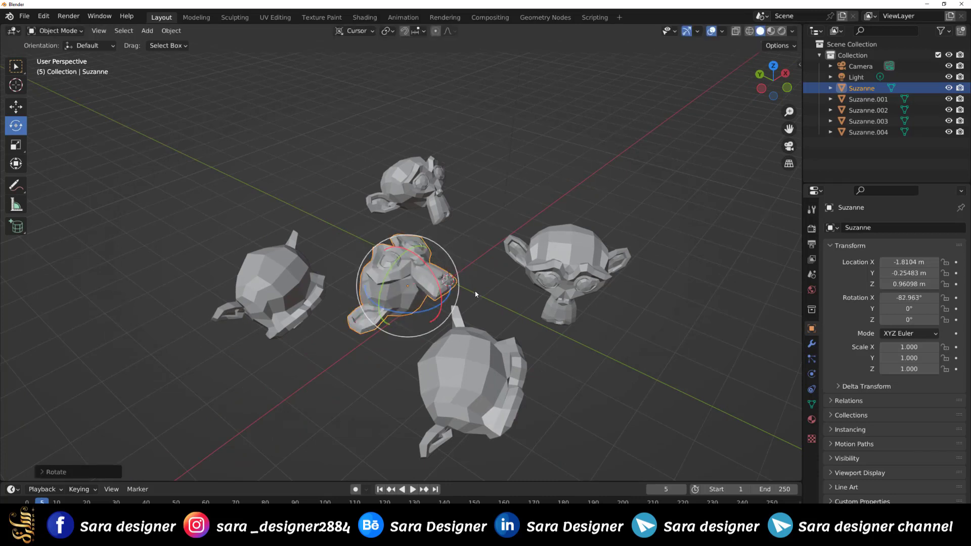
pyautogui.moveTo(526, 354); pyautogui.dragTo(491, 318, button='middle')
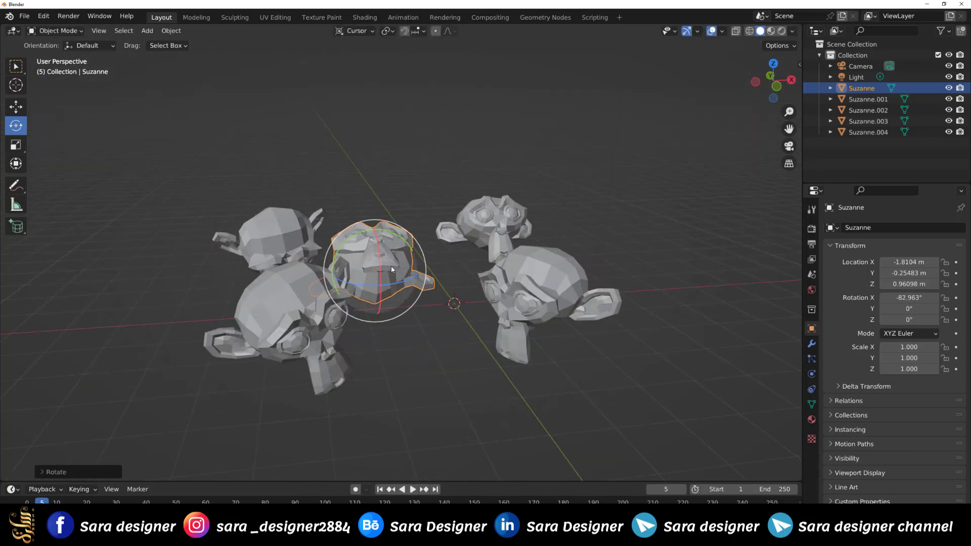
pyautogui.moveTo(379, 259); pyautogui.dragTo(379, 282)
pyautogui.hotkey('ctrl', 'z')
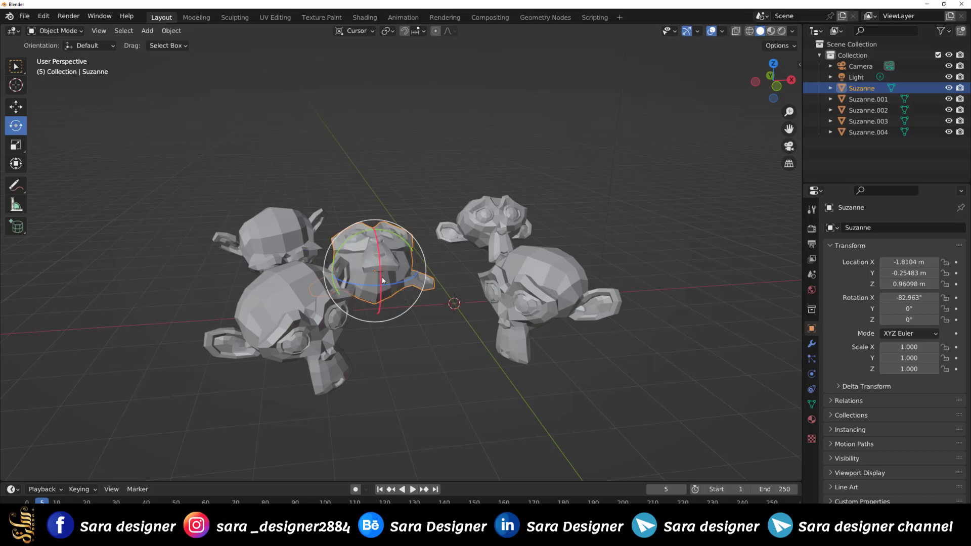
# Place the 3D cursor left of the monkeys, test rotating around it, then deselect Suzanne
pyautogui.keyDown('shift'); pyautogui.rightClick(331, 237); pyautogui.keyUp('shift')
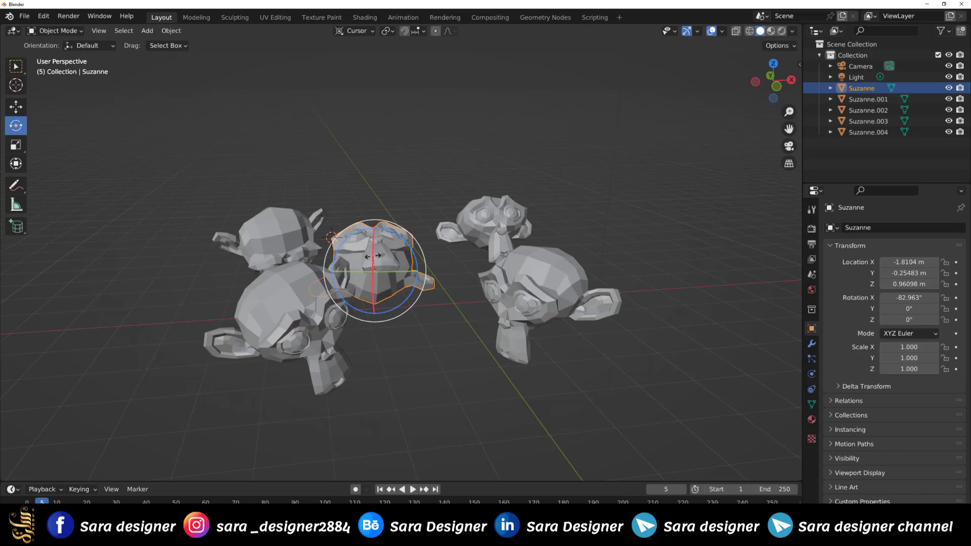
pyautogui.moveTo(372, 253)
pyautogui.mouseDown()
pyautogui.moveTo(390, 274)
pyautogui.moveTo(349, 191)
pyautogui.mouseUp()
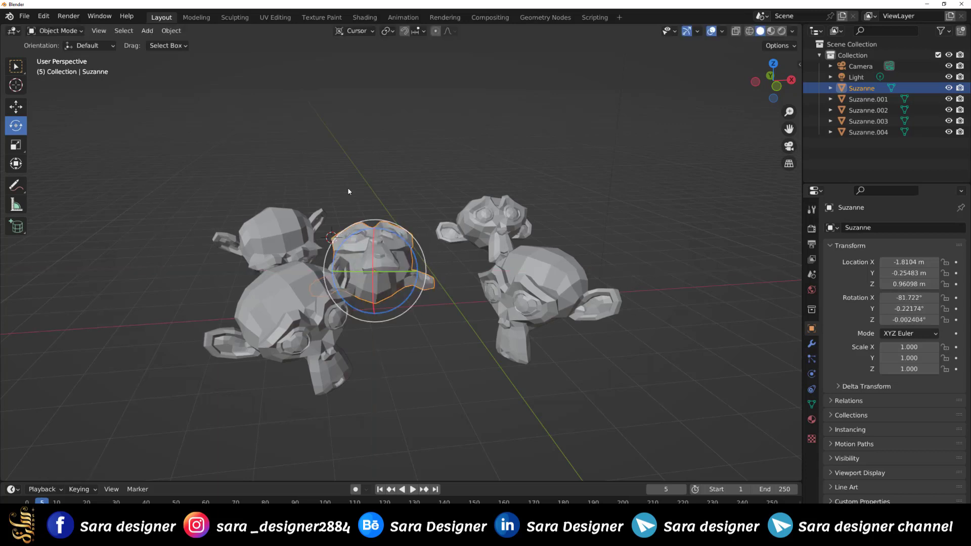
pyautogui.keyDown('shift'); pyautogui.rightClick(137, 311); pyautogui.keyUp('shift')
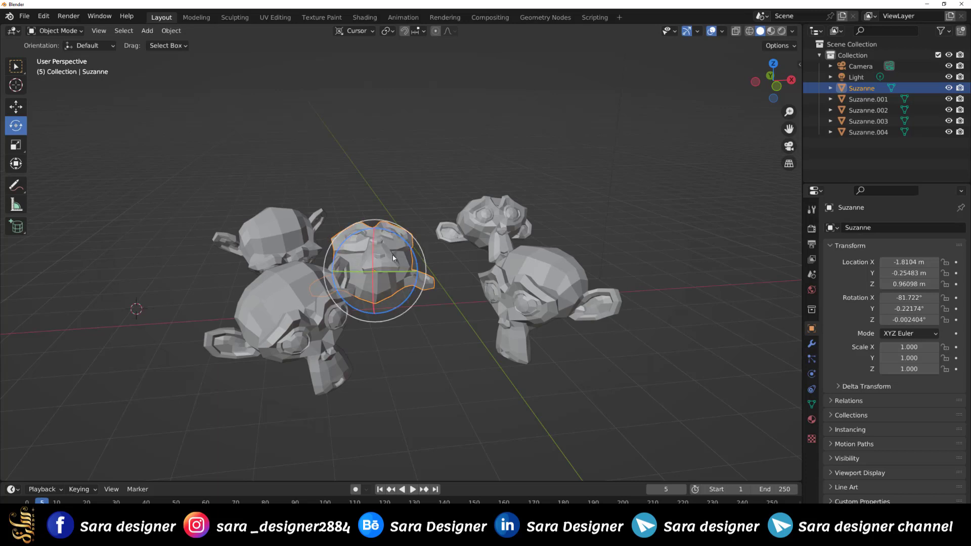
pyautogui.moveTo(400, 271)
pyautogui.mouseDown()
pyautogui.moveTo(389, 270)
pyautogui.moveTo(383, 245)
pyautogui.moveTo(372, 278)
pyautogui.mouseUp()
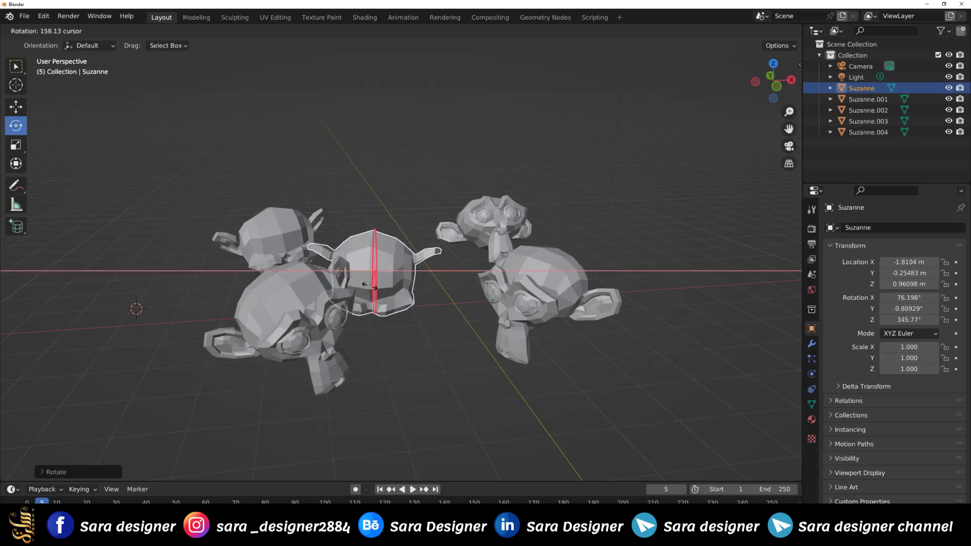
pyautogui.rightClick(372, 278)
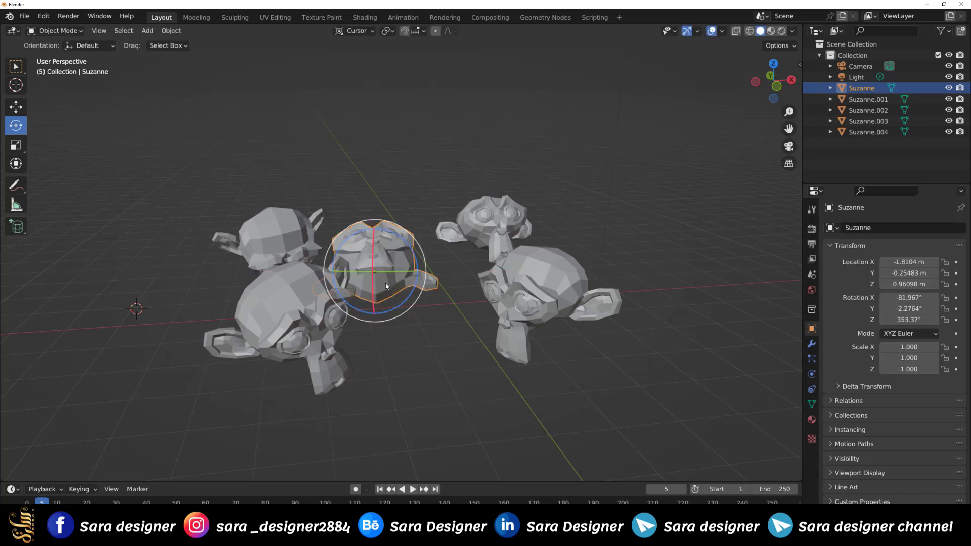
pyautogui.moveTo(372, 278)
pyautogui.mouseDown(button='middle')
pyautogui.moveTo(413, 328)
pyautogui.moveTo(450, 320)
pyautogui.mouseUp(button='middle')
pyautogui.scroll(-3, 451, 320)
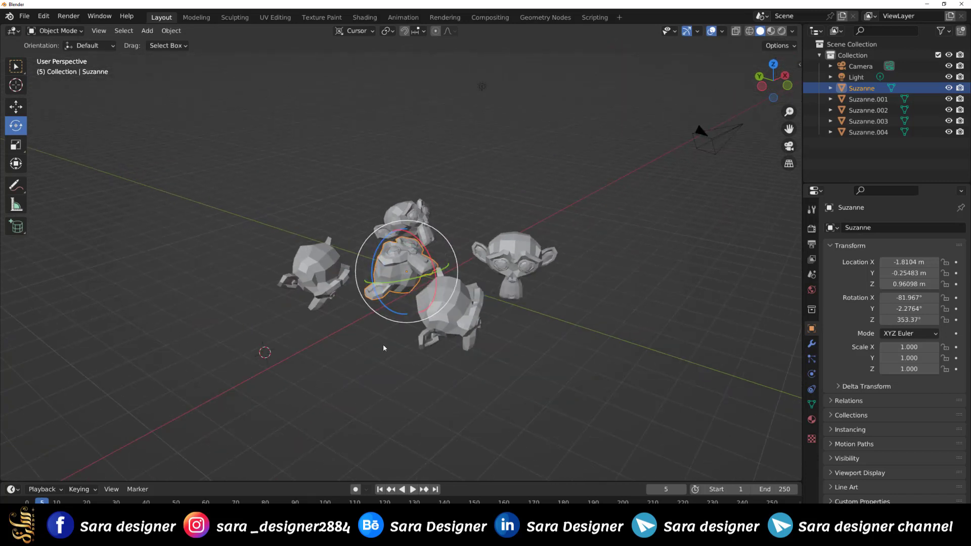
pyautogui.hotkey('alt', 'a')
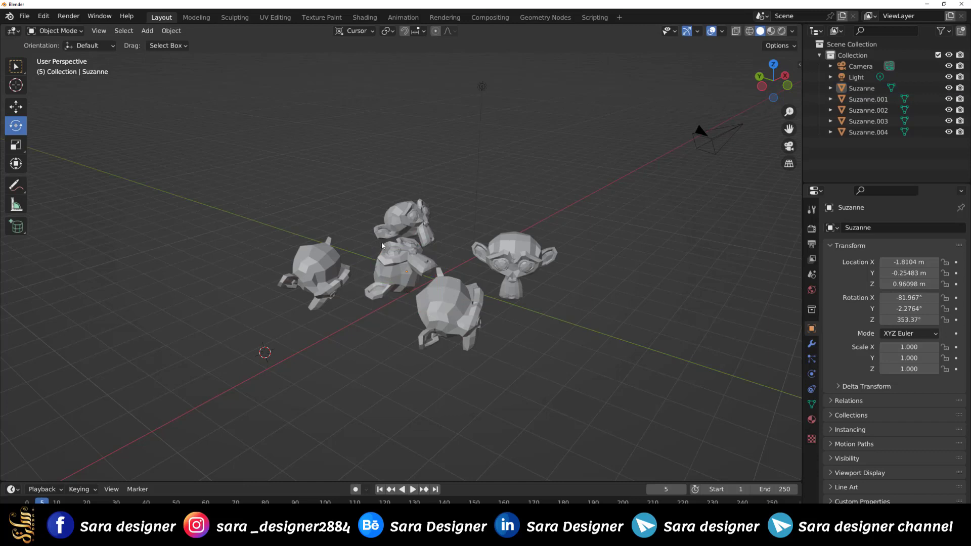
pyautogui.moveTo(615, 316)
pyautogui.mouseDown(button='middle')
pyautogui.moveTo(514, 340)
pyautogui.moveTo(550, 337)
pyautogui.mouseUp(button='middle')
# Add a cube and prepare to scale it with Global orientation
pyautogui.hotkey('shift', 'a')
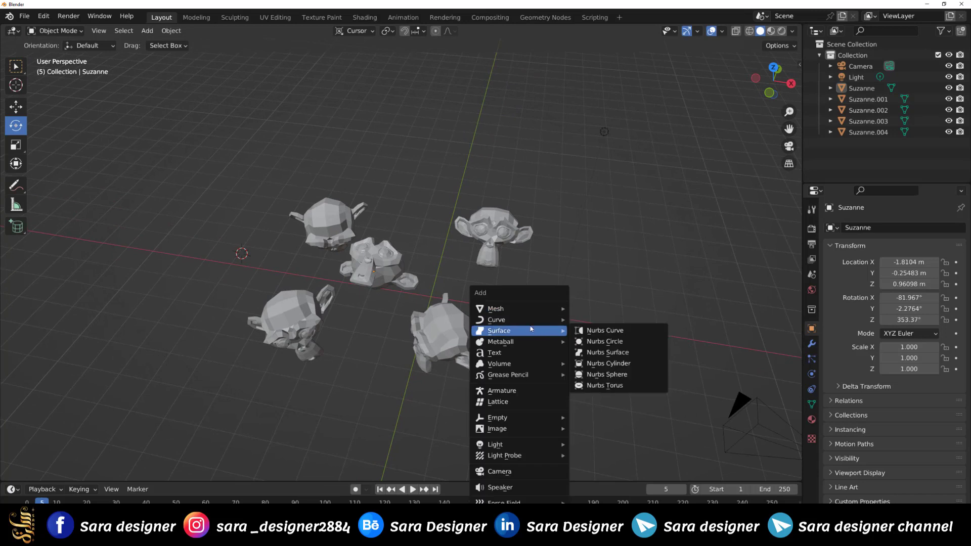
pyautogui.click(613, 323)
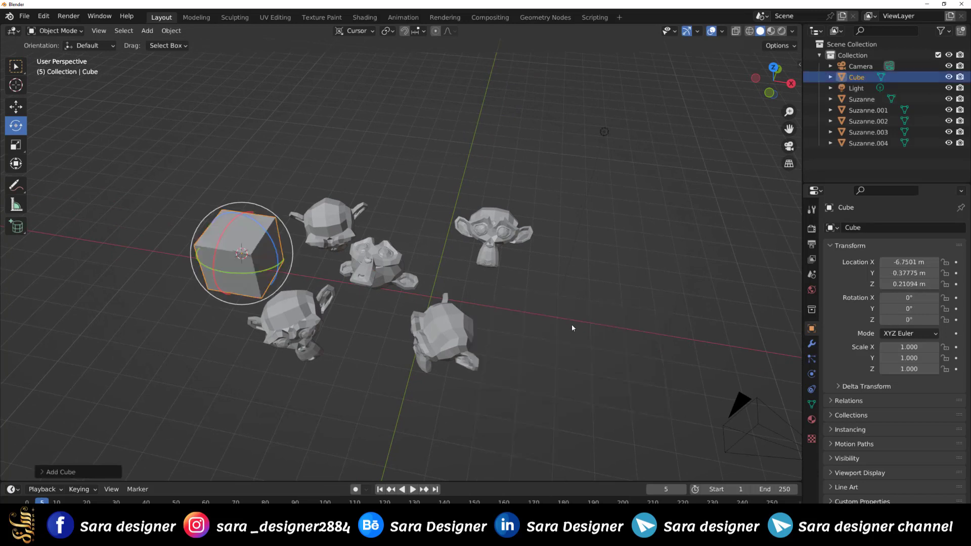
pyautogui.moveTo(368, 323); pyautogui.dragTo(322, 320, button='middle')
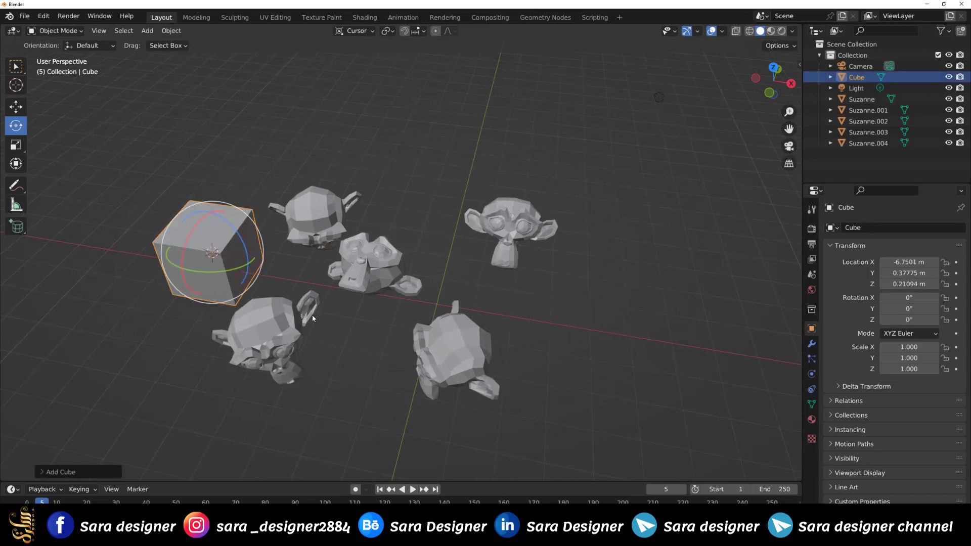
pyautogui.hotkey('shift', 'space')
pyautogui.press('s')
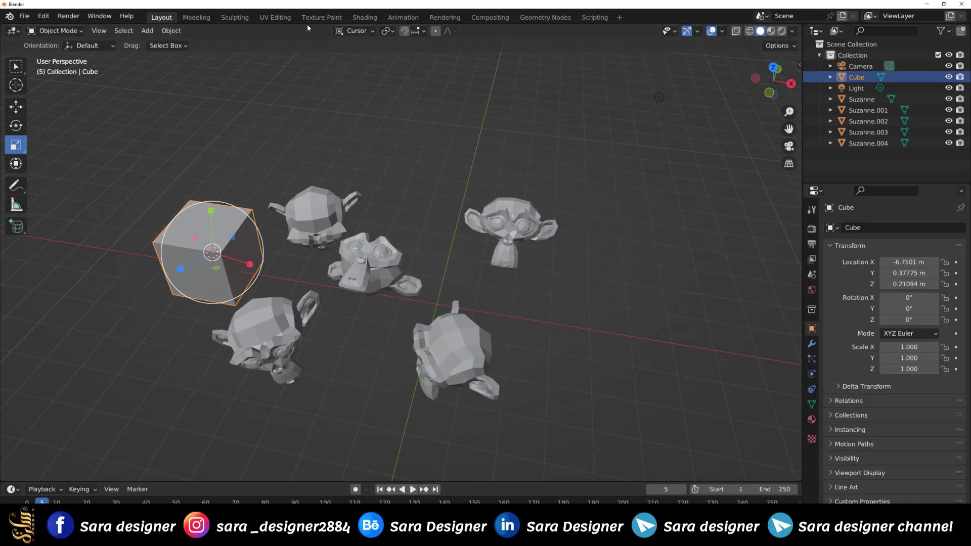
pyautogui.click(356, 31)
pyautogui.click(339, 68)
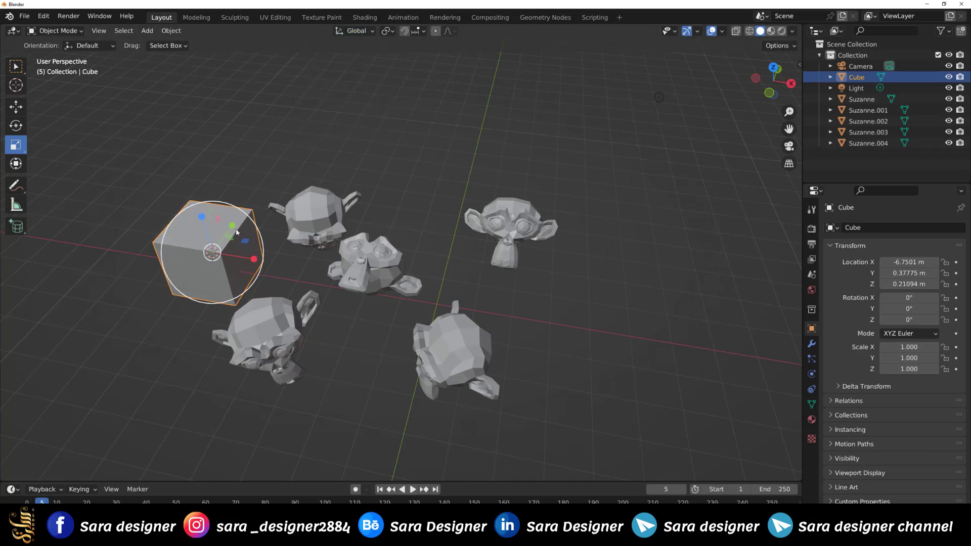
# Scale the cube to 0.165 in Y and 1.694 in Z, then deselect it
pyautogui.moveTo(232, 225); pyautogui.dragTo(209, 253)
pyautogui.moveTo(208, 253)
pyautogui.mouseDown(button='middle')
pyautogui.moveTo(398, 272)
pyautogui.moveTo(263, 271)
pyautogui.mouseUp(button='middle')
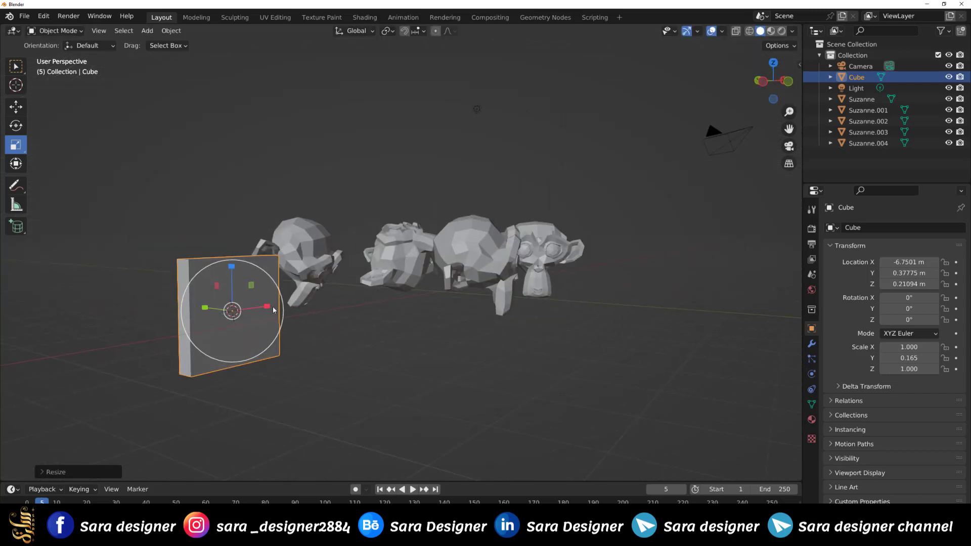
pyautogui.moveTo(235, 269); pyautogui.dragTo(233, 241)
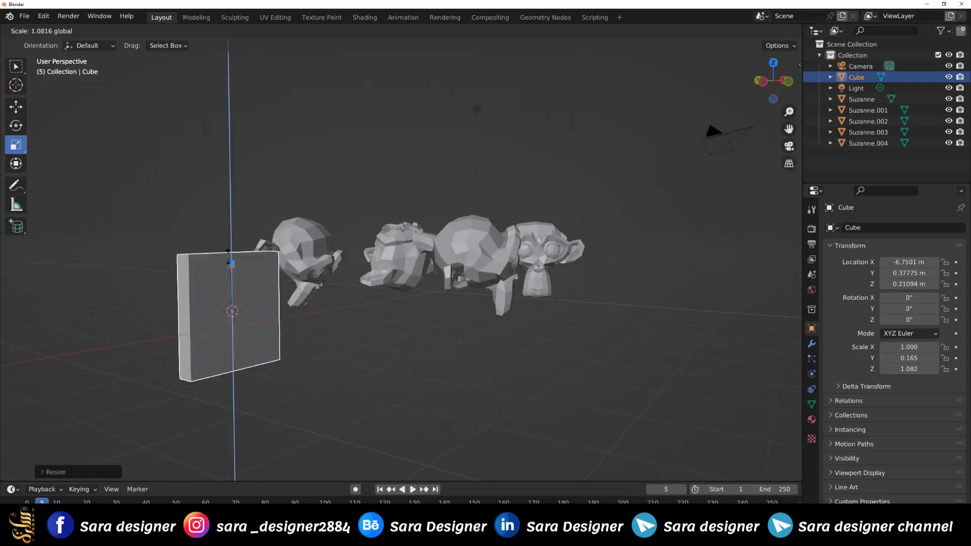
pyautogui.moveTo(377, 360)
pyautogui.mouseDown(button='middle')
pyautogui.moveTo(359, 344)
pyautogui.moveTo(367, 340)
pyautogui.mouseUp(button='middle')
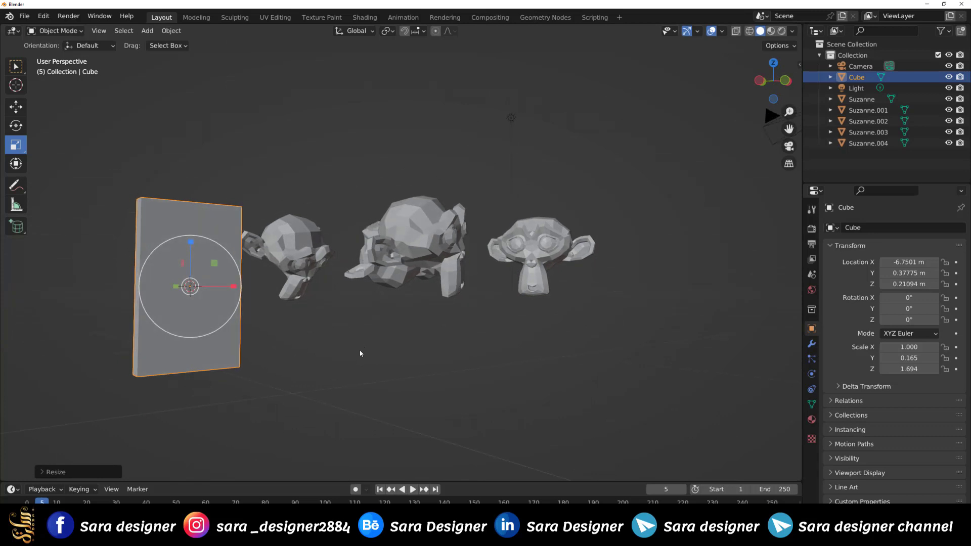
pyautogui.hotkey('alt', 'a')
pyautogui.click(354, 31)
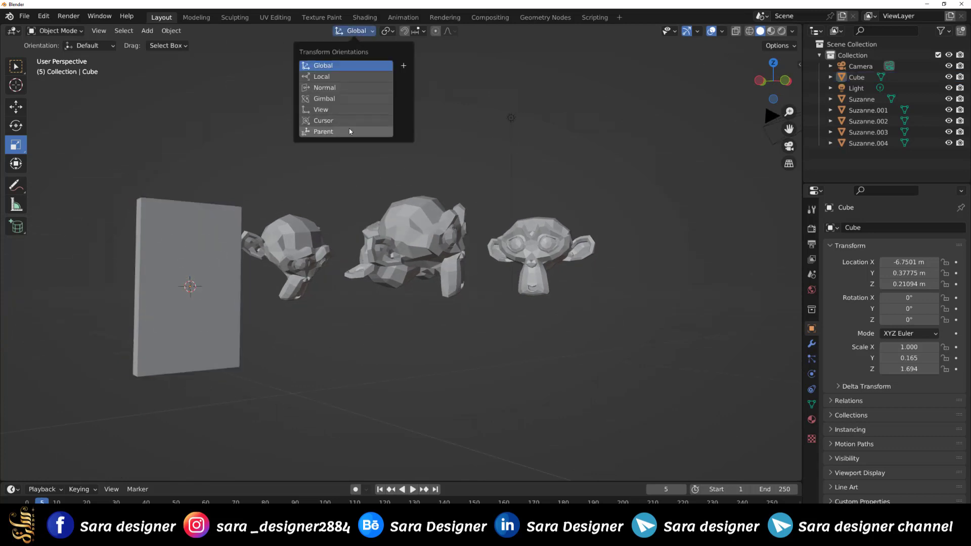
# Set orientation back to Cursor, then free-rotate the cube panel and undo it
pyautogui.click(327, 120)
pyautogui.moveTo(273, 321); pyautogui.dragTo(206, 317, button='middle')
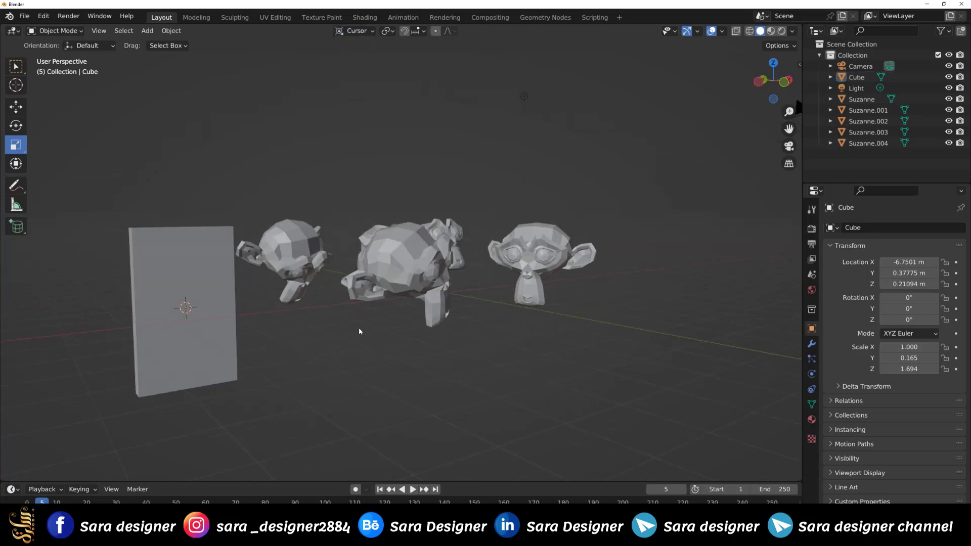
pyautogui.hotkey('shift', 'space')
pyautogui.press('r')
pyautogui.click(201, 296)
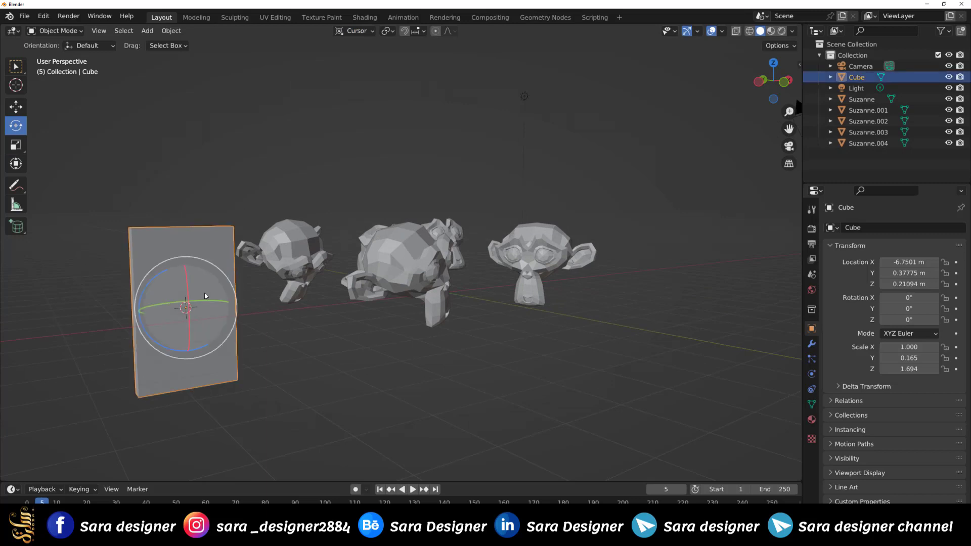
pyautogui.moveTo(188, 295); pyautogui.dragTo(195, 301)
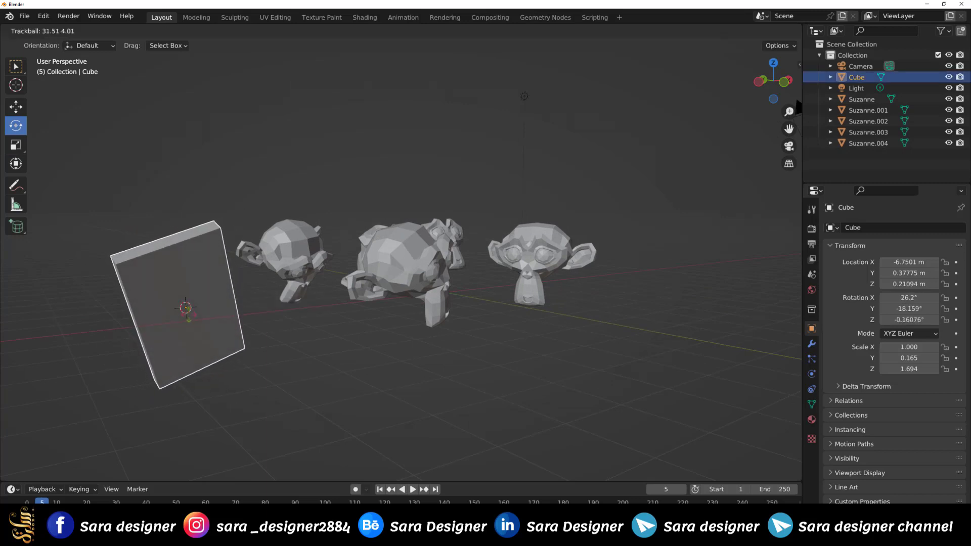
pyautogui.click(205, 308)
pyautogui.hotkey('ctrl', 'z')
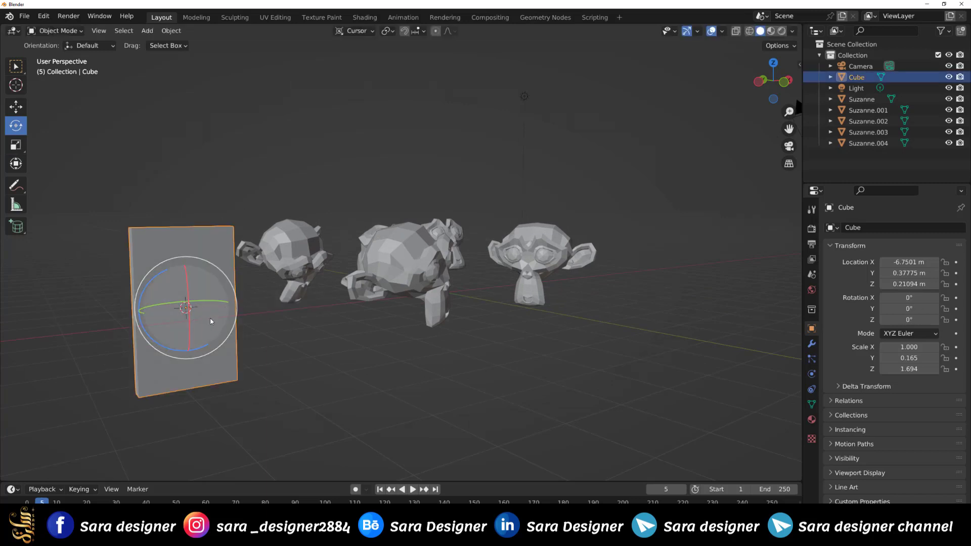
# Place the 3D cursor on the cube's face; tilt and spin the cube, clearing rotation each time
pyautogui.moveTo(231, 298)
pyautogui.mouseDown(button='middle')
pyautogui.moveTo(327, 372)
pyautogui.moveTo(312, 377)
pyautogui.mouseUp(button='middle')
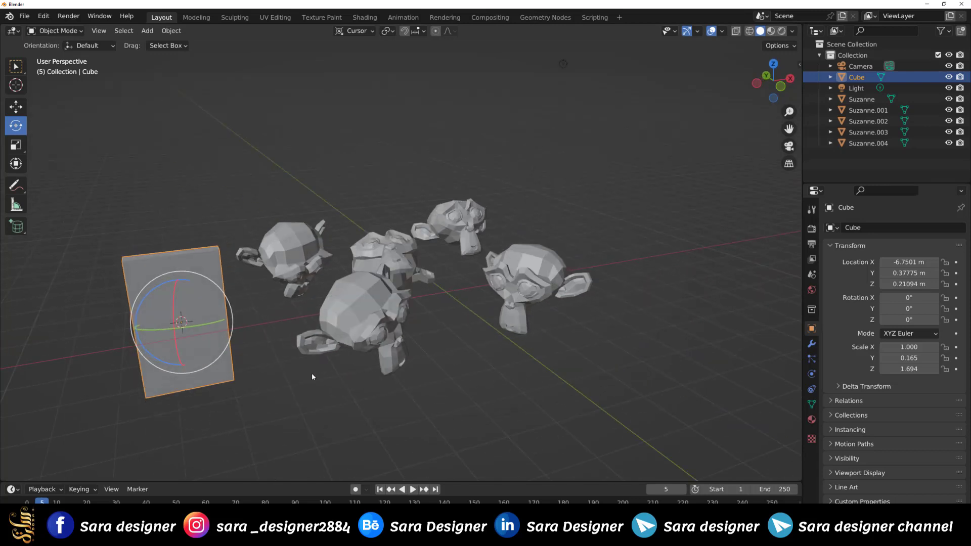
pyautogui.keyDown('shift'); pyautogui.rightClick(279, 401); pyautogui.keyUp('shift')
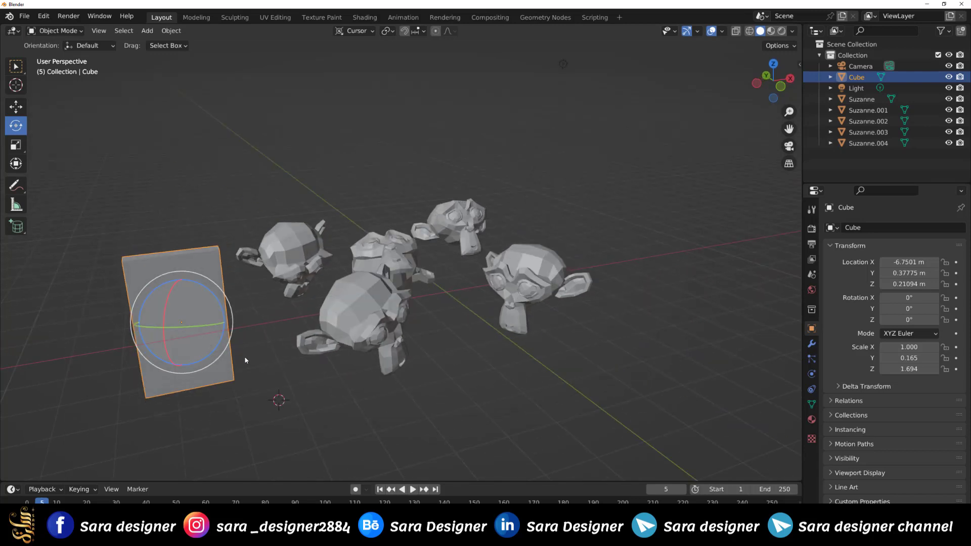
pyautogui.moveTo(307, 445)
pyautogui.mouseDown(button='middle')
pyautogui.moveTo(273, 428)
pyautogui.moveTo(369, 436)
pyautogui.moveTo(442, 421)
pyautogui.mouseUp(button='middle')
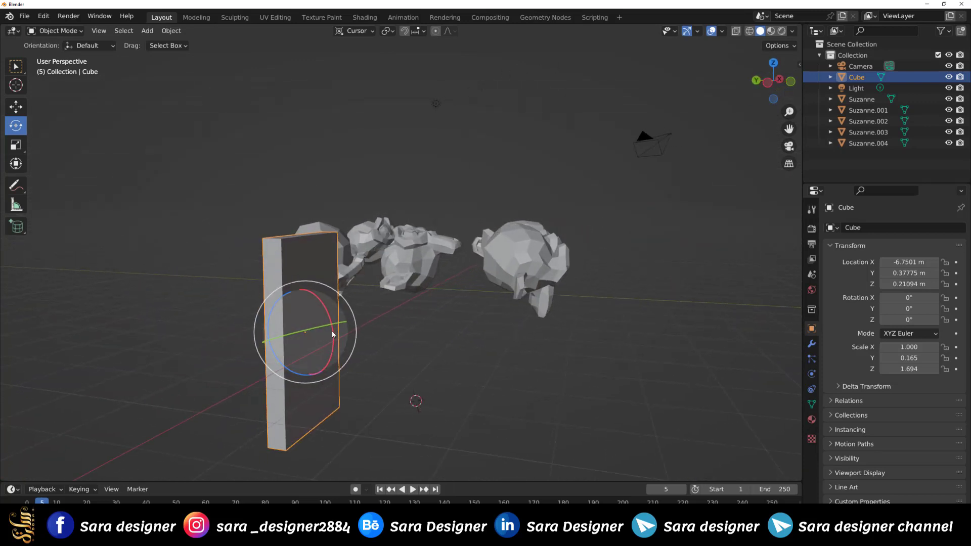
pyautogui.moveTo(333, 334); pyautogui.dragTo(338, 354)
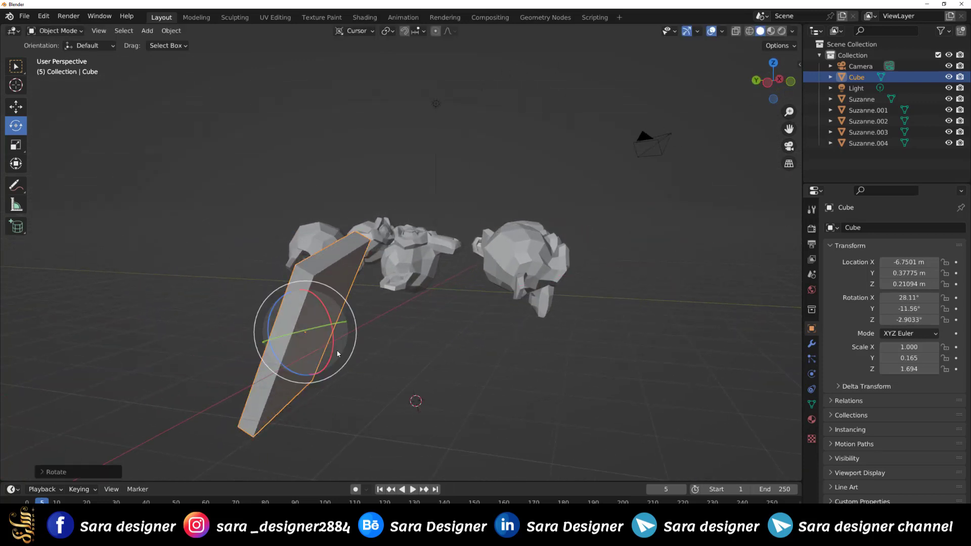
pyautogui.hotkey('alt', 'r')
pyautogui.moveTo(427, 339); pyautogui.dragTo(390, 345, button='middle')
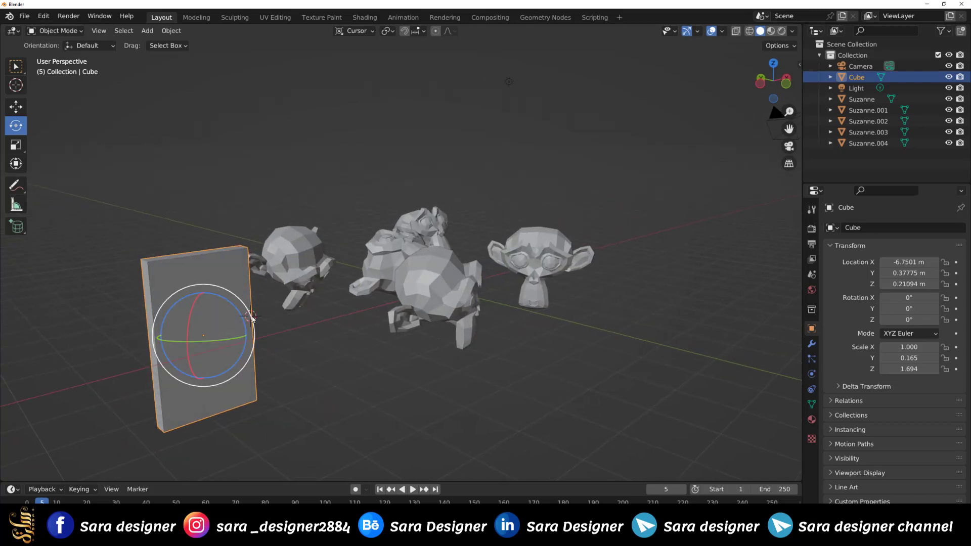
pyautogui.moveTo(246, 334)
pyautogui.mouseDown()
pyautogui.moveTo(59, 335)
pyautogui.moveTo(205, 372)
pyautogui.mouseUp()
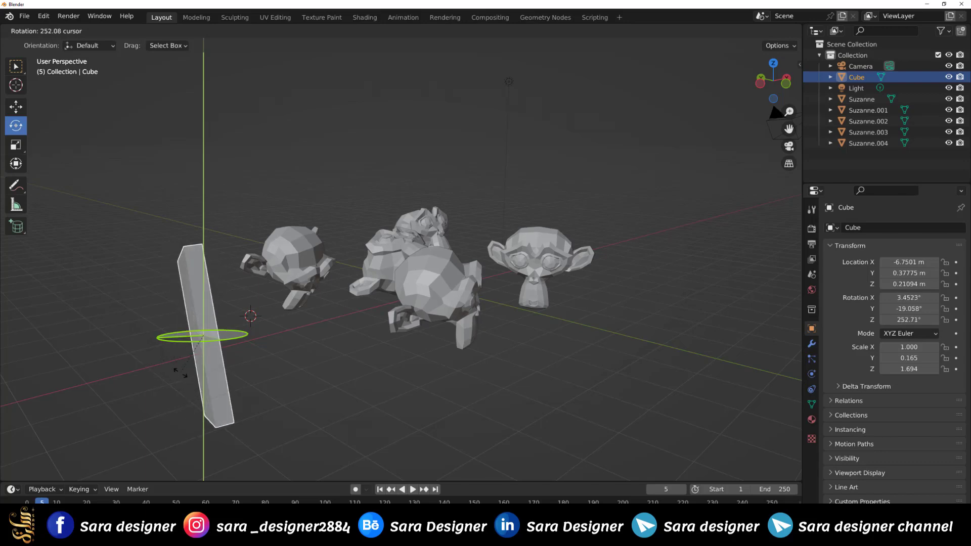
pyautogui.click(181, 372)
pyautogui.hotkey('alt', 'r')
# Move the 3D cursor to the cube's edge, rotate the cube around it, then reset and deselect
pyautogui.scroll(-2, 323, 405)
pyautogui.moveTo(322, 402)
pyautogui.mouseDown(button='middle')
pyautogui.moveTo(279, 414)
pyautogui.moveTo(272, 323)
pyautogui.moveTo(265, 354)
pyautogui.moveTo(374, 333)
pyautogui.moveTo(271, 358)
pyautogui.moveTo(137, 304)
pyautogui.mouseUp(button='middle')
pyautogui.scroll(1, 272, 328)
pyautogui.scroll(3, 265, 349)
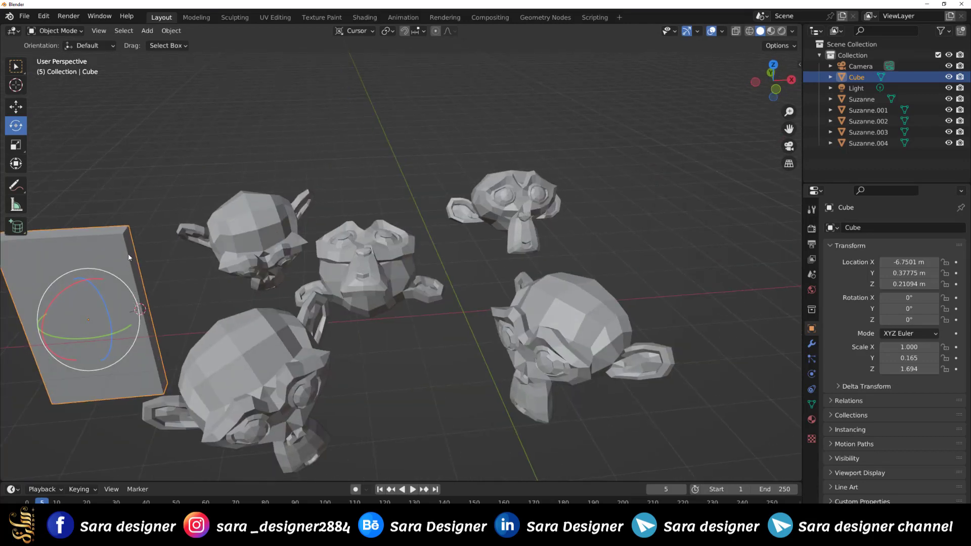
pyautogui.keyDown('shift'); pyautogui.rightClick(135, 290); pyautogui.keyUp('shift')
pyautogui.moveTo(87, 324); pyautogui.dragTo(110, 321)
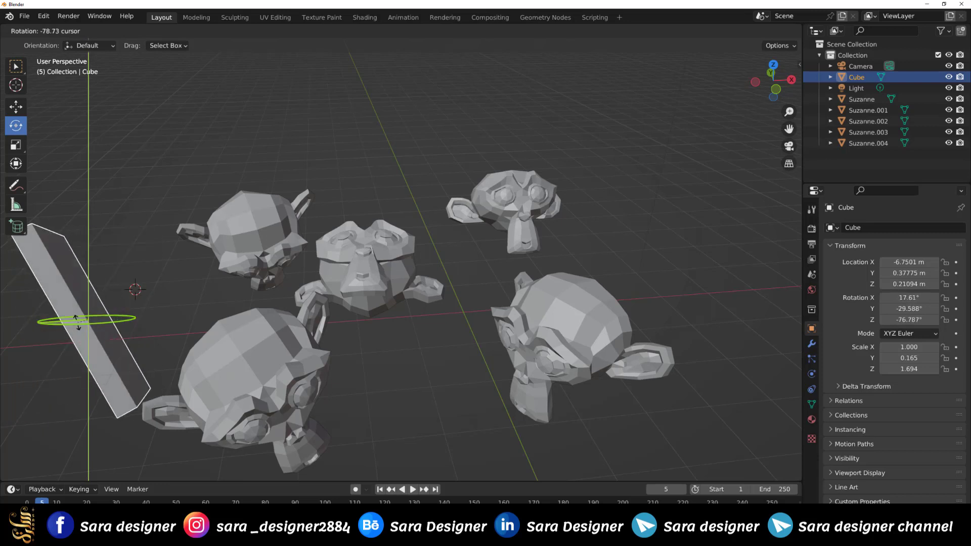
pyautogui.moveTo(110, 320)
pyautogui.mouseDown()
pyautogui.moveTo(64, 307)
pyautogui.moveTo(74, 317)
pyautogui.mouseUp()
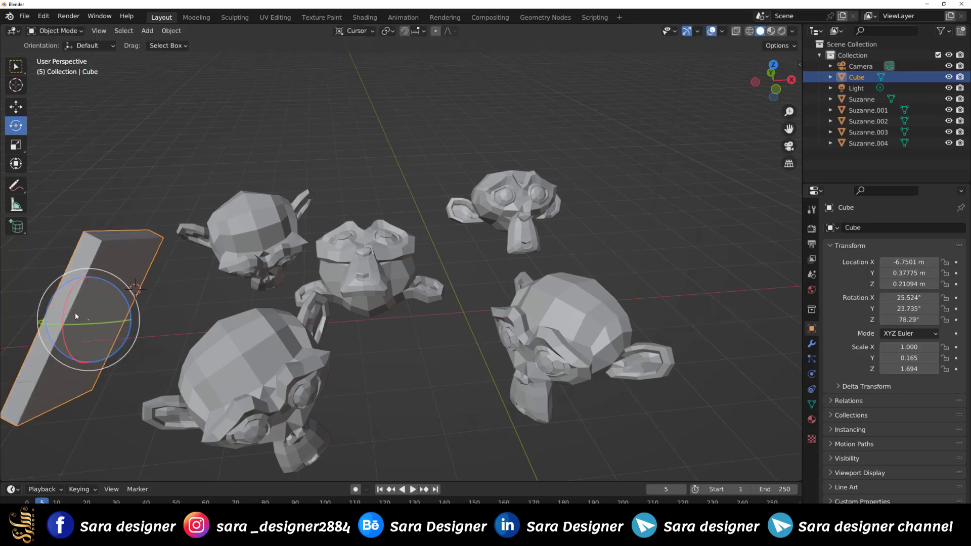
pyautogui.hotkey('alt', 'r')
pyautogui.hotkey('alt', 'a')
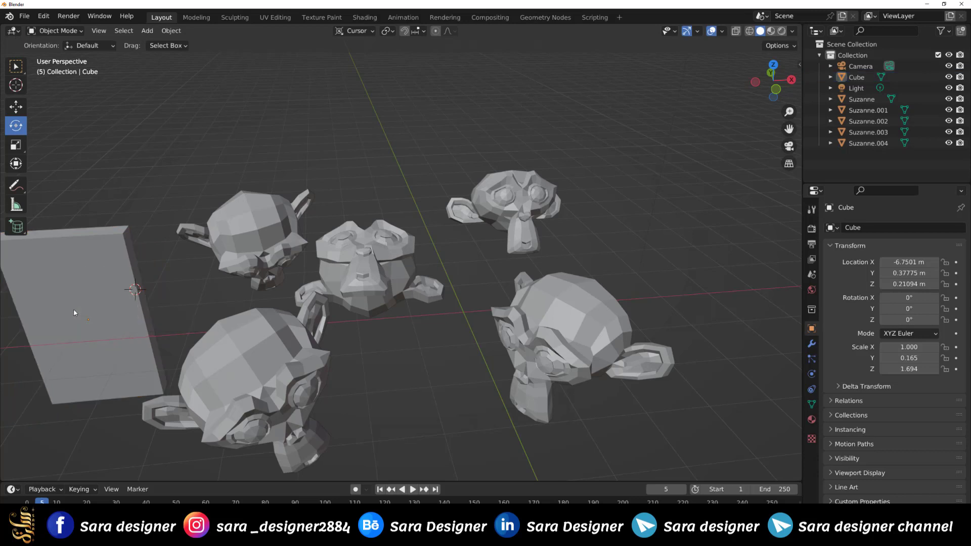
pyautogui.moveTo(99, 311); pyautogui.dragTo(247, 365, button='middle')
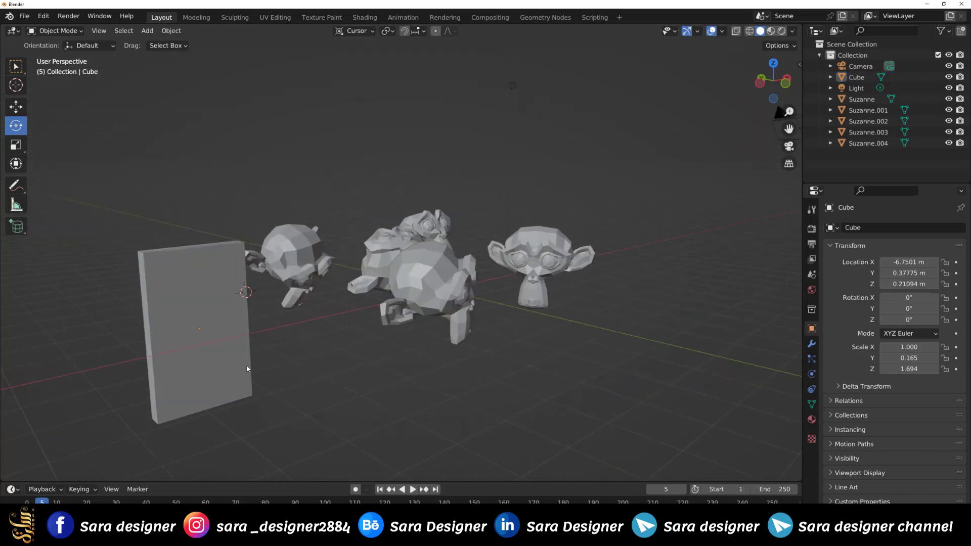
# Browse the transform orientation choices, then pick Global in place of Cursor
pyautogui.click(247, 365)
pyautogui.click(354, 31)
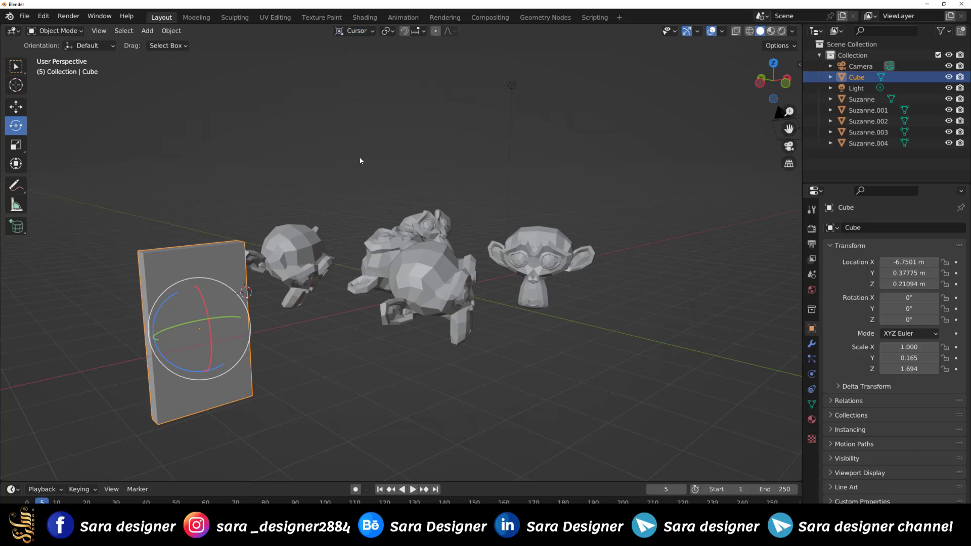
pyautogui.click(357, 31)
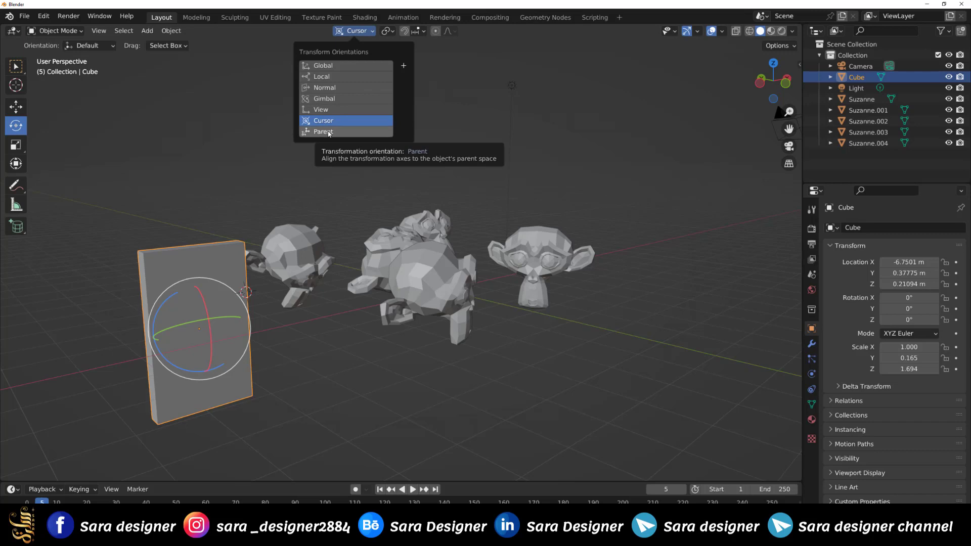
pyautogui.click(344, 173)
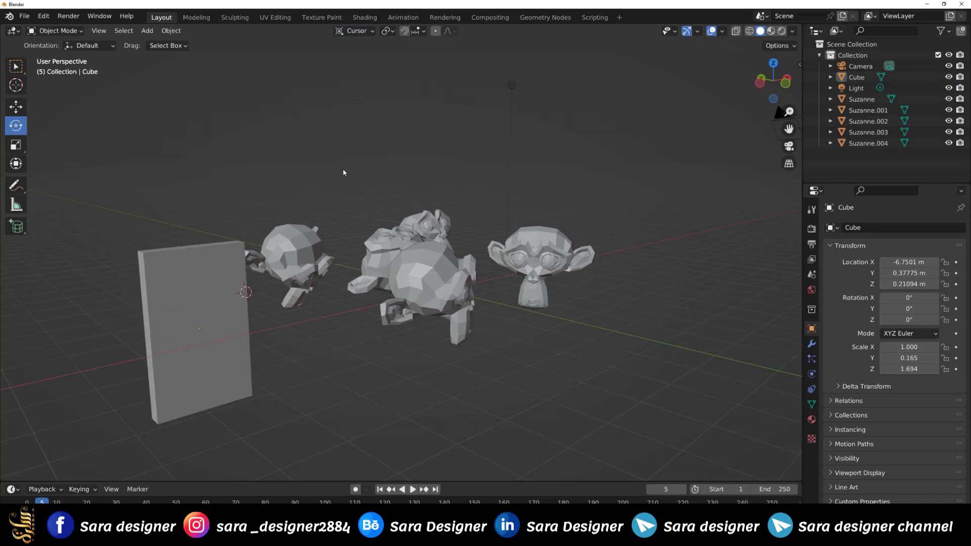
pyautogui.click(372, 33)
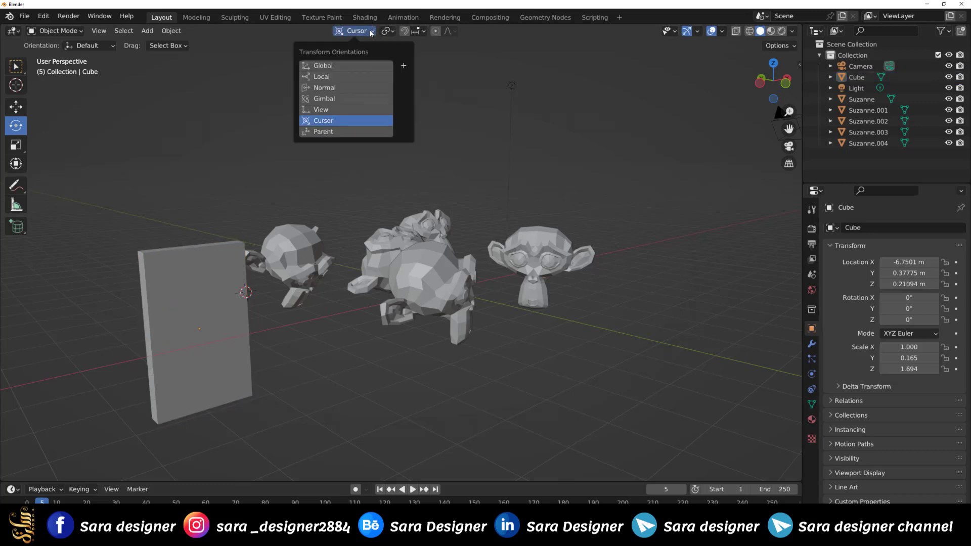
pyautogui.click(319, 65)
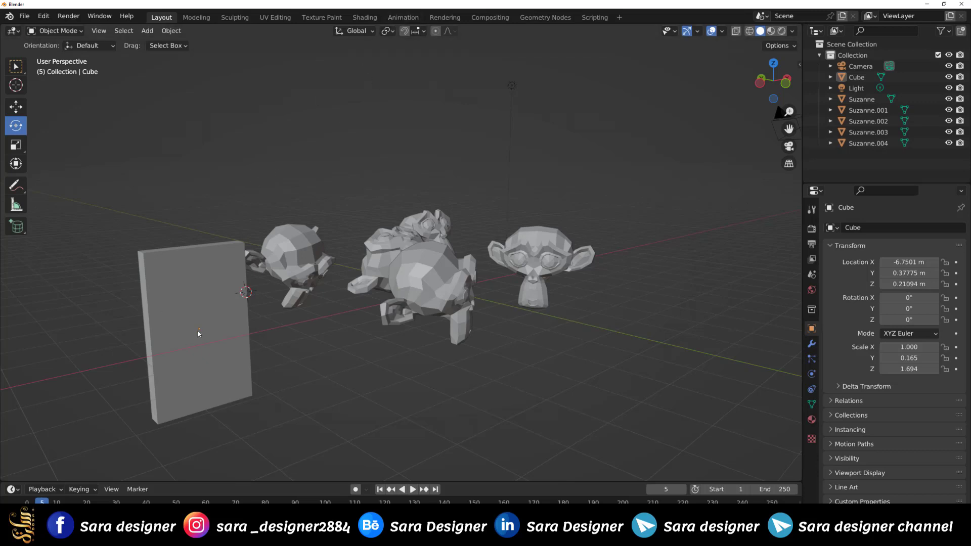
# Set the pivot to Bounding Box Center and box-select all the monkeys and the light
pyautogui.click(214, 298)
pyautogui.click(378, 378)
pyautogui.moveTo(378, 377); pyautogui.dragTo(389, 383, button='middle')
pyautogui.click(389, 31)
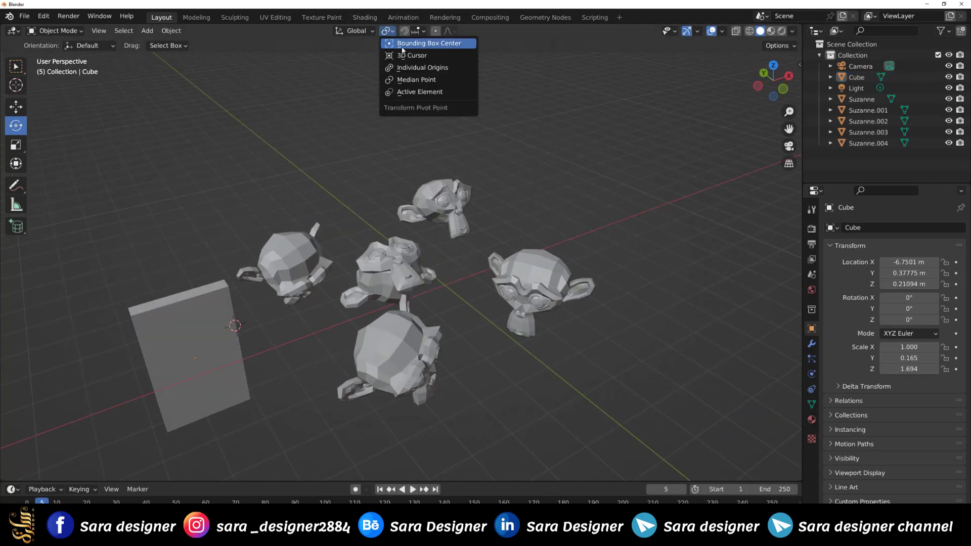
pyautogui.click(402, 44)
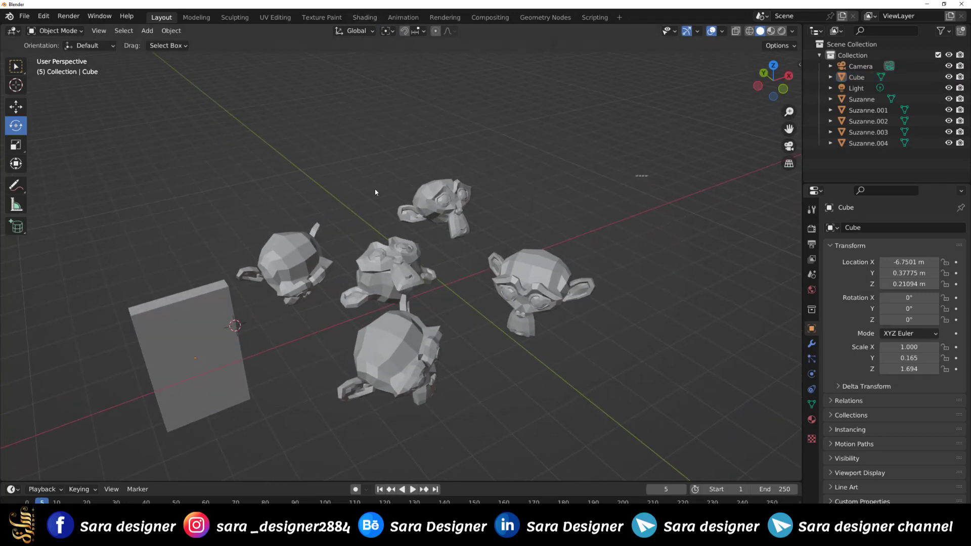
pyautogui.moveTo(649, 176); pyautogui.dragTo(273, 406)
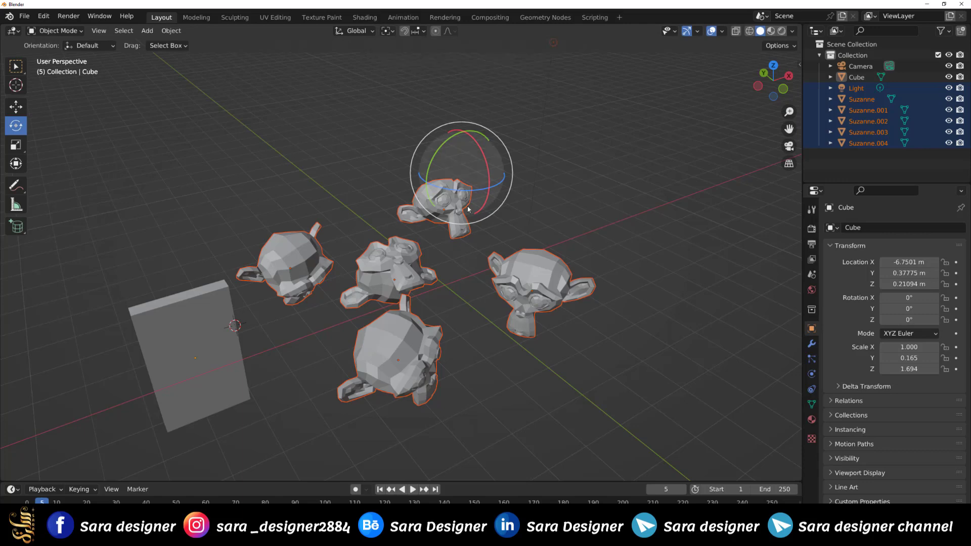
# Keep Bounding Box Center and rotate the monkeys and light around their shared centre
pyautogui.moveTo(562, 256)
pyautogui.mouseDown(button='middle')
pyautogui.moveTo(646, 266)
pyautogui.moveTo(620, 273)
pyautogui.mouseUp(button='middle')
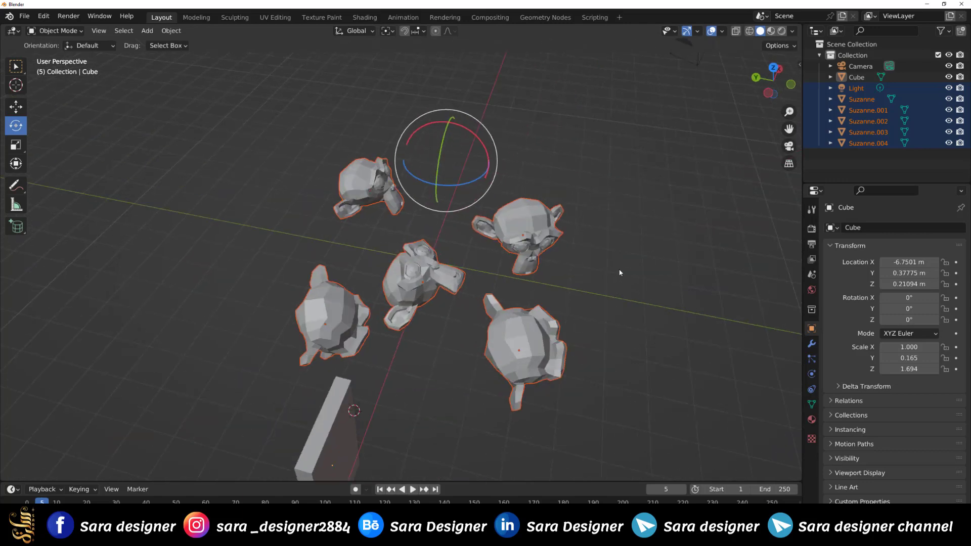
pyautogui.scroll(-2, 516, 330)
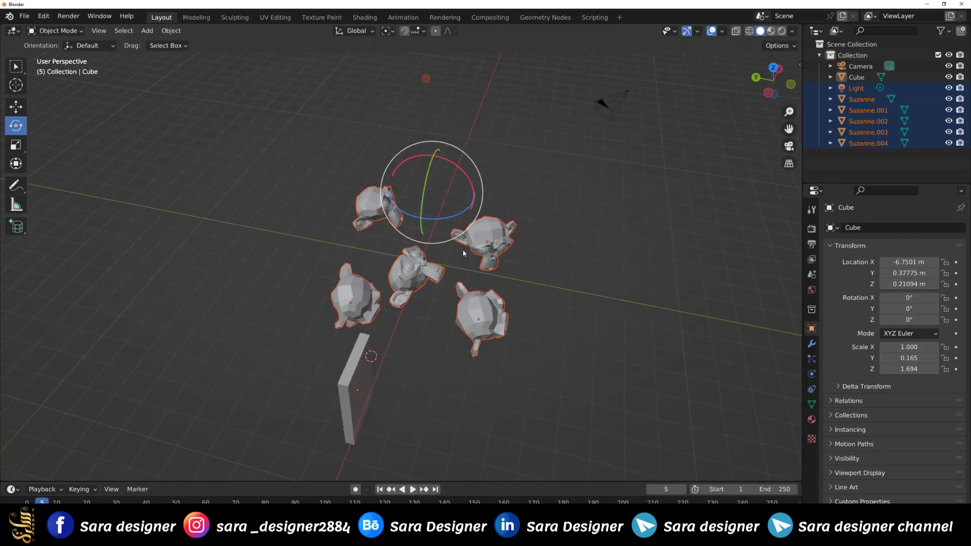
pyautogui.click(388, 30)
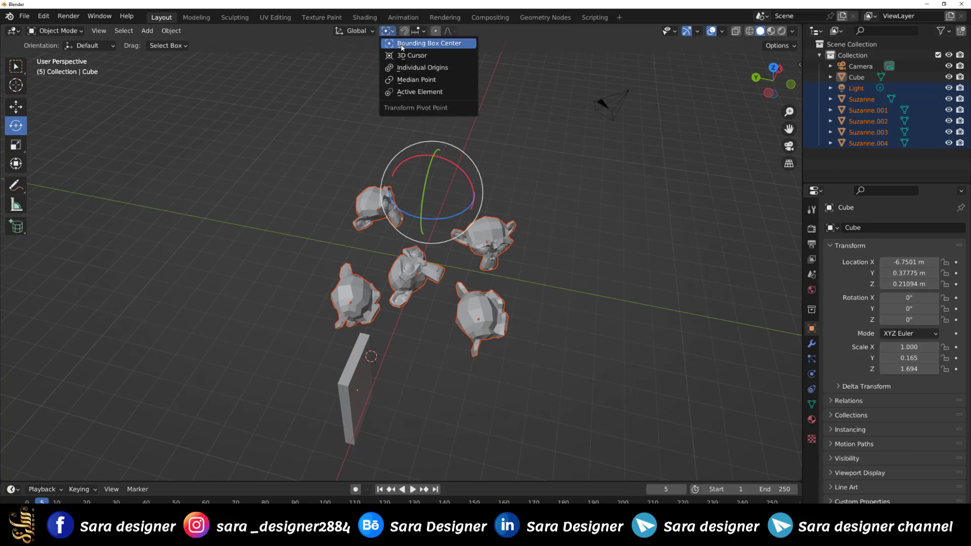
pyautogui.click(451, 48)
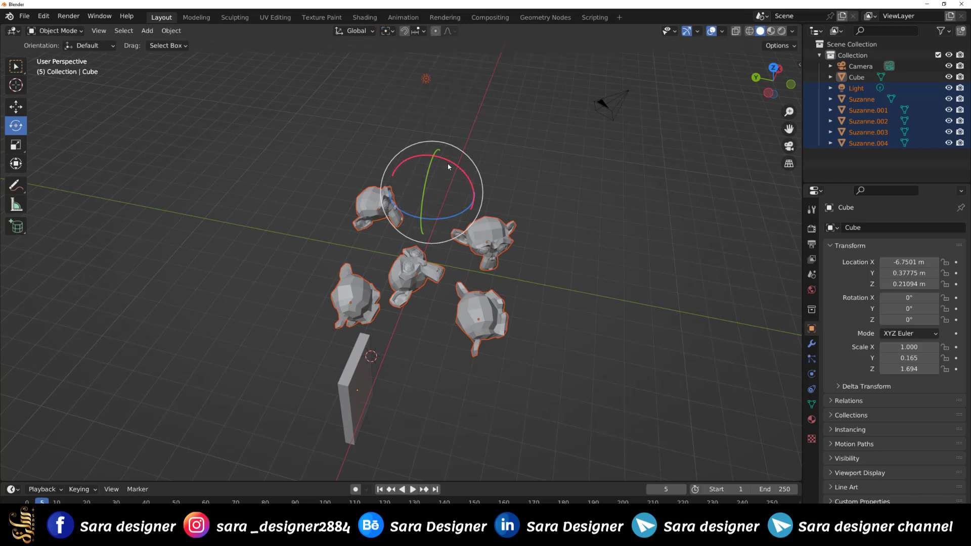
pyautogui.moveTo(454, 167)
pyautogui.mouseDown()
pyautogui.moveTo(486, 229)
pyautogui.moveTo(475, 185)
pyautogui.moveTo(430, 217)
pyautogui.moveTo(433, 208)
pyautogui.mouseUp()
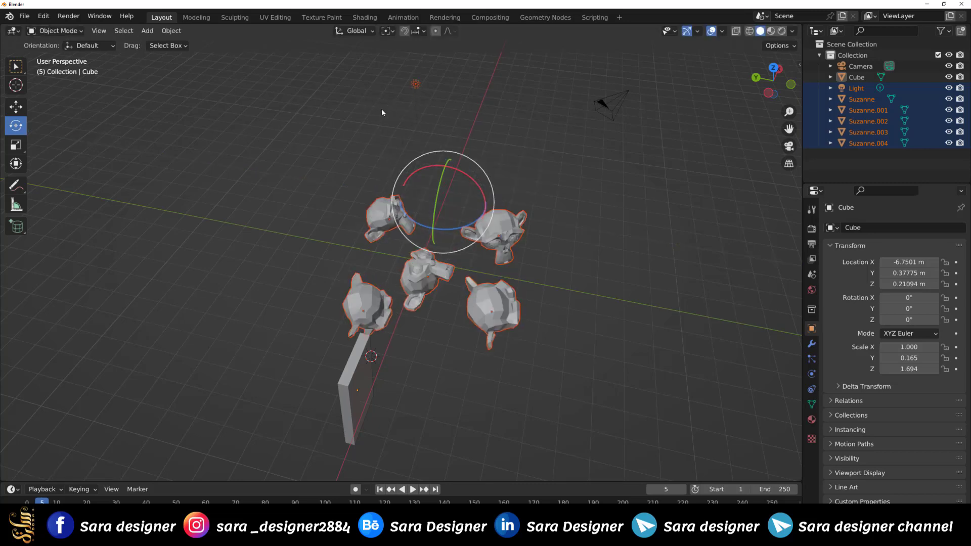
pyautogui.click(394, 31)
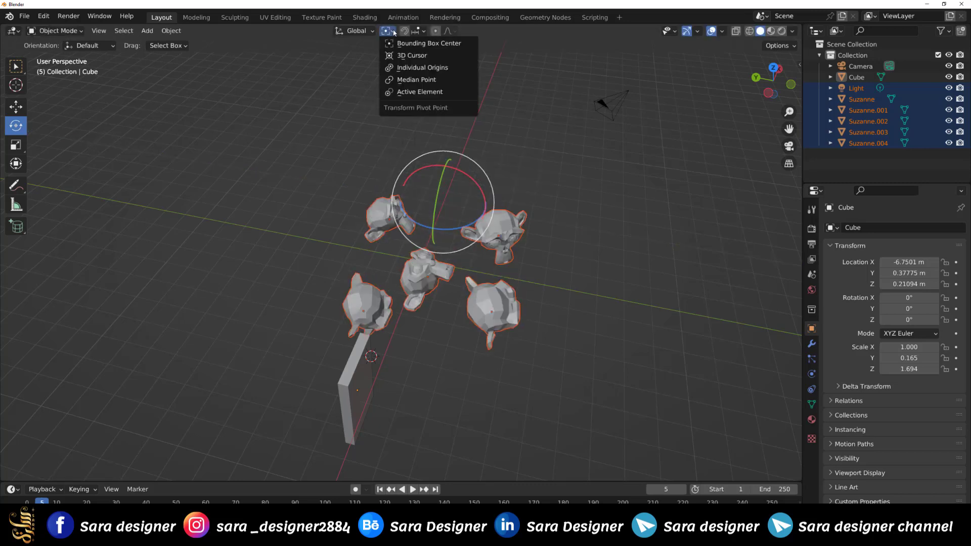
# Pivot on the 3D cursor and spin the cube alone around it to -15.794° on Z
pyautogui.click(399, 56)
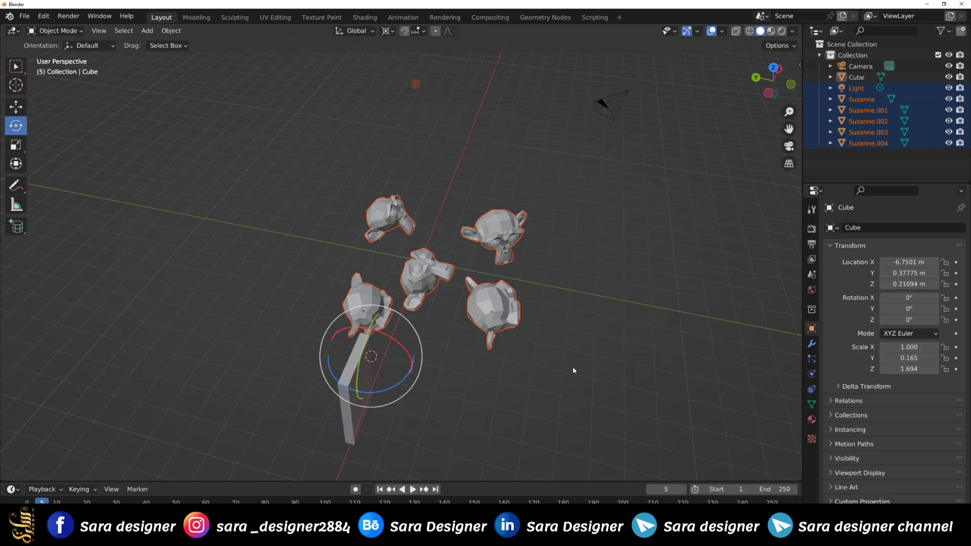
pyautogui.moveTo(573, 366); pyautogui.dragTo(502, 326, button='middle')
pyautogui.click(320, 403)
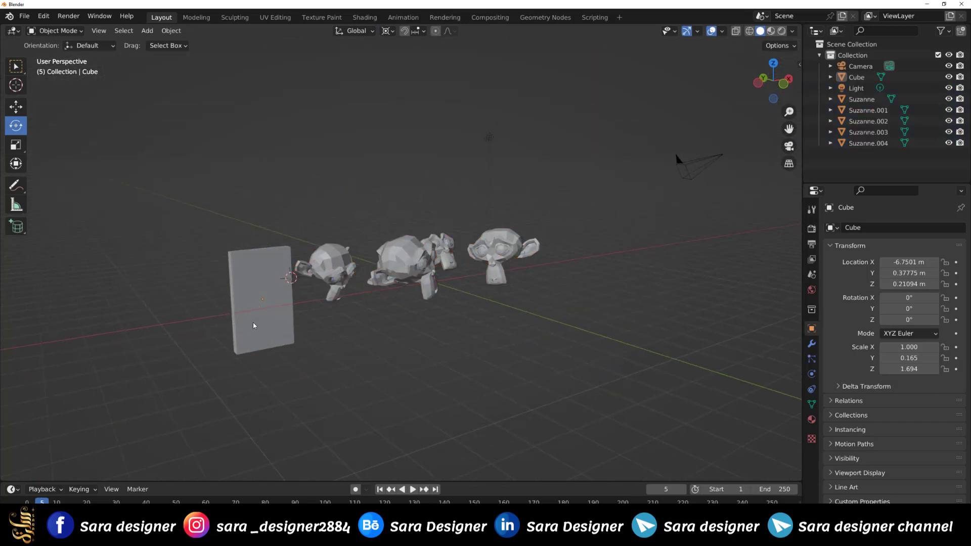
pyautogui.click(255, 326)
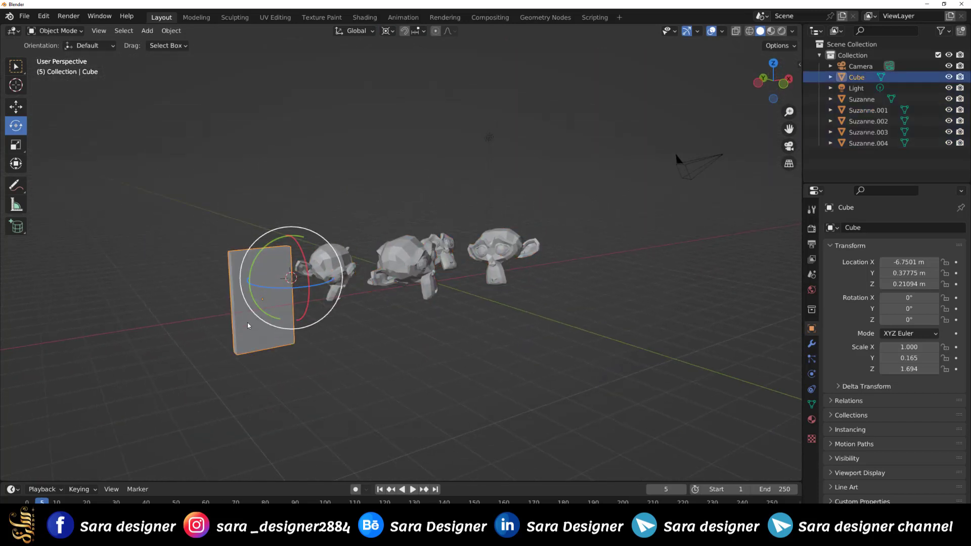
pyautogui.moveTo(299, 288); pyautogui.dragTo(188, 295)
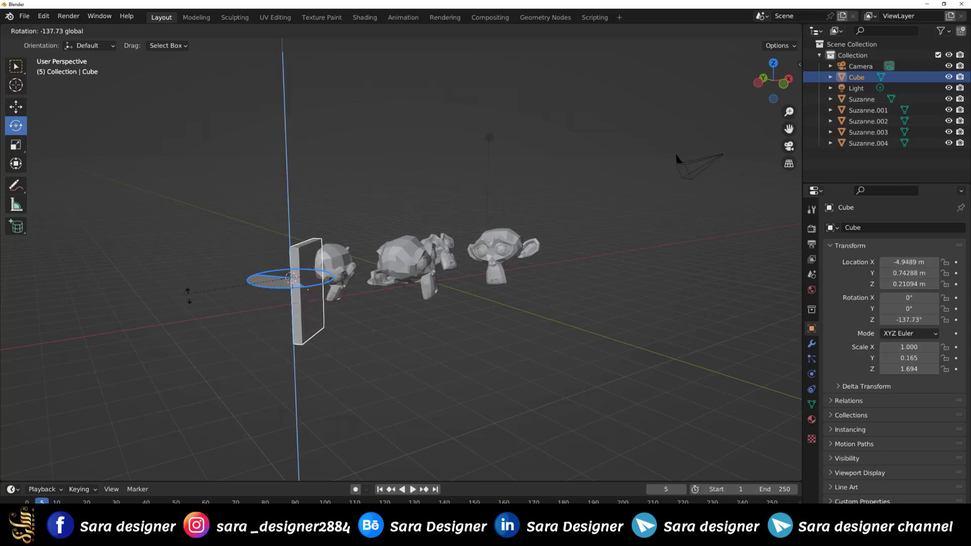
pyautogui.moveTo(188, 296); pyautogui.dragTo(253, 356)
# Zoom and orbit so the thin cube is seen edge-on
pyautogui.scroll(2, 254, 356)
pyautogui.scroll(3, 254, 355)
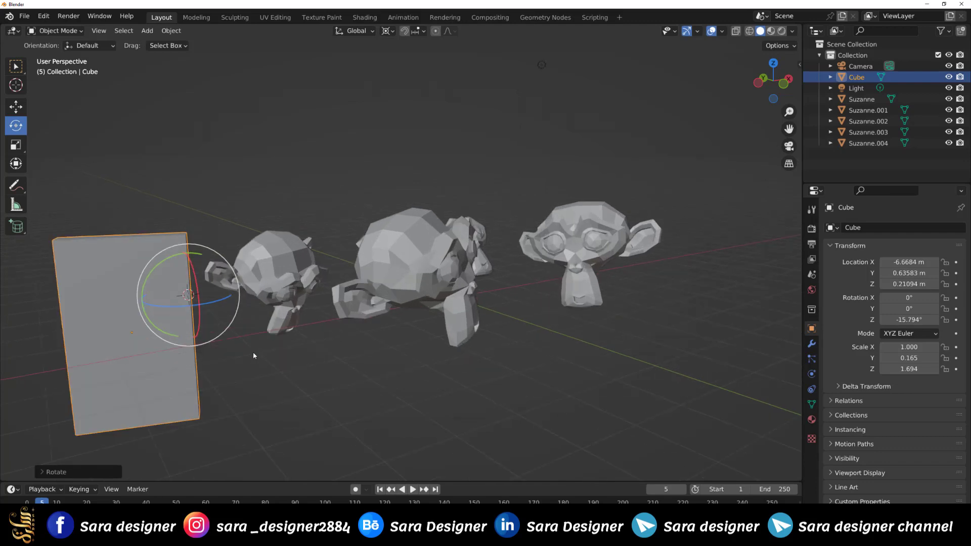
pyautogui.moveTo(269, 344)
pyautogui.mouseDown(button='middle')
pyautogui.moveTo(358, 331)
pyautogui.moveTo(336, 331)
pyautogui.moveTo(408, 367)
pyautogui.moveTo(449, 362)
pyautogui.moveTo(431, 360)
pyautogui.moveTo(439, 408)
pyautogui.moveTo(314, 336)
pyautogui.mouseUp(button='middle')
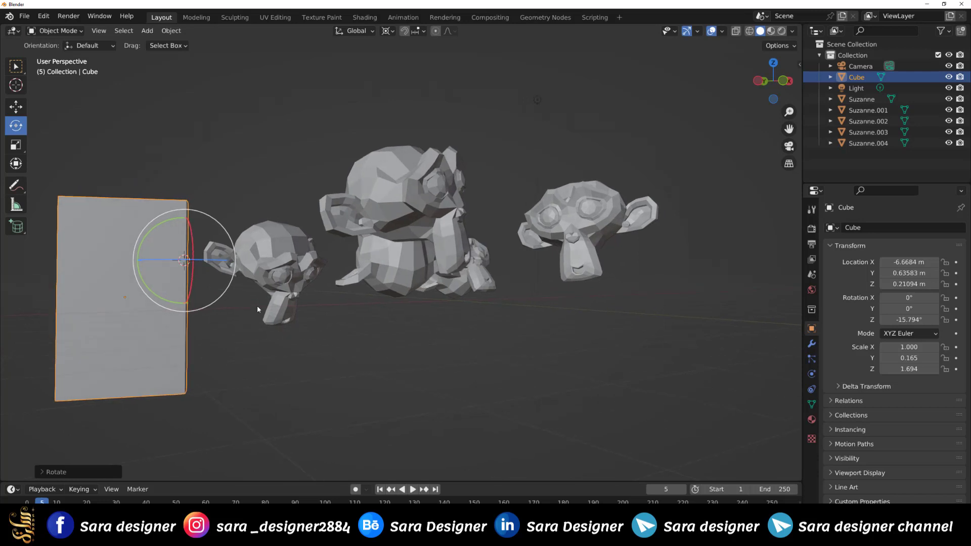
pyautogui.moveTo(258, 309)
pyautogui.mouseDown(button='middle')
pyautogui.moveTo(509, 371)
pyautogui.moveTo(475, 354)
pyautogui.mouseUp(button='middle')
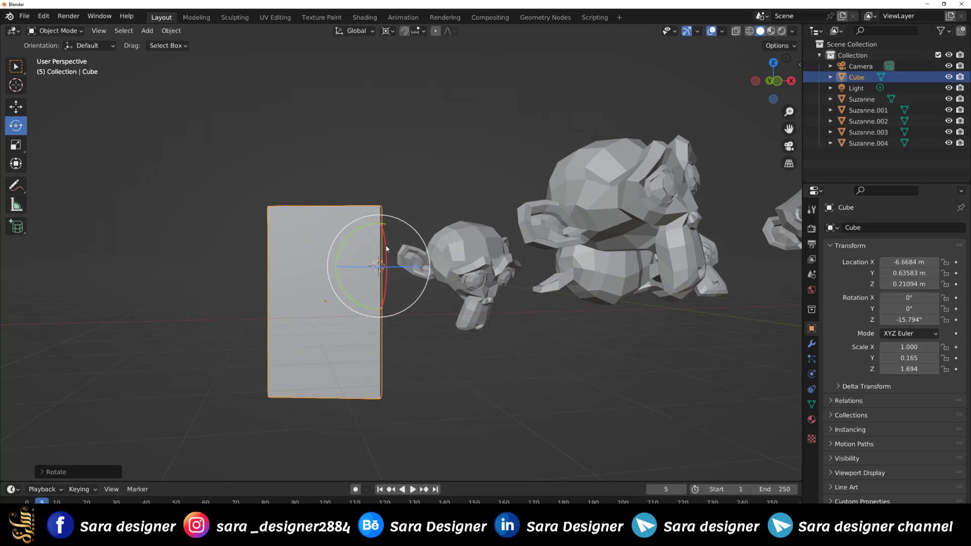
# Try Local orientation, return to Global, and spin the cube on Z to 0.70198°
pyautogui.click(356, 31)
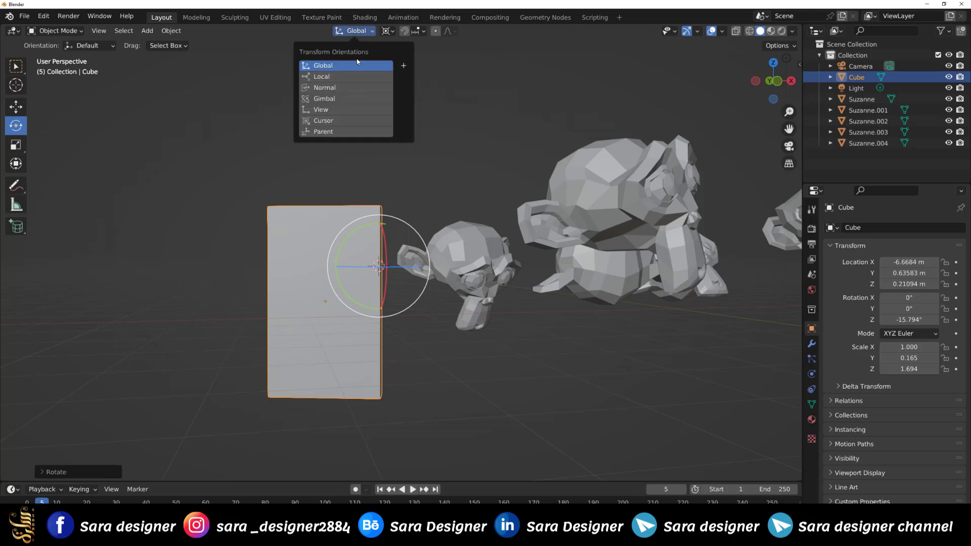
pyautogui.click(331, 81)
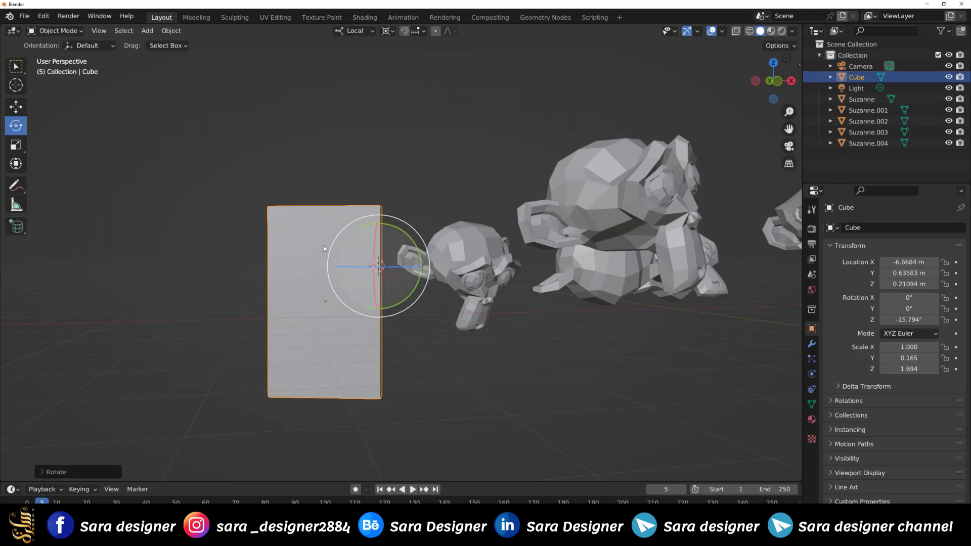
pyautogui.click(355, 32)
pyautogui.click(324, 65)
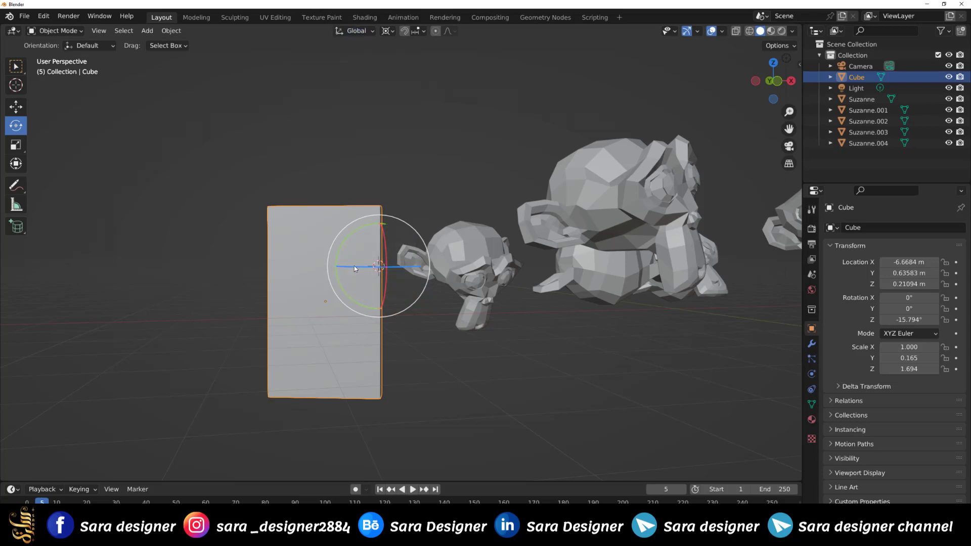
pyautogui.moveTo(356, 270)
pyautogui.mouseDown()
pyautogui.moveTo(373, 272)
pyautogui.moveTo(358, 271)
pyautogui.mouseUp()
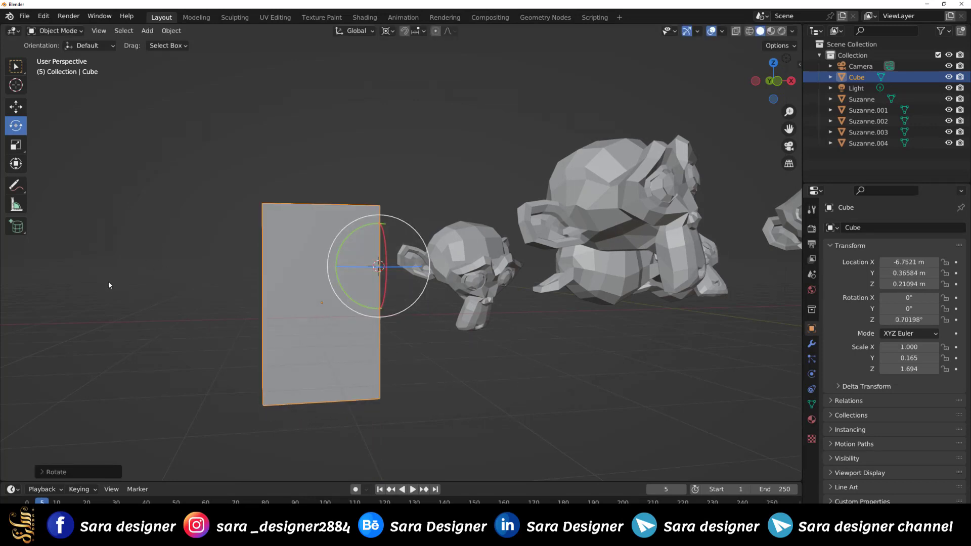
# Put the 3D cursor on the cube's top corner and swing the cube to -16.827° Z around it
pyautogui.keyDown('shift'); pyautogui.rightClick(261, 202); pyautogui.keyUp('shift')
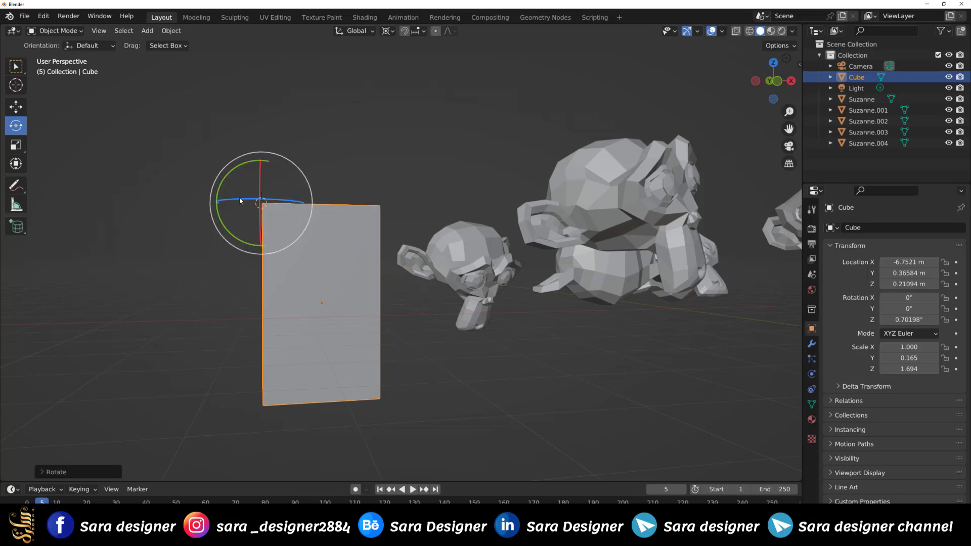
pyautogui.moveTo(241, 202)
pyautogui.mouseDown()
pyautogui.moveTo(247, 208)
pyautogui.moveTo(162, 209)
pyautogui.mouseUp()
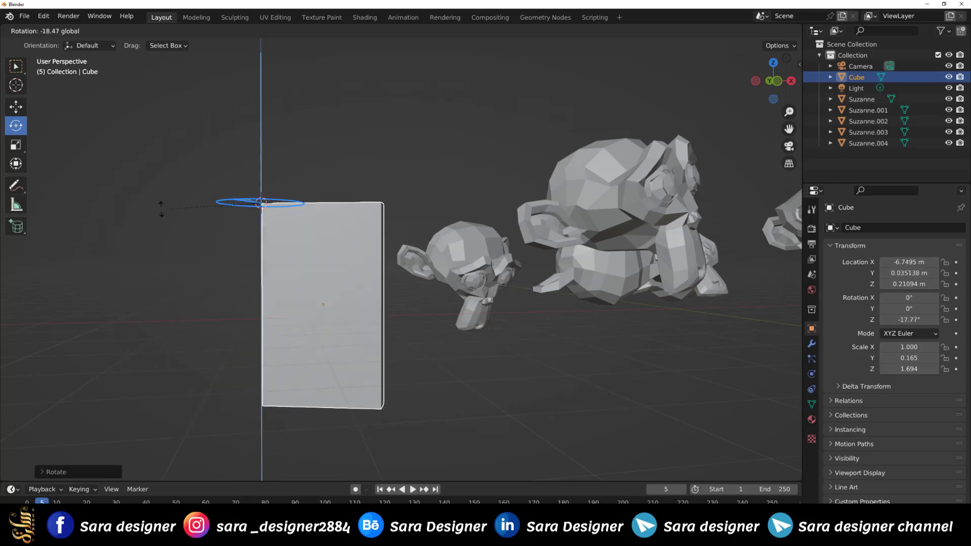
pyautogui.moveTo(89, 211); pyautogui.dragTo(89, 212)
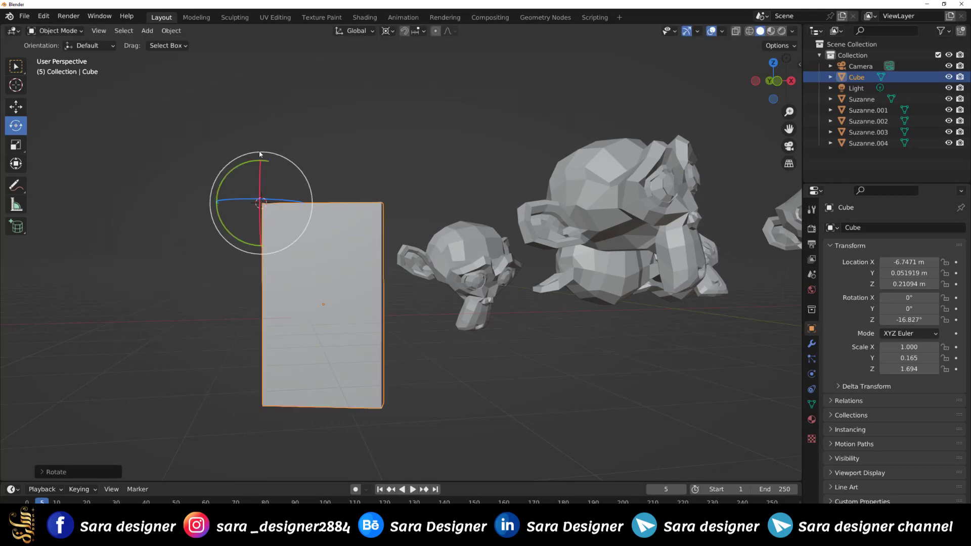
pyautogui.click(393, 33)
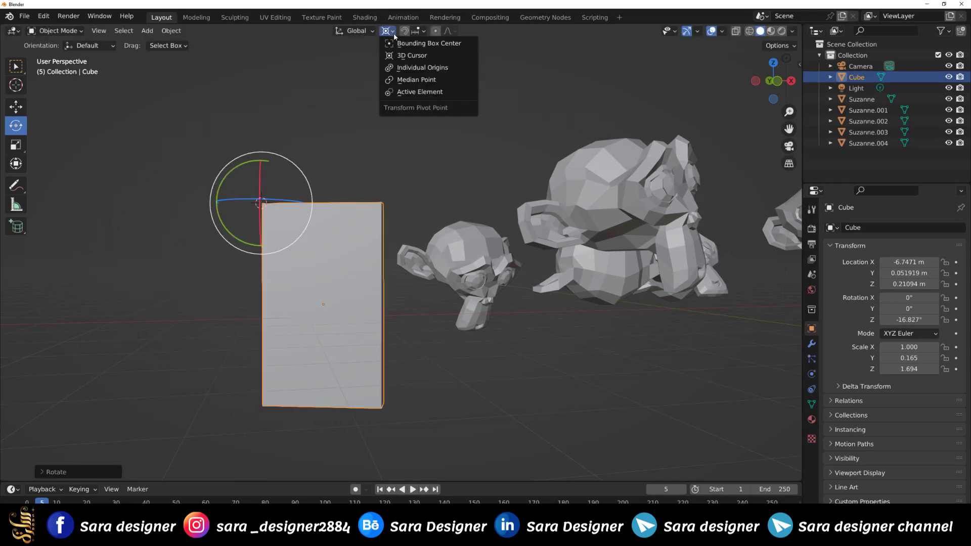
# Box-select the monkeys and rotate them with Individual Origins, then Active Element as pivot
pyautogui.click(400, 67)
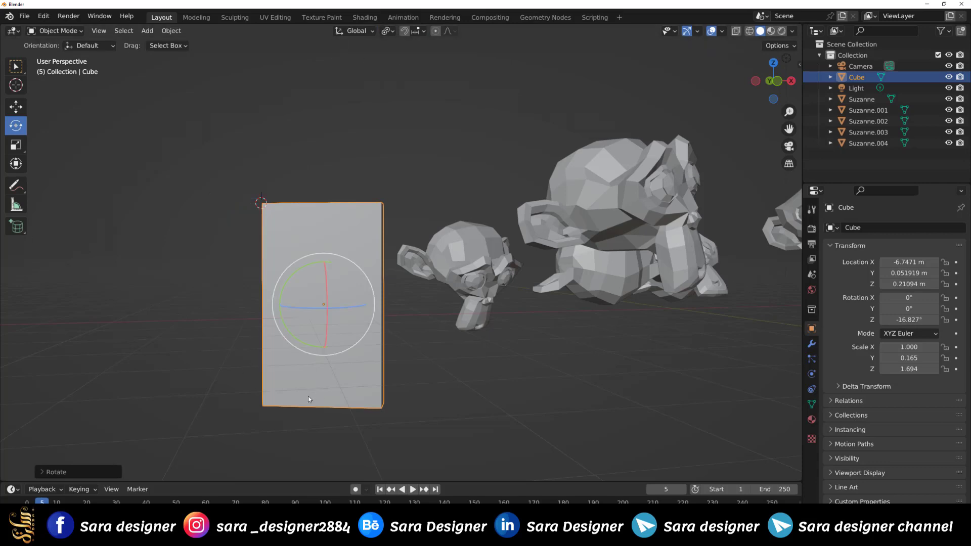
pyautogui.moveTo(308, 396)
pyautogui.mouseDown(button='middle')
pyautogui.moveTo(351, 397)
pyautogui.moveTo(260, 379)
pyautogui.moveTo(374, 351)
pyautogui.moveTo(478, 276)
pyautogui.moveTo(709, 230)
pyautogui.mouseUp(button='middle')
pyautogui.moveTo(692, 220); pyautogui.dragTo(434, 398)
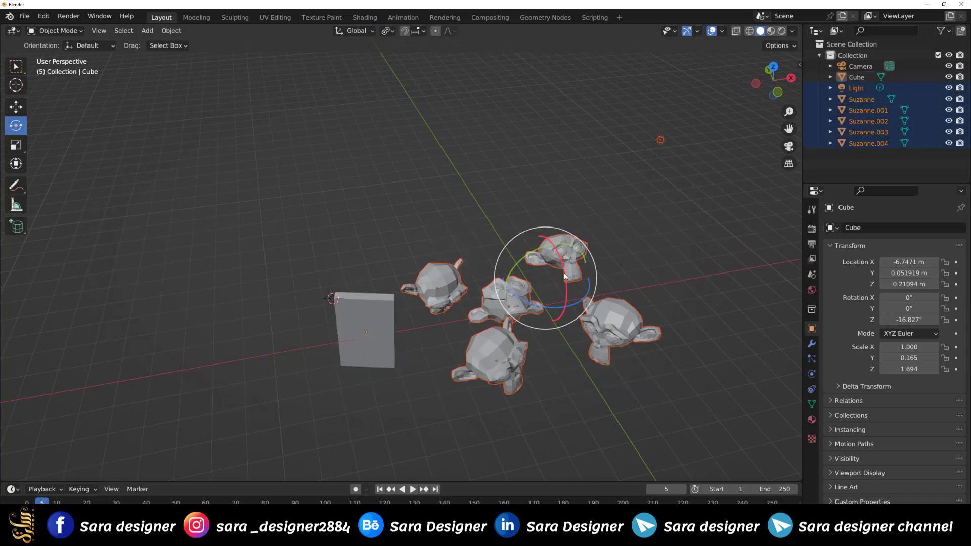
pyautogui.moveTo(567, 276); pyautogui.dragTo(558, 334)
pyautogui.click(392, 34)
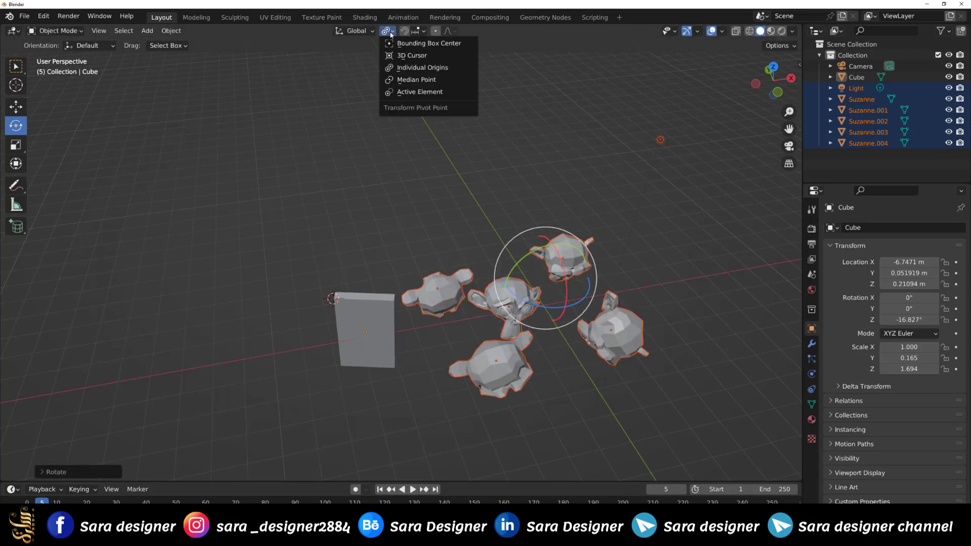
pyautogui.click(415, 44)
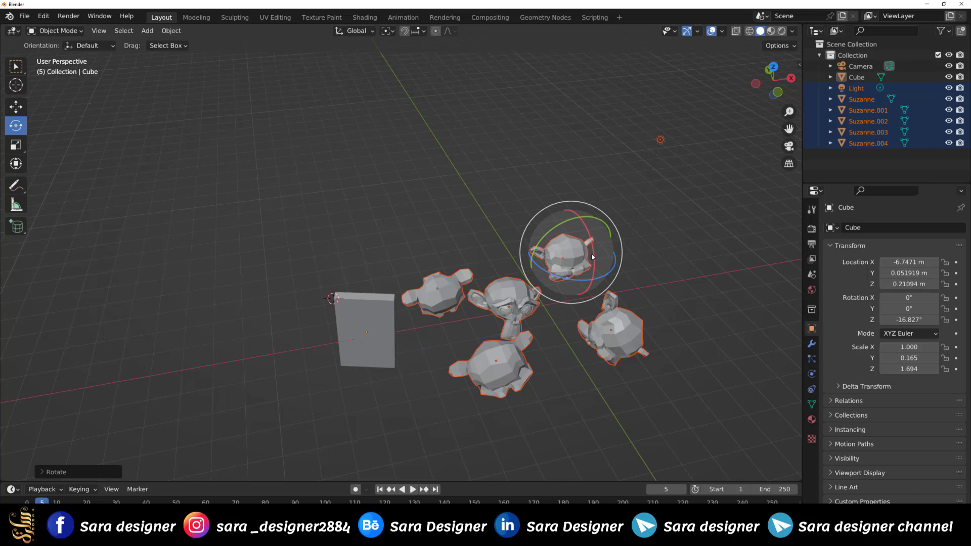
pyautogui.moveTo(592, 256); pyautogui.dragTo(579, 192)
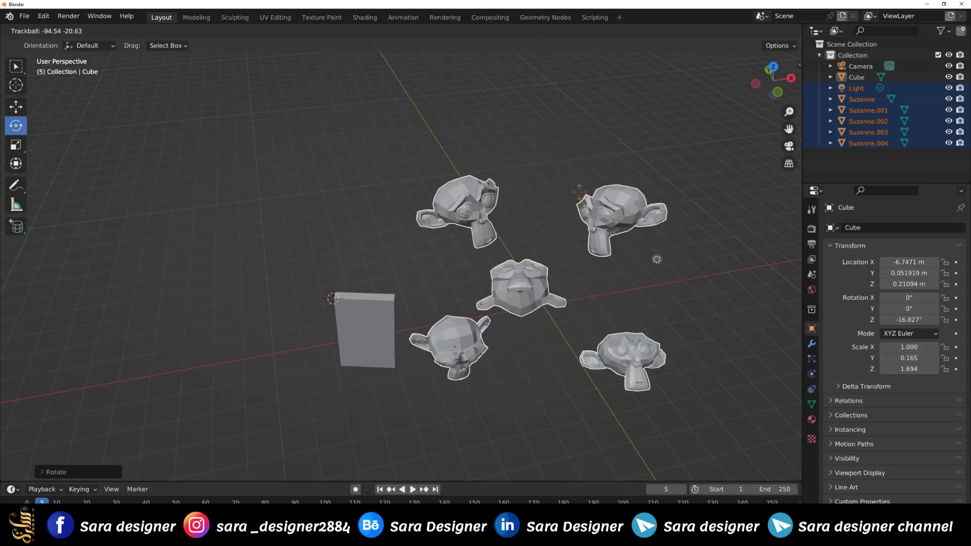
pyautogui.moveTo(579, 192); pyautogui.dragTo(586, 283)
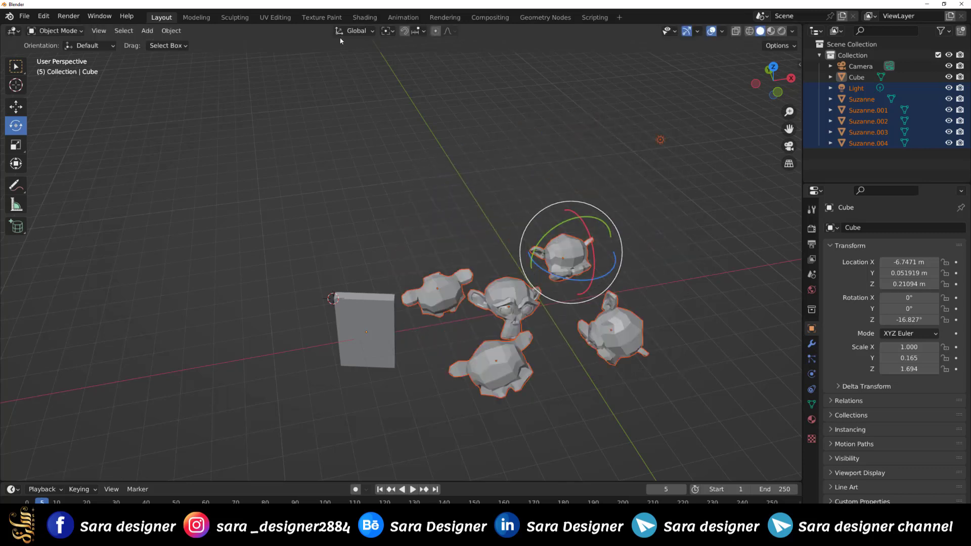
# Switch the pivot to Individual Origins and rotate each monkey about X, then Y
pyautogui.click(388, 31)
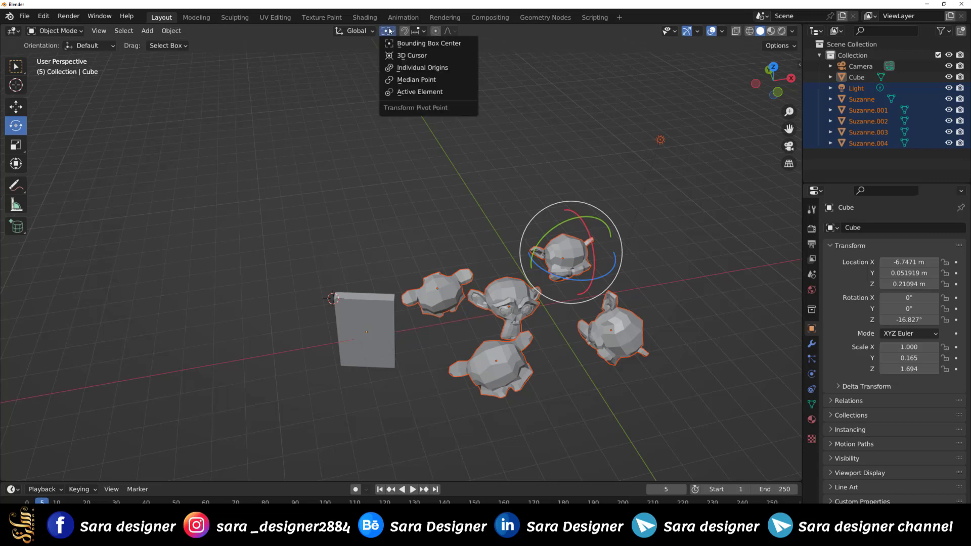
pyautogui.click(407, 66)
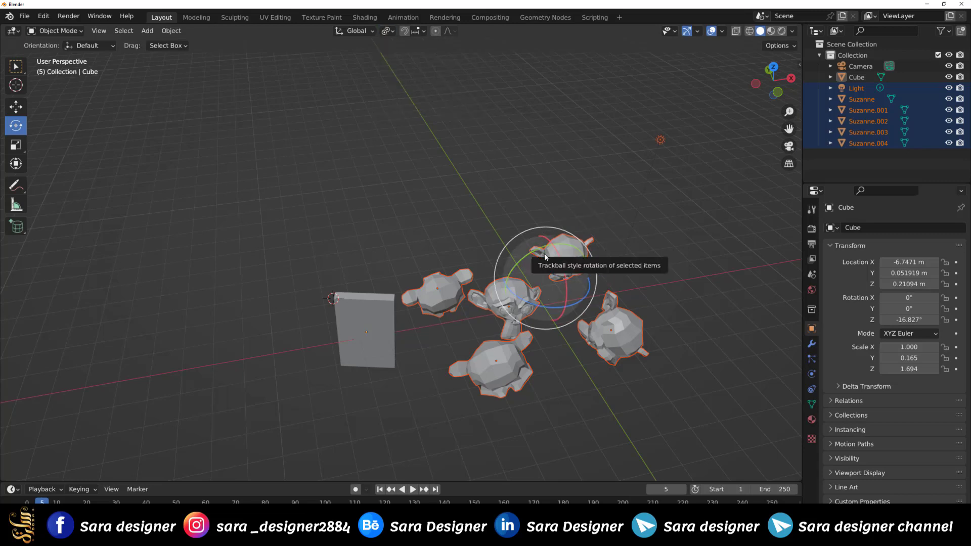
pyautogui.moveTo(563, 269); pyautogui.dragTo(529, 189)
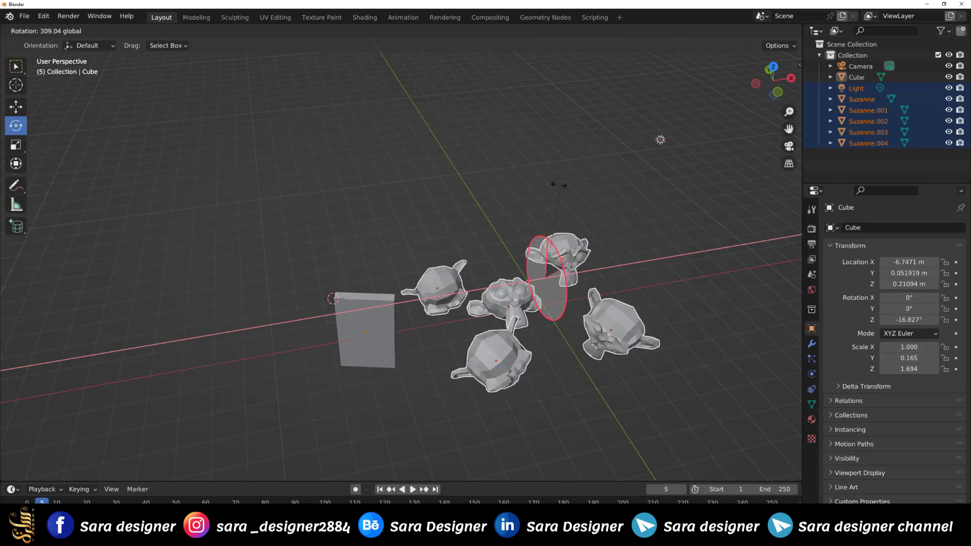
pyautogui.moveTo(530, 189); pyautogui.dragTo(590, 311)
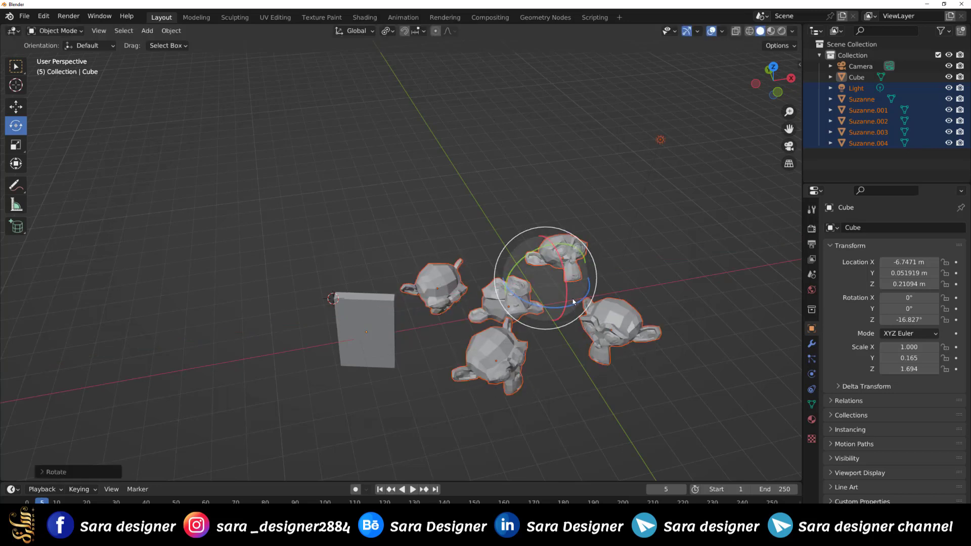
pyautogui.moveTo(524, 264)
pyautogui.mouseDown()
pyautogui.moveTo(490, 310)
pyautogui.moveTo(443, 322)
pyautogui.moveTo(463, 280)
pyautogui.moveTo(483, 326)
pyautogui.mouseUp()
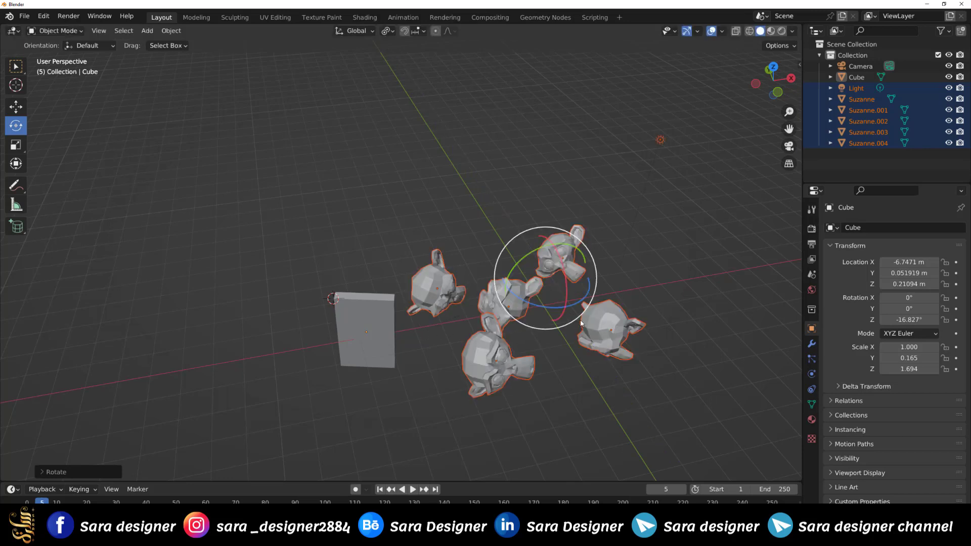
pyautogui.moveTo(581, 324); pyautogui.dragTo(417, 87)
# Rotate the monkeys around their Median Point, then rotate Suzanne.003 on its own
pyautogui.click(396, 32)
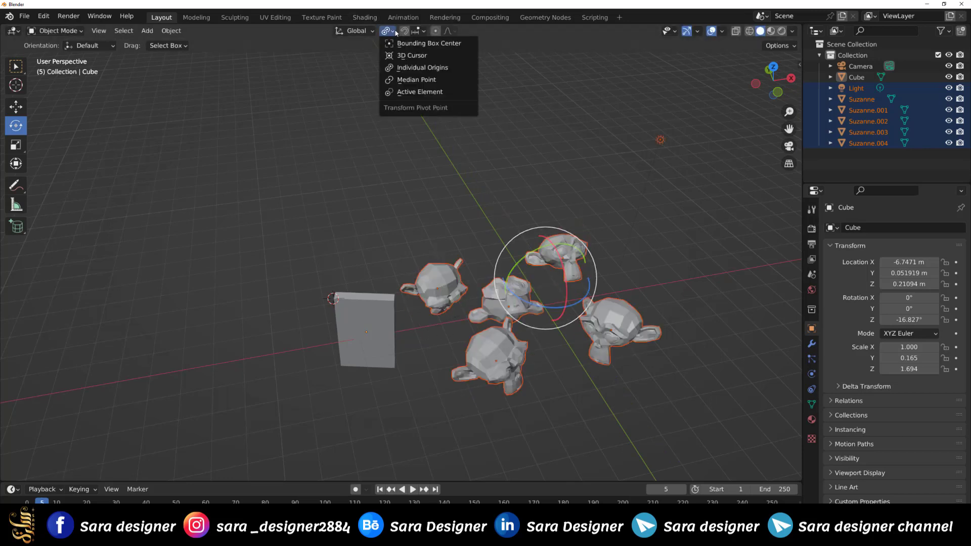
pyautogui.click(409, 80)
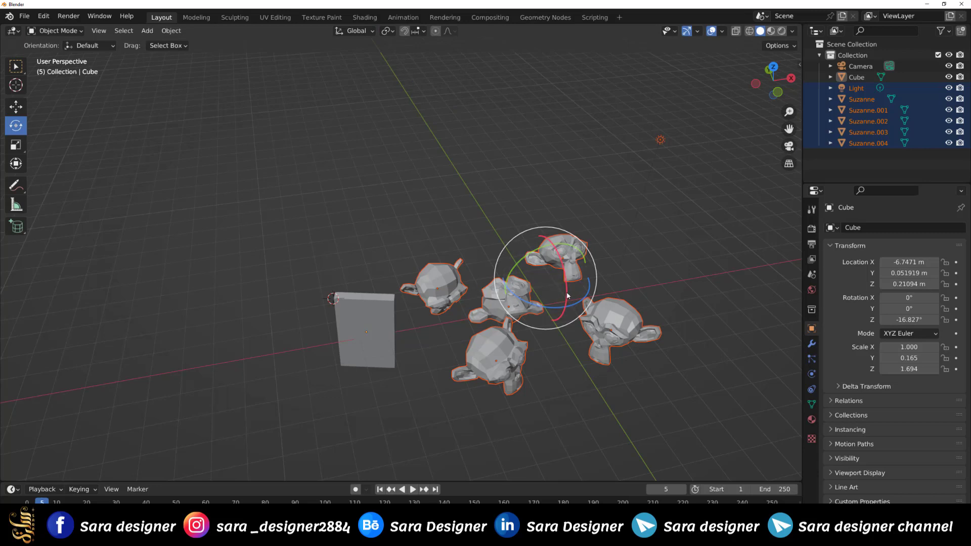
pyautogui.moveTo(565, 305)
pyautogui.mouseDown()
pyautogui.moveTo(555, 243)
pyautogui.moveTo(539, 288)
pyautogui.moveTo(549, 336)
pyautogui.mouseUp()
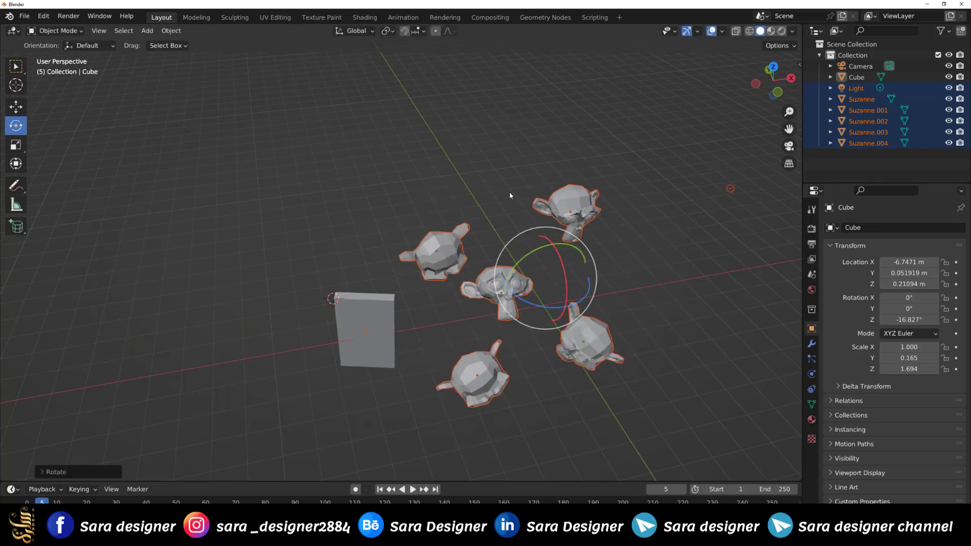
pyautogui.hotkey('alt', 'a')
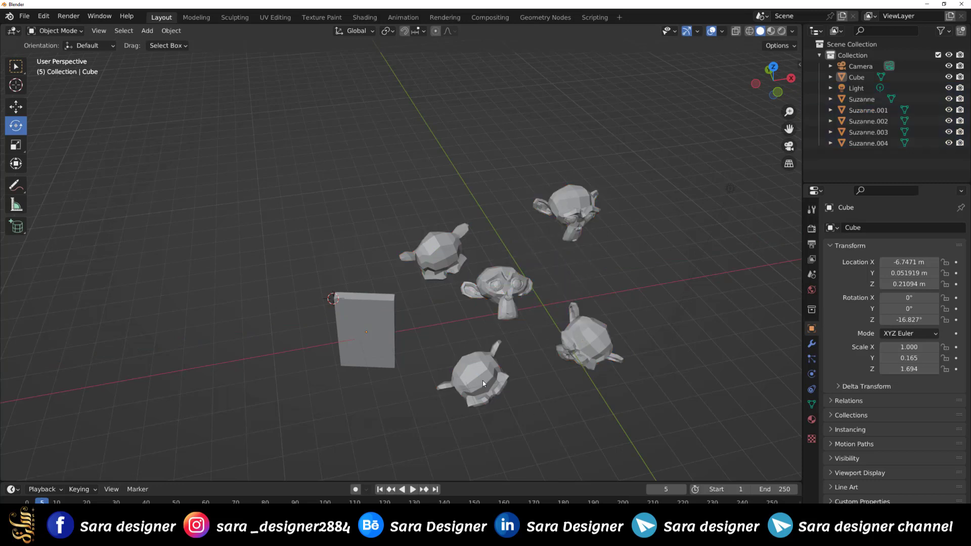
pyautogui.click(482, 377)
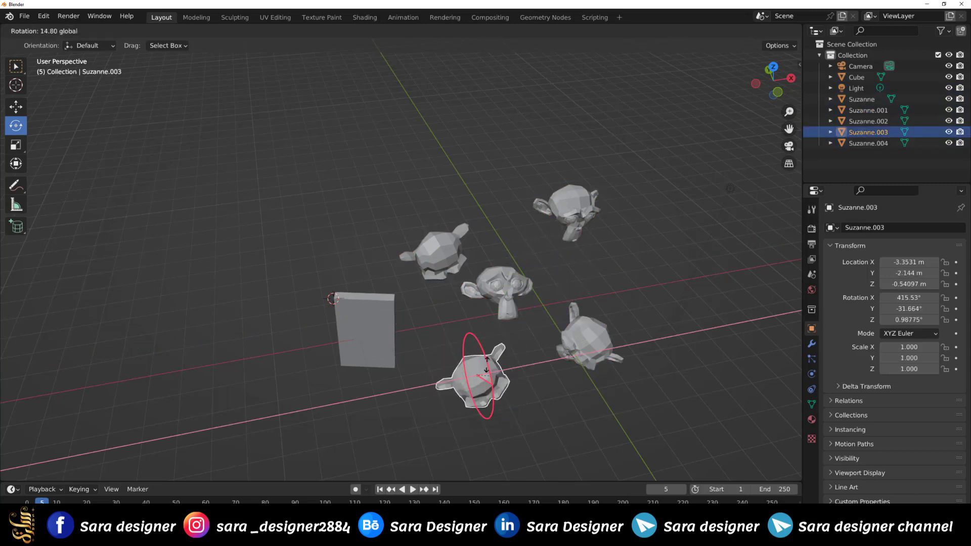
pyautogui.click(485, 377)
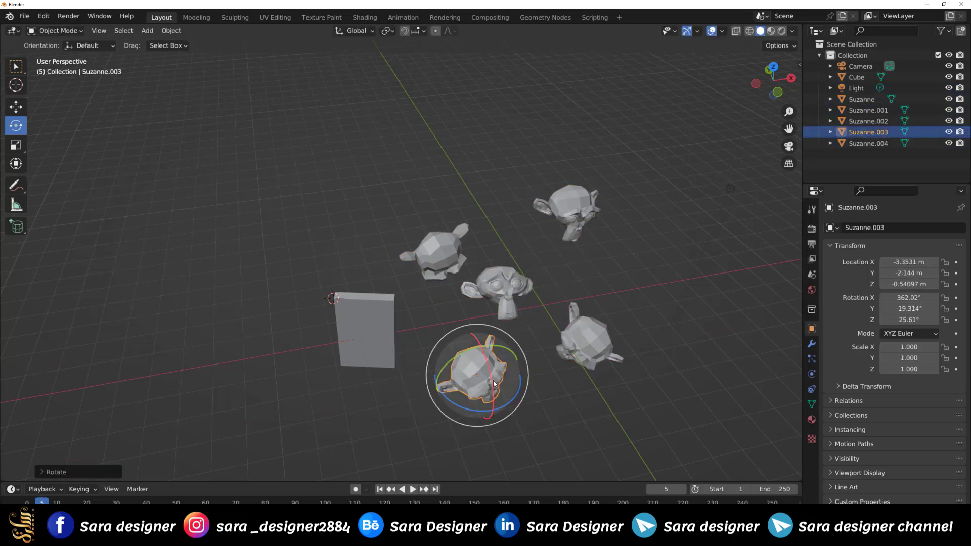
pyautogui.click(387, 31)
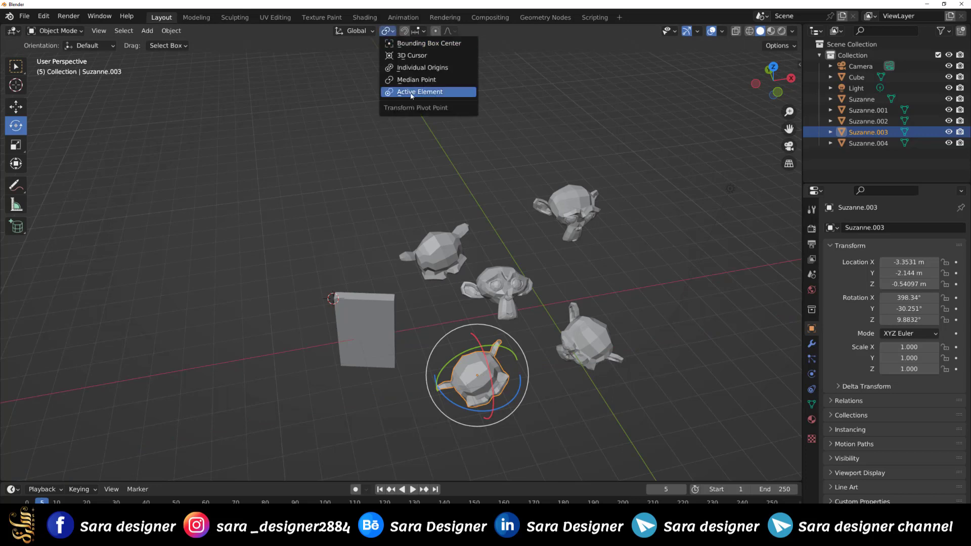
# Set the pivot to Active Element and try rotating the selected monkeys about X
pyautogui.moveTo(659, 144); pyautogui.dragTo(416, 433)
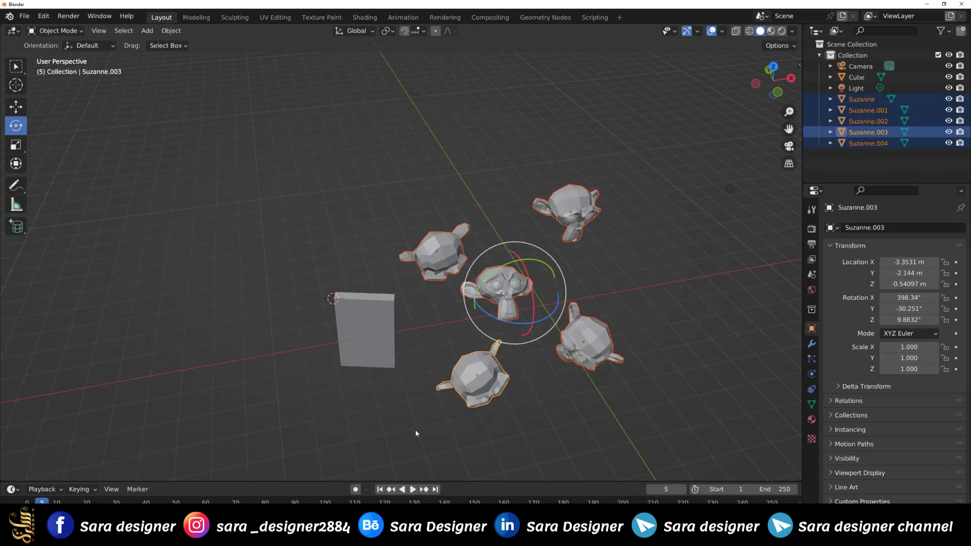
pyautogui.click(387, 31)
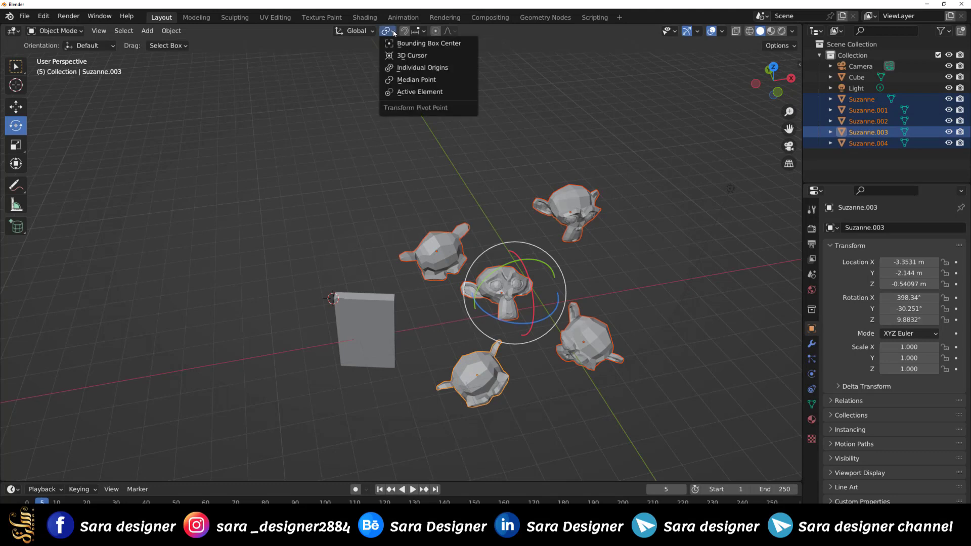
pyautogui.click(395, 93)
pyautogui.moveTo(491, 323); pyautogui.dragTo(460, 391)
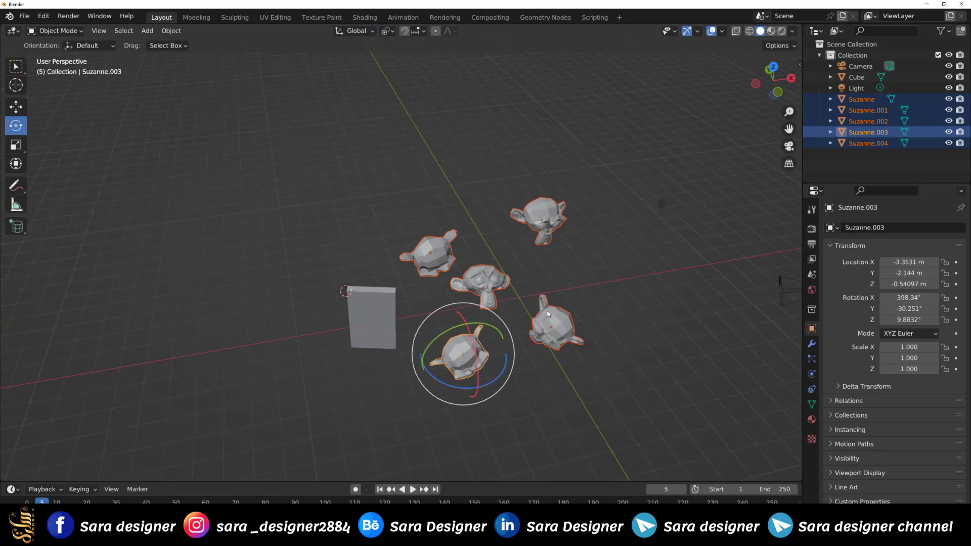
pyautogui.rightClick(461, 391)
pyautogui.moveTo(460, 391); pyautogui.dragTo(488, 328, button='middle')
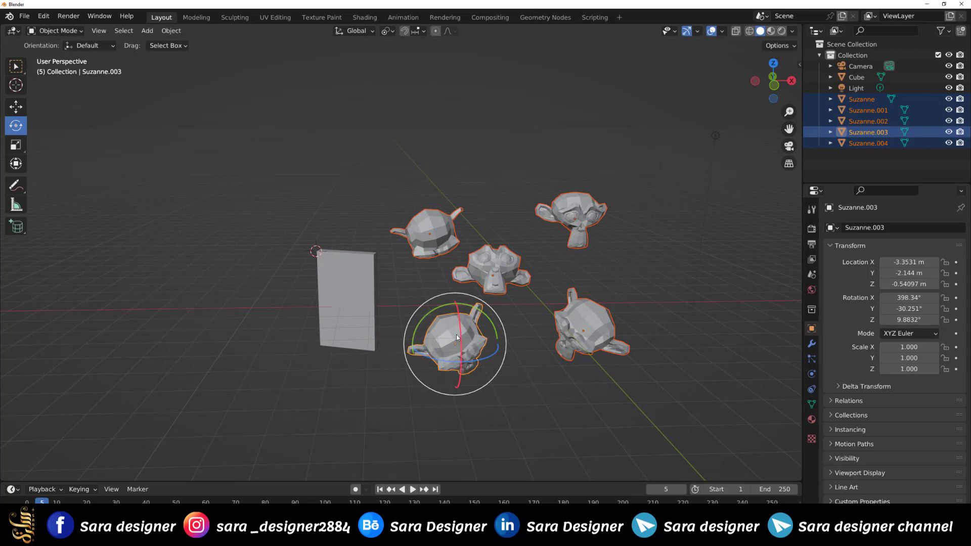
pyautogui.moveTo(460, 329); pyautogui.dragTo(481, 408)
pyautogui.click(530, 365)
# Make the centre Suzanne active and tilt all five monkeys about X to 299.77°
pyautogui.moveTo(648, 154); pyautogui.dragTo(404, 403)
pyautogui.keyDown('shift'); pyautogui.click(513, 250); pyautogui.keyUp('shift')
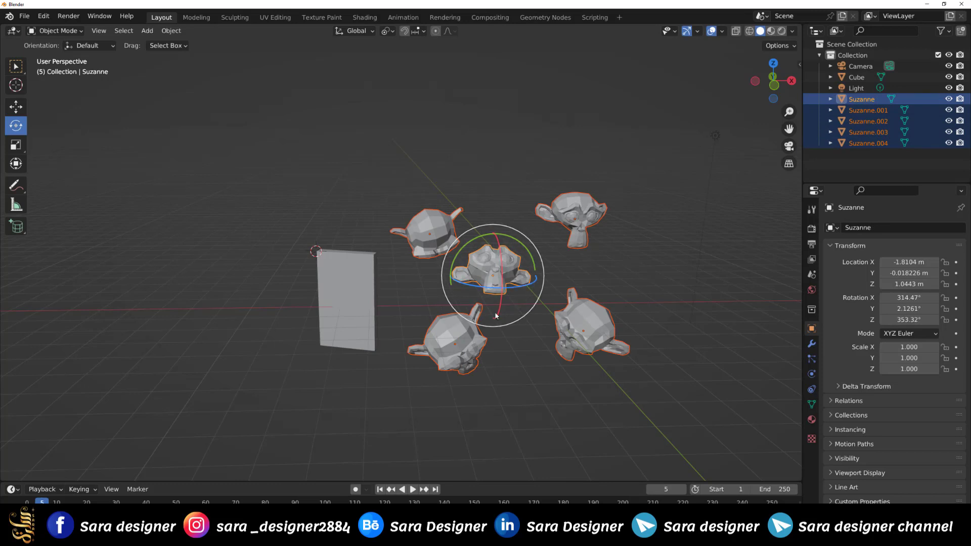
pyautogui.moveTo(501, 256); pyautogui.dragTo(515, 280)
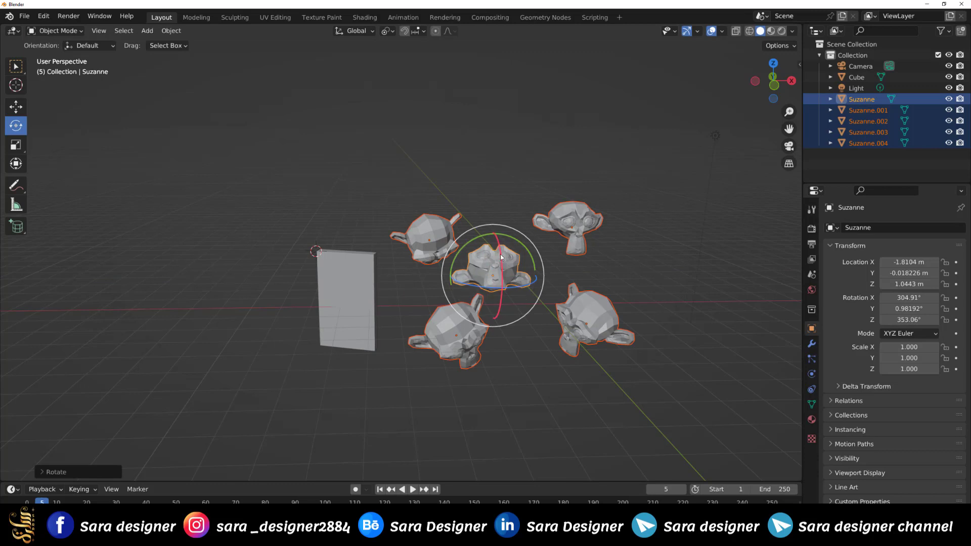
pyautogui.moveTo(502, 257); pyautogui.dragTo(504, 275)
pyautogui.click(385, 268)
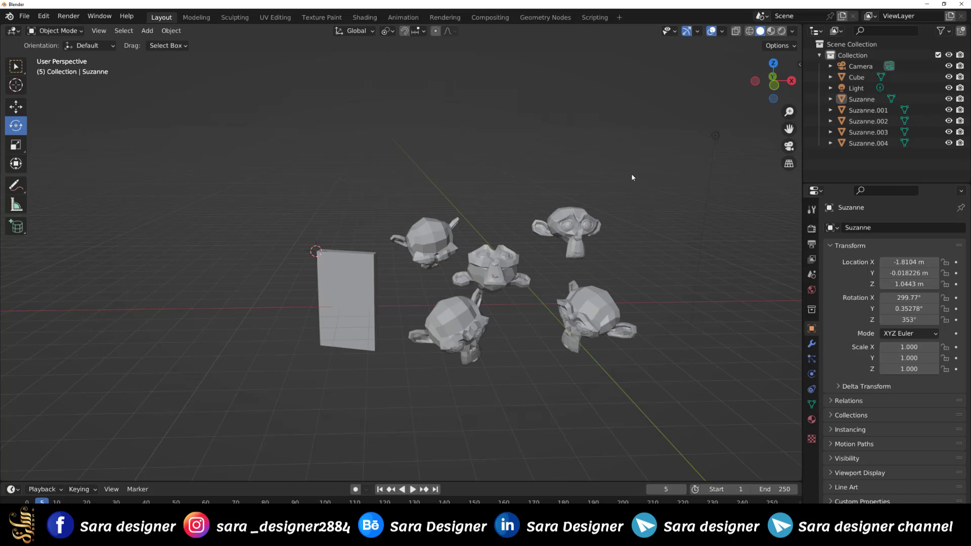
pyautogui.moveTo(630, 176); pyautogui.dragTo(320, 407)
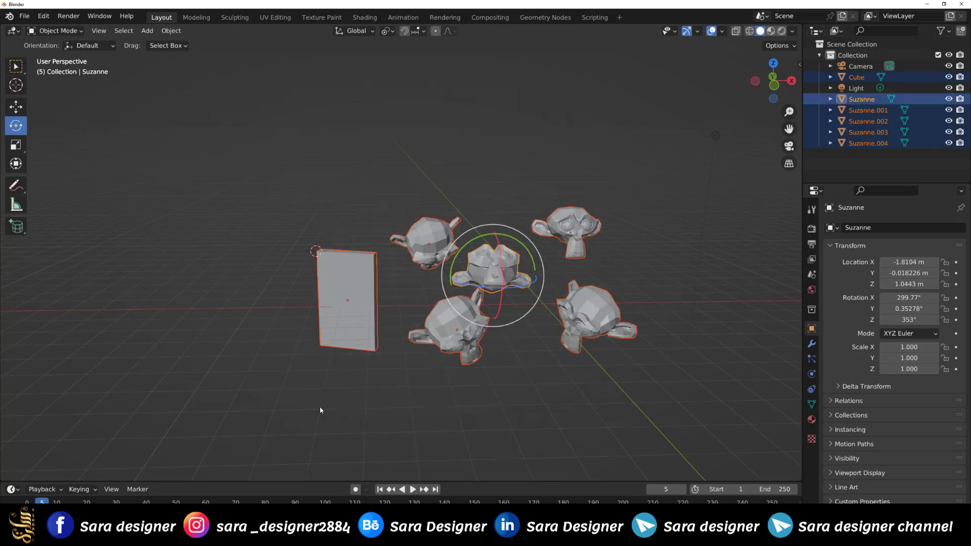
# Delete the cube and monkeys, then add two new mesh cubes
pyautogui.press('Delete')
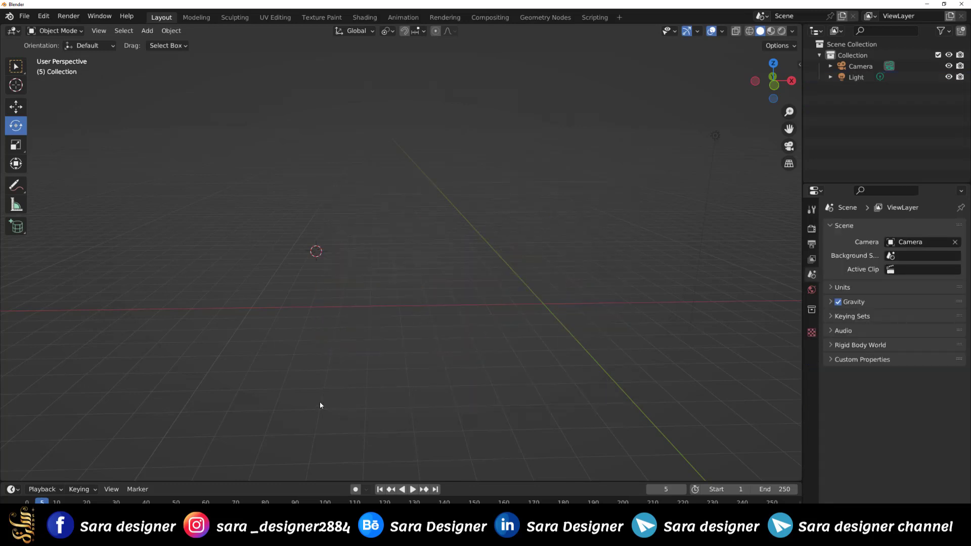
pyautogui.hotkey('shift', 'a')
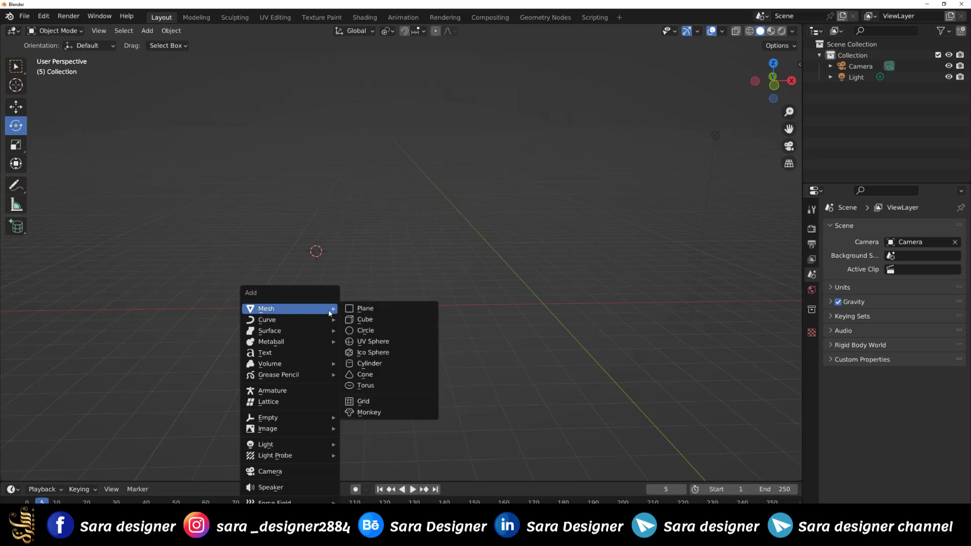
pyautogui.click(365, 319)
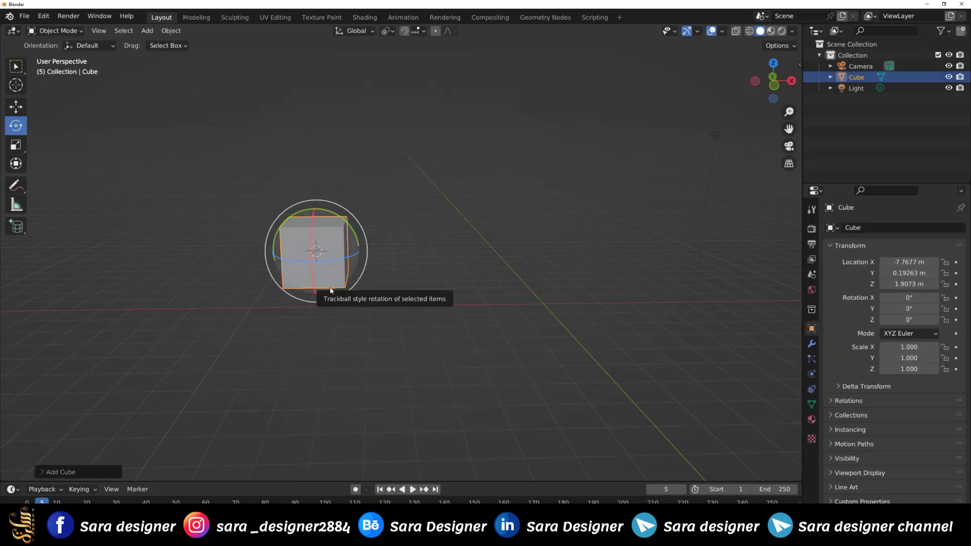
pyautogui.hotkey('shift', 'a')
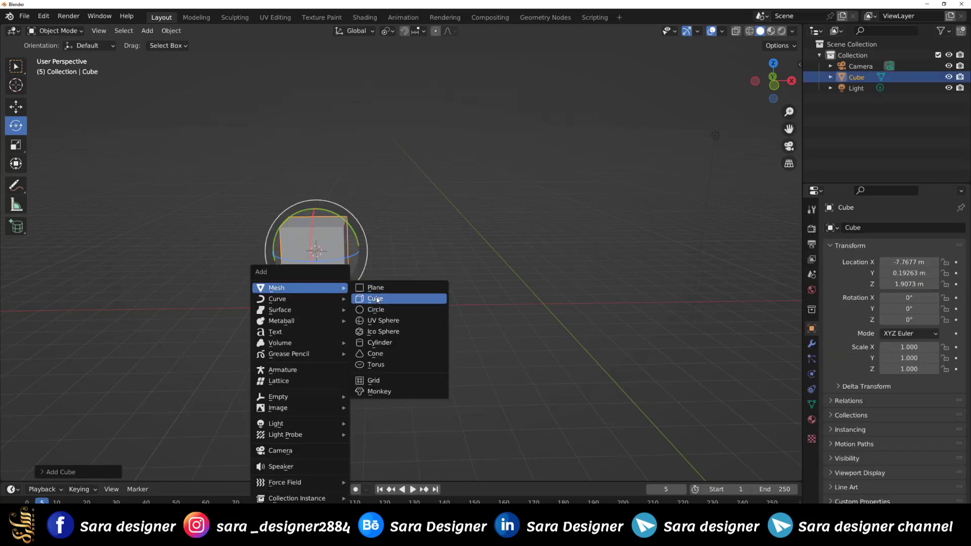
pyautogui.click(376, 300)
# Move Cube.001 about 4 m along X, to -3.7866 m
pyautogui.hotkey('shift', 'space')
pyautogui.press('g')
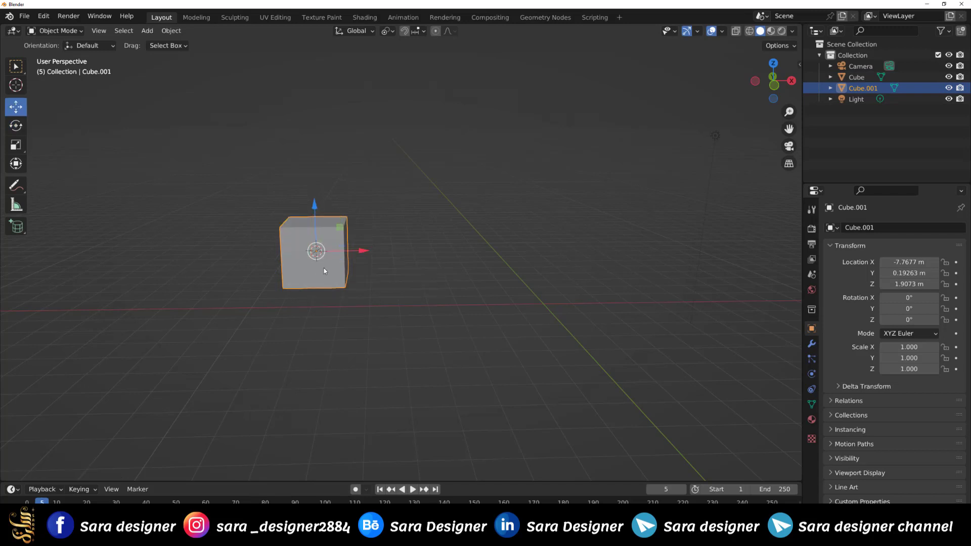
pyautogui.moveTo(363, 253); pyautogui.dragTo(498, 250)
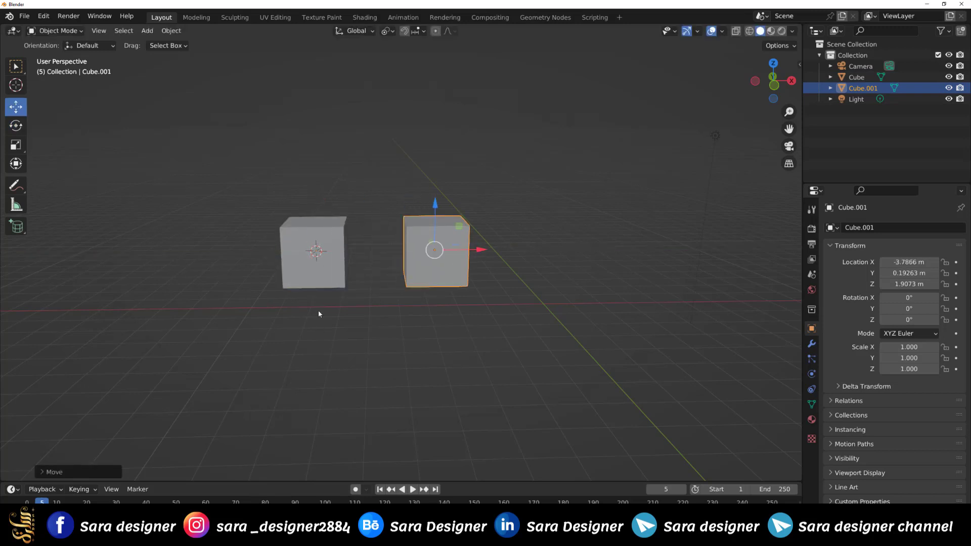
pyautogui.scroll(2, 323, 304)
pyautogui.moveTo(301, 305); pyautogui.dragTo(333, 313, button='middle')
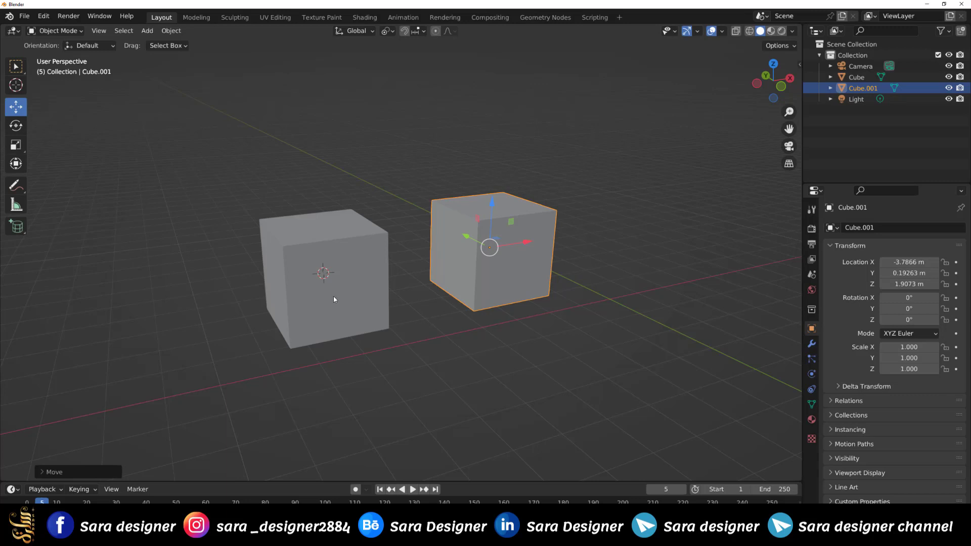
# Select the first cube and move it freely along X and Z beside Cube.001
pyautogui.click(332, 296)
pyautogui.moveTo(369, 269)
pyautogui.mouseDown()
pyautogui.moveTo(453, 260)
pyautogui.moveTo(440, 267)
pyautogui.mouseUp()
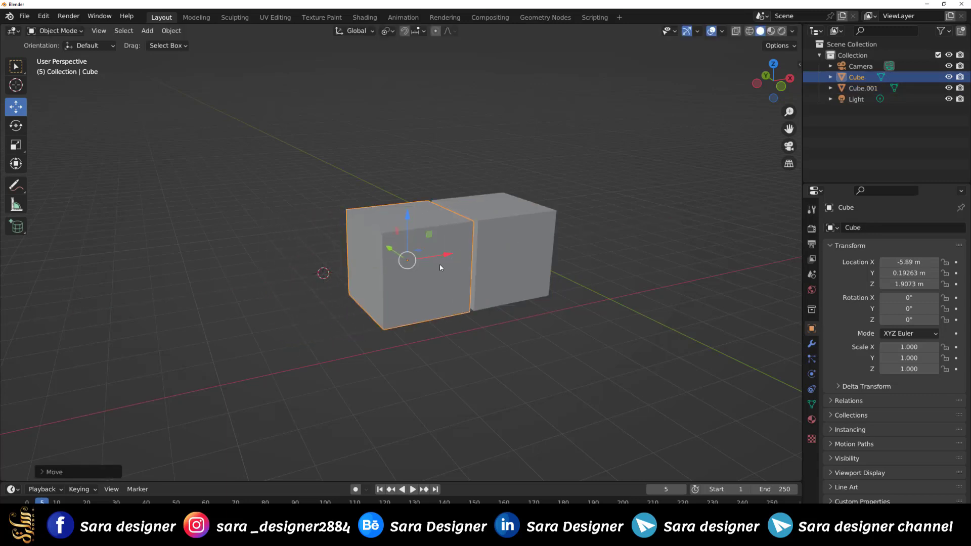
pyautogui.moveTo(537, 370)
pyautogui.mouseDown(button='middle')
pyautogui.moveTo(521, 393)
pyautogui.moveTo(497, 359)
pyautogui.mouseUp(button='middle')
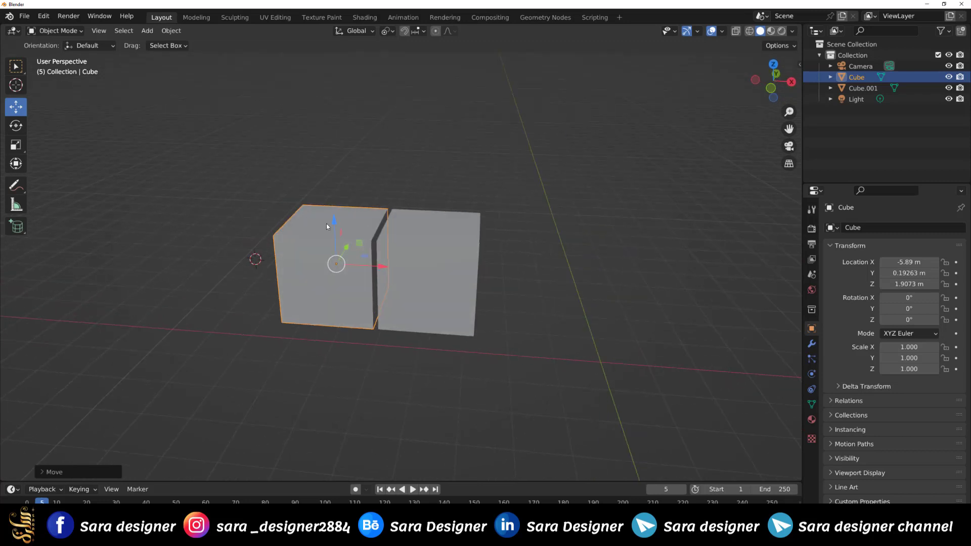
pyautogui.moveTo(327, 224); pyautogui.dragTo(329, 116)
pyautogui.moveTo(392, 323); pyautogui.dragTo(444, 230, button='middle')
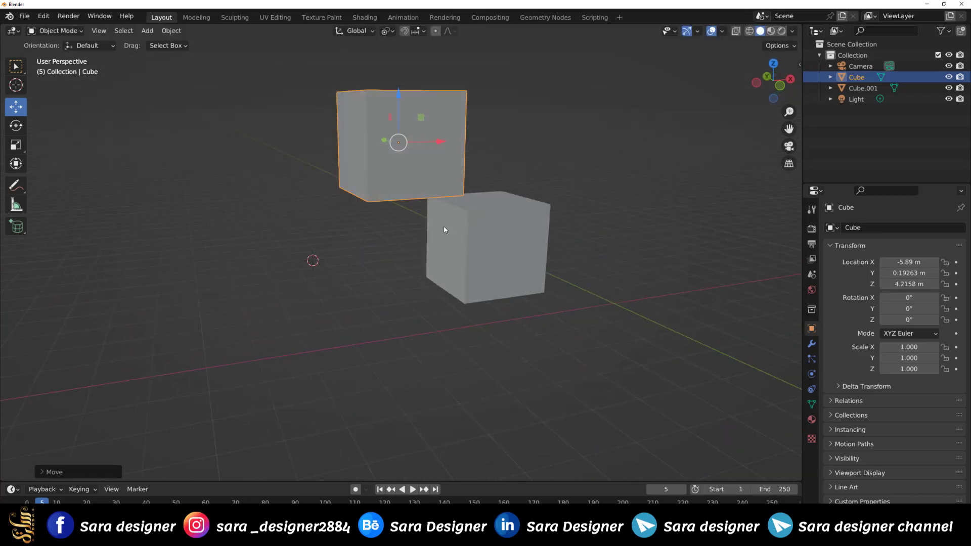
pyautogui.moveTo(399, 93); pyautogui.dragTo(400, 203)
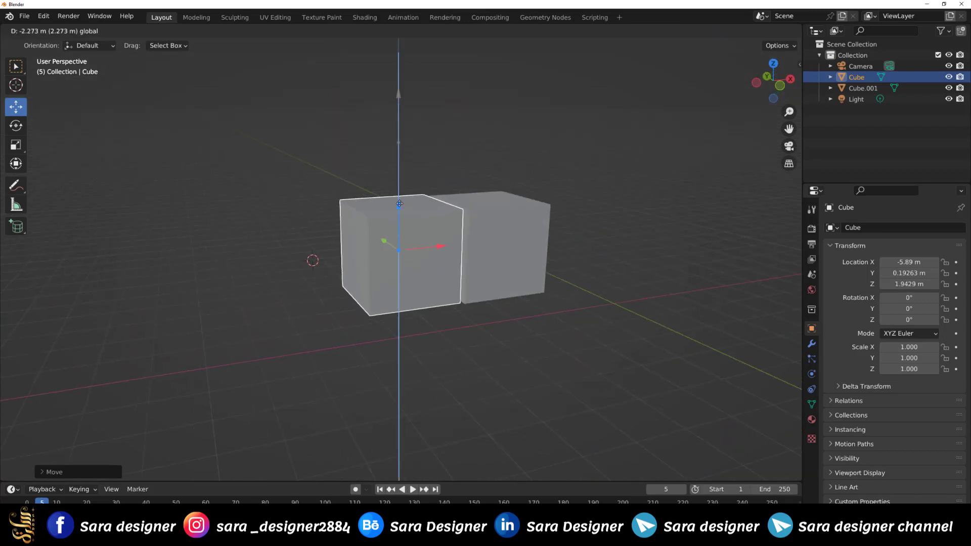
pyautogui.moveTo(522, 276)
pyautogui.mouseDown(button='middle')
pyautogui.moveTo(510, 304)
pyautogui.moveTo(487, 314)
pyautogui.moveTo(489, 305)
pyautogui.moveTo(347, 197)
pyautogui.mouseUp(button='middle')
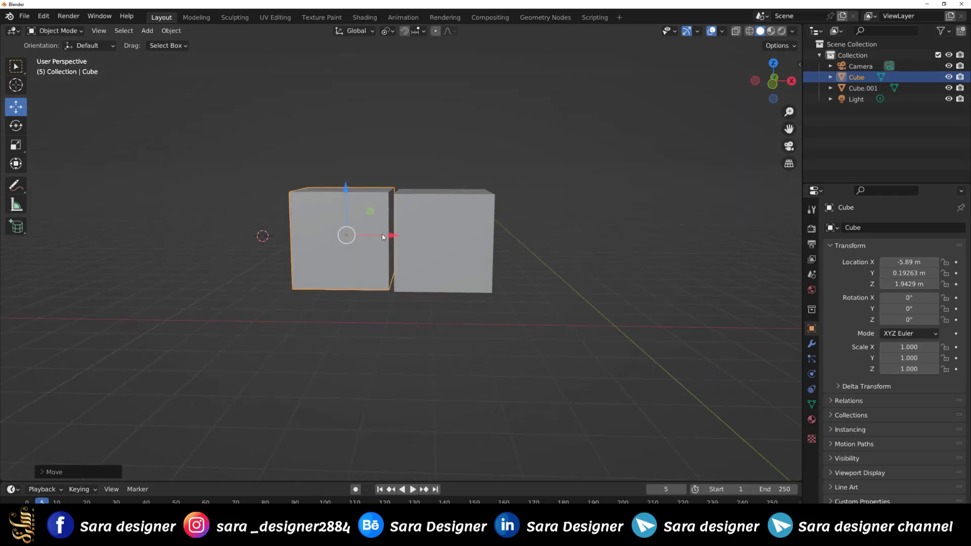
pyautogui.moveTo(345, 188); pyautogui.dragTo(375, 199)
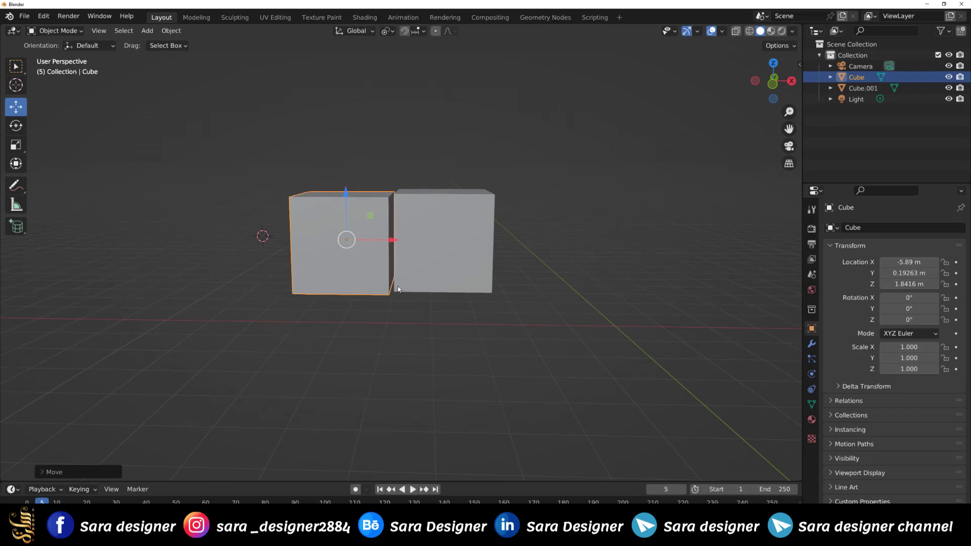
# With snapping on, raise the cube exactly 3 m, then unsnapped shift it left along X
pyautogui.click(403, 32)
pyautogui.click(386, 31)
pyautogui.moveTo(346, 197)
pyautogui.mouseDown()
pyautogui.moveTo(319, 51)
pyautogui.moveTo(321, 61)
pyautogui.mouseUp()
pyautogui.click(405, 31)
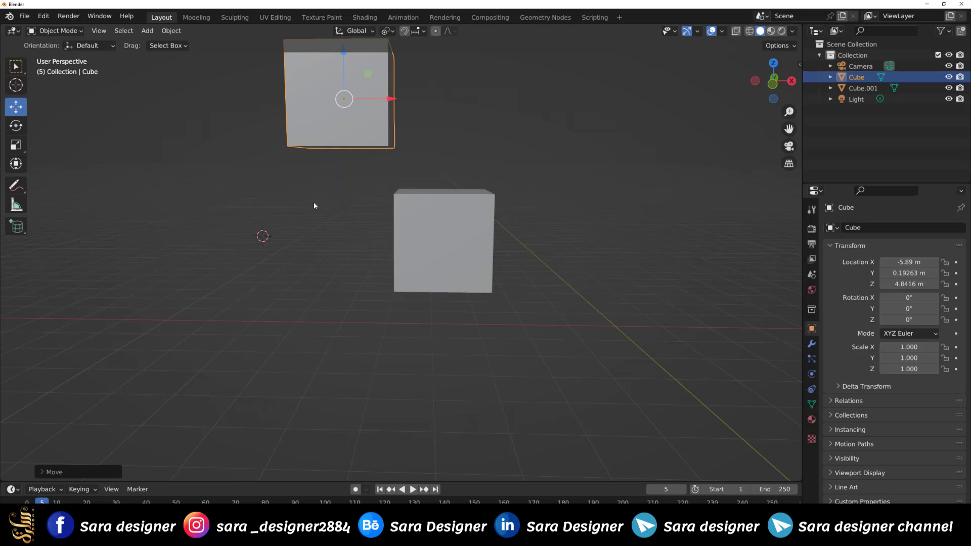
pyautogui.moveTo(314, 206)
pyautogui.mouseDown(button='middle')
pyautogui.moveTo(314, 347)
pyautogui.moveTo(430, 175)
pyautogui.mouseUp(button='middle')
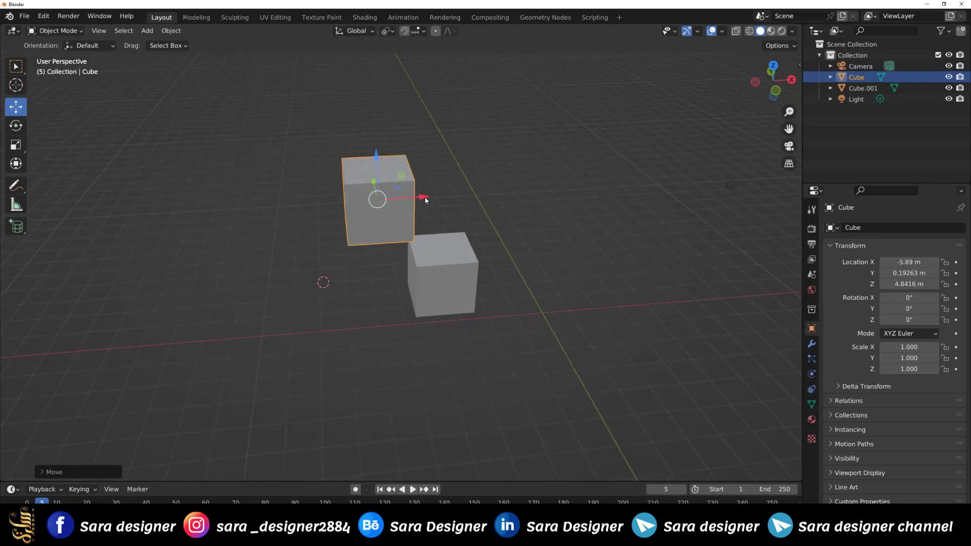
pyautogui.moveTo(425, 200); pyautogui.dragTo(317, 211)
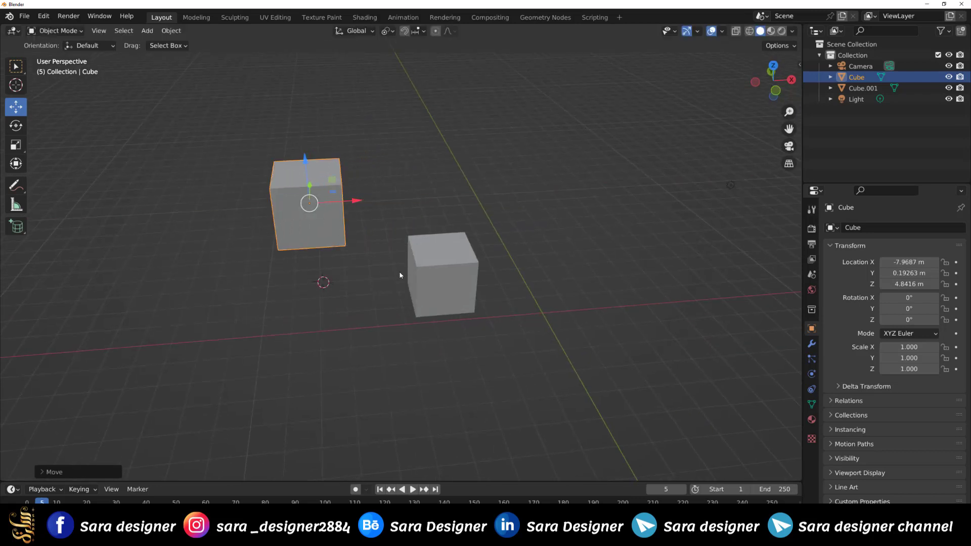
# Re-enable increment snapping and step the cube above Cube.001 to Z 3.8416 m
pyautogui.click(405, 32)
pyautogui.click(424, 31)
pyautogui.moveTo(308, 210)
pyautogui.mouseDown()
pyautogui.moveTo(443, 219)
pyautogui.moveTo(502, 240)
pyautogui.moveTo(474, 286)
pyautogui.moveTo(373, 296)
pyautogui.moveTo(337, 280)
pyautogui.moveTo(368, 249)
pyautogui.moveTo(331, 206)
pyautogui.moveTo(403, 250)
pyautogui.moveTo(378, 250)
pyautogui.mouseUp()
pyautogui.moveTo(472, 331)
pyautogui.mouseDown(button='middle')
pyautogui.moveTo(432, 328)
pyautogui.moveTo(462, 320)
pyautogui.moveTo(446, 320)
pyautogui.mouseUp(button='middle')
pyautogui.moveTo(366, 210)
pyautogui.mouseDown()
pyautogui.moveTo(371, 218)
pyautogui.moveTo(362, 216)
pyautogui.mouseUp()
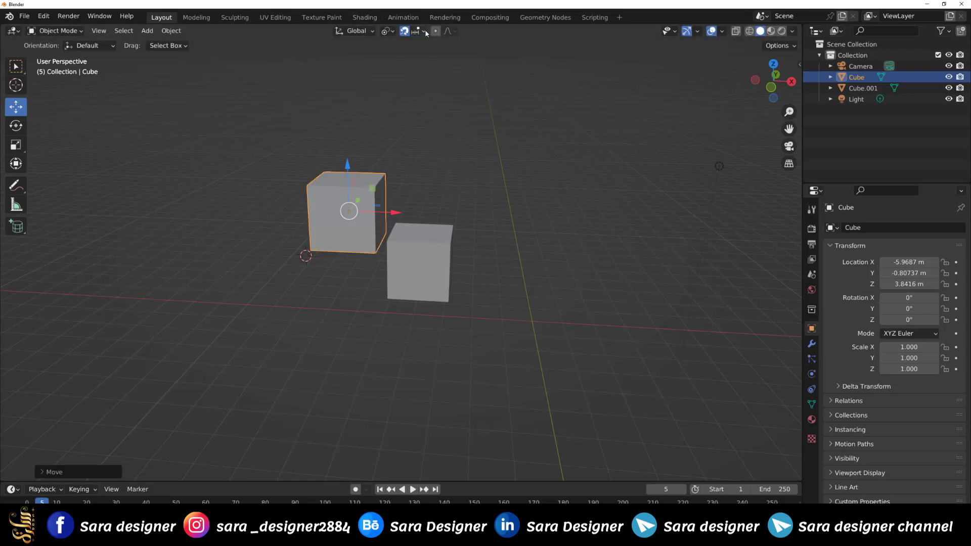
# Switch snapping to Vertex and snap the Cube's corner onto a Cube.001 vertex
pyautogui.click(426, 33)
pyautogui.click(401, 76)
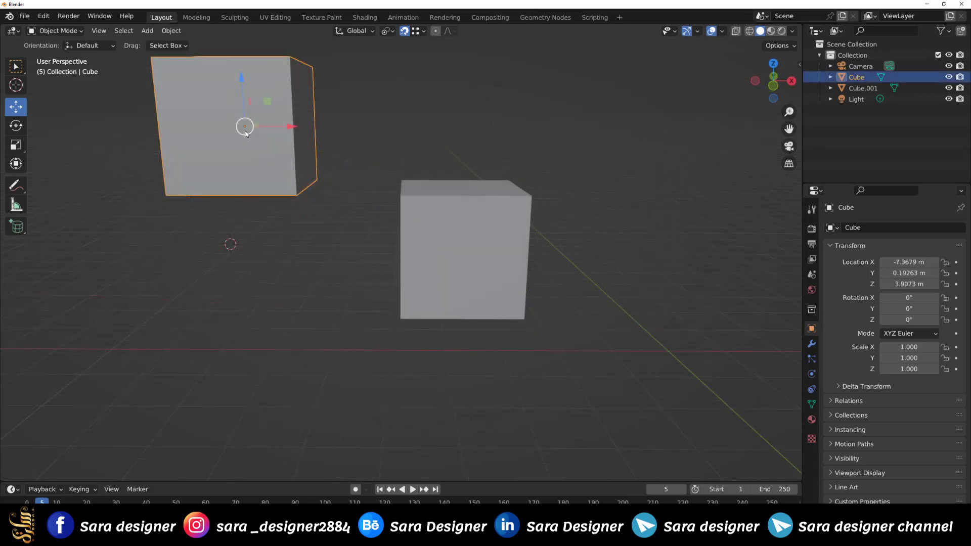
pyautogui.moveTo(245, 133); pyautogui.dragTo(401, 200)
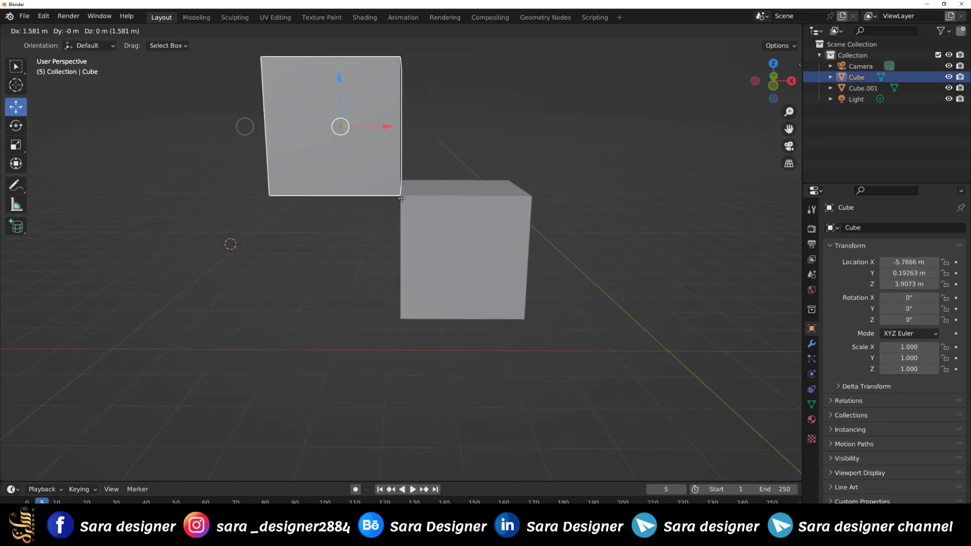
pyautogui.moveTo(402, 199); pyautogui.dragTo(401, 319)
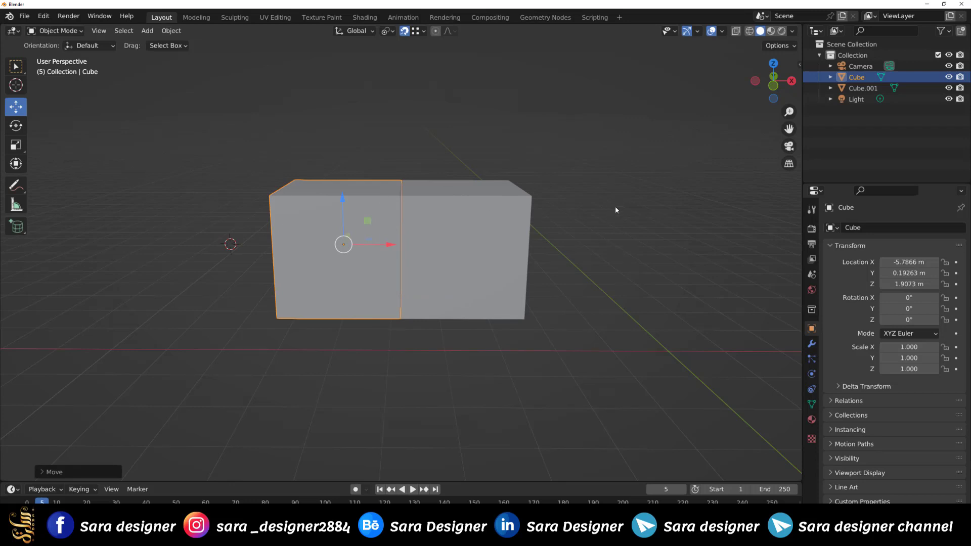
# Switch snapping to Edge and lift the Cube above Cube.001, moving it left along X
pyautogui.moveTo(615, 207); pyautogui.dragTo(623, 247, button='middle')
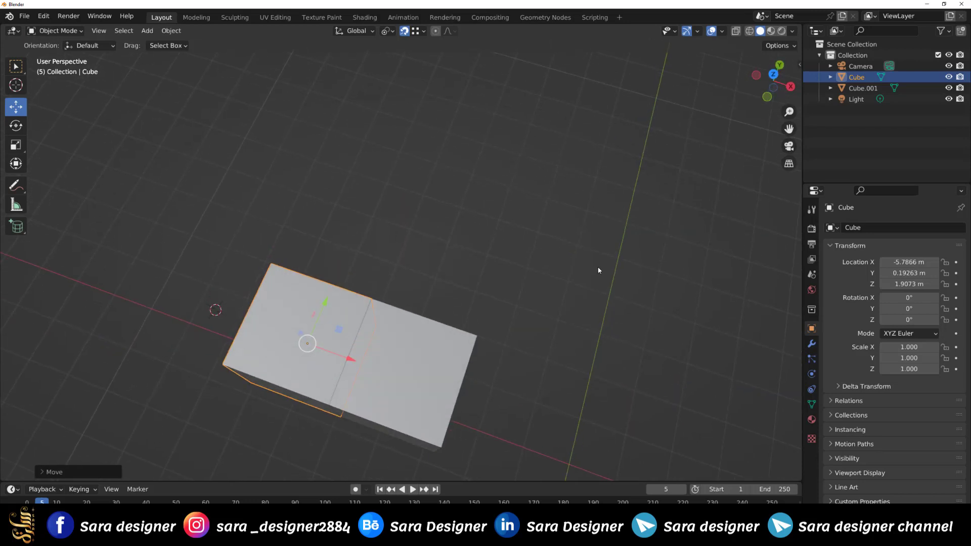
pyautogui.click(415, 31)
pyautogui.click(386, 86)
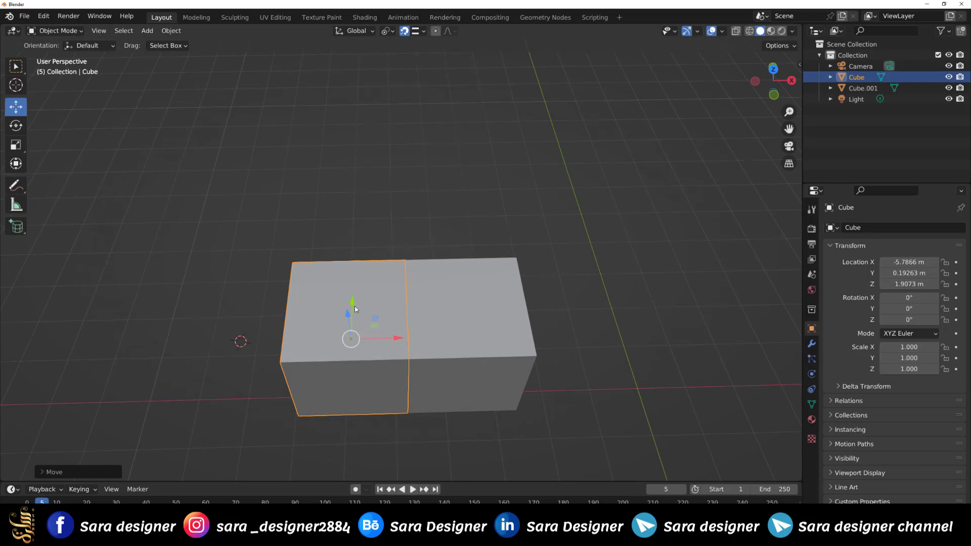
pyautogui.scroll(-3, 405, 294)
pyautogui.scroll(-2, 425, 317)
pyautogui.moveTo(425, 318); pyautogui.dragTo(423, 283, button='middle')
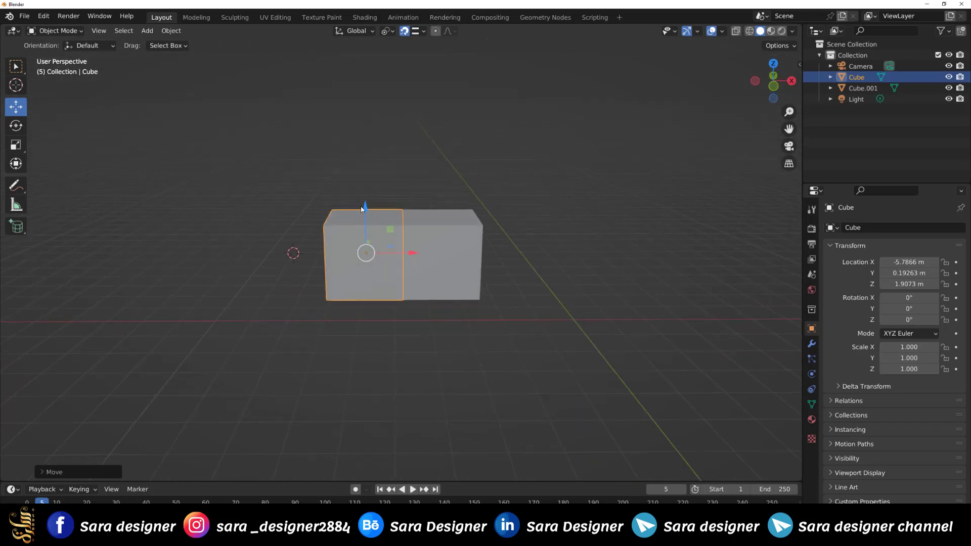
pyautogui.moveTo(362, 210); pyautogui.dragTo(337, 86)
pyautogui.moveTo(409, 137)
pyautogui.mouseDown()
pyautogui.moveTo(360, 138)
pyautogui.moveTo(318, 161)
pyautogui.moveTo(403, 224)
pyautogui.mouseUp()
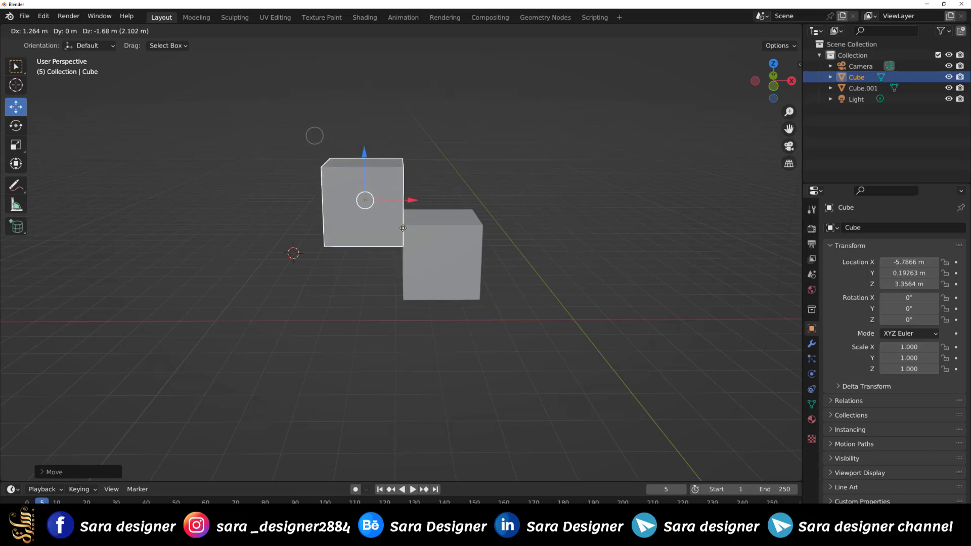
# Set the Cube flush against Cube.001 at X -5.7866, Y 0.19263, Z 1.9167 m; reopen Snap To
pyautogui.moveTo(403, 224)
pyautogui.mouseDown()
pyautogui.moveTo(407, 269)
pyautogui.moveTo(507, 291)
pyautogui.moveTo(482, 228)
pyautogui.mouseUp()
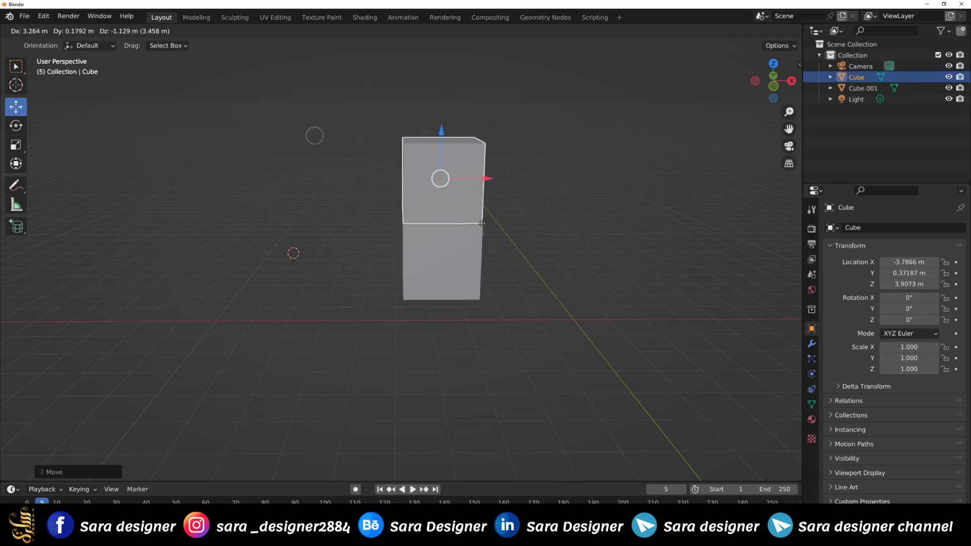
pyautogui.moveTo(482, 228)
pyautogui.mouseDown()
pyautogui.moveTo(396, 226)
pyautogui.moveTo(405, 225)
pyautogui.moveTo(403, 302)
pyautogui.mouseUp()
pyautogui.moveTo(490, 288)
pyautogui.mouseDown(button='middle')
pyautogui.moveTo(475, 313)
pyautogui.moveTo(493, 331)
pyautogui.moveTo(543, 301)
pyautogui.moveTo(506, 305)
pyautogui.mouseUp(button='middle')
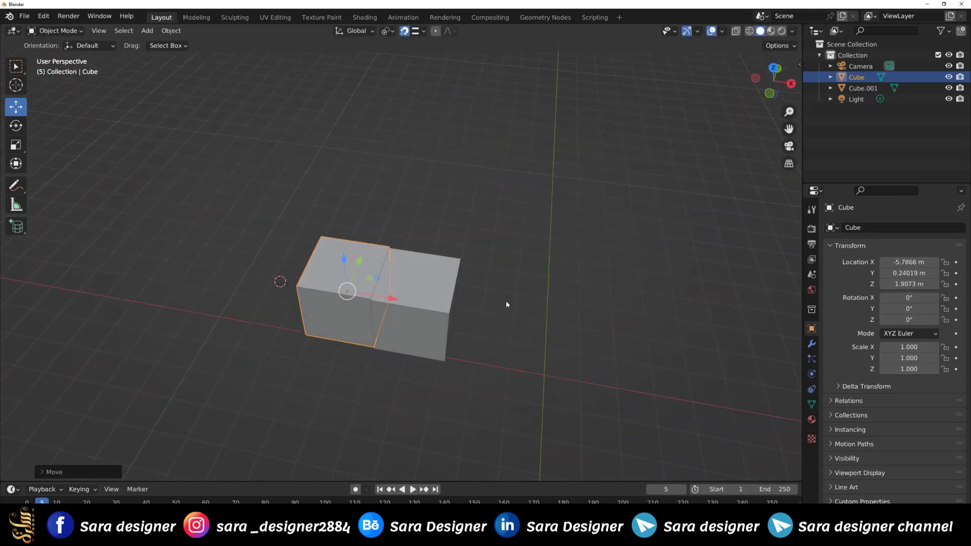
pyautogui.scroll(3, 404, 290)
pyautogui.scroll(3, 379, 279)
pyautogui.scroll(-3, 377, 269)
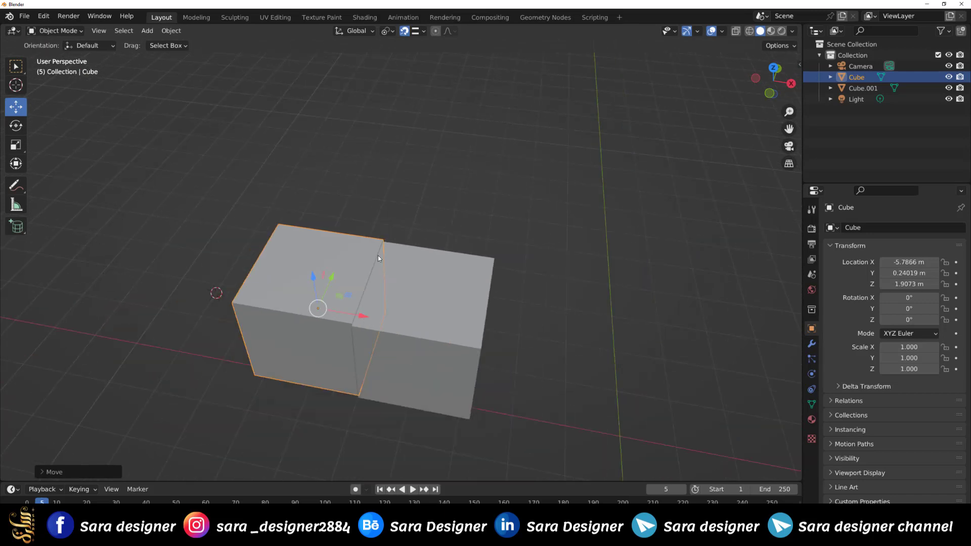
pyautogui.moveTo(327, 312); pyautogui.dragTo(355, 398)
pyautogui.click(360, 401)
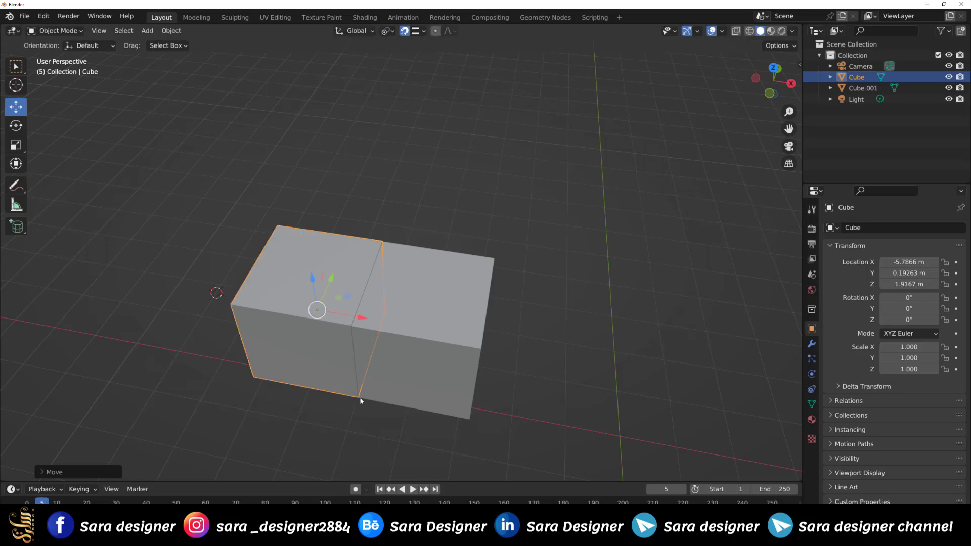
pyautogui.moveTo(423, 392)
pyautogui.mouseDown(button='middle')
pyautogui.moveTo(447, 333)
pyautogui.moveTo(562, 316)
pyautogui.moveTo(658, 350)
pyautogui.moveTo(353, 367)
pyautogui.moveTo(422, 352)
pyautogui.moveTo(430, 369)
pyautogui.moveTo(427, 357)
pyautogui.mouseUp(button='middle')
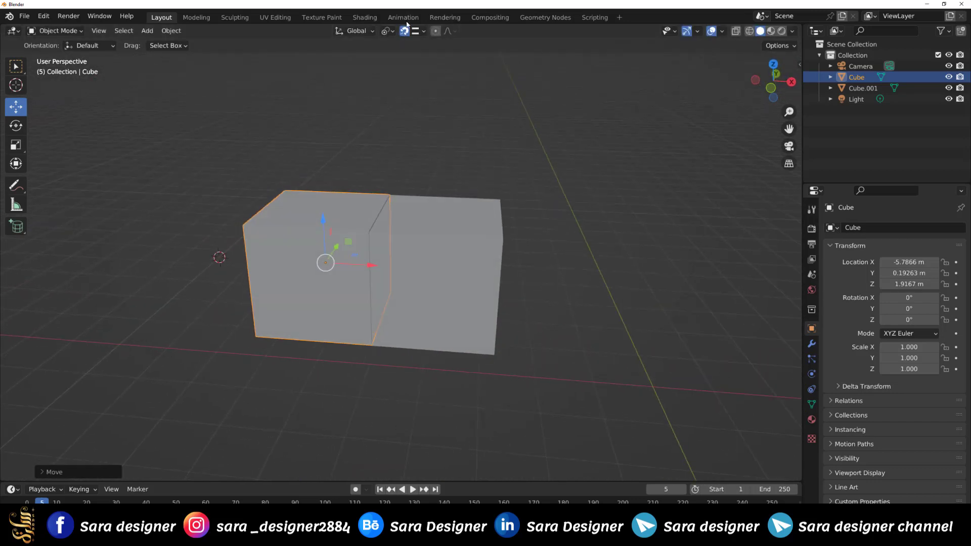
pyautogui.click(423, 32)
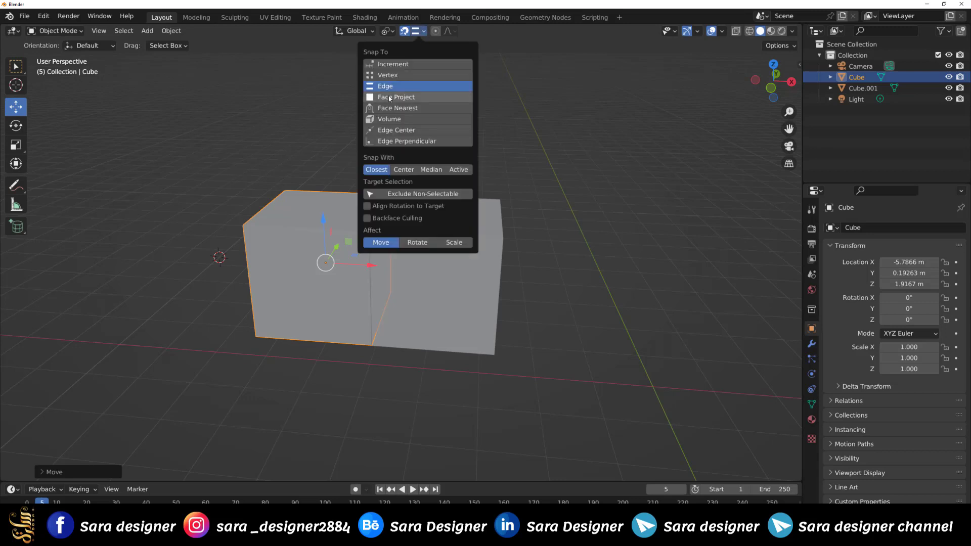
# Choose Face Project snapping, then select Cube.001 and slide it 2.133 m right along X
pyautogui.click(390, 99)
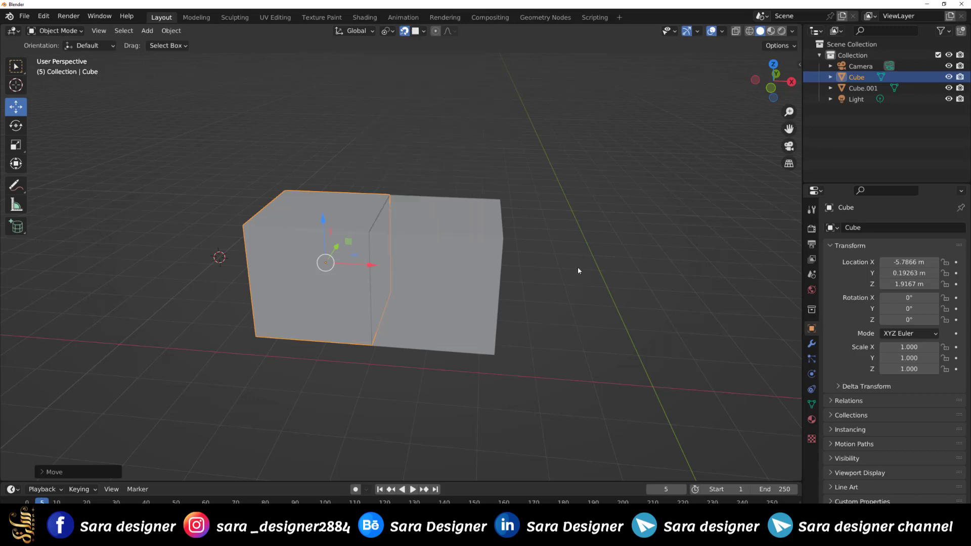
pyautogui.click(581, 221)
pyautogui.scroll(-3, 498, 210)
pyautogui.scroll(-1, 456, 238)
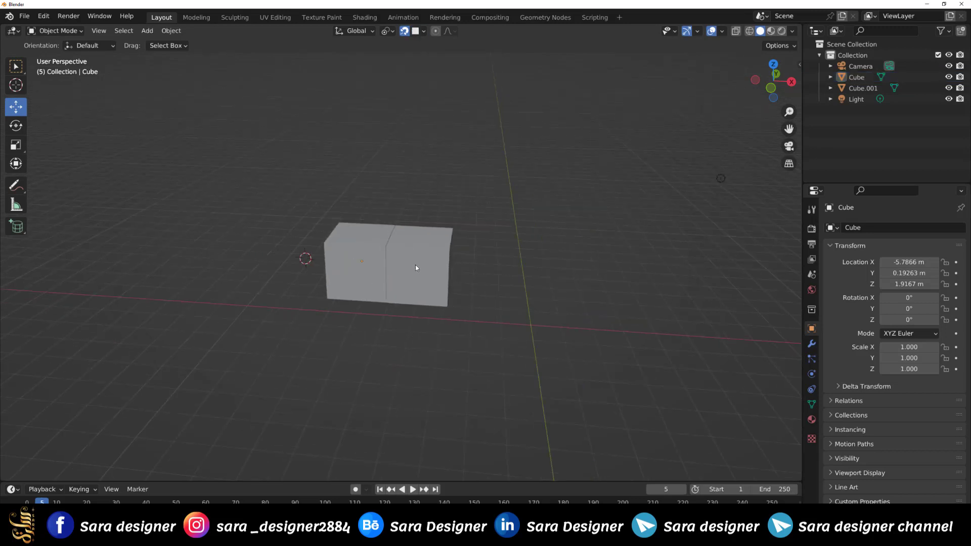
pyautogui.click(391, 259)
pyautogui.moveTo(461, 267); pyautogui.dragTo(521, 270)
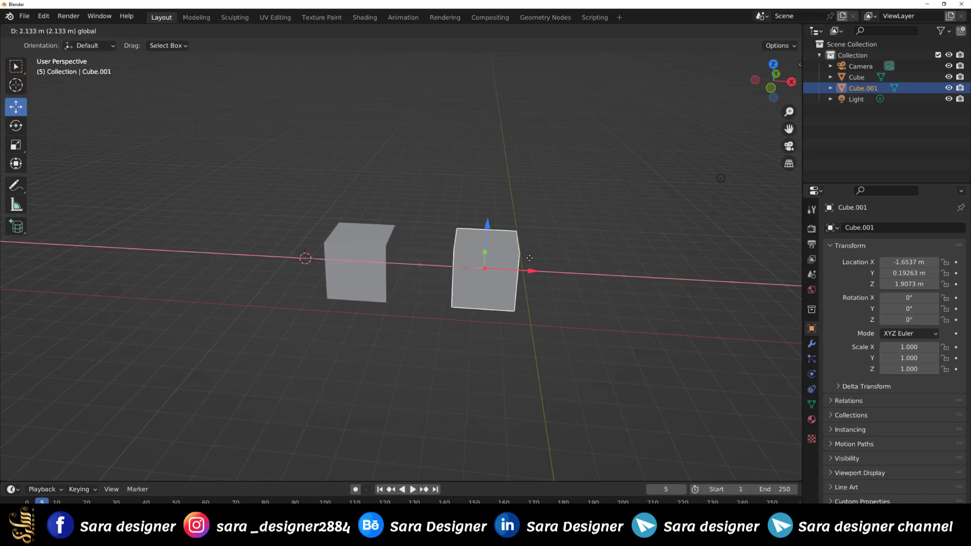
# Add a UV Sphere, move it left along X and frame the view on it
pyautogui.click(206, 290)
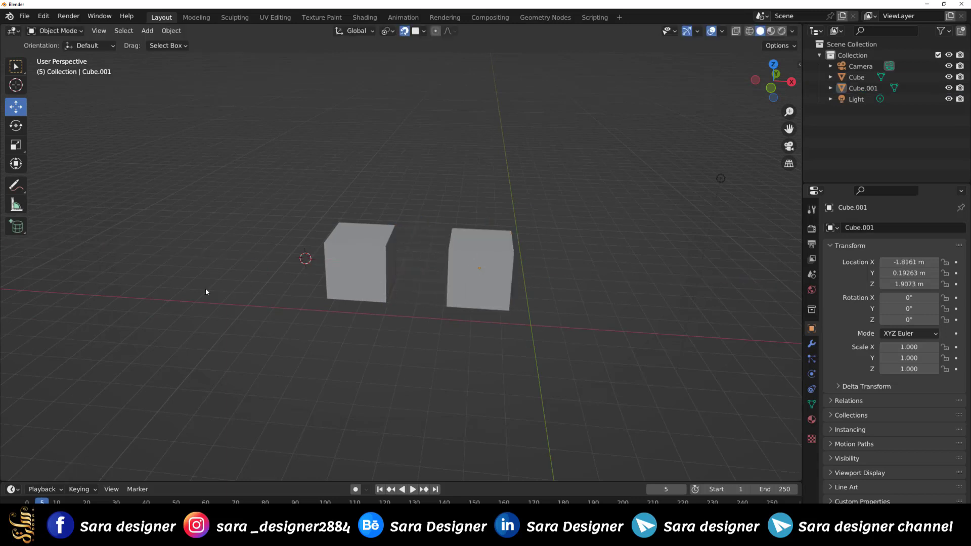
pyautogui.hotkey('shift', 'a')
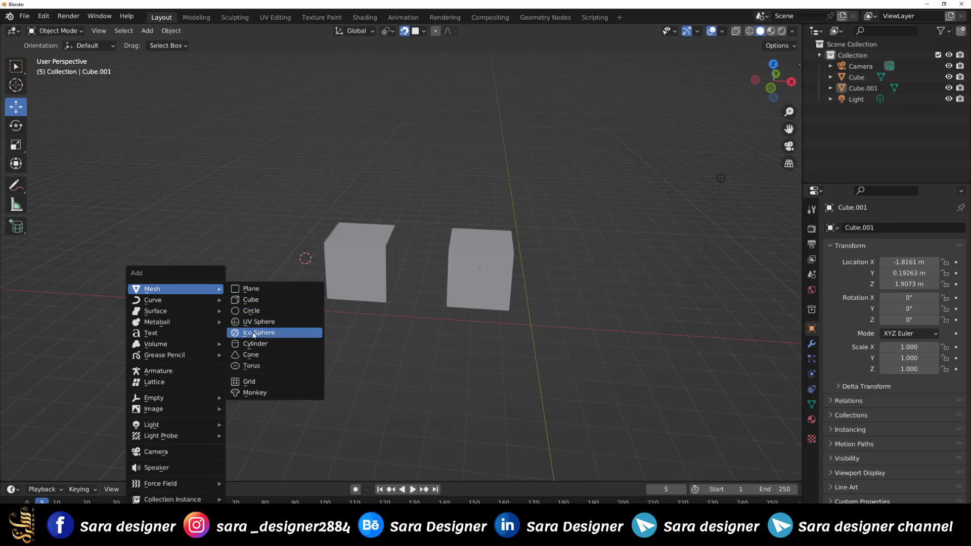
pyautogui.click(258, 322)
pyautogui.moveTo(349, 262); pyautogui.dragTo(283, 259)
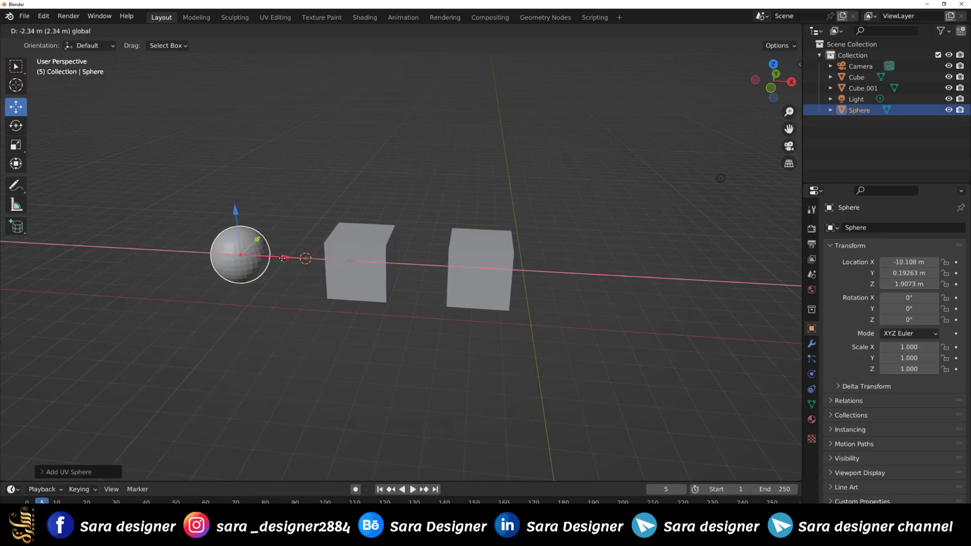
pyautogui.scroll(2, 283, 255)
pyautogui.scroll(2, 331, 251)
pyautogui.press('KP_Decimal')
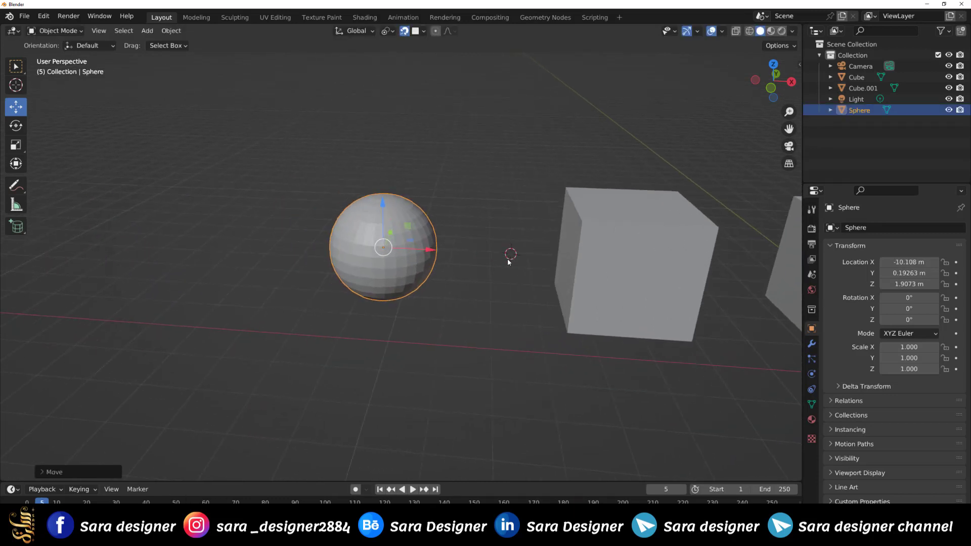
# Add a torus, scale it down to 0.134 and reselect it
pyautogui.hotkey('shift', 'a')
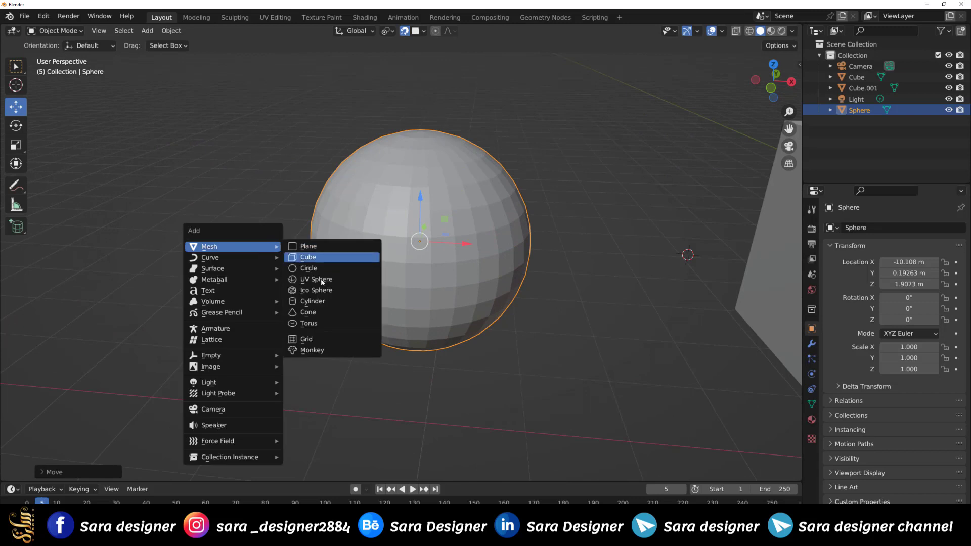
pyautogui.click(309, 323)
pyautogui.scroll(-2, 424, 295)
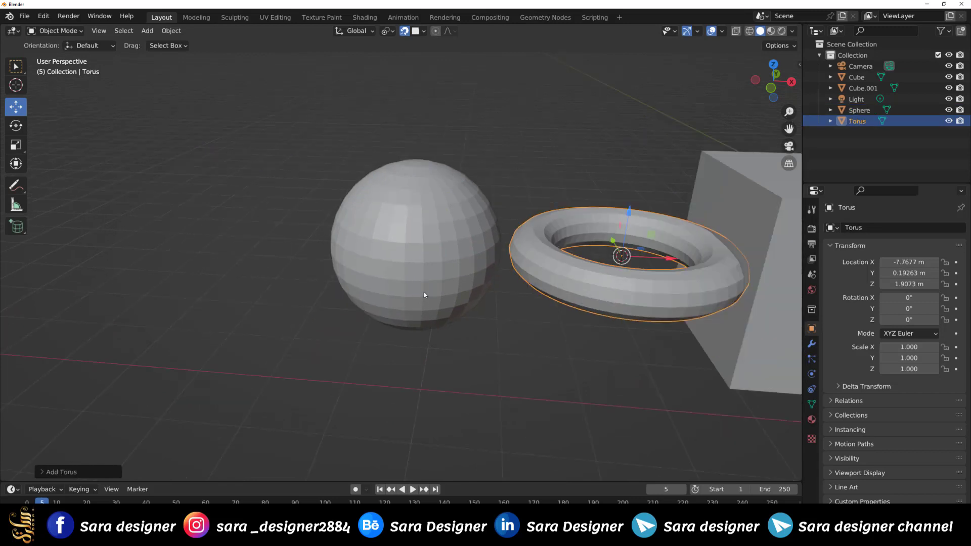
pyautogui.hotkey('shift', 'space')
pyautogui.press('s')
pyautogui.moveTo(589, 306)
pyautogui.mouseDown()
pyautogui.moveTo(646, 267)
pyautogui.moveTo(620, 256)
pyautogui.mouseUp()
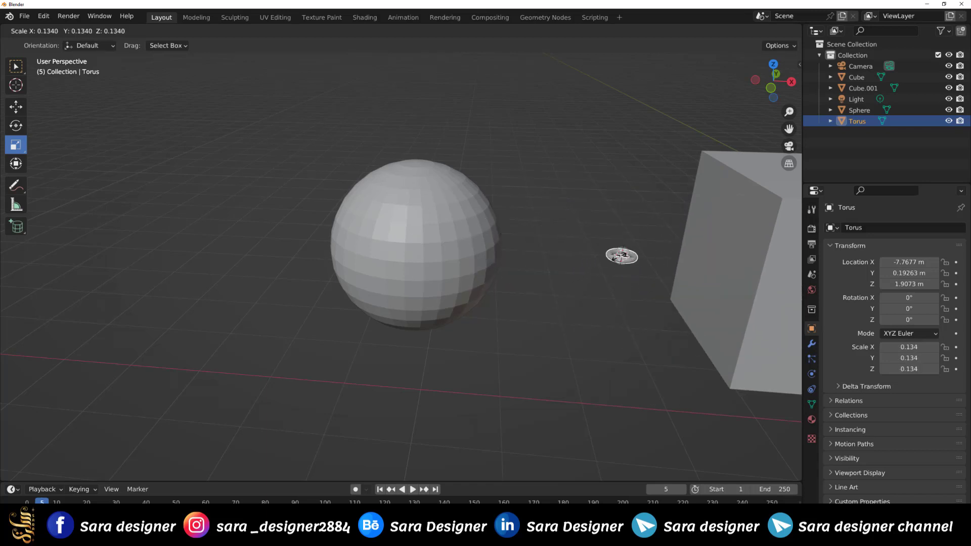
pyautogui.moveTo(624, 255); pyautogui.dragTo(629, 258)
pyautogui.click(596, 322)
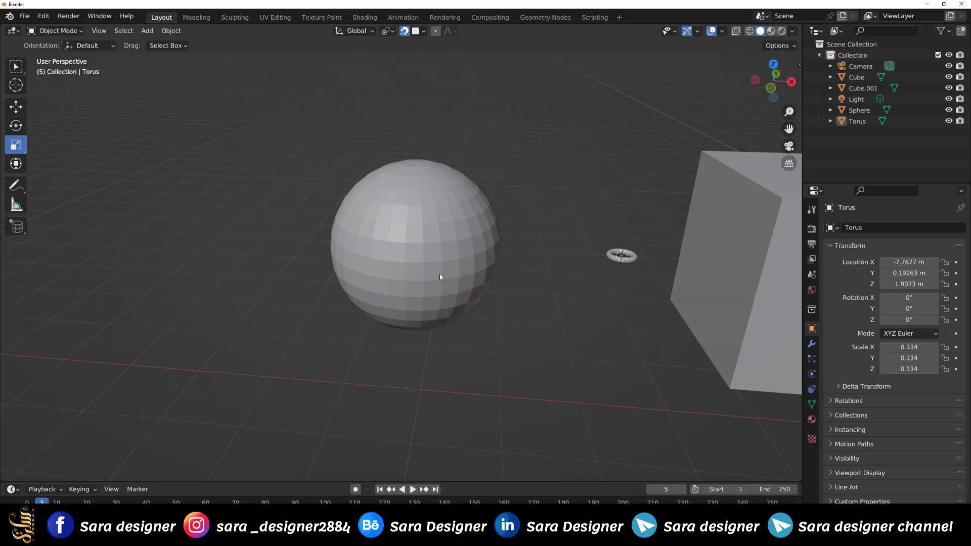
pyautogui.click(624, 256)
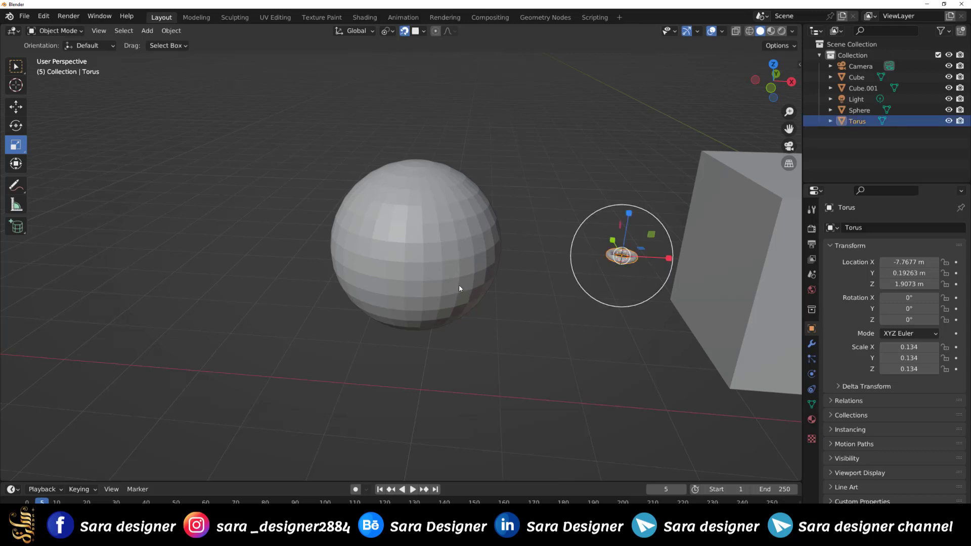
pyautogui.hotkey('shift', 'space')
# Turn on Project Individual Elements in the snapping options
pyautogui.press('g')
pyautogui.click(417, 31)
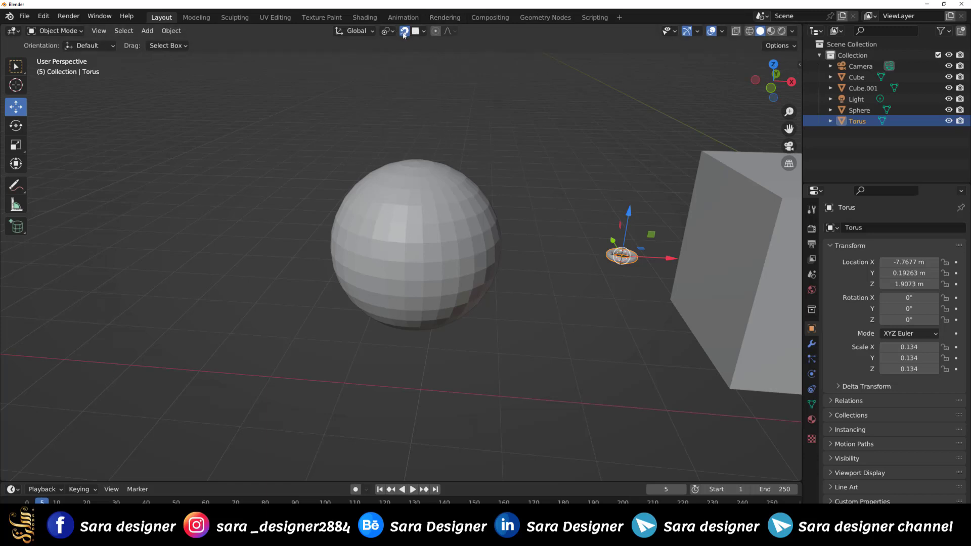
pyautogui.click(419, 31)
pyautogui.click(370, 233)
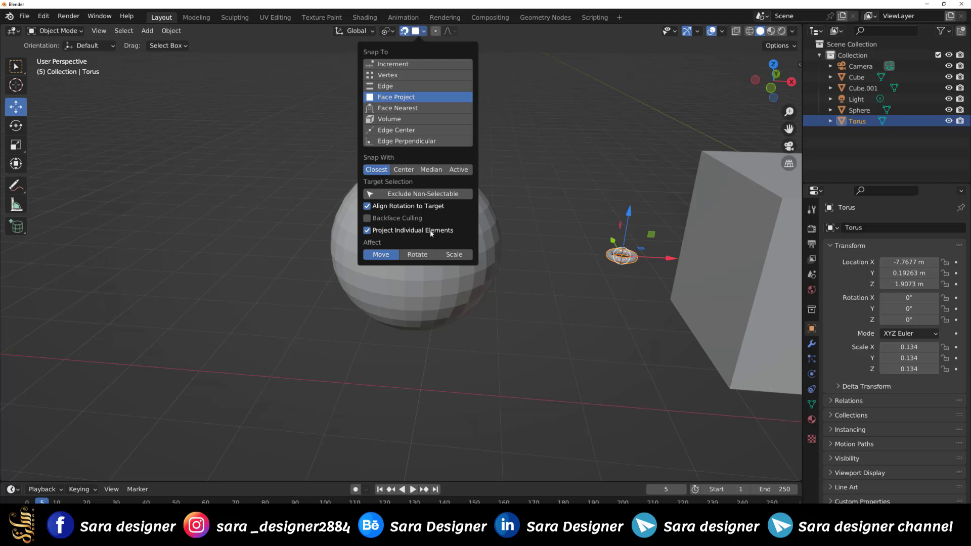
# Seat the torus on the sphere at X -9.3018 m, Z 2.4345 m, then snap to Edge Center
pyautogui.hotkey('alt', 'a')
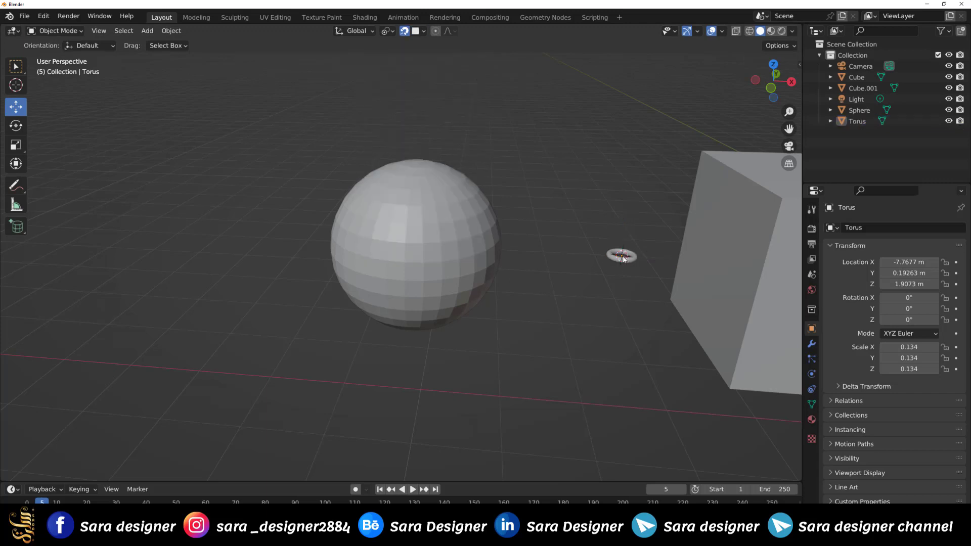
pyautogui.moveTo(623, 259); pyautogui.dragTo(361, 220)
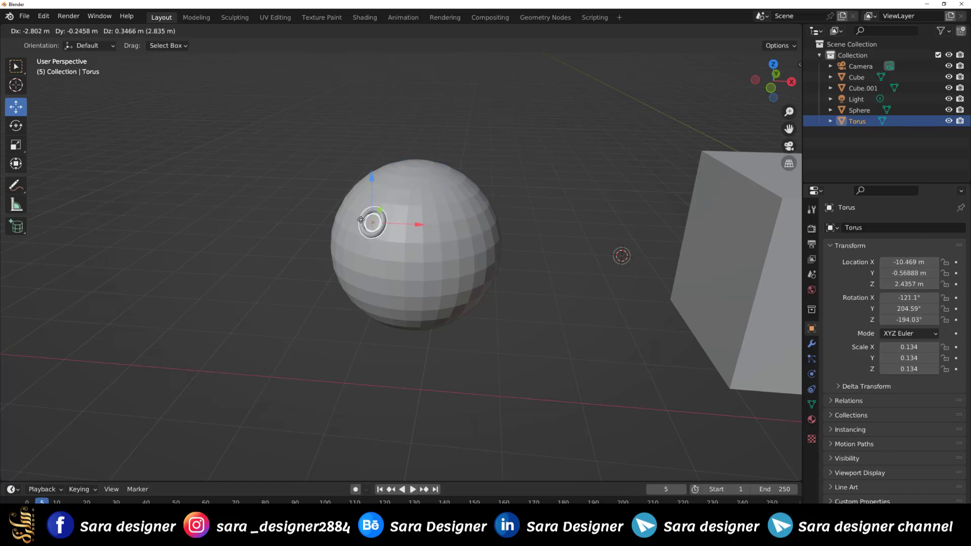
pyautogui.moveTo(361, 220); pyautogui.dragTo(355, 202)
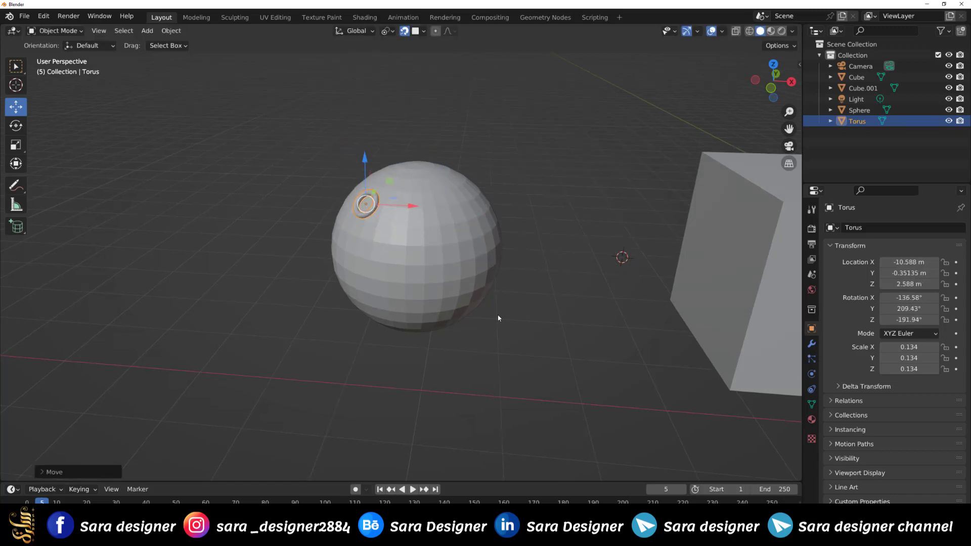
pyautogui.moveTo(498, 319)
pyautogui.mouseDown(button='middle')
pyautogui.moveTo(281, 223)
pyautogui.moveTo(269, 208)
pyautogui.mouseUp(button='middle')
pyautogui.scroll(4, 242, 174)
pyautogui.moveTo(258, 194)
pyautogui.mouseDown()
pyautogui.moveTo(347, 205)
pyautogui.moveTo(494, 195)
pyautogui.moveTo(450, 162)
pyautogui.moveTo(463, 156)
pyautogui.moveTo(495, 199)
pyautogui.moveTo(496, 260)
pyautogui.moveTo(470, 270)
pyautogui.moveTo(473, 218)
pyautogui.moveTo(475, 225)
pyautogui.mouseUp()
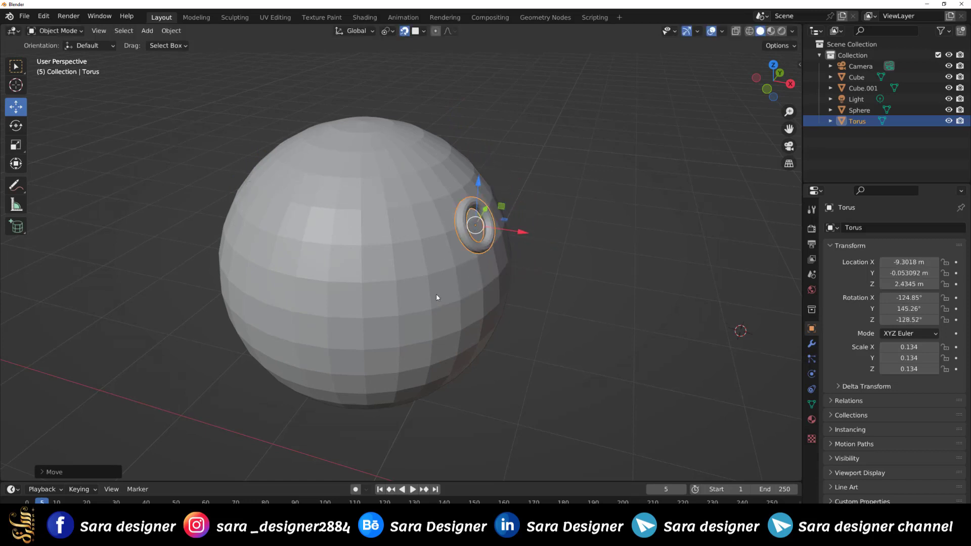
pyautogui.click(424, 32)
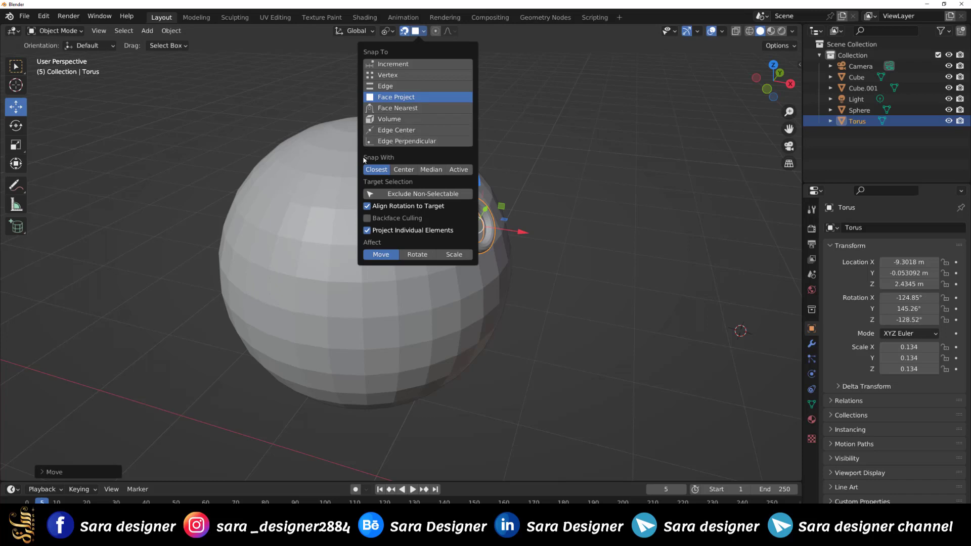
pyautogui.click(394, 130)
# Snap the Cube up onto Cube.001's edge using Edge Center snapping
pyautogui.scroll(-3, 298, 174)
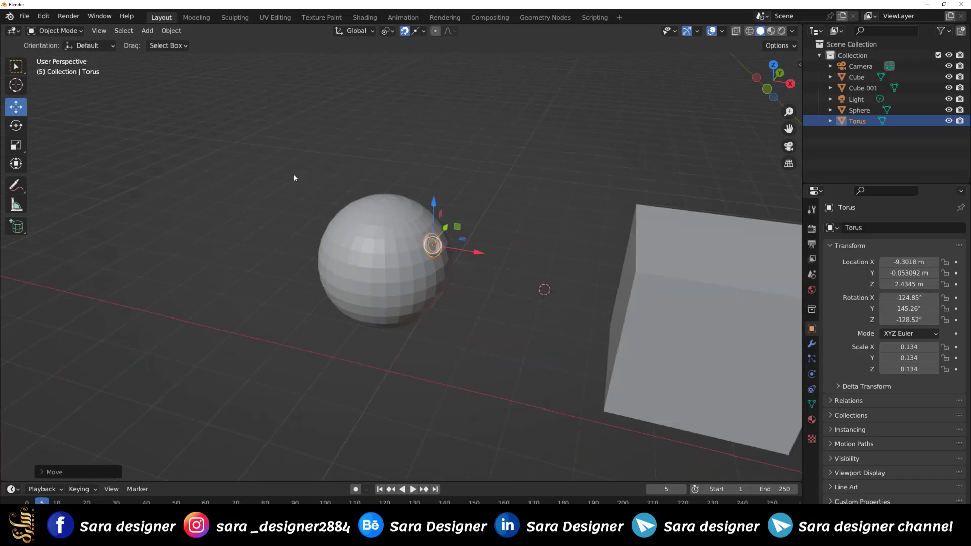
pyautogui.scroll(-2, 301, 177)
pyautogui.click(562, 287)
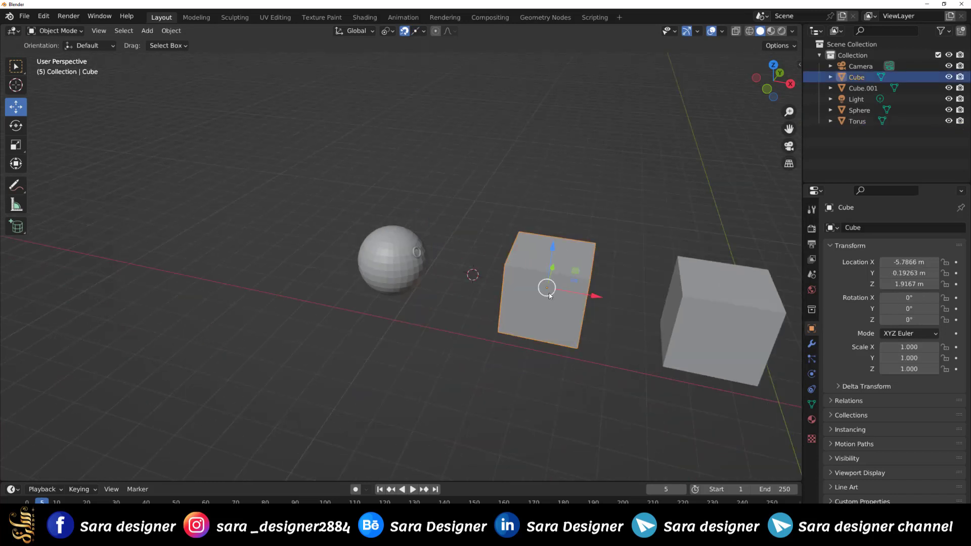
pyautogui.moveTo(548, 287)
pyautogui.mouseDown()
pyautogui.moveTo(654, 259)
pyautogui.moveTo(674, 284)
pyautogui.moveTo(680, 272)
pyautogui.mouseUp()
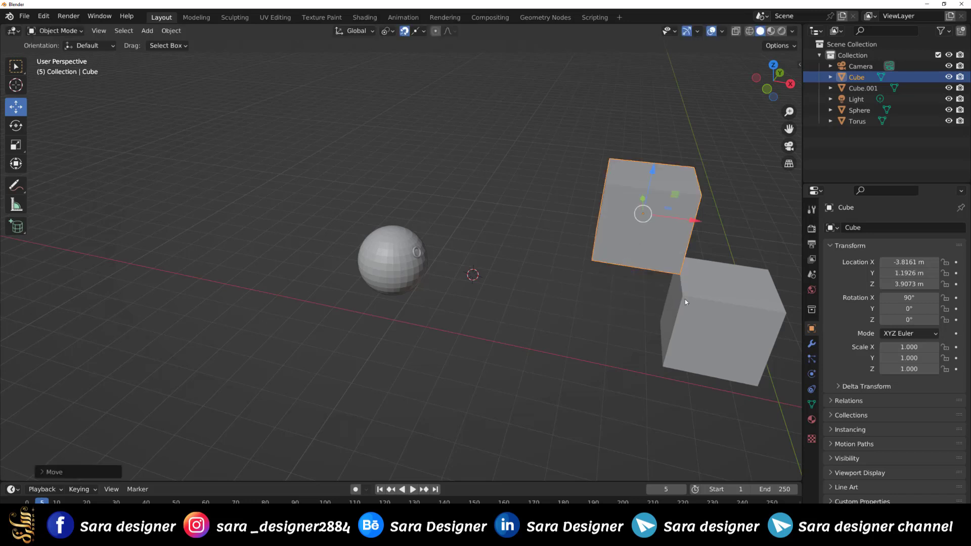
pyautogui.moveTo(684, 299); pyautogui.dragTo(540, 333, button='middle')
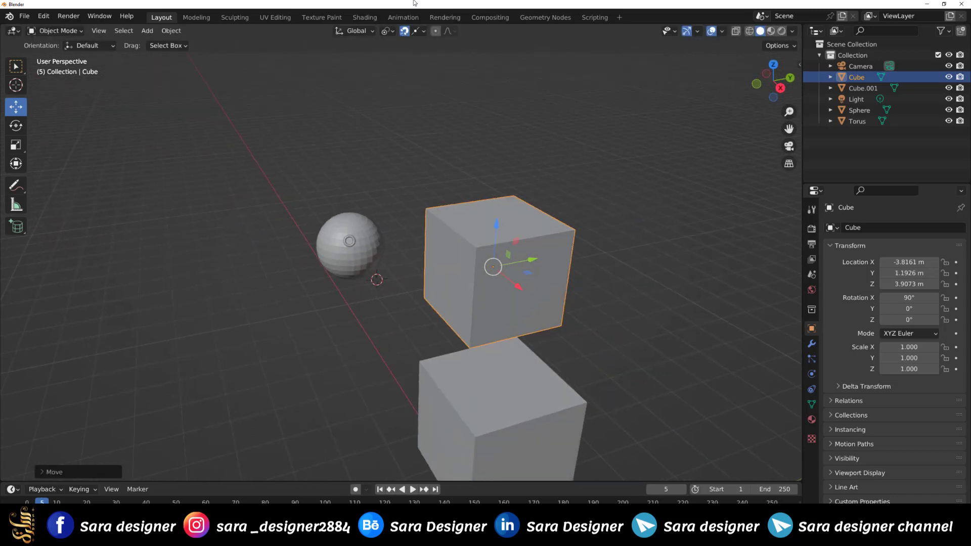
# Switch to Edge Perpendicular and snap the Cube flush beside Cube.001 at X -1.8161, Y -1.8074 m
pyautogui.click(420, 31)
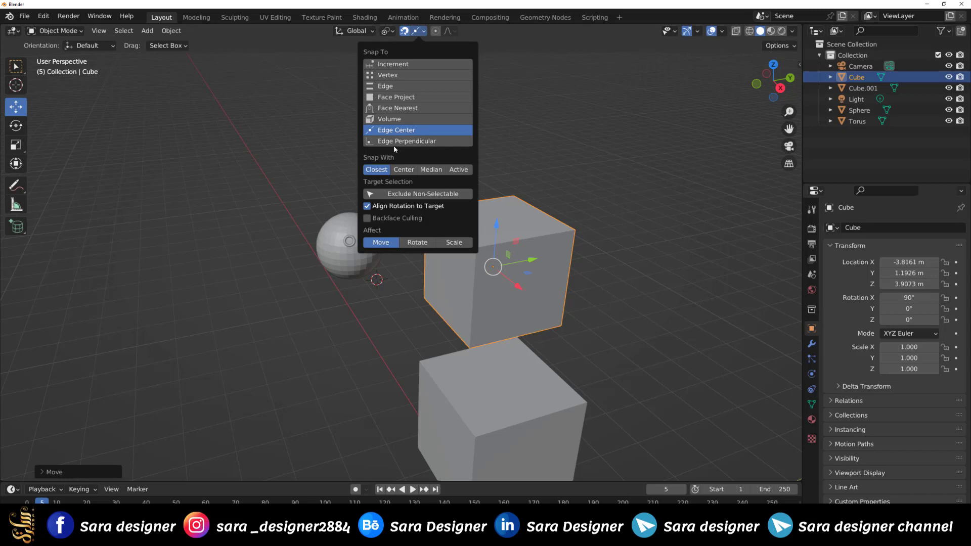
pyautogui.click(372, 144)
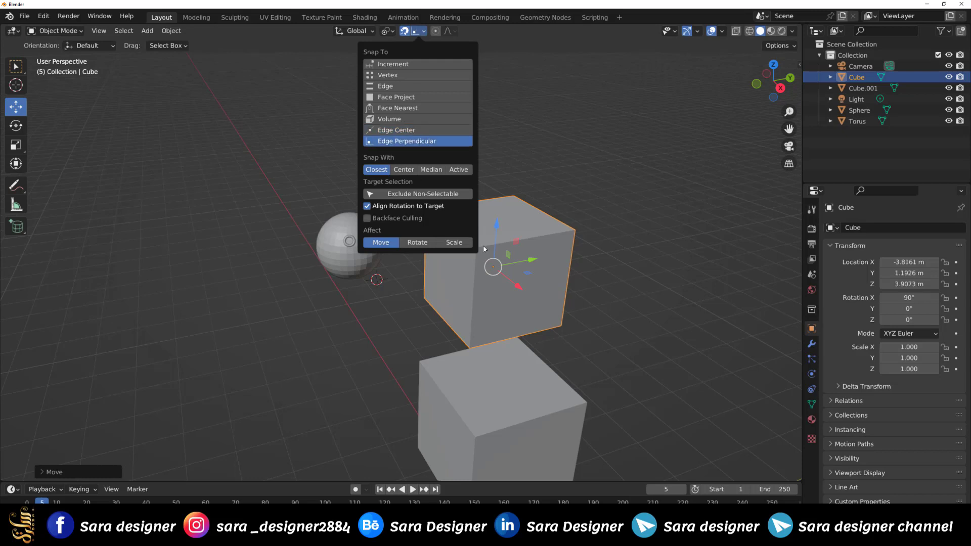
pyautogui.scroll(-3, 553, 242)
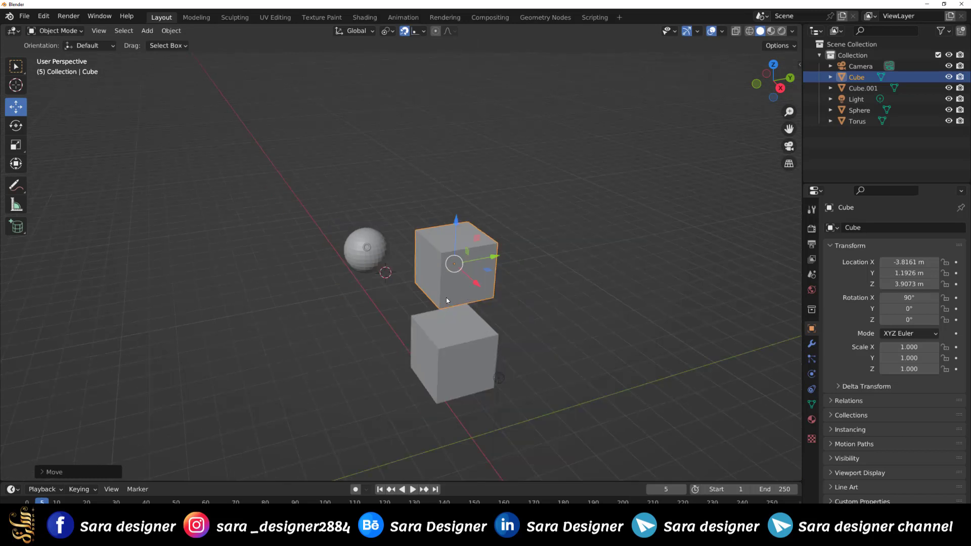
pyautogui.moveTo(454, 263)
pyautogui.mouseDown()
pyautogui.moveTo(466, 305)
pyautogui.moveTo(498, 333)
pyautogui.moveTo(430, 316)
pyautogui.moveTo(441, 298)
pyautogui.moveTo(428, 285)
pyautogui.moveTo(400, 319)
pyautogui.moveTo(427, 390)
pyautogui.moveTo(455, 405)
pyautogui.moveTo(468, 399)
pyautogui.moveTo(470, 411)
pyautogui.mouseUp()
pyautogui.moveTo(470, 412)
pyautogui.mouseDown(button='middle')
pyautogui.moveTo(508, 390)
pyautogui.moveTo(529, 431)
pyautogui.moveTo(511, 395)
pyautogui.mouseUp(button='middle')
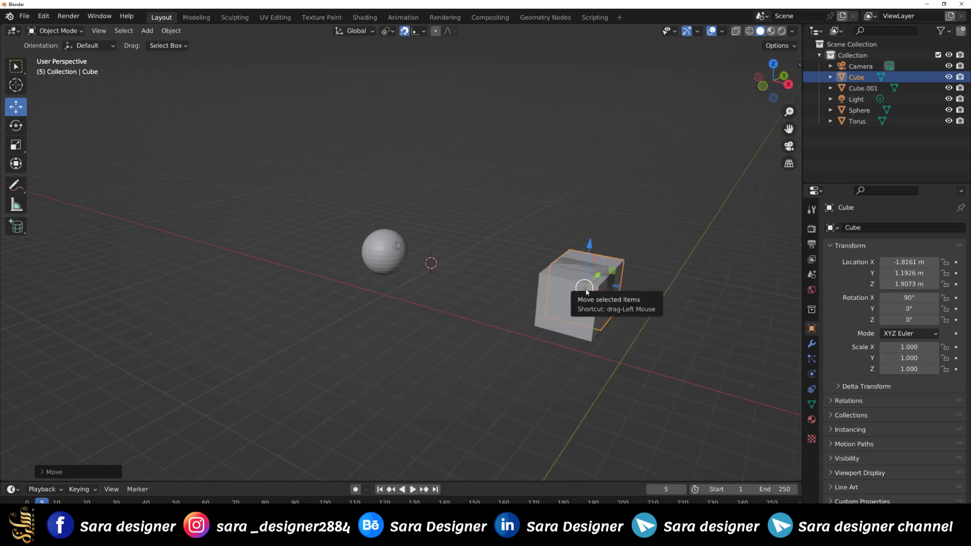
pyautogui.moveTo(576, 299)
pyautogui.mouseDown()
pyautogui.moveTo(520, 309)
pyautogui.moveTo(485, 281)
pyautogui.moveTo(522, 256)
pyautogui.moveTo(552, 266)
pyautogui.moveTo(531, 276)
pyautogui.moveTo(522, 319)
pyautogui.moveTo(559, 342)
pyautogui.moveTo(571, 335)
pyautogui.moveTo(546, 329)
pyautogui.moveTo(603, 344)
pyautogui.moveTo(613, 310)
pyautogui.moveTo(634, 316)
pyautogui.moveTo(600, 320)
pyautogui.moveTo(617, 306)
pyautogui.moveTo(650, 318)
pyautogui.moveTo(625, 304)
pyautogui.moveTo(609, 271)
pyautogui.moveTo(616, 268)
pyautogui.moveTo(591, 287)
pyautogui.moveTo(594, 303)
pyautogui.mouseUp()
pyautogui.moveTo(594, 302)
pyautogui.mouseDown(button='middle')
pyautogui.moveTo(590, 332)
pyautogui.moveTo(344, 311)
pyautogui.mouseUp(button='middle')
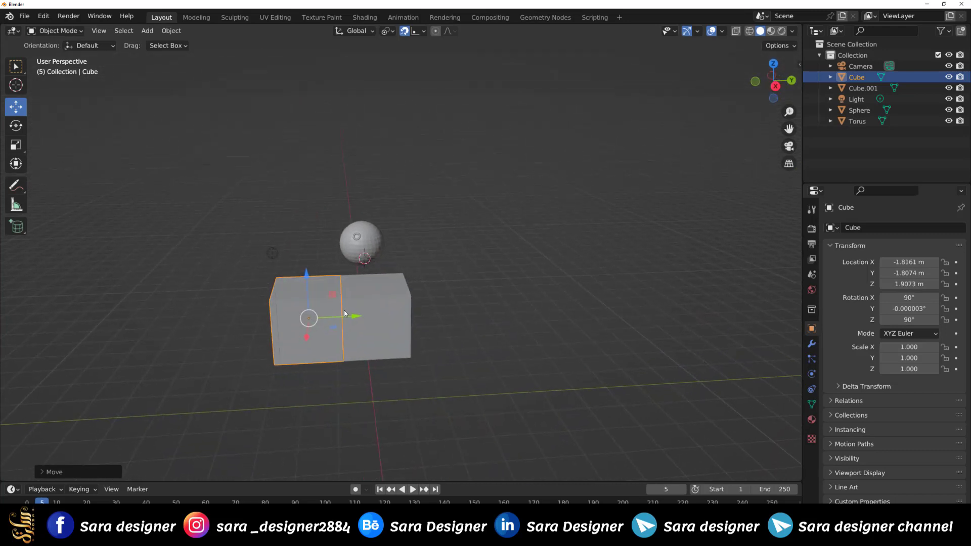
pyautogui.scroll(3, 344, 310)
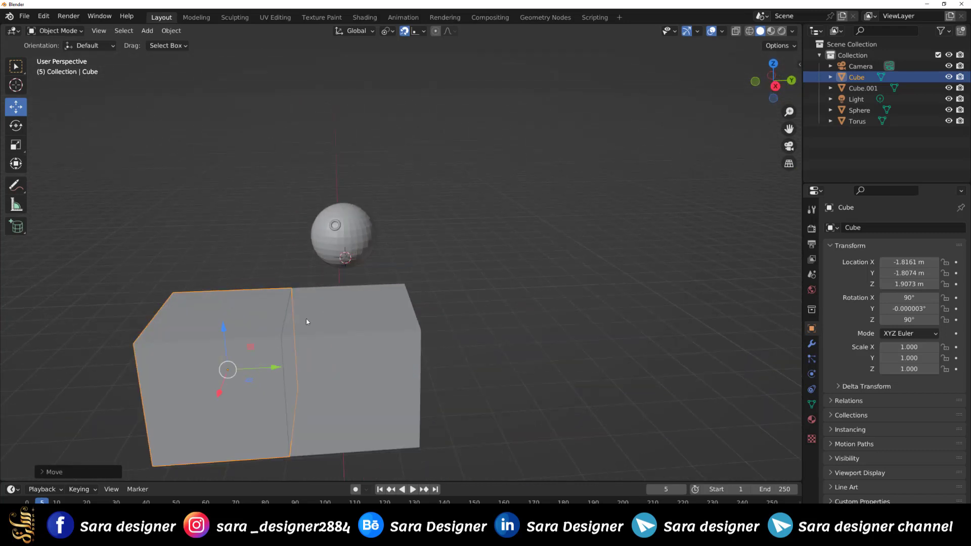
pyautogui.click(419, 31)
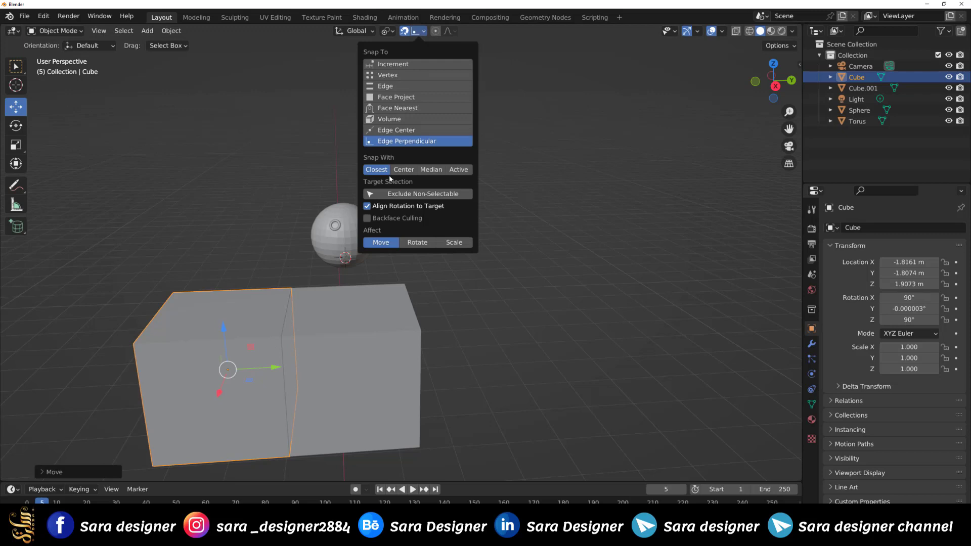
pyautogui.click(483, 296)
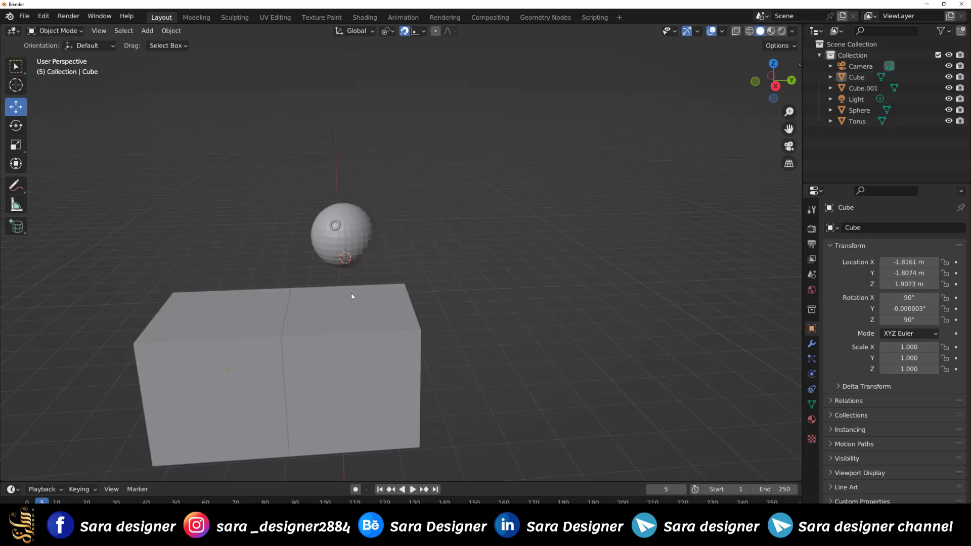
# Disable snapping and delete both Cube.001 and Cube
pyautogui.click(405, 32)
pyautogui.scroll(-2, 445, 187)
pyautogui.scroll(-2, 445, 187)
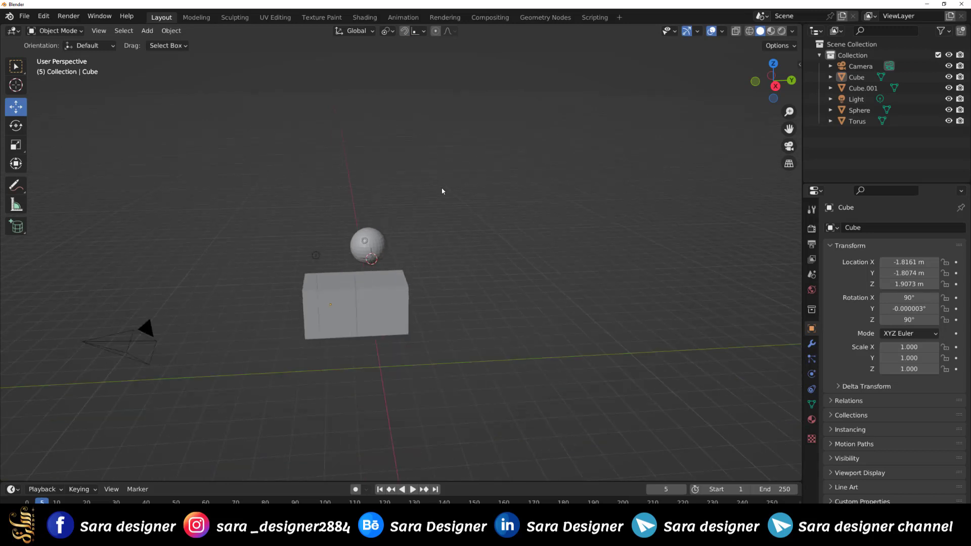
pyautogui.scroll(1, 445, 187)
pyautogui.scroll(2, 440, 190)
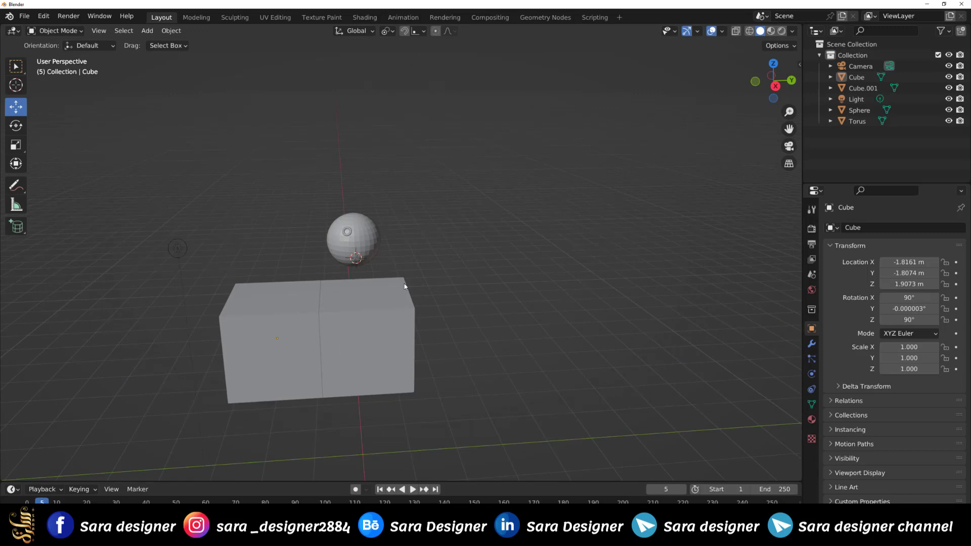
pyautogui.click(375, 307)
pyautogui.press('Delete')
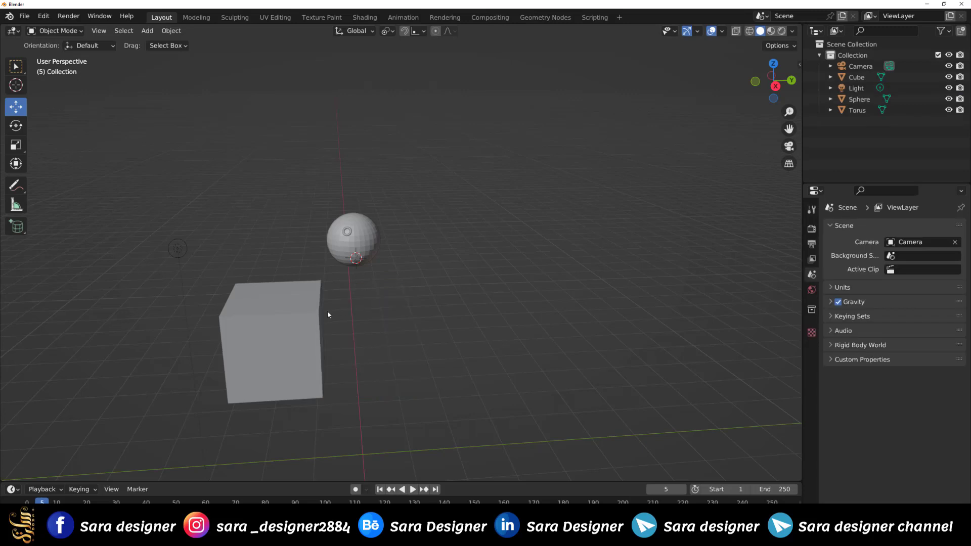
pyautogui.click(317, 312)
pyautogui.press('Delete')
# Delete the torus, leaving the sphere at X -10.108 m selected with camera and light
pyautogui.click(352, 241)
pyautogui.scroll(2, 347, 241)
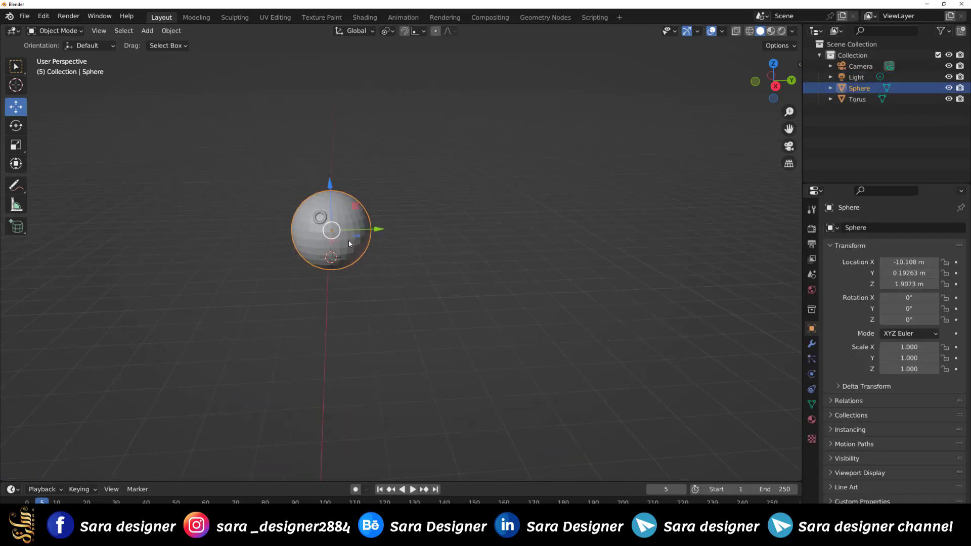
pyautogui.scroll(3, 342, 235)
pyautogui.moveTo(315, 222)
pyautogui.keyDown('shift'); pyautogui.mouseDown(button='middle')
pyautogui.moveTo(298, 212)
pyautogui.moveTo(444, 317)
pyautogui.mouseUp(button='middle'); pyautogui.keyUp('shift')
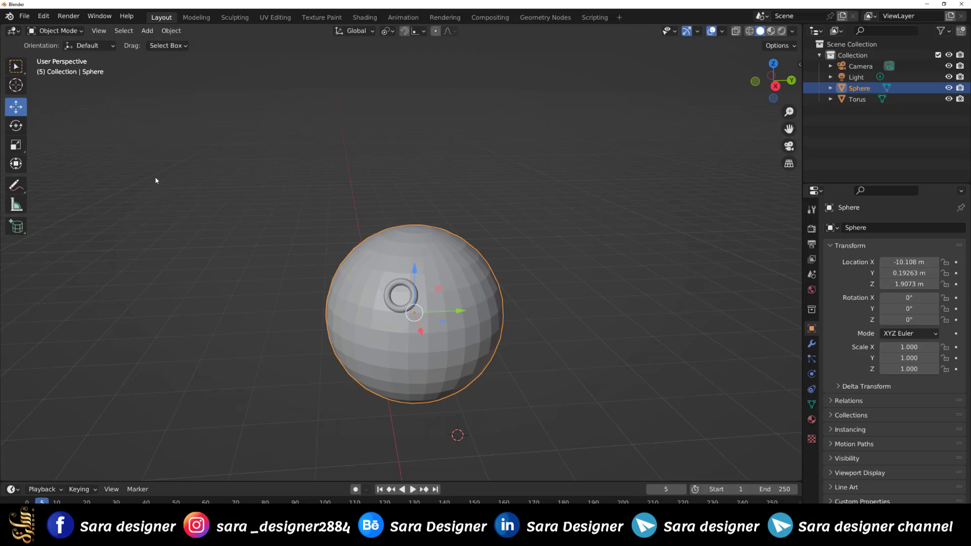
pyautogui.press('Tab')
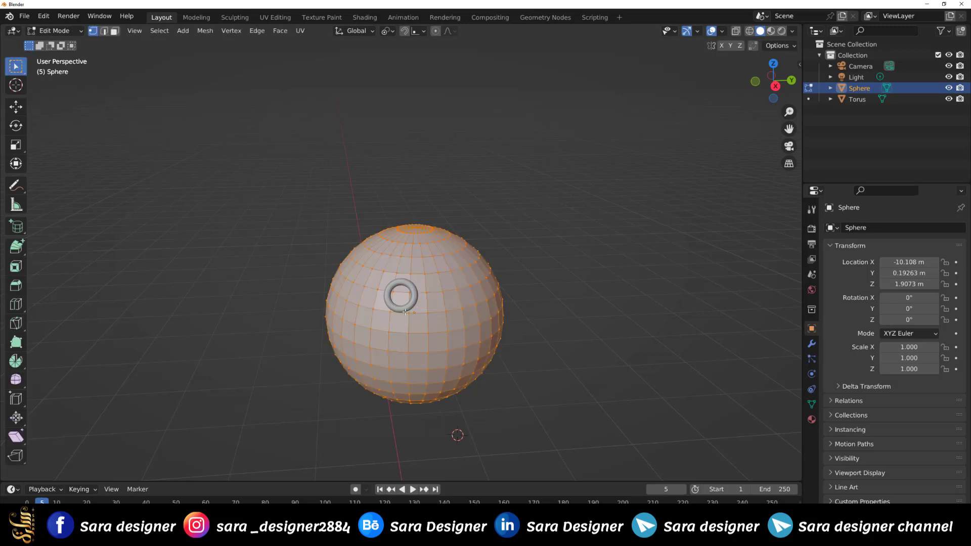
pyautogui.press('Tab')
pyautogui.click(399, 308)
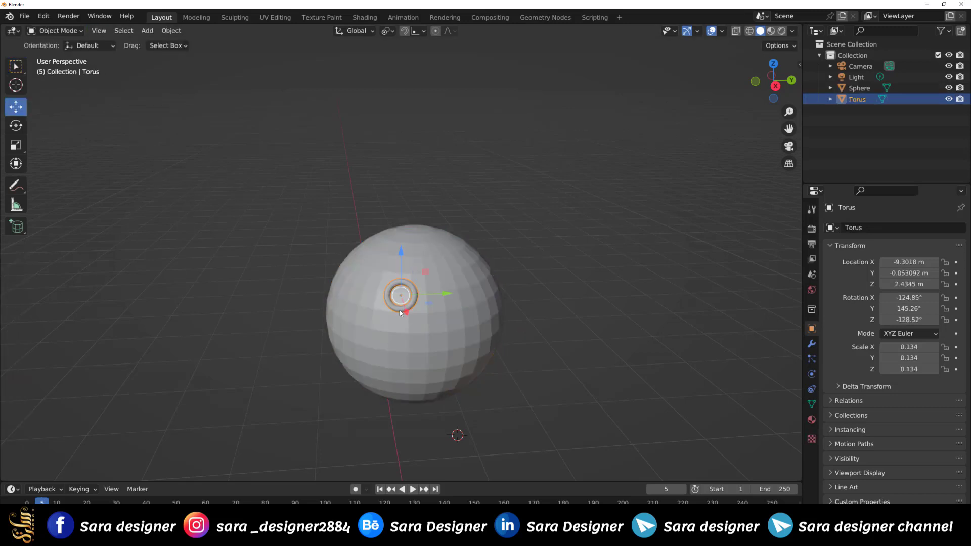
pyautogui.press('Delete')
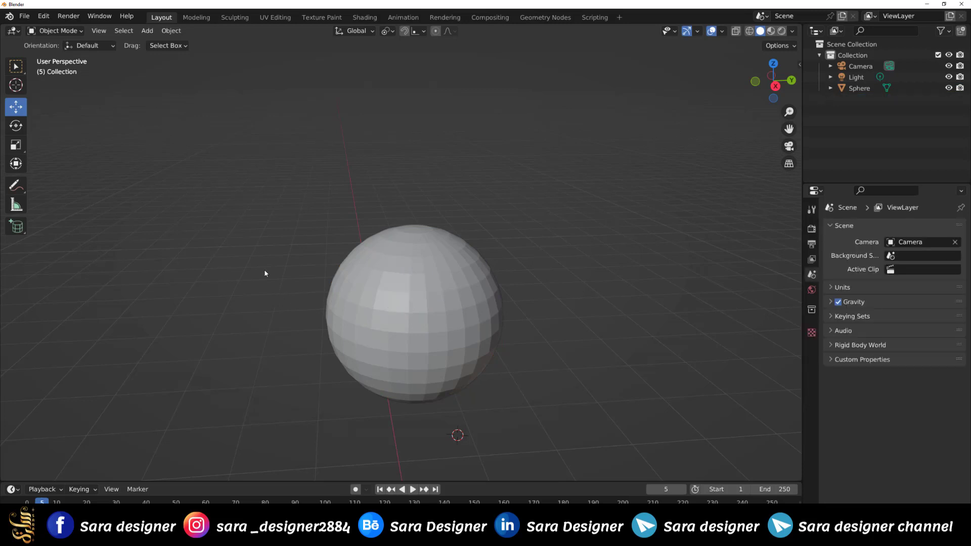
pyautogui.click(377, 295)
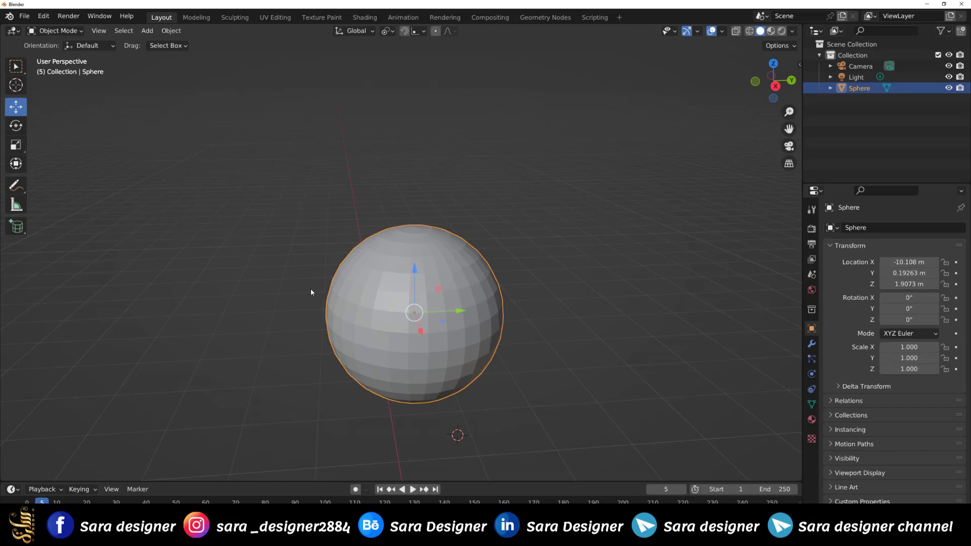
# Put the sphere into Edit Mode with all its vertices deselected
pyautogui.click(302, 279)
pyautogui.click(55, 31)
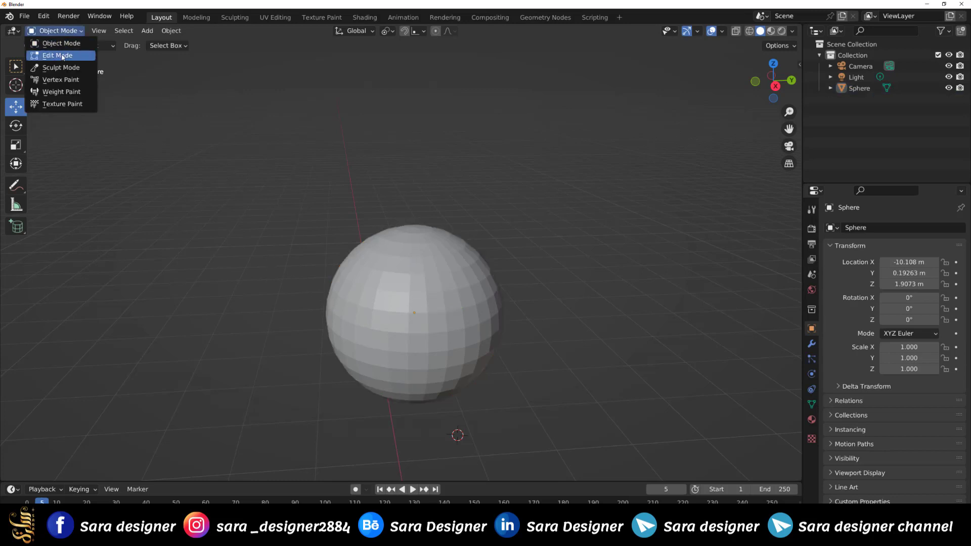
pyautogui.click(60, 57)
pyautogui.click(608, 335)
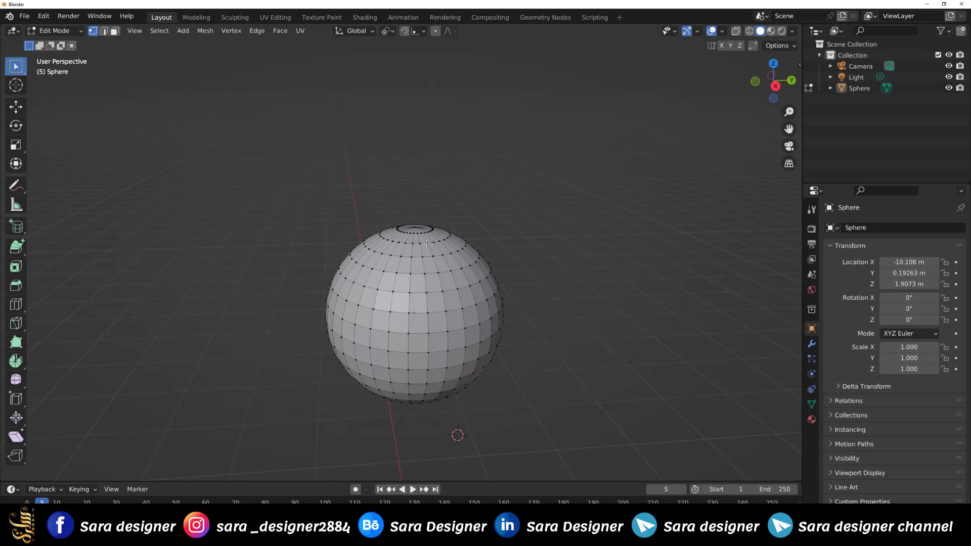
# Pull the sphere's top pole vertex up into a spike, then undo it
pyautogui.moveTo(463, 219); pyautogui.dragTo(450, 313, button='middle')
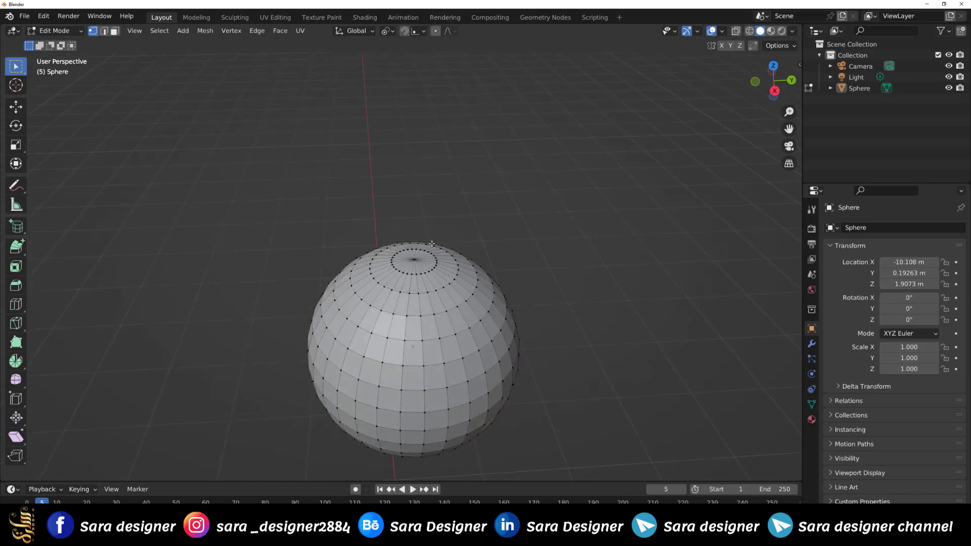
pyautogui.click(414, 259)
pyautogui.hotkey('shift', 'space')
pyautogui.press('g')
pyautogui.moveTo(415, 221); pyautogui.dragTo(410, 171)
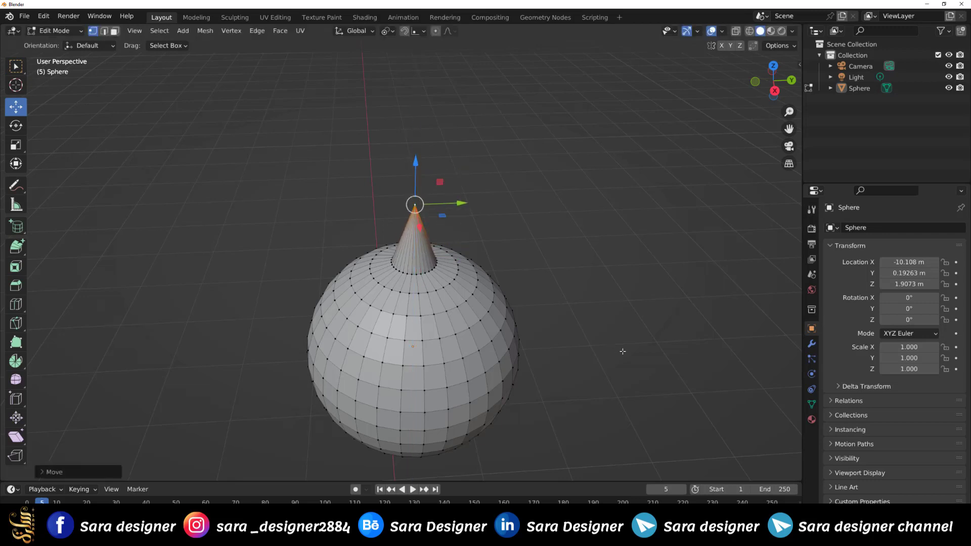
pyautogui.moveTo(622, 351)
pyautogui.mouseDown(button='middle')
pyautogui.moveTo(547, 291)
pyautogui.moveTo(636, 314)
pyautogui.moveTo(635, 345)
pyautogui.mouseUp(button='middle')
pyautogui.hotkey('ctrl', 'z')
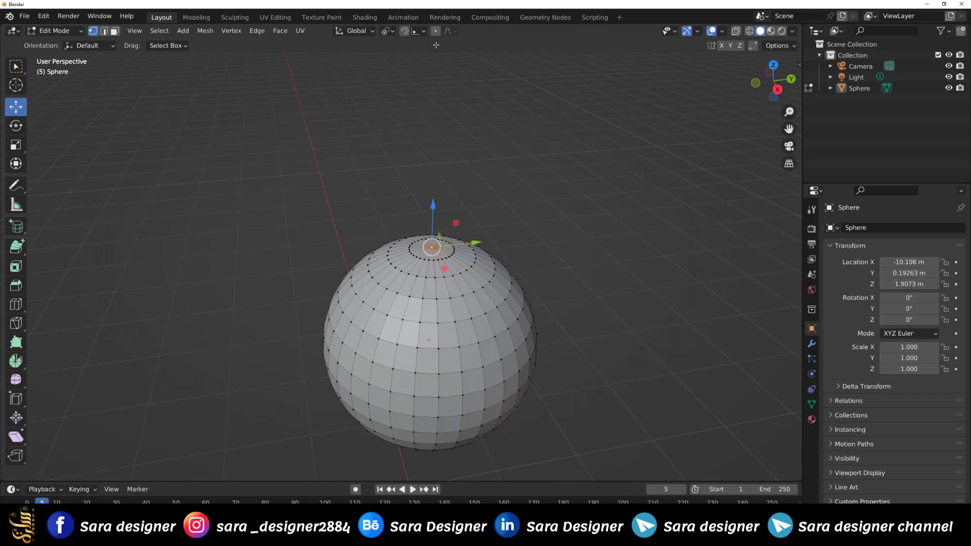
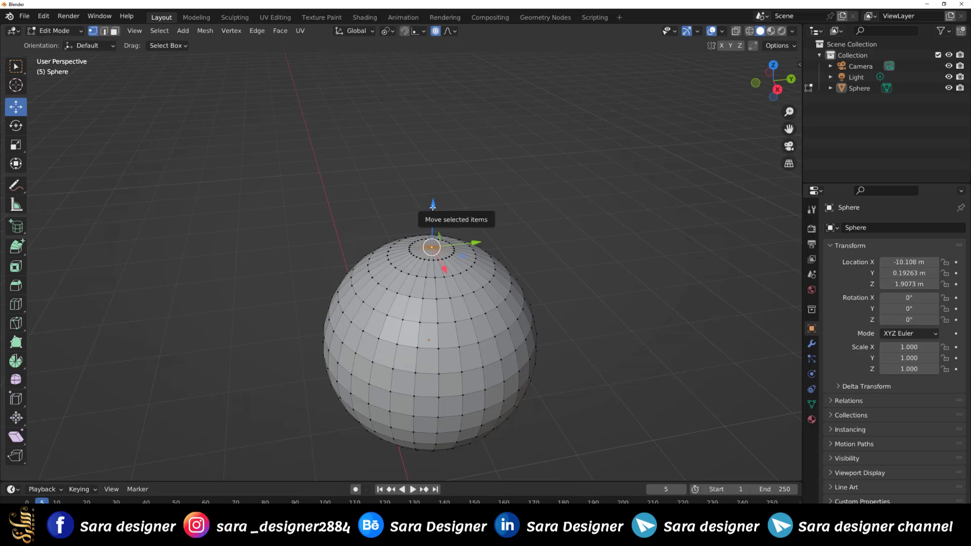
# Raise the sphere's top vertices with smooth proportional falloff, tuning the falloff size
pyautogui.moveTo(431, 212); pyautogui.dragTo(433, 202)
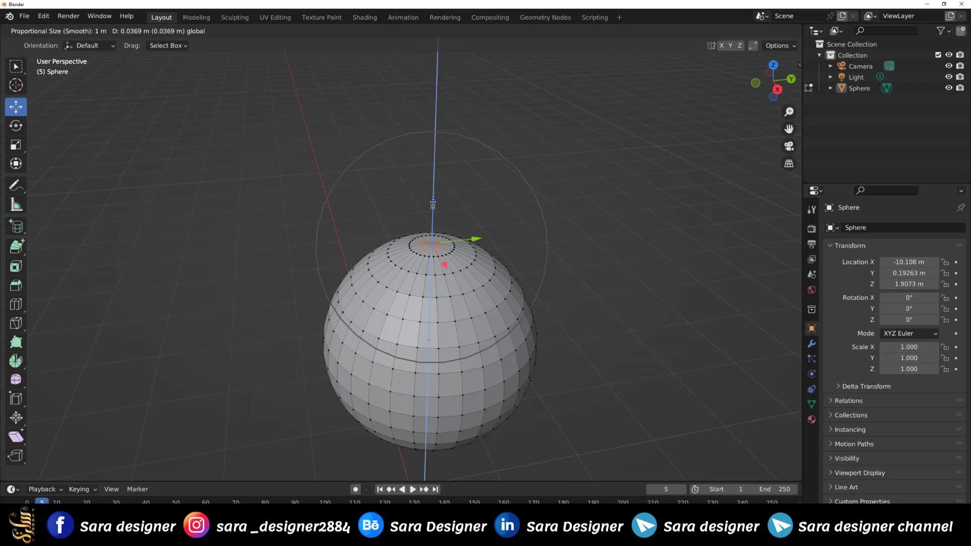
pyautogui.moveTo(432, 202)
pyautogui.mouseDown()
pyautogui.moveTo(427, 254)
pyautogui.moveTo(428, 245)
pyautogui.mouseUp()
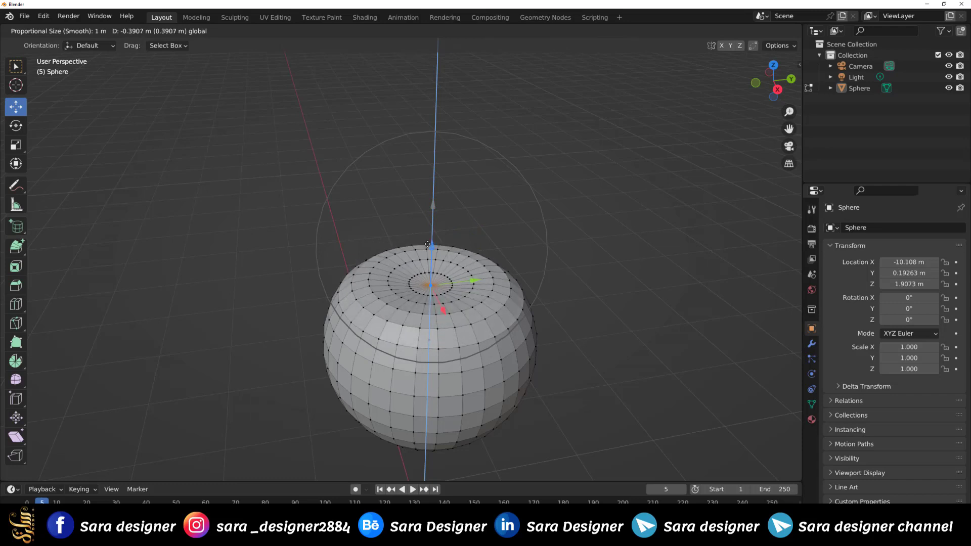
pyautogui.scroll(3, 429, 245)
pyautogui.scroll(2, 429, 244)
pyautogui.scroll(2, 428, 245)
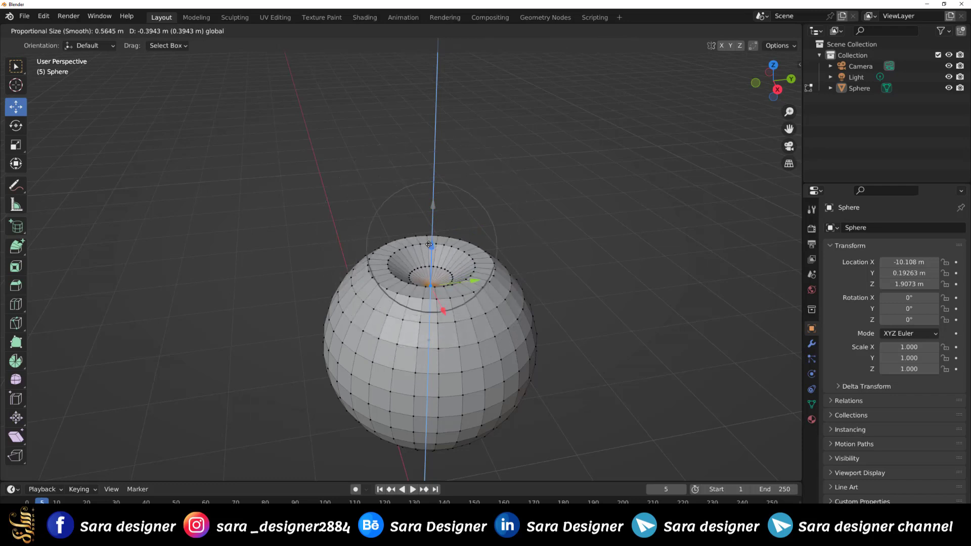
pyautogui.scroll(2, 429, 245)
pyautogui.scroll(-1, 429, 245)
pyautogui.scroll(-2, 429, 245)
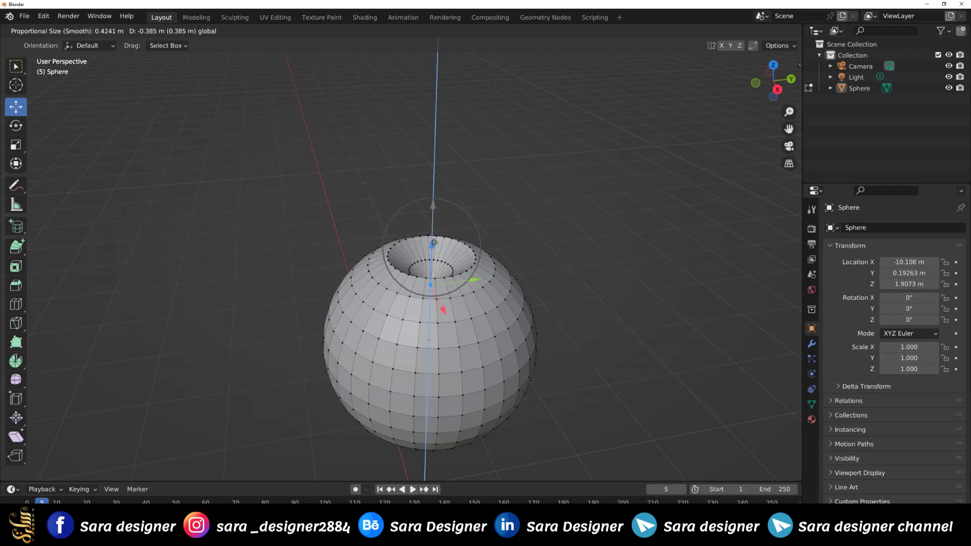
pyautogui.scroll(-1, 428, 245)
# Push the sphere's top back down to flatten it, refining the proportional falloff radius
pyautogui.moveTo(429, 244); pyautogui.dragTo(433, 243)
pyautogui.scroll(-4, 433, 243)
pyautogui.scroll(-3, 433, 243)
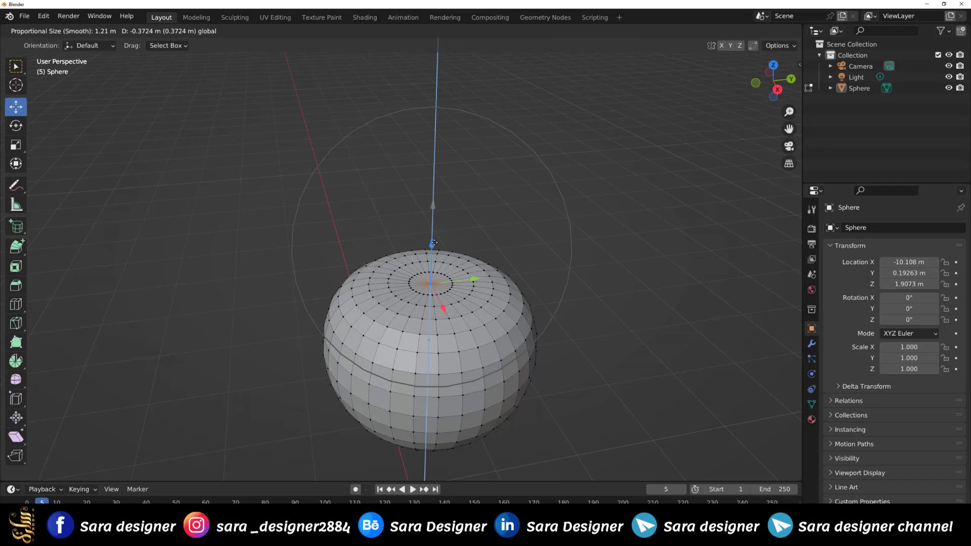
pyautogui.scroll(-2, 433, 243)
pyautogui.scroll(-3, 433, 243)
pyautogui.scroll(-2, 433, 243)
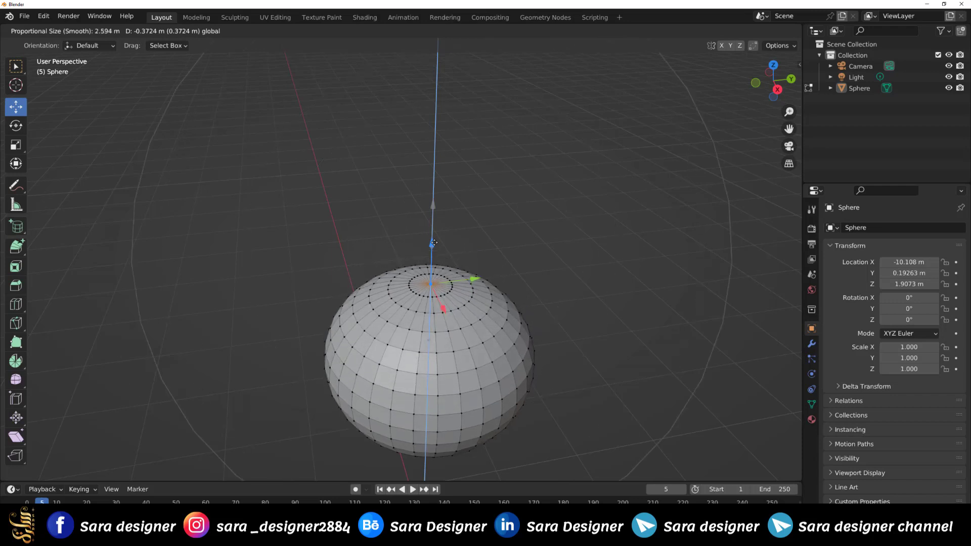
pyautogui.scroll(-2, 434, 243)
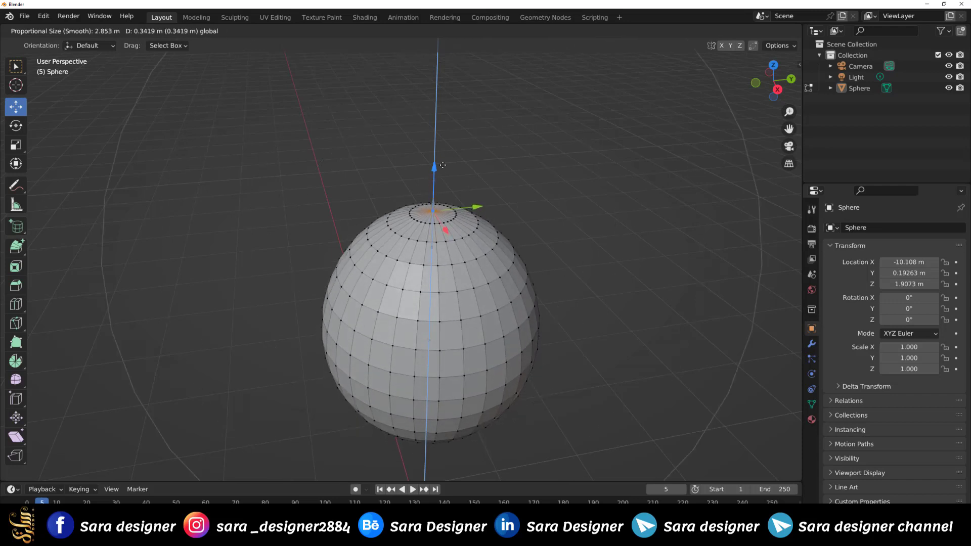
pyautogui.scroll(-2, 445, 152)
pyautogui.scroll(15, 445, 153)
pyautogui.scroll(-4, 448, 151)
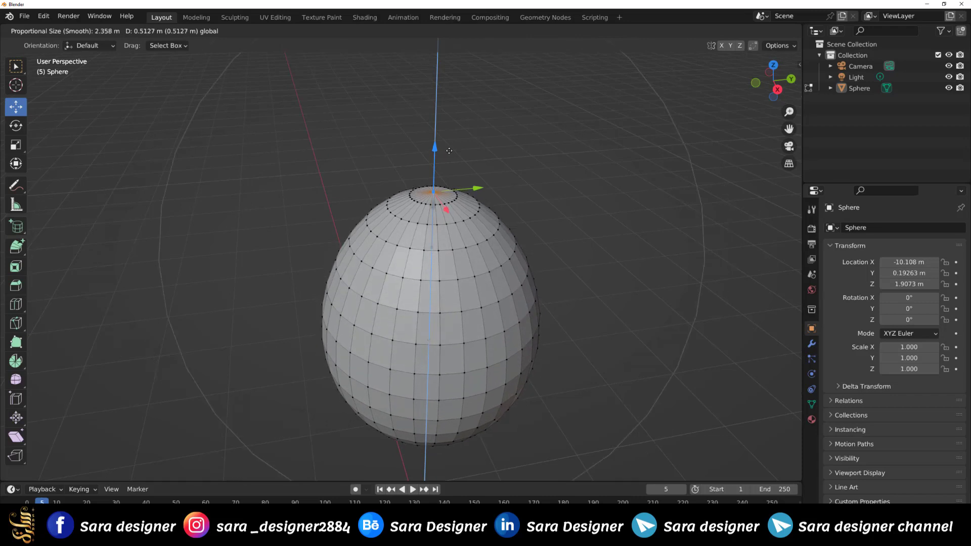
pyautogui.scroll(5, 449, 151)
pyautogui.scroll(5, 449, 150)
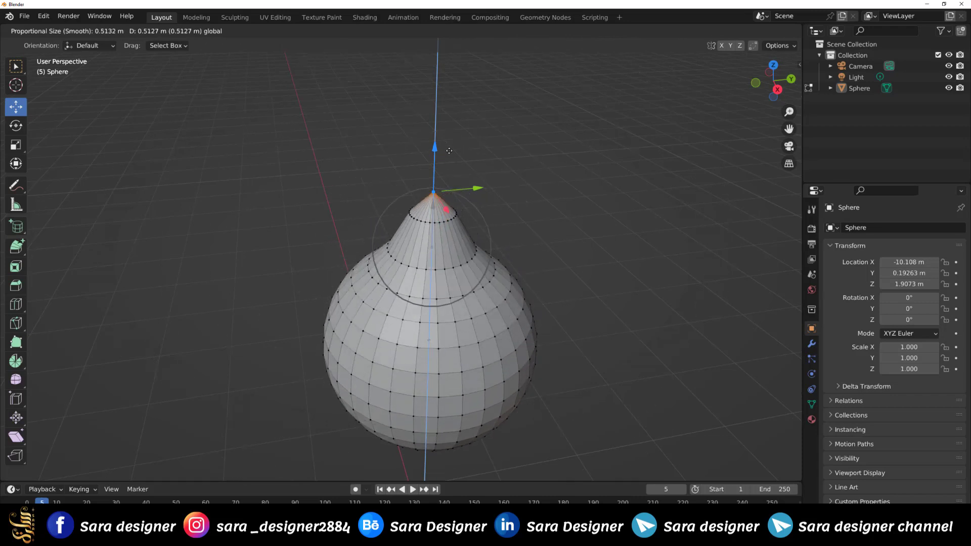
pyautogui.scroll(3, 449, 150)
pyautogui.scroll(1, 449, 151)
pyautogui.scroll(5, 449, 151)
pyautogui.scroll(2, 449, 150)
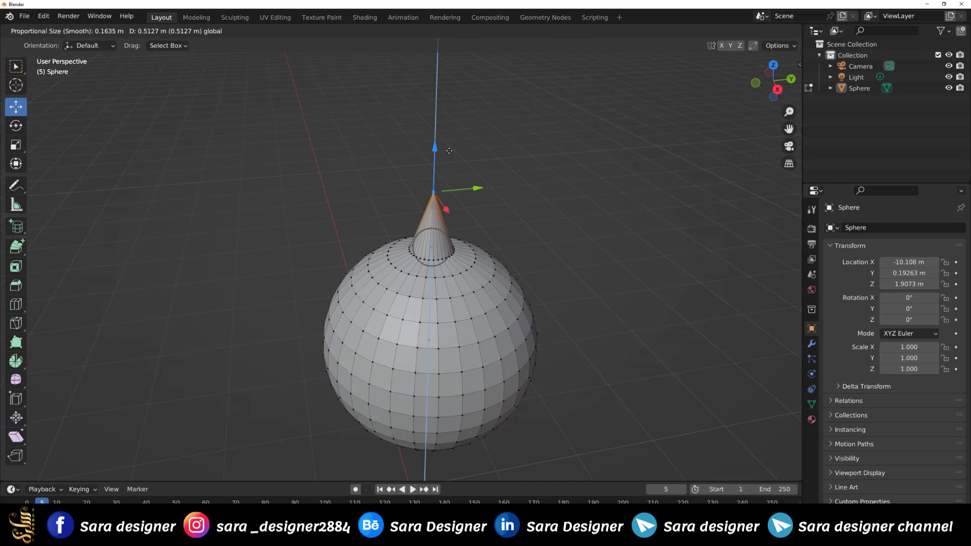
pyautogui.scroll(-2, 449, 150)
pyautogui.scroll(-3, 450, 150)
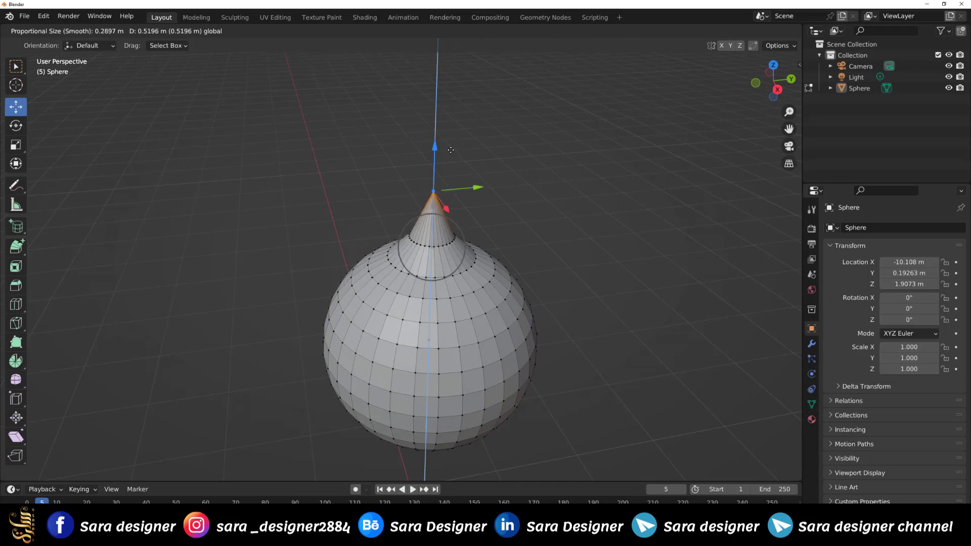
pyautogui.scroll(-3, 450, 150)
pyautogui.scroll(-3, 451, 149)
pyautogui.scroll(-3, 451, 150)
pyautogui.scroll(-3, 451, 148)
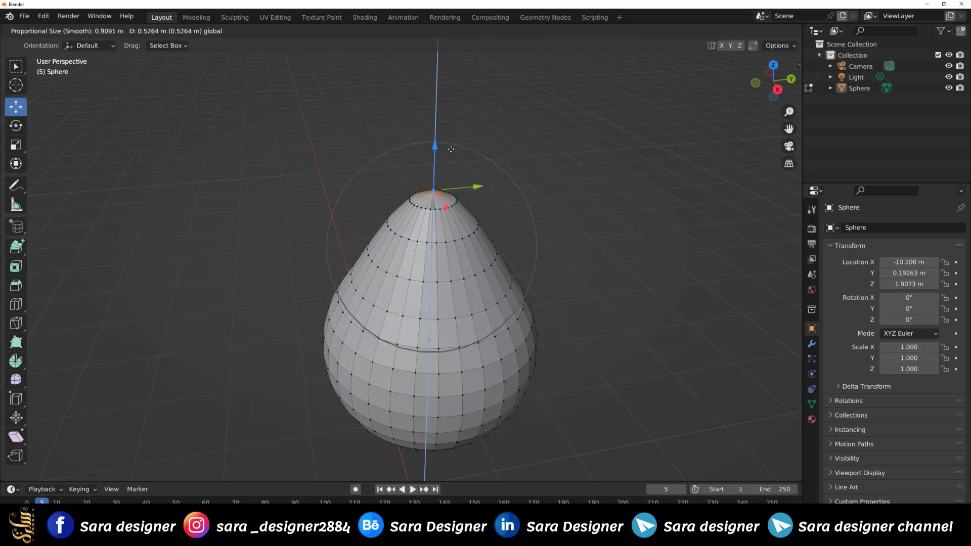
pyautogui.scroll(-3, 452, 148)
pyautogui.scroll(-3, 453, 147)
pyautogui.scroll(-1, 454, 147)
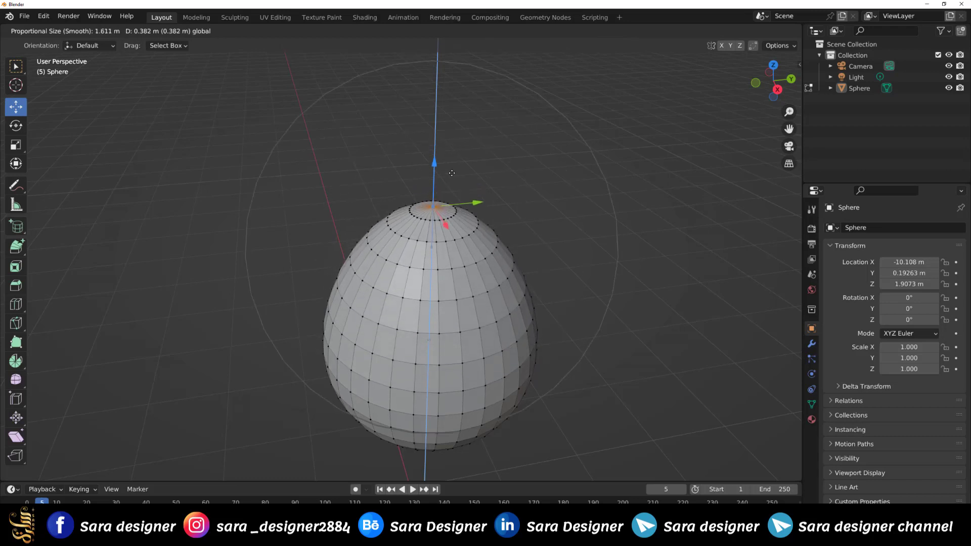
pyautogui.moveTo(445, 256)
pyautogui.mouseDown()
pyautogui.moveTo(451, 228)
pyautogui.moveTo(436, 245)
pyautogui.mouseUp()
# Tilt the sphere's top with a smooth proportional rotation, adjusting the falloff size
pyautogui.hotkey('shift', 'space')
pyautogui.press('r')
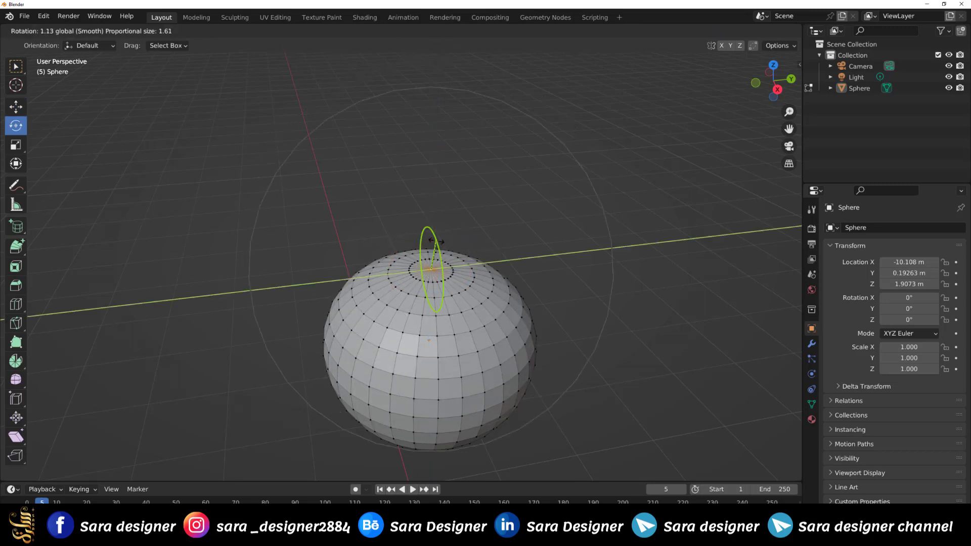
pyautogui.scroll(3, 434, 245)
pyautogui.scroll(3, 434, 246)
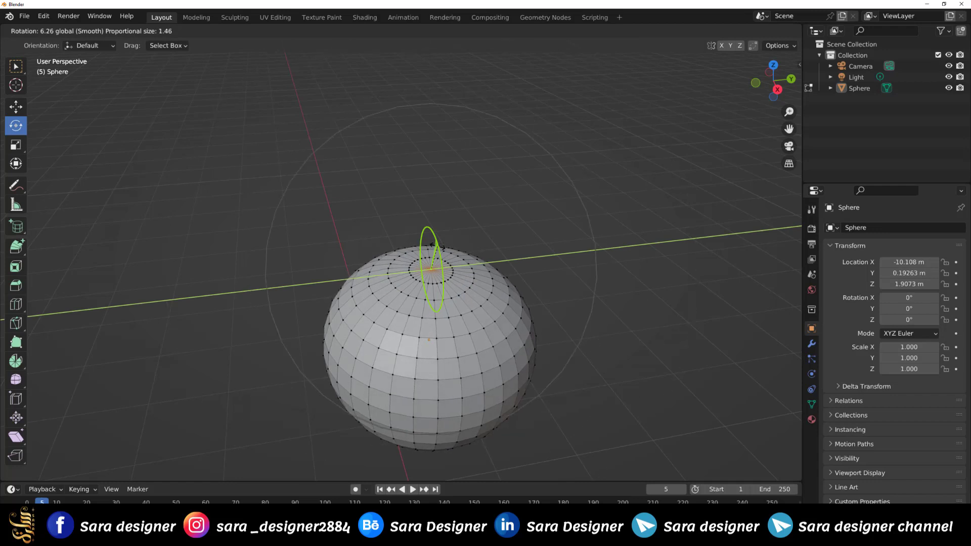
pyautogui.scroll(3, 435, 246)
pyautogui.scroll(2, 436, 246)
pyautogui.scroll(5, 437, 250)
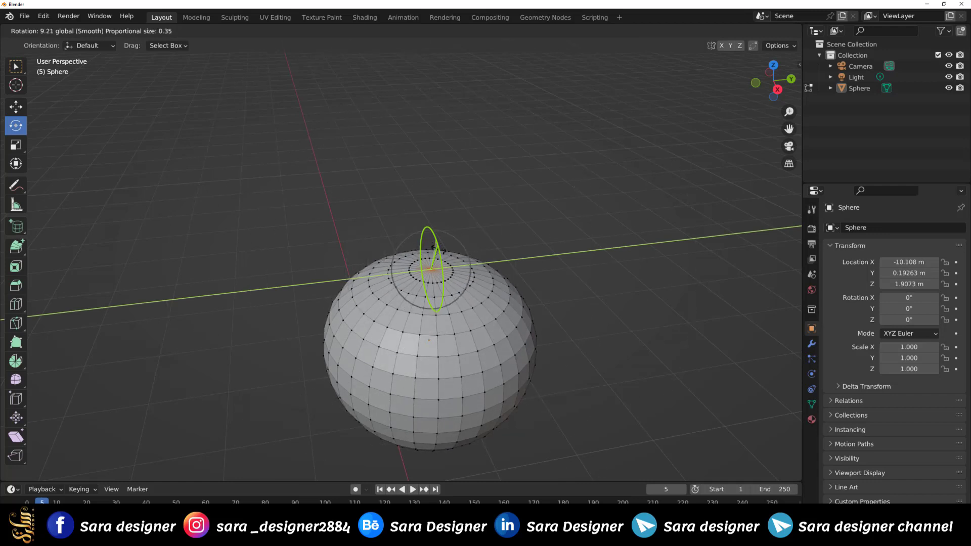
pyautogui.moveTo(436, 246); pyautogui.dragTo(453, 270)
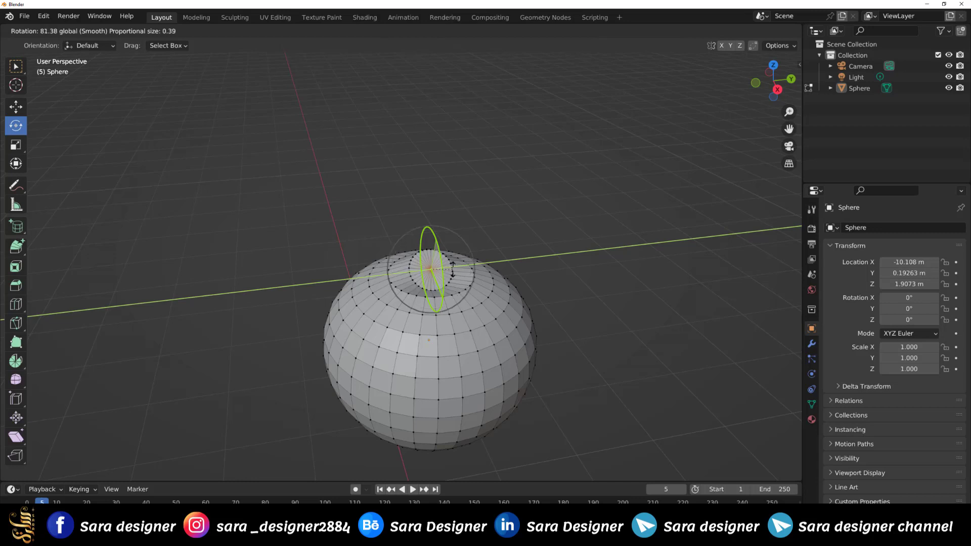
pyautogui.scroll(-2, 452, 271)
pyautogui.scroll(-3, 453, 271)
pyautogui.scroll(-3, 453, 270)
pyautogui.scroll(-2, 452, 268)
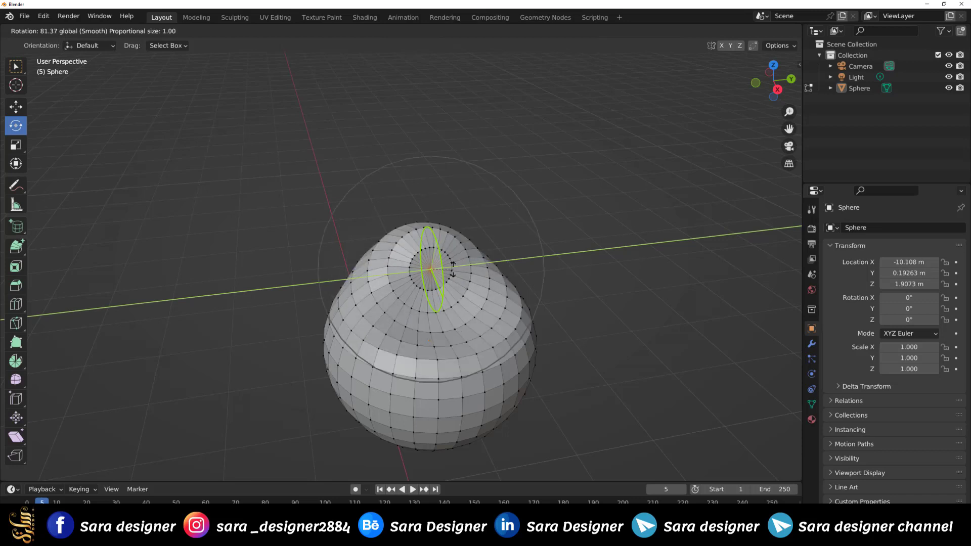
pyautogui.scroll(-2, 452, 268)
pyautogui.scroll(-2, 453, 268)
pyautogui.scroll(-2, 454, 268)
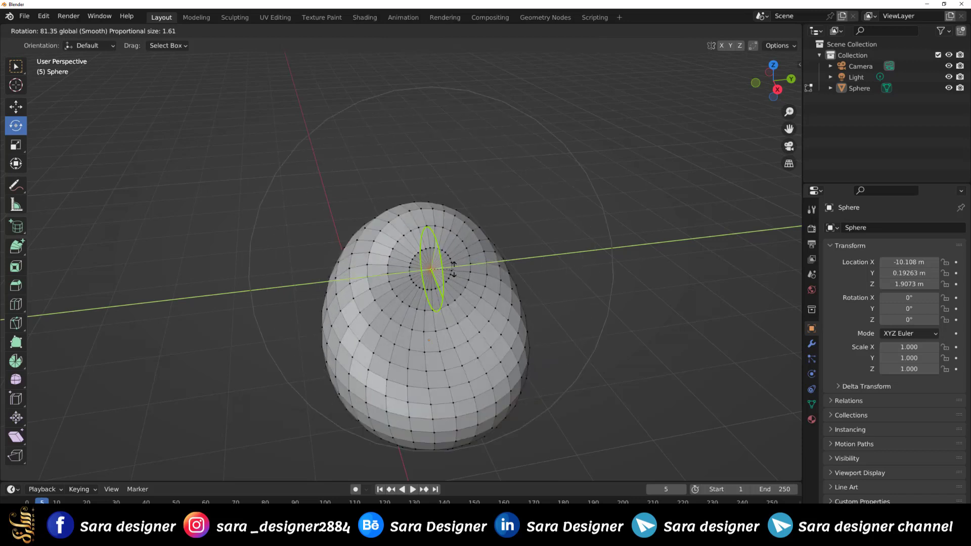
pyautogui.scroll(-1, 453, 268)
pyautogui.scroll(2, 454, 268)
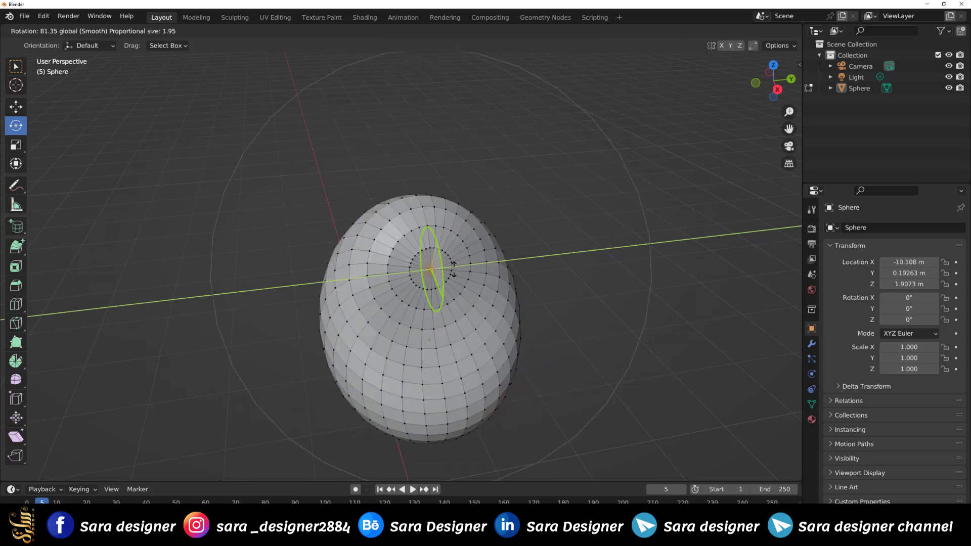
pyautogui.scroll(2, 453, 268)
pyautogui.scroll(1, 454, 268)
pyautogui.scroll(1, 454, 268)
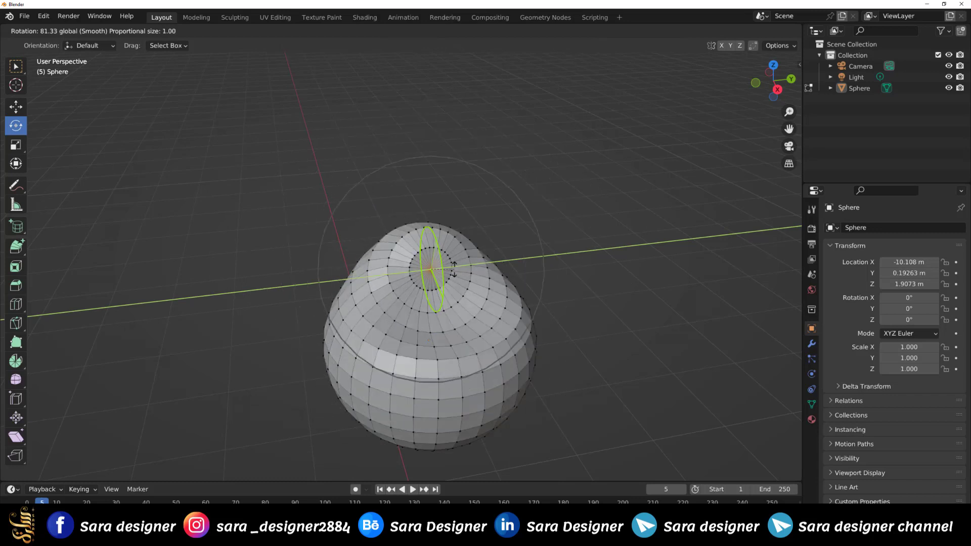
pyautogui.scroll(-2, 454, 268)
pyautogui.scroll(-2, 454, 268)
pyautogui.scroll(-2, 454, 268)
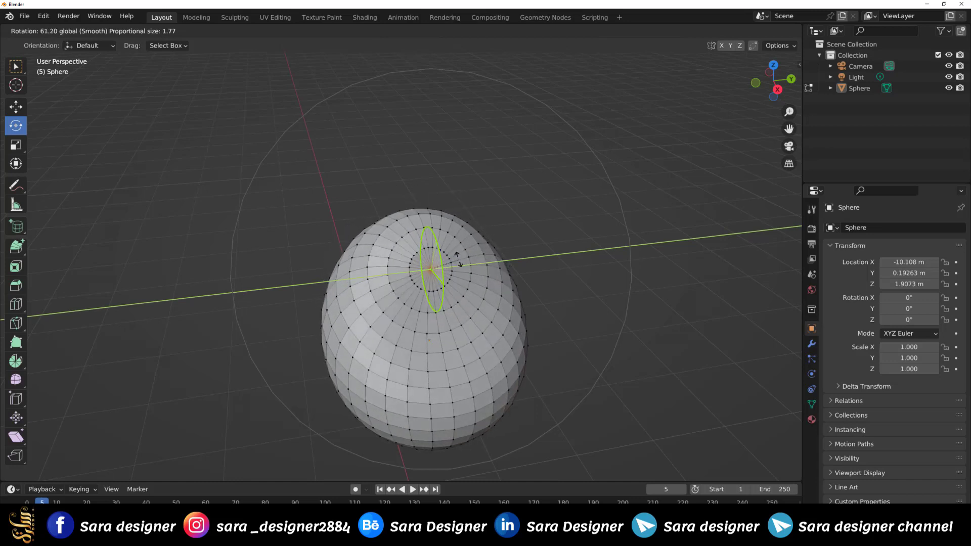
pyautogui.click(458, 261)
# Twist the top pole about the vertical axis to about -86.39° with 0.42 falloff size
pyautogui.moveTo(461, 288); pyautogui.dragTo(419, 288)
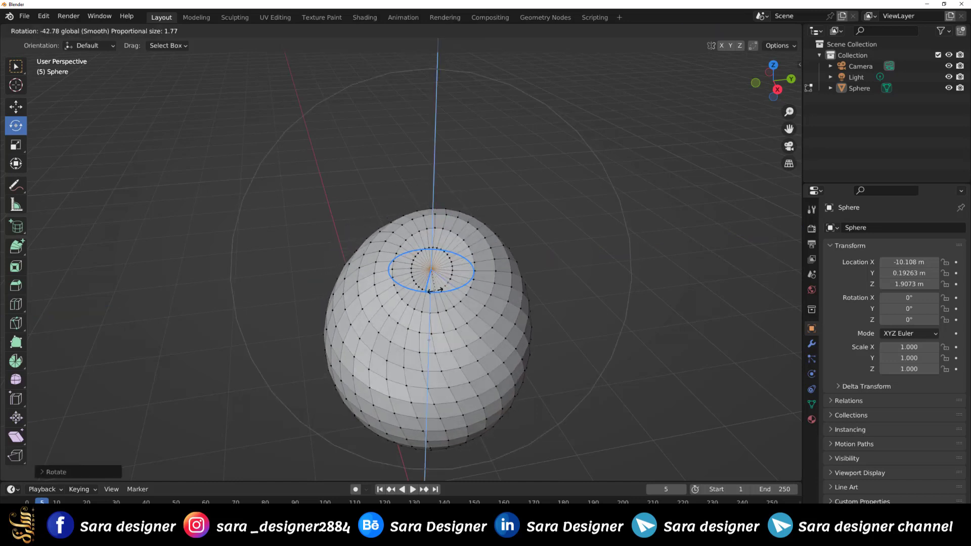
pyautogui.scroll(-3, 420, 288)
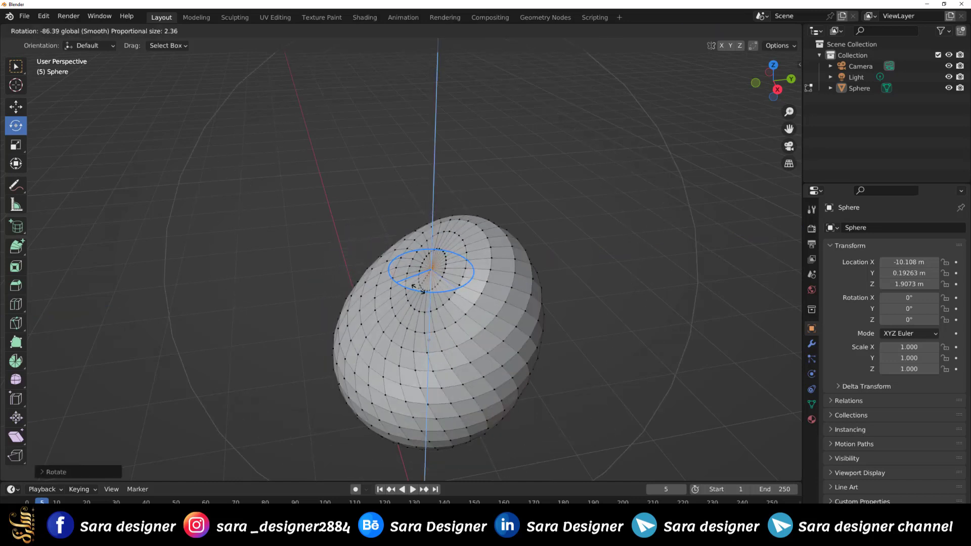
pyautogui.scroll(2, 420, 288)
pyautogui.scroll(2, 419, 288)
pyautogui.scroll(3, 420, 288)
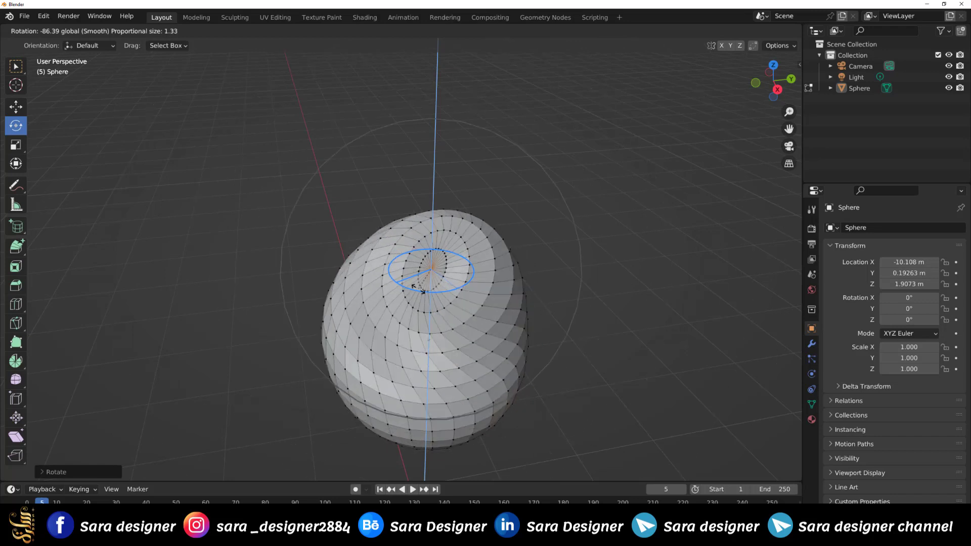
pyautogui.scroll(3, 420, 289)
pyautogui.scroll(4, 420, 288)
pyautogui.scroll(3, 420, 288)
pyautogui.scroll(1, 420, 289)
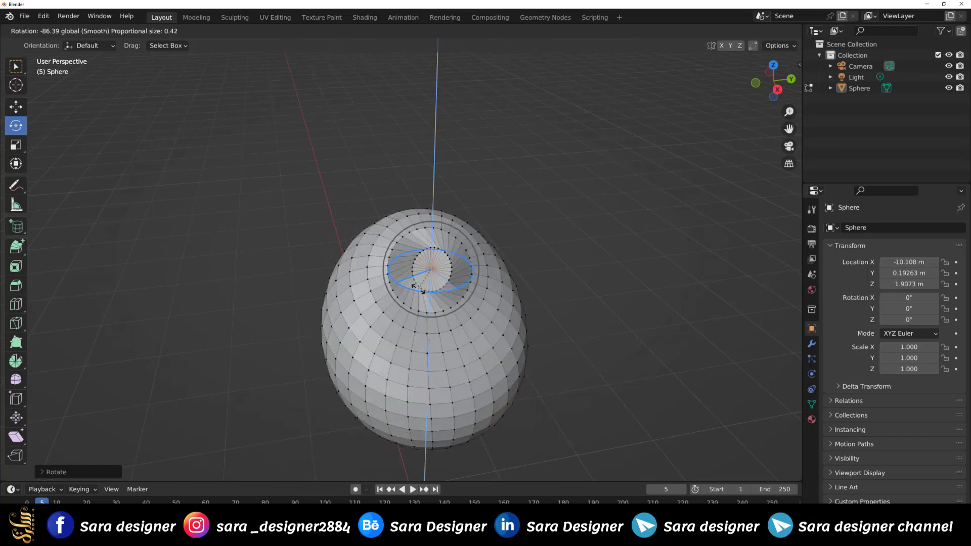
pyautogui.scroll(-11, 420, 289)
pyautogui.scroll(-4, 419, 288)
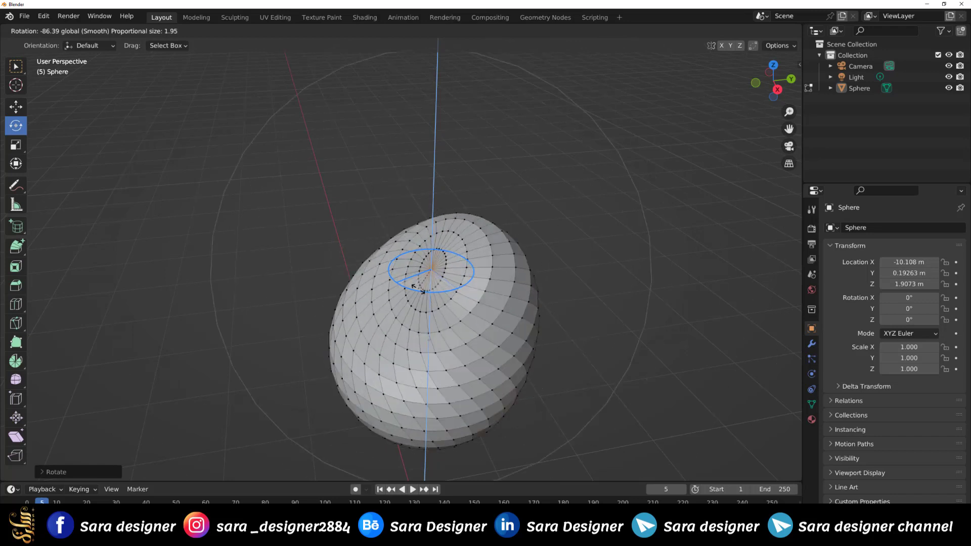
pyautogui.scroll(-4, 420, 288)
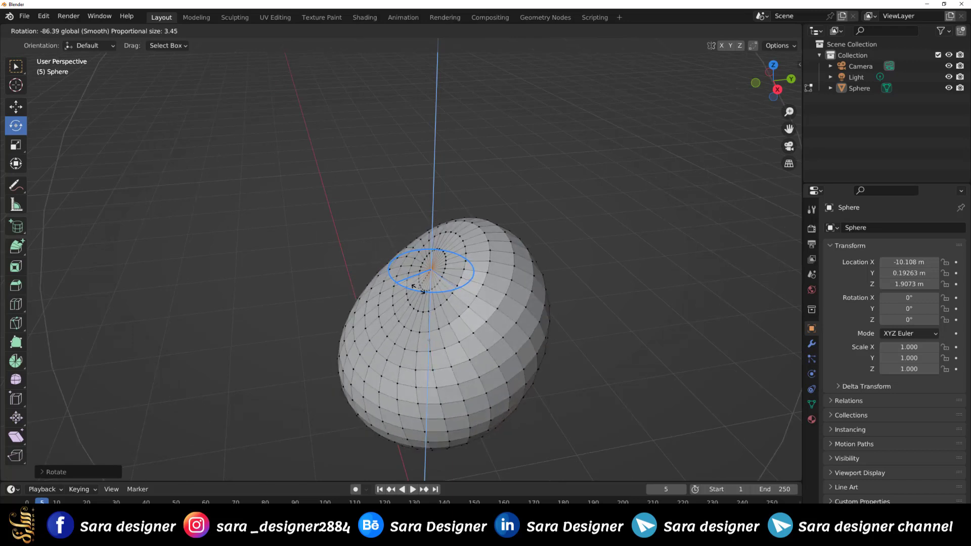
pyautogui.scroll(3, 420, 288)
pyautogui.scroll(5, 420, 288)
pyautogui.scroll(5, 419, 288)
pyautogui.scroll(4, 420, 288)
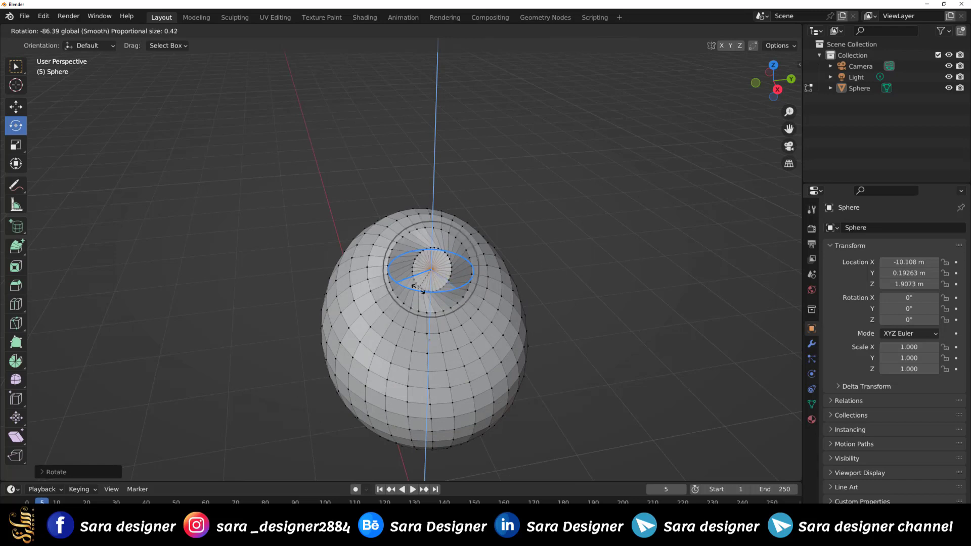
# Scale the swirled top inward with proportional falloff, tuning the falloff size
pyautogui.click(418, 288)
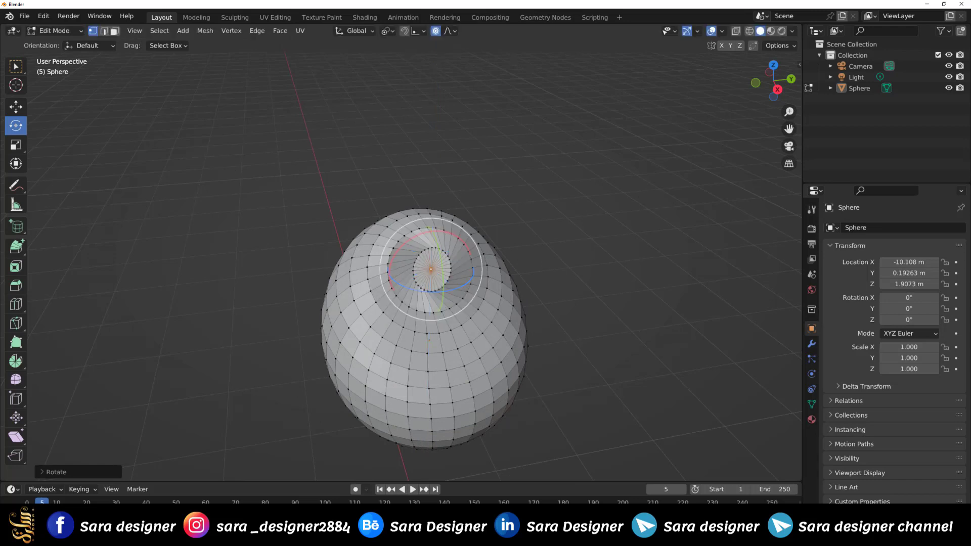
pyautogui.hotkey('shift', 'space')
pyautogui.press('s')
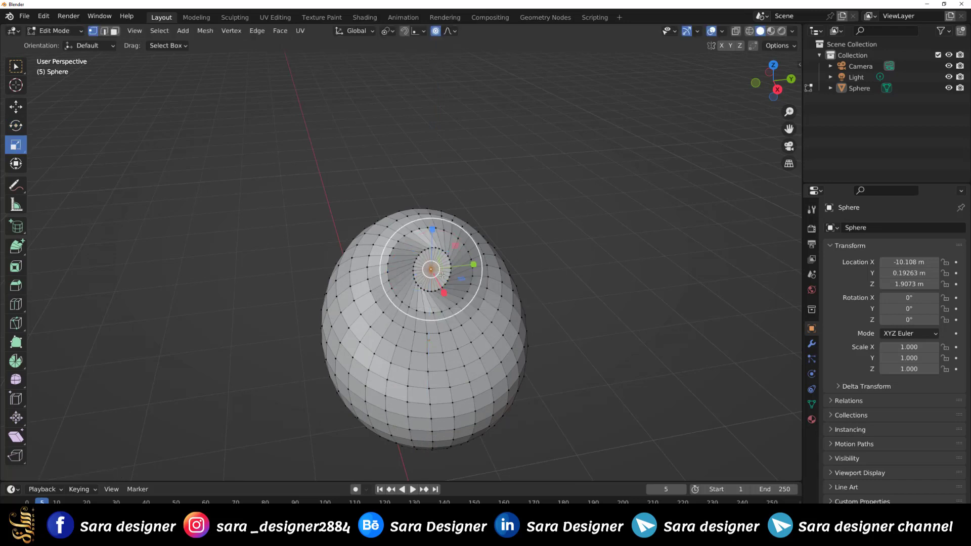
pyautogui.press('s')
pyautogui.scroll(-4, 454, 274)
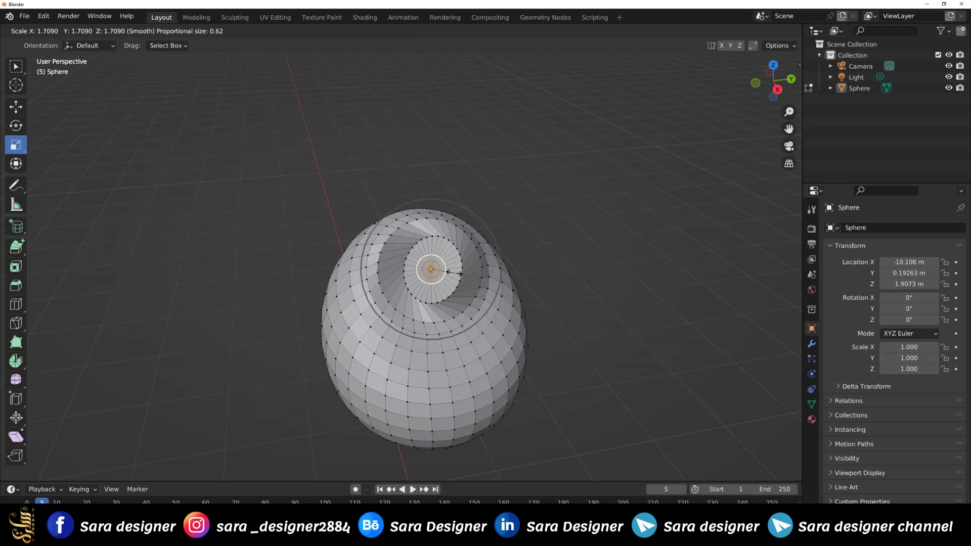
pyautogui.scroll(-3, 454, 273)
pyautogui.scroll(-3, 454, 273)
pyautogui.scroll(-3, 456, 274)
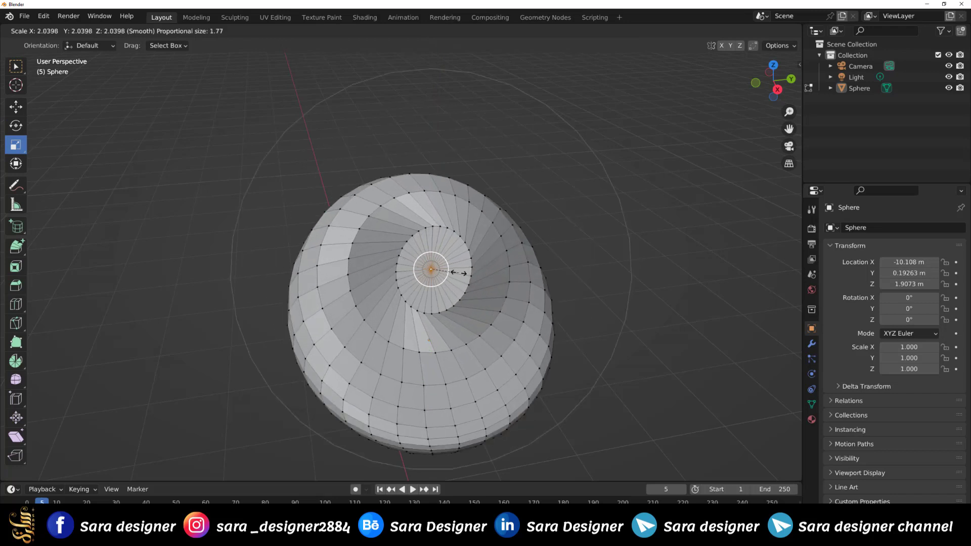
pyautogui.scroll(-3, 458, 273)
pyautogui.scroll(-2, 458, 273)
pyautogui.scroll(4, 458, 273)
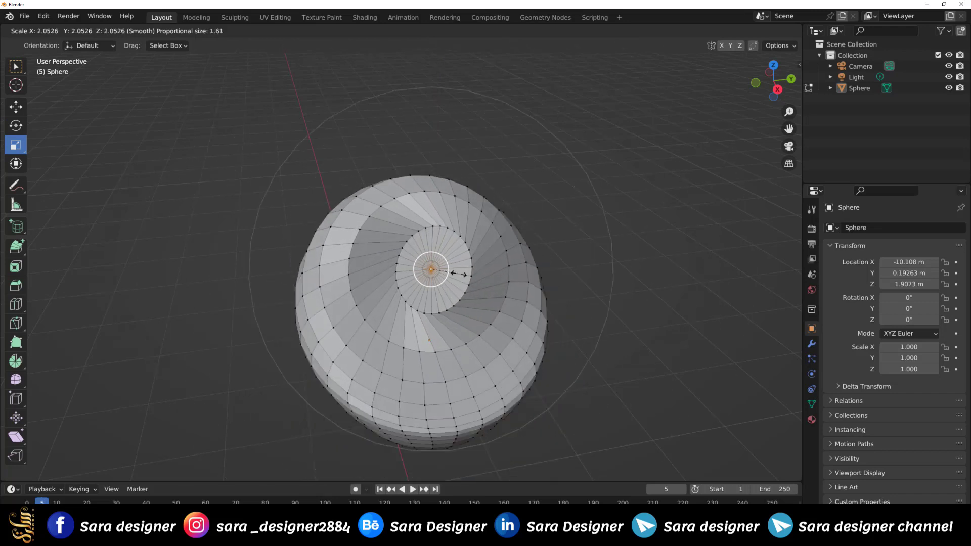
pyautogui.scroll(5, 455, 273)
pyautogui.scroll(5, 450, 273)
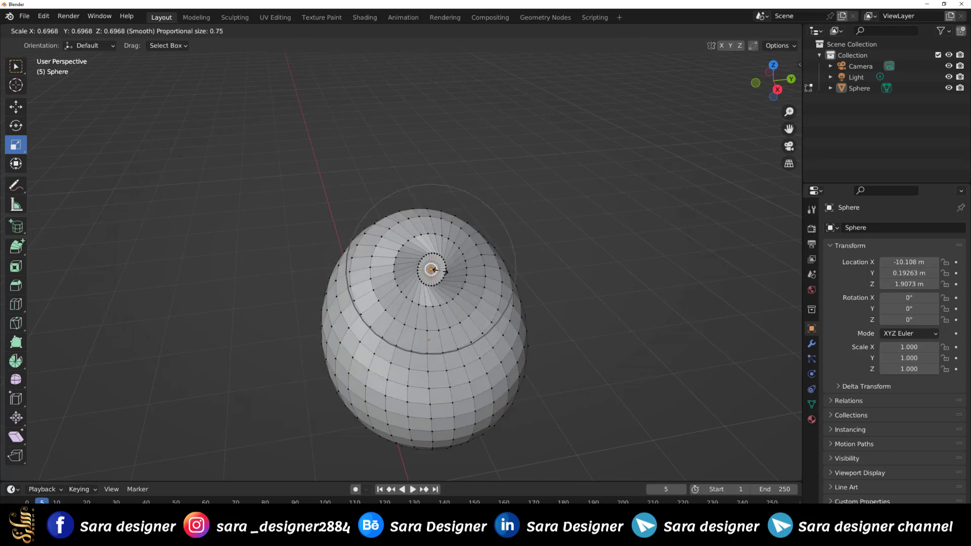
pyautogui.scroll(3, 431, 270)
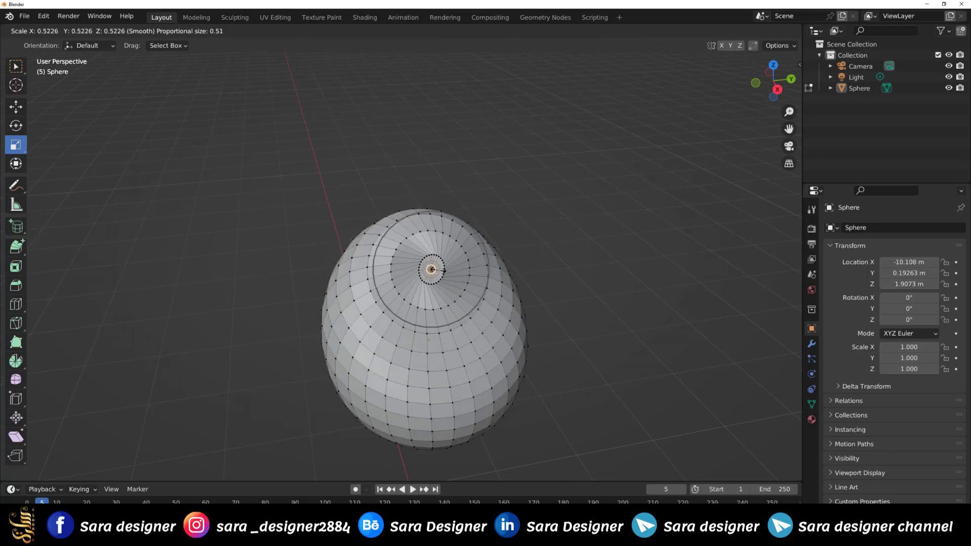
pyautogui.scroll(3, 431, 270)
pyautogui.scroll(3, 431, 270)
pyautogui.scroll(2, 432, 270)
pyautogui.scroll(-4, 431, 270)
pyautogui.scroll(-5, 431, 270)
pyautogui.scroll(-6, 431, 270)
pyautogui.scroll(-7, 432, 270)
pyautogui.scroll(-2, 432, 270)
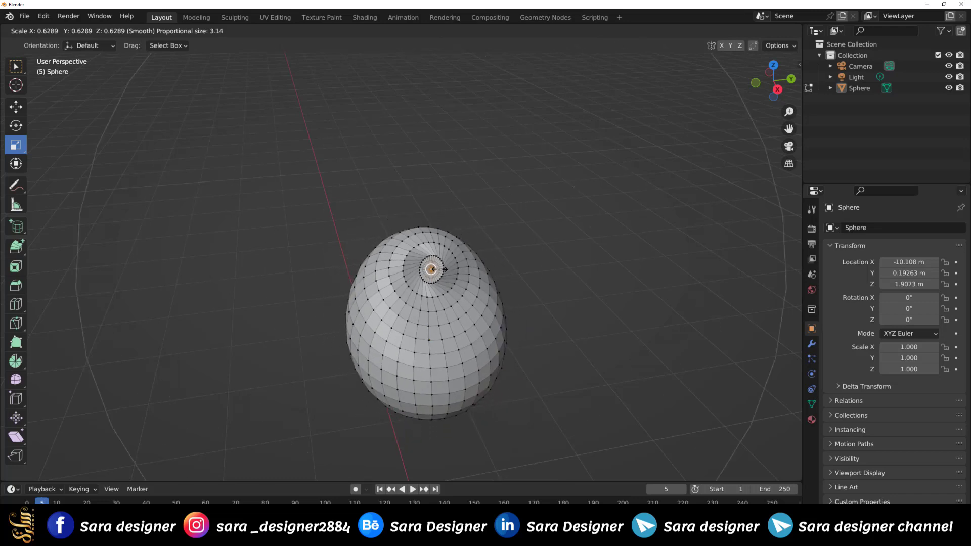
pyautogui.scroll(-2, 432, 269)
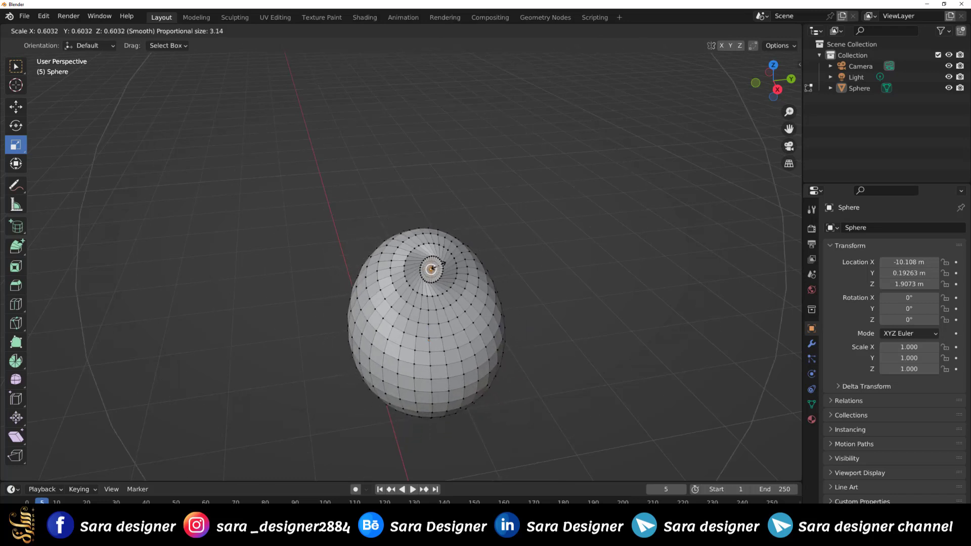
pyautogui.click(474, 273)
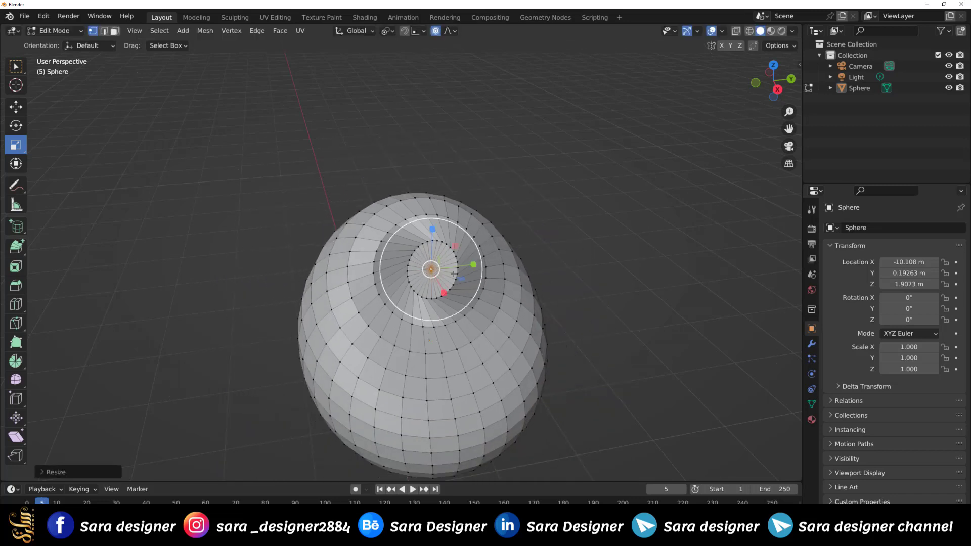
# Return to Object Mode and delete the sphere, leaving only camera and light
pyautogui.scroll(-2, 474, 274)
pyautogui.scroll(-2, 471, 272)
pyautogui.click(541, 274)
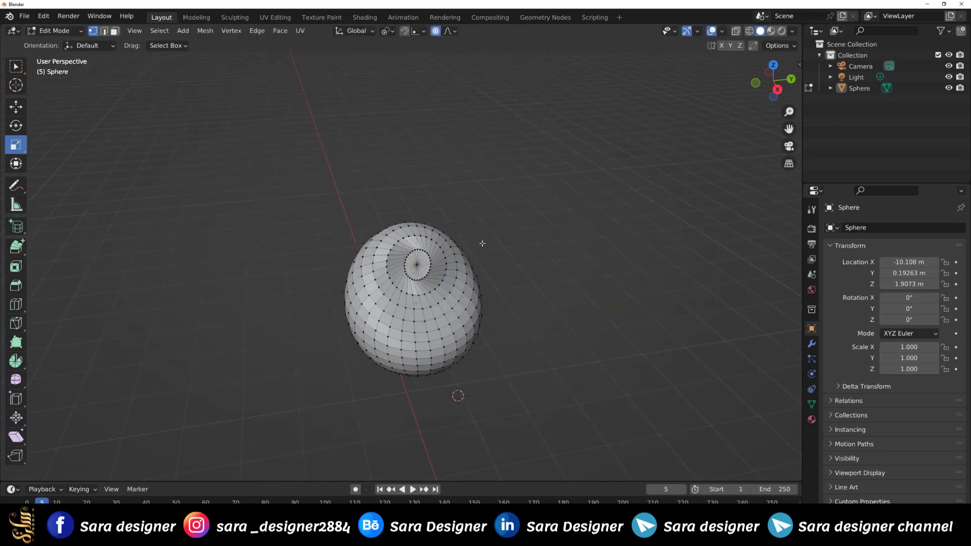
pyautogui.press('Tab')
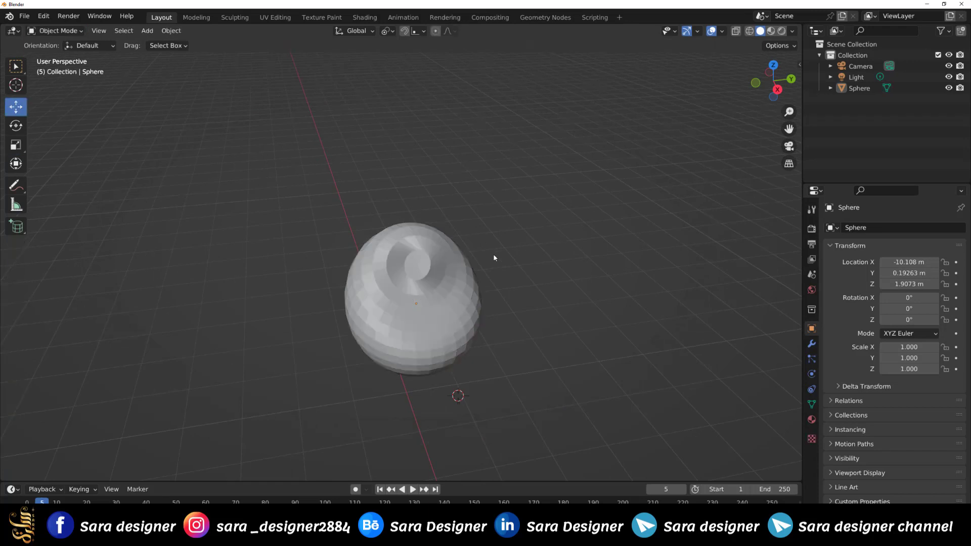
pyautogui.scroll(-2, 471, 259)
pyautogui.scroll(-2, 441, 259)
pyautogui.click(424, 284)
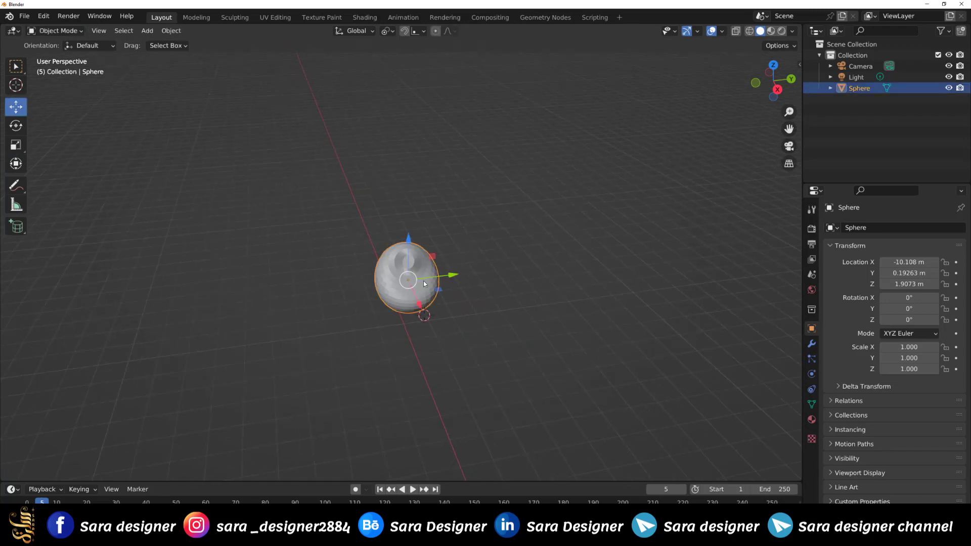
pyautogui.press('Delete')
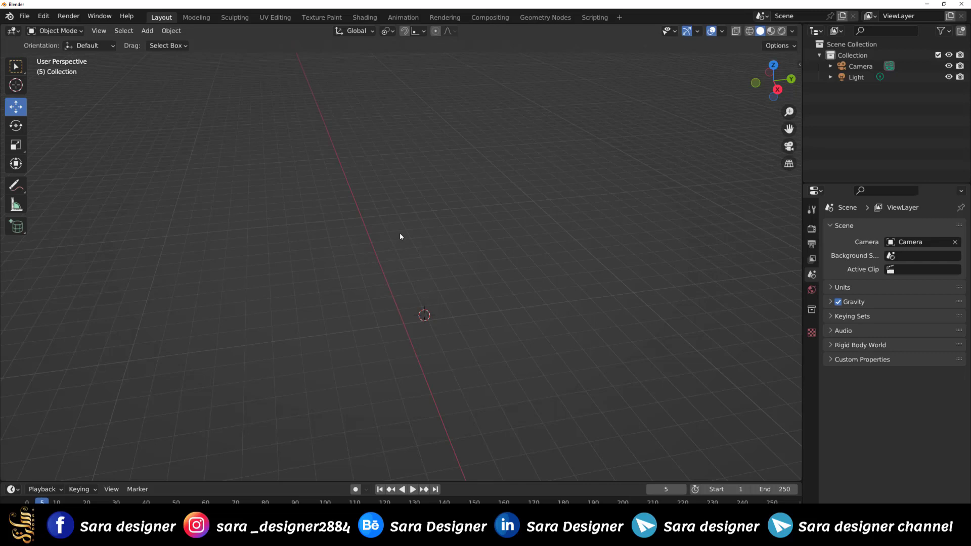
# Add a cube mesh to the scene and orbit the view to see it at an angle
pyautogui.hotkey('shift', 'a')
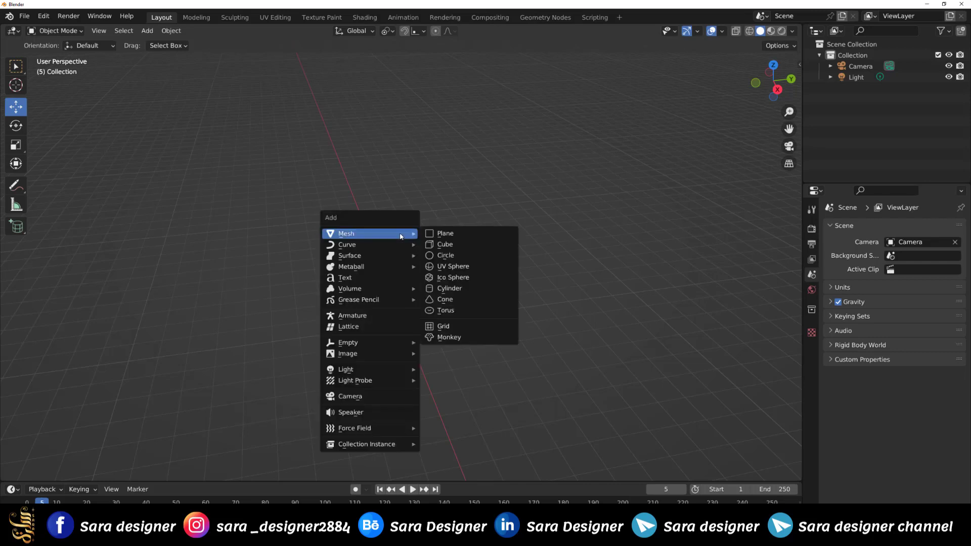
pyautogui.click(443, 245)
pyautogui.moveTo(440, 305); pyautogui.dragTo(446, 288, button='middle')
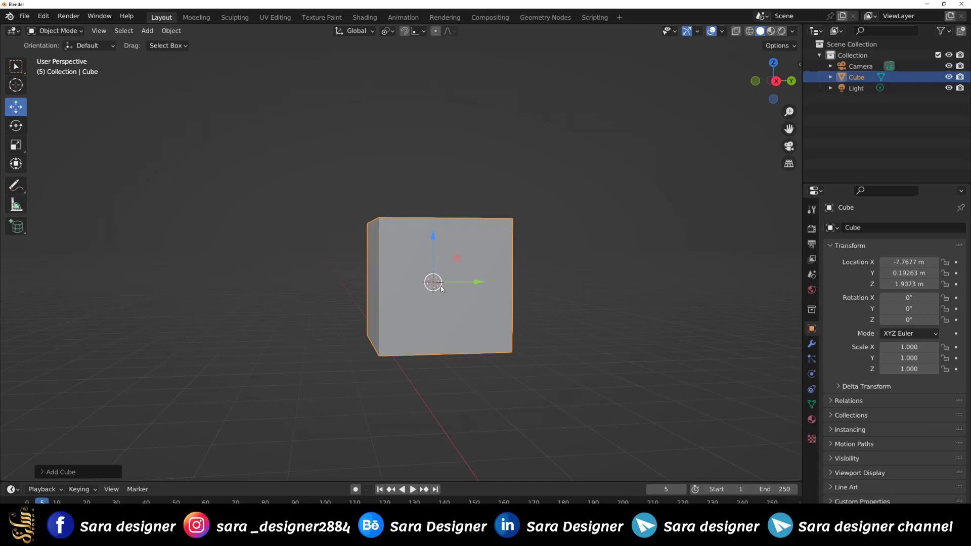
pyautogui.click(538, 307)
pyautogui.moveTo(538, 306)
pyautogui.mouseDown(button='middle')
pyautogui.moveTo(593, 332)
pyautogui.moveTo(700, 319)
pyautogui.moveTo(696, 305)
pyautogui.moveTo(607, 347)
pyautogui.moveTo(654, 306)
pyautogui.moveTo(621, 336)
pyautogui.mouseUp(button='middle')
pyautogui.scroll(-3, 452, 326)
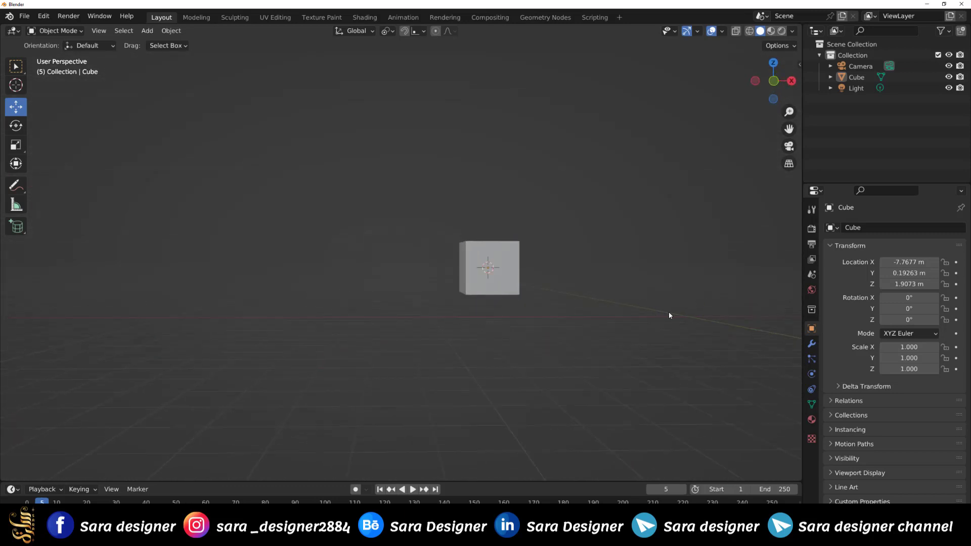
# Reposition the 3D cursor around the grid with Shift+right-click and the Cursor tool
pyautogui.keyDown('shift'); pyautogui.rightClick(384, 284); pyautogui.keyUp('shift')
pyautogui.keyDown('shift'); pyautogui.rightClick(430, 213); pyautogui.keyUp('shift')
pyautogui.keyDown('shift'); pyautogui.rightClick(545, 195); pyautogui.keyUp('shift')
pyautogui.keyDown('shift'); pyautogui.rightClick(522, 332); pyautogui.keyUp('shift')
pyautogui.click(16, 90)
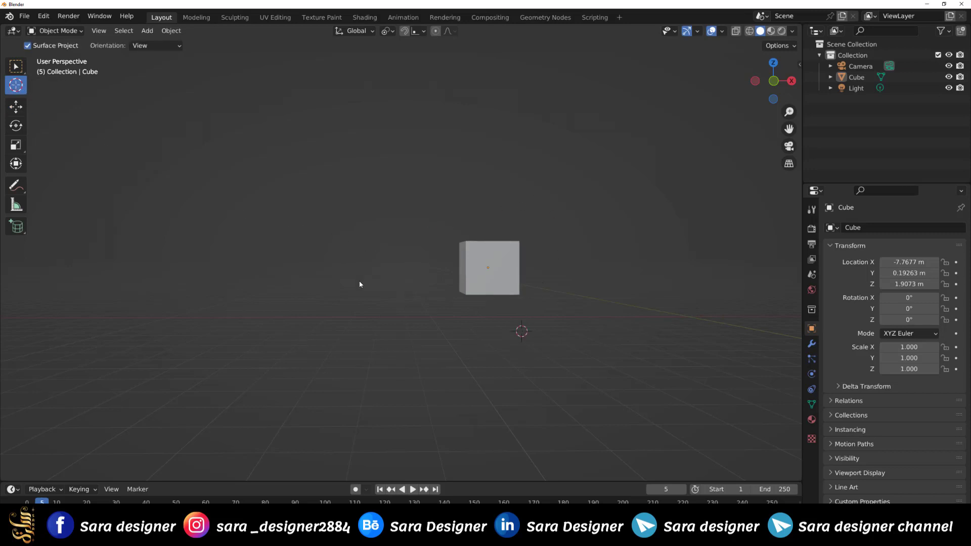
pyautogui.click(356, 283)
pyautogui.click(398, 380)
pyautogui.click(632, 338)
# Place the 3D cursor beside the cube, then snap it to the grid and to world origin
pyautogui.click(665, 316)
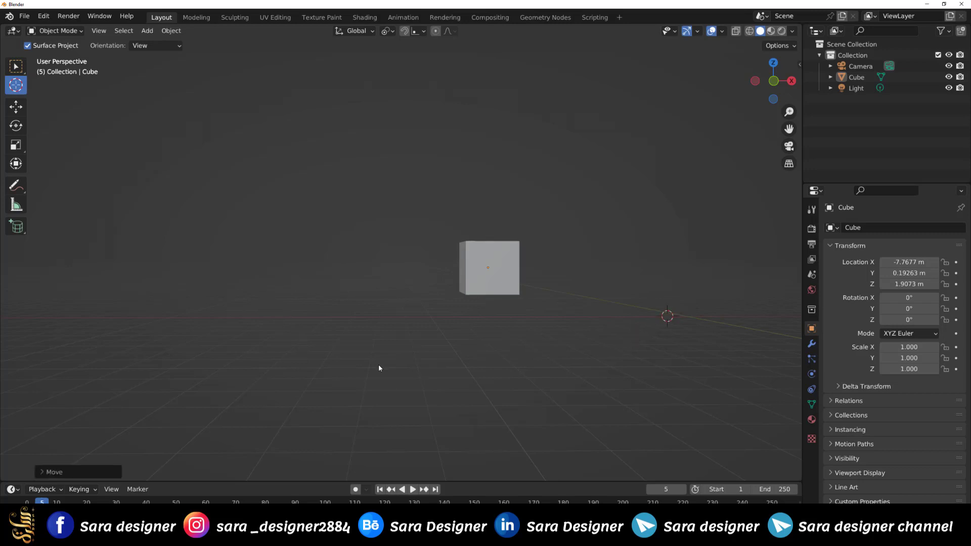
pyautogui.click(416, 288)
pyautogui.scroll(1, 450, 283)
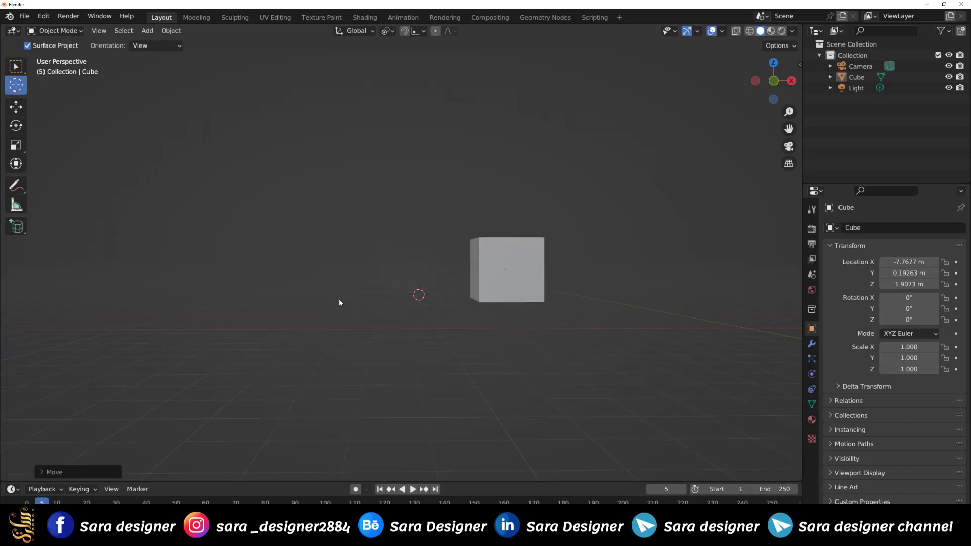
pyautogui.hotkey('shift', 's')
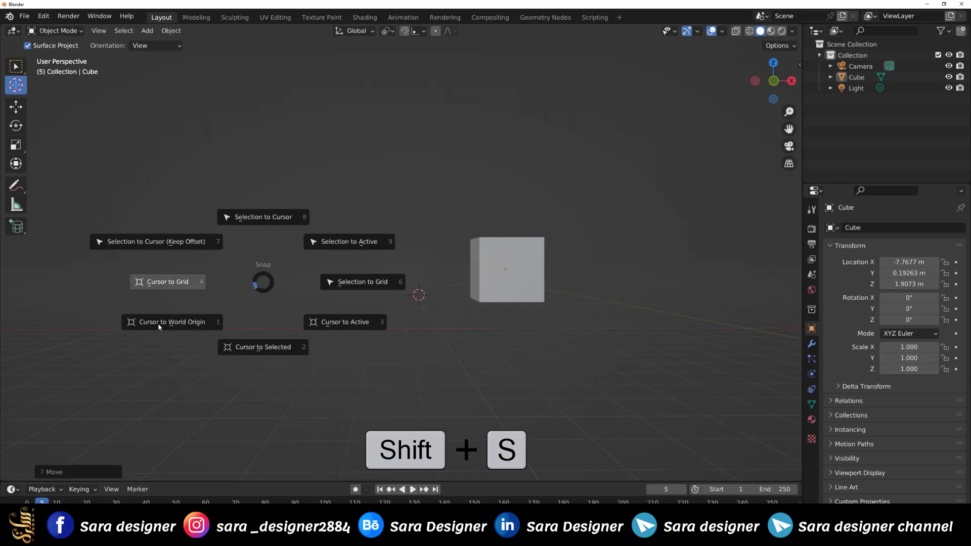
pyautogui.click(159, 322)
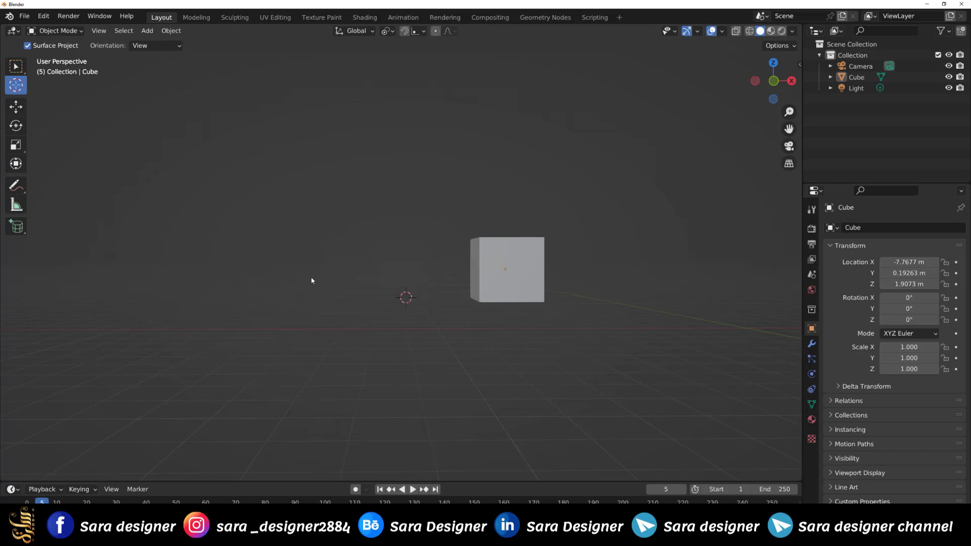
pyautogui.hotkey('shift', 's')
pyautogui.click(231, 317)
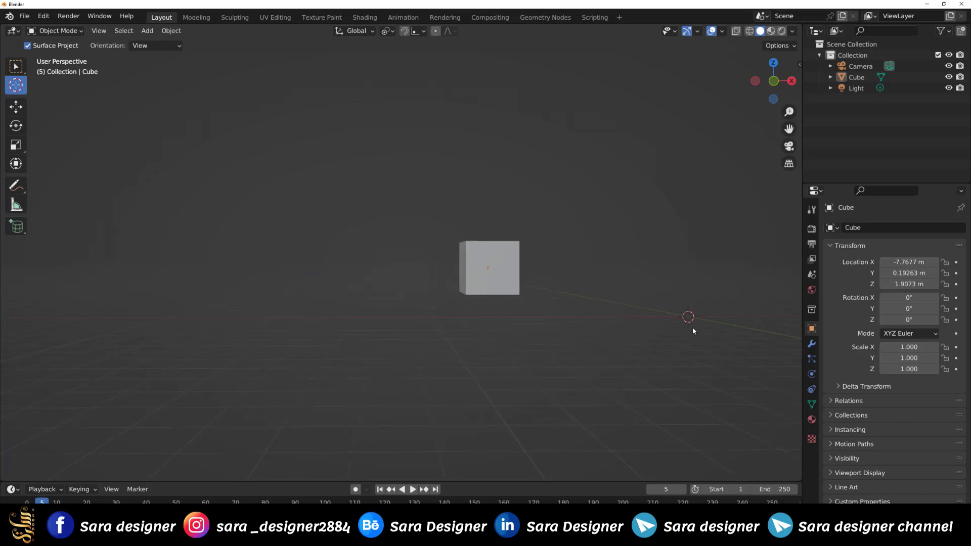
# Set the cursor on the cube's front face, send it back to world origin, and select the cube
pyautogui.moveTo(718, 310)
pyautogui.mouseDown(button='middle')
pyautogui.moveTo(697, 317)
pyautogui.moveTo(734, 366)
pyautogui.mouseUp(button='middle')
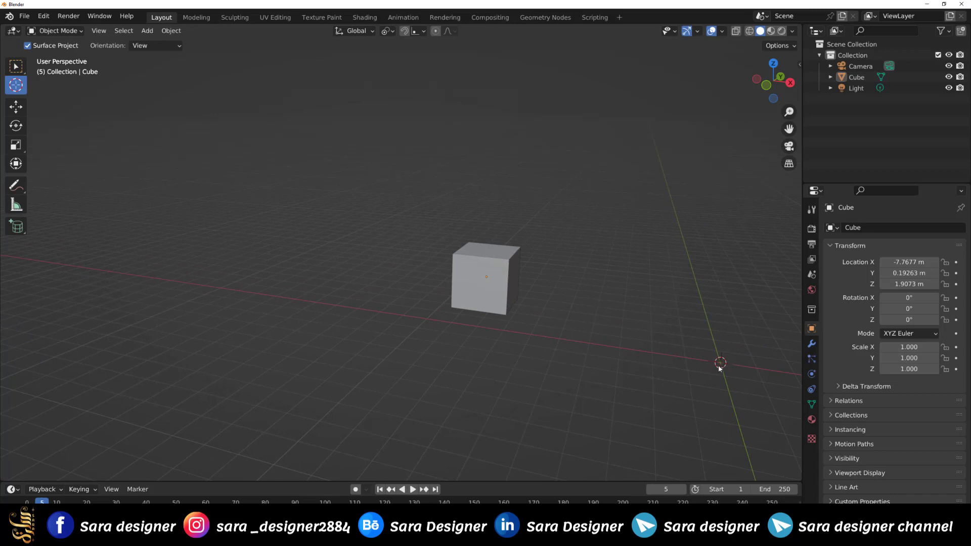
pyautogui.click(493, 286)
pyautogui.hotkey('shift', 's')
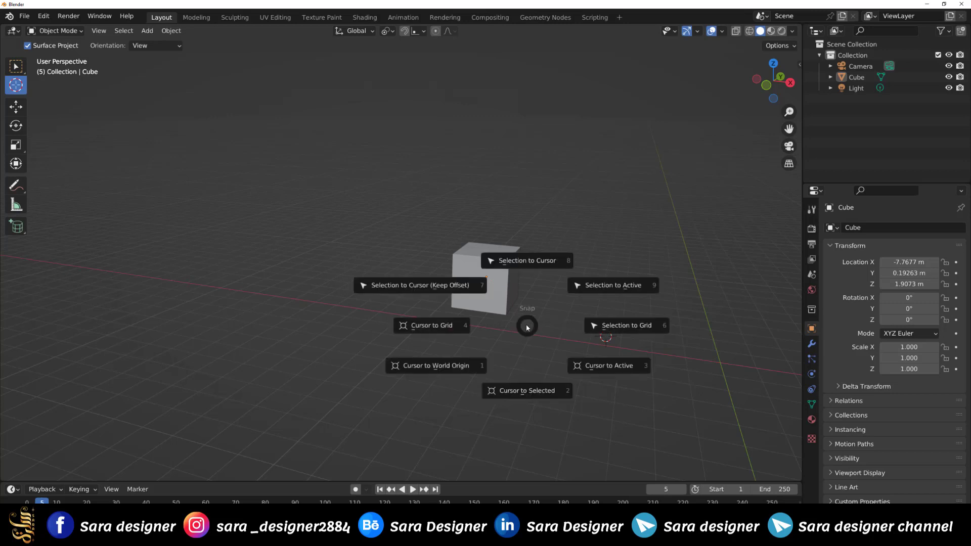
pyautogui.click(435, 366)
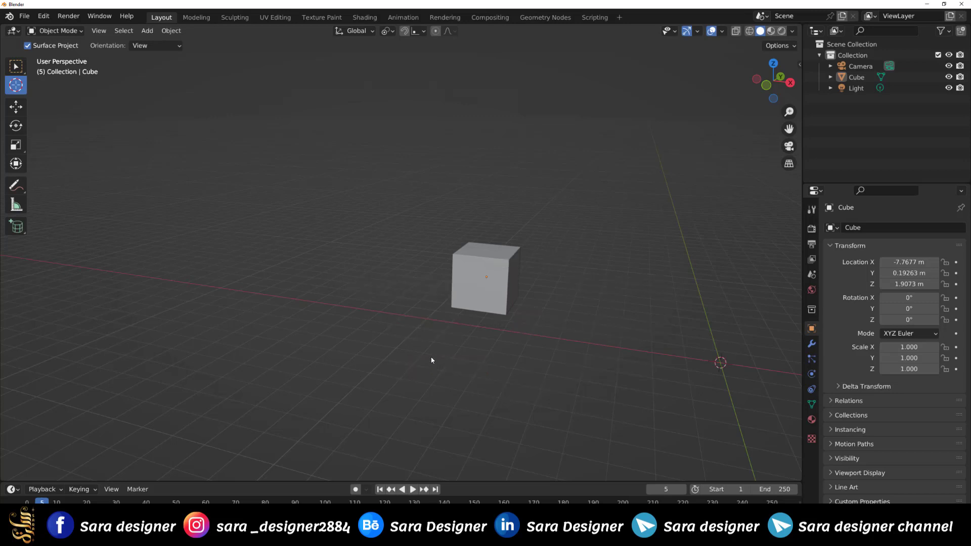
pyautogui.click(16, 66)
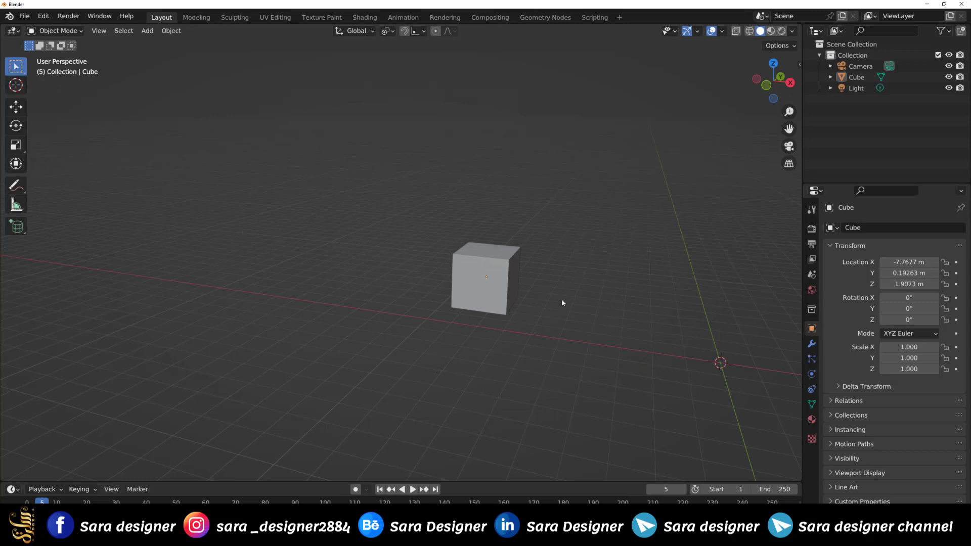
pyautogui.moveTo(501, 296); pyautogui.dragTo(478, 292, button='middle')
pyautogui.click(478, 293)
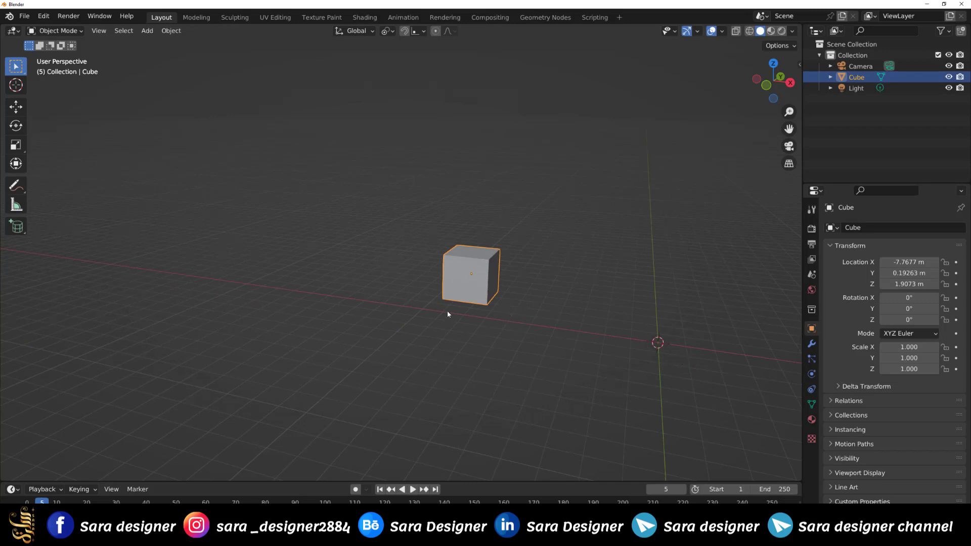
# Clear the cube's location back to 0 m with Alt+G
pyautogui.hotkey('alt', 'g')
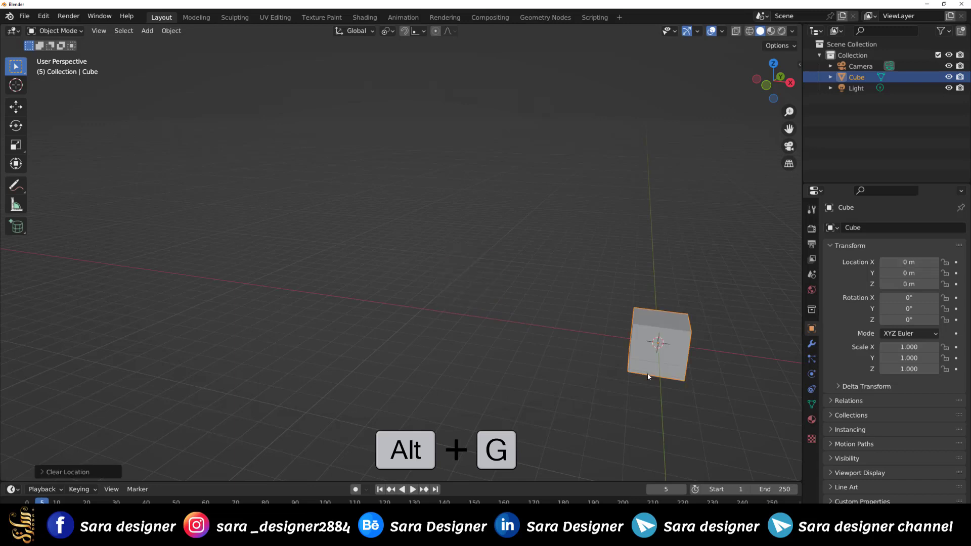
pyautogui.moveTo(546, 347)
pyautogui.mouseDown(button='middle')
pyautogui.moveTo(667, 327)
pyautogui.moveTo(496, 308)
pyautogui.moveTo(487, 343)
pyautogui.moveTo(455, 318)
pyautogui.moveTo(544, 390)
pyautogui.moveTo(585, 369)
pyautogui.moveTo(597, 380)
pyautogui.moveTo(572, 381)
pyautogui.mouseUp(button='middle')
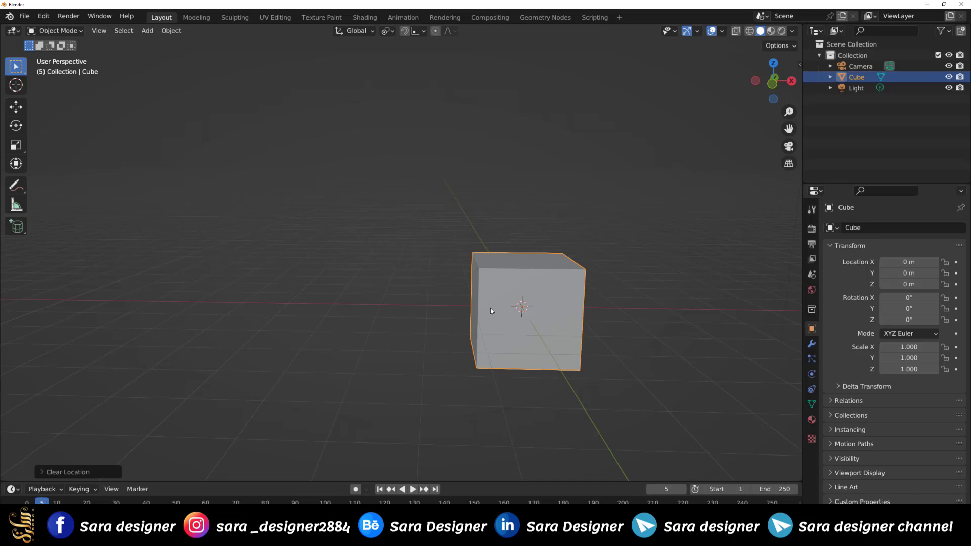
pyautogui.moveTo(490, 308); pyautogui.dragTo(528, 321, button='middle')
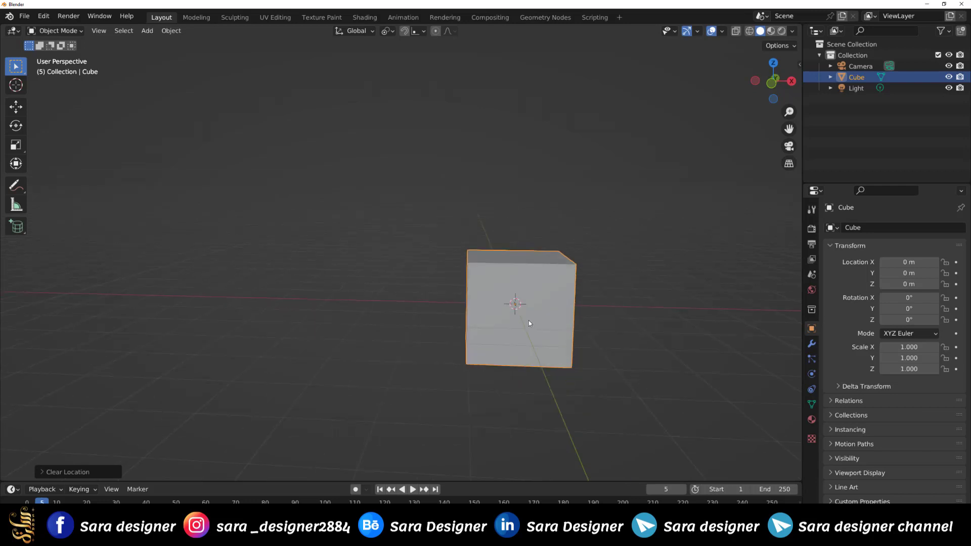
# Snap the 3D cursor back to the world origin
pyautogui.keyDown('shift'); pyautogui.rightClick(310, 277); pyautogui.keyUp('shift')
pyautogui.hotkey('shift', 's')
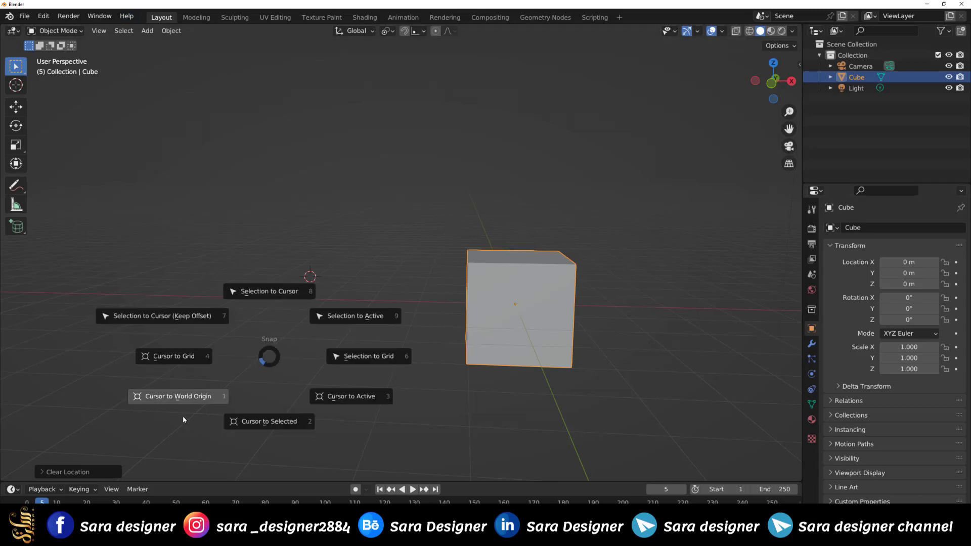
pyautogui.click(183, 416)
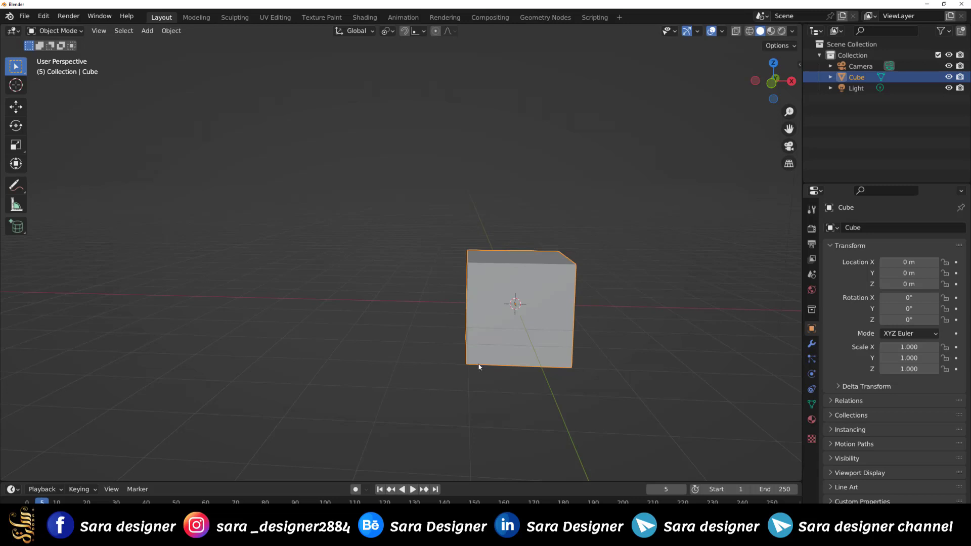
# Zoom in on the recentred cube and activate the Rotate tool
pyautogui.scroll(3, 561, 336)
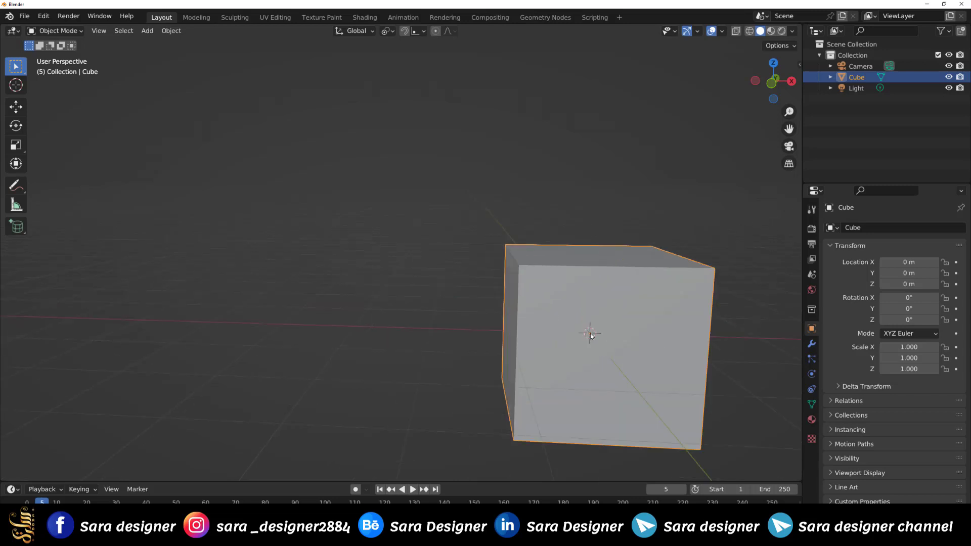
pyautogui.scroll(2, 608, 356)
pyautogui.scroll(2, 608, 356)
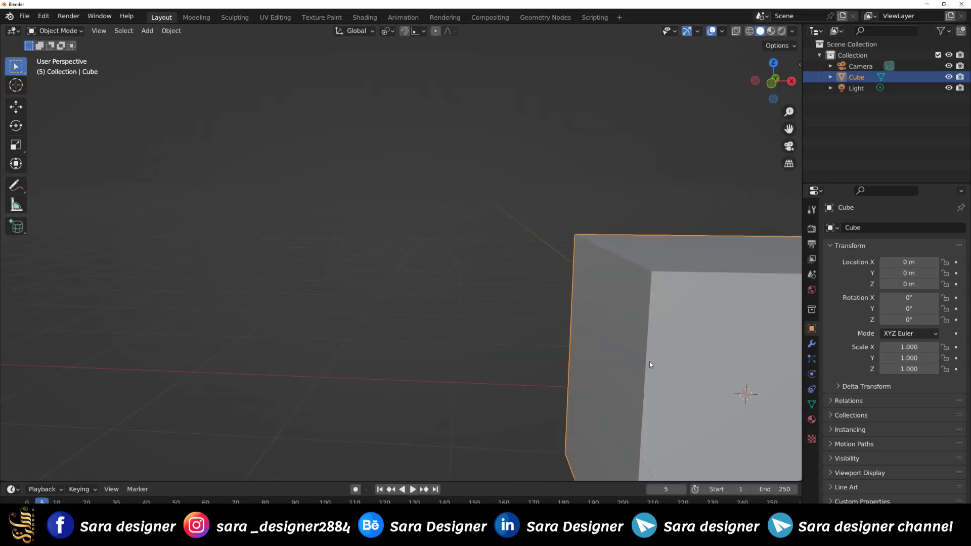
pyautogui.moveTo(717, 354)
pyautogui.keyDown('shift'); pyautogui.mouseDown(button='middle')
pyautogui.moveTo(497, 311)
pyautogui.moveTo(575, 287)
pyautogui.mouseUp(button='middle'); pyautogui.keyUp('shift')
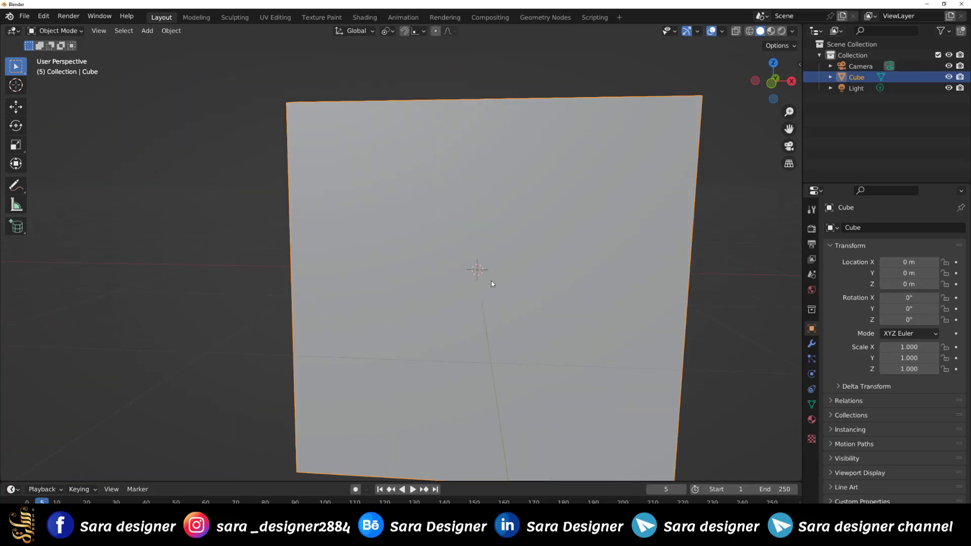
pyautogui.scroll(2, 492, 284)
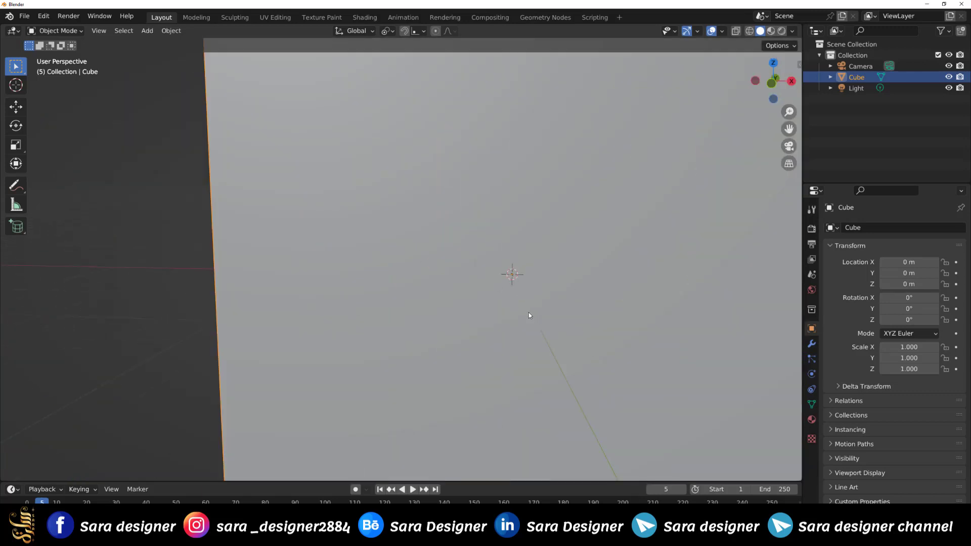
pyautogui.hotkey('shift', 'space')
pyautogui.press('r')
pyautogui.scroll(-3, 525, 300)
# Tilt the cube to about -6.5° around the X axis
pyautogui.scroll(-2, 538, 327)
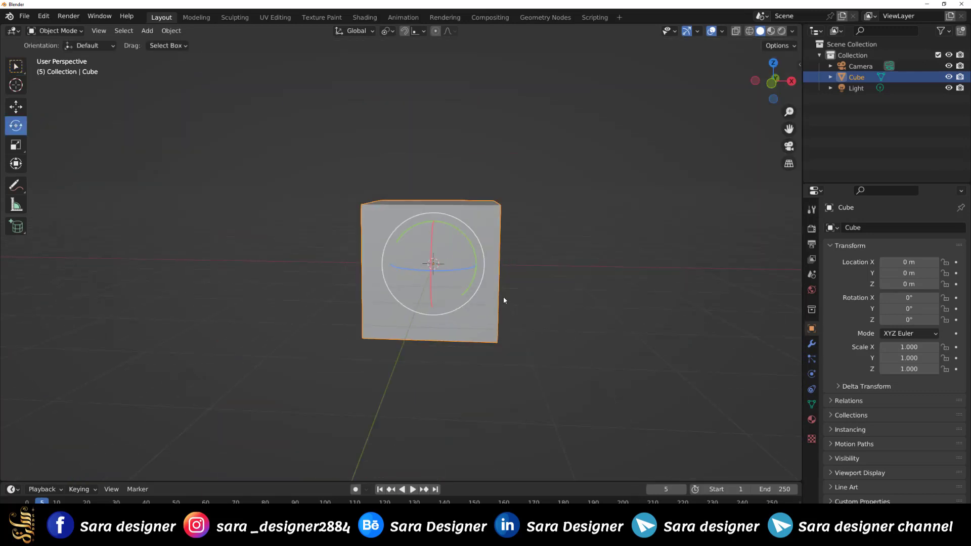
pyautogui.moveTo(430, 241); pyautogui.dragTo(432, 211)
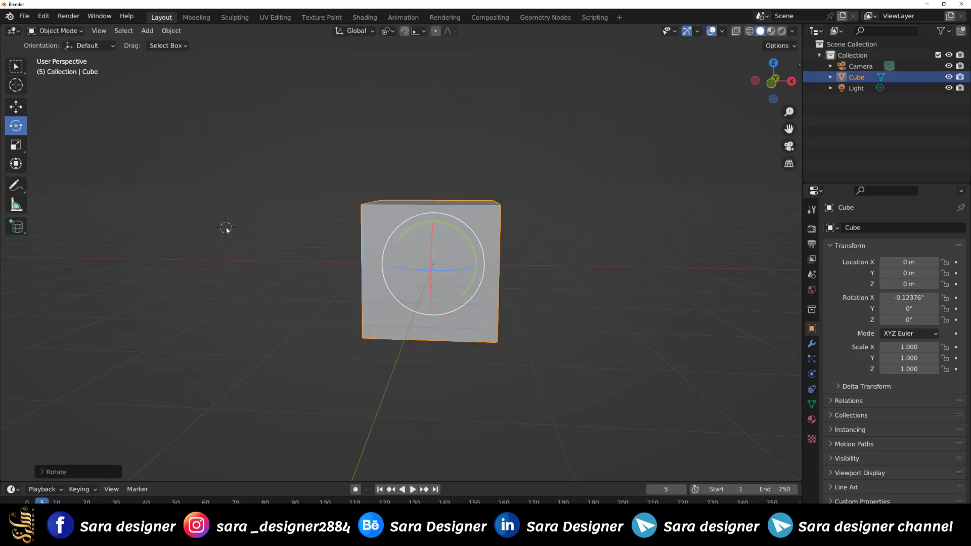
pyautogui.moveTo(432, 248); pyautogui.dragTo(429, 261)
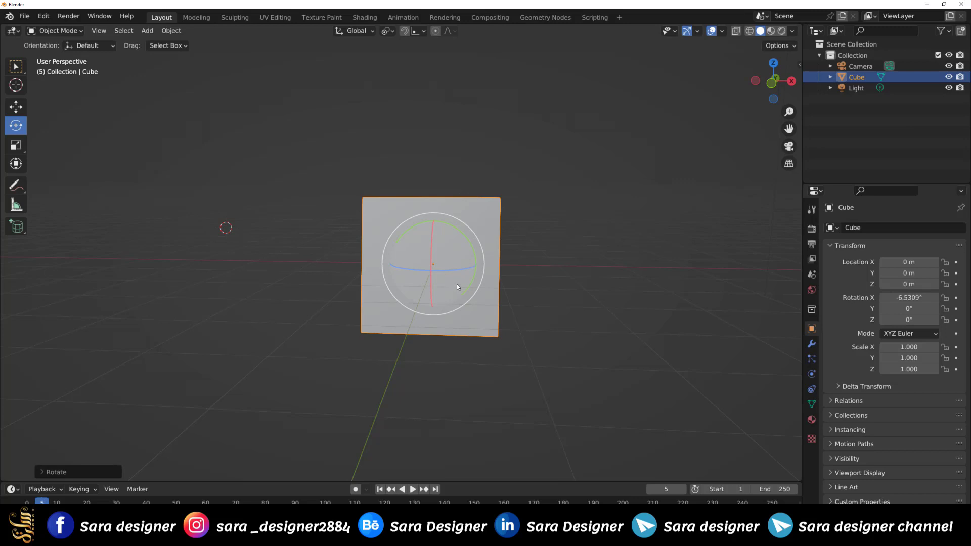
# Try a uniform scale and an X move on the cube, undoing both
pyautogui.press('s')
pyautogui.moveTo(463, 274); pyautogui.dragTo(487, 267)
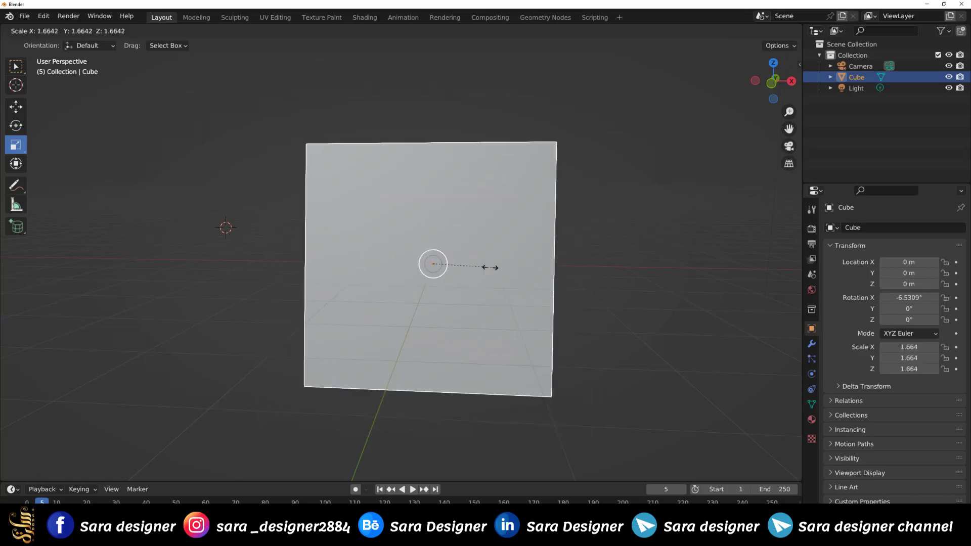
pyautogui.hotkey('ctrl', 'z')
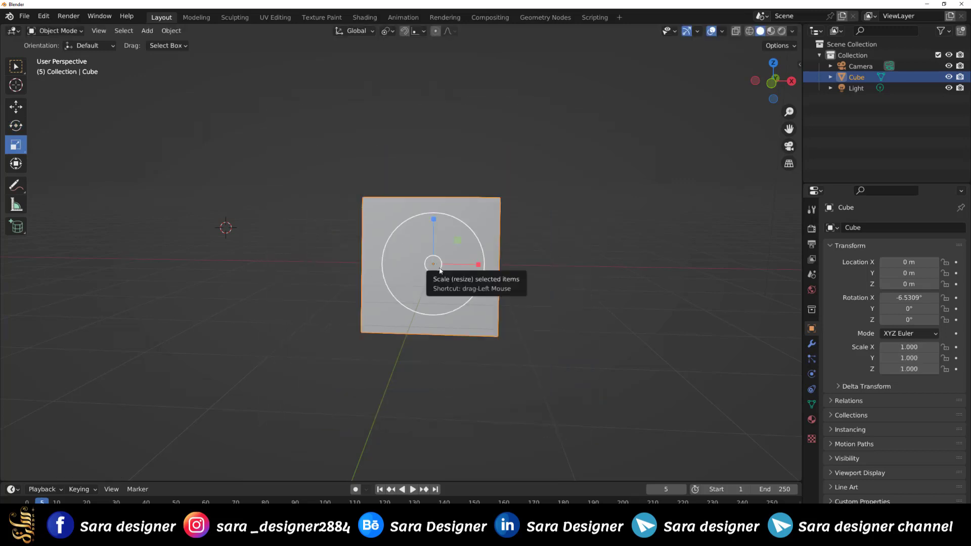
pyautogui.hotkey('shift', 'space')
pyautogui.press('g')
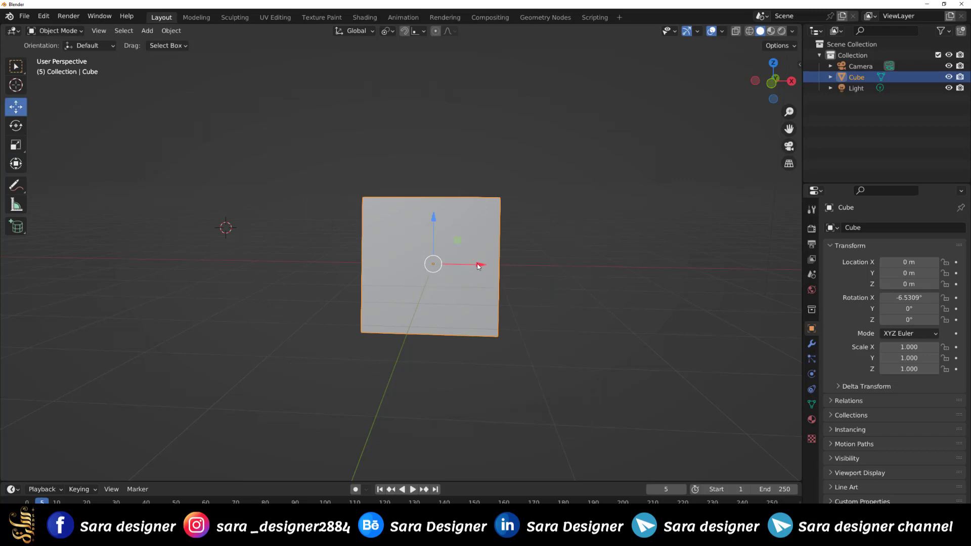
pyautogui.moveTo(478, 265); pyautogui.dragTo(480, 269)
pyautogui.hotkey('ctrl', 'z')
# Scale the cube into a thin upright slab, Y 0.129 and Z 2.082
pyautogui.moveTo(456, 313)
pyautogui.mouseDown(button='middle')
pyautogui.moveTo(485, 336)
pyautogui.moveTo(521, 337)
pyautogui.mouseUp(button='middle')
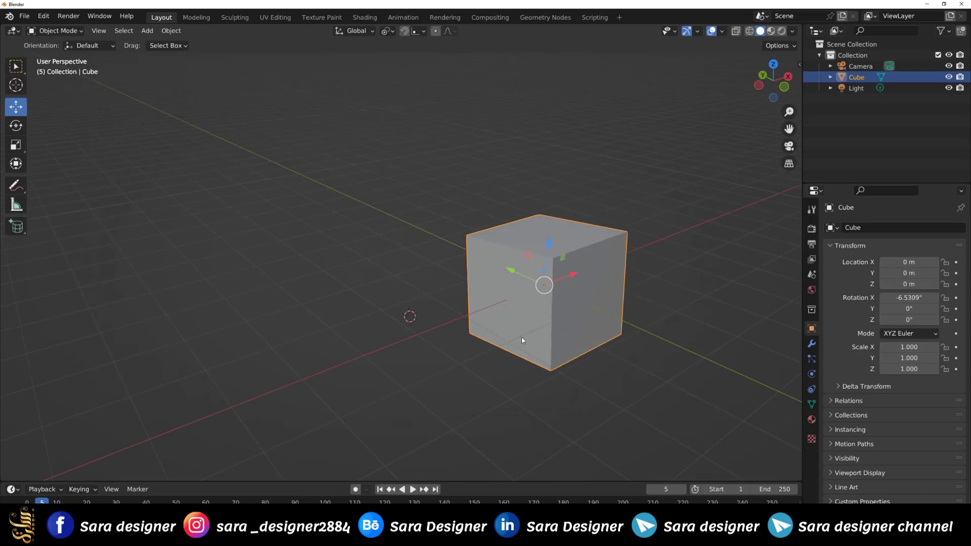
pyautogui.hotkey('shift', 'space')
pyautogui.press('s')
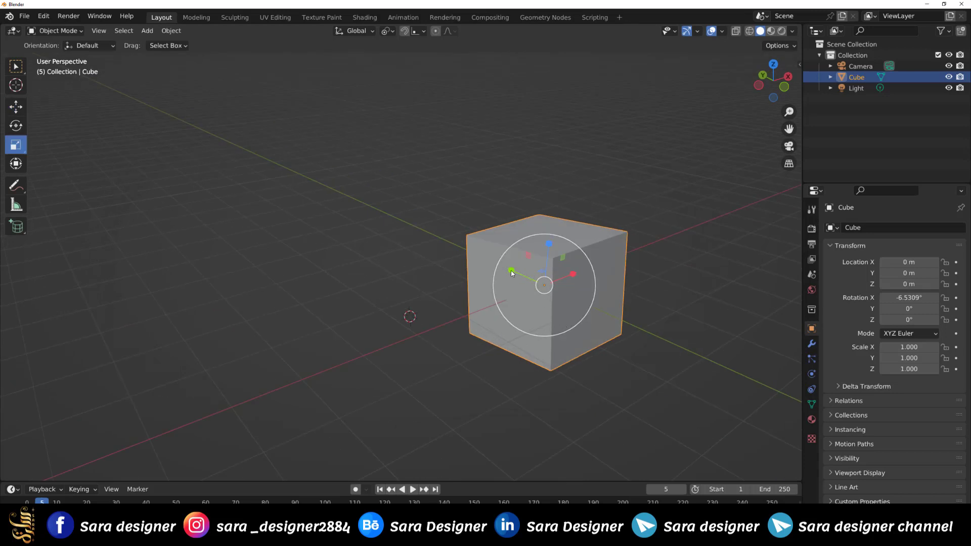
pyautogui.moveTo(512, 271); pyautogui.dragTo(541, 283)
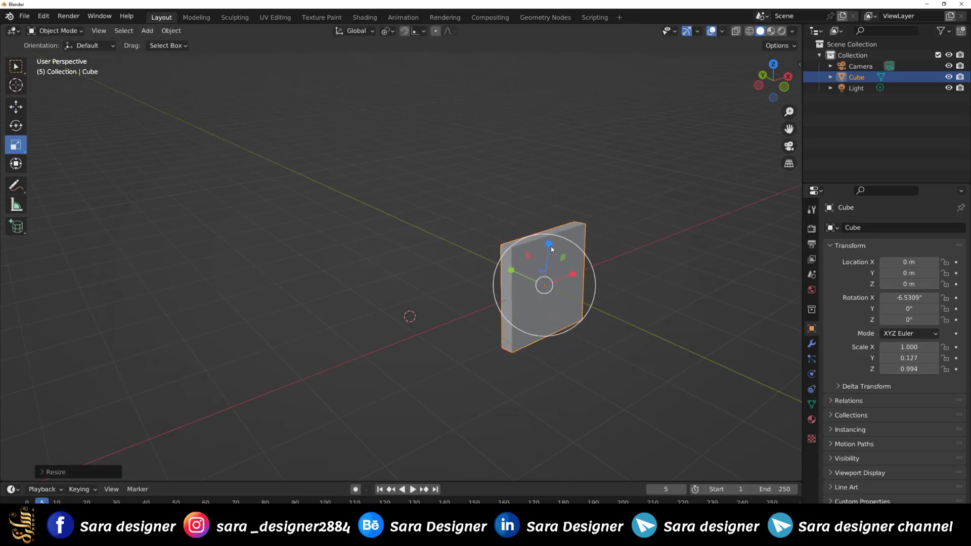
pyautogui.moveTo(549, 243); pyautogui.dragTo(542, 195)
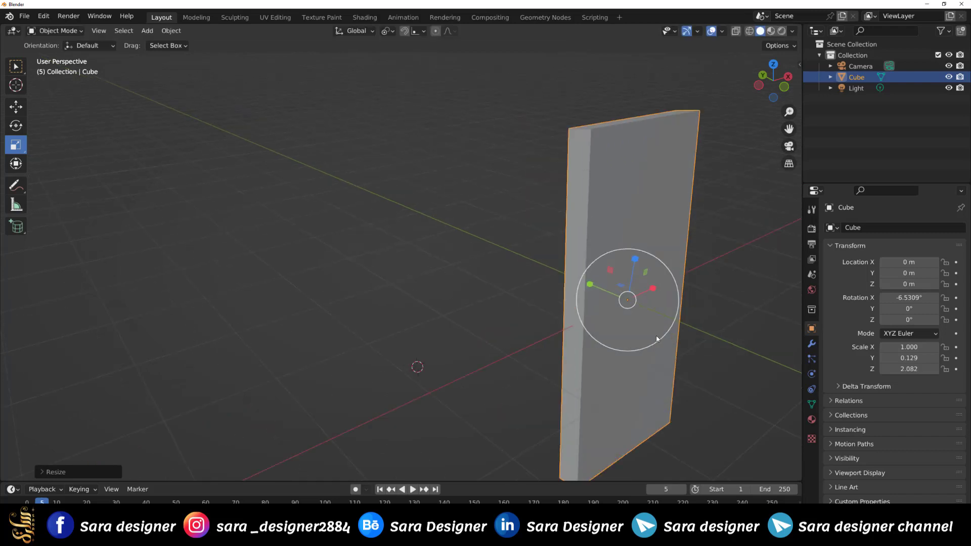
pyautogui.moveTo(651, 363); pyautogui.dragTo(488, 362, button='middle')
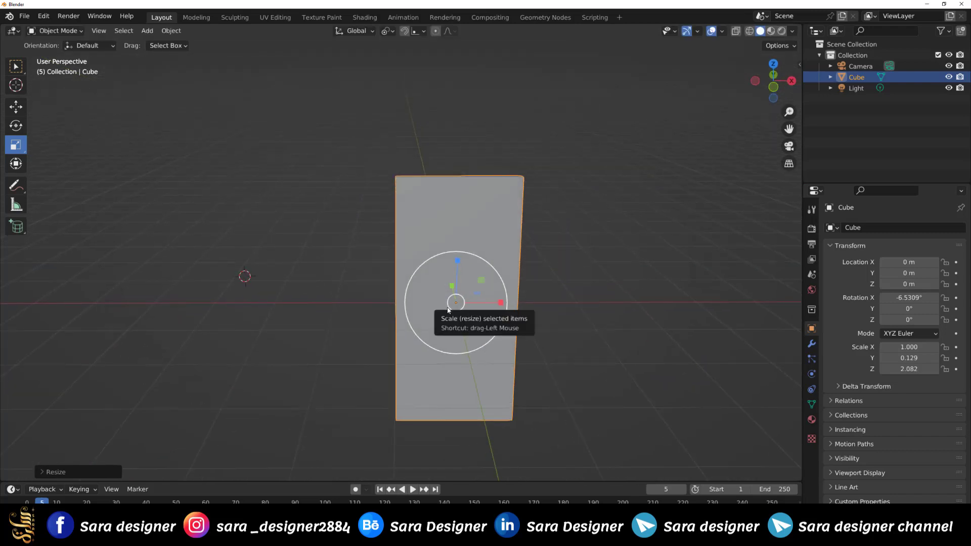
pyautogui.hotkey('shift', 'space')
pyautogui.press('g')
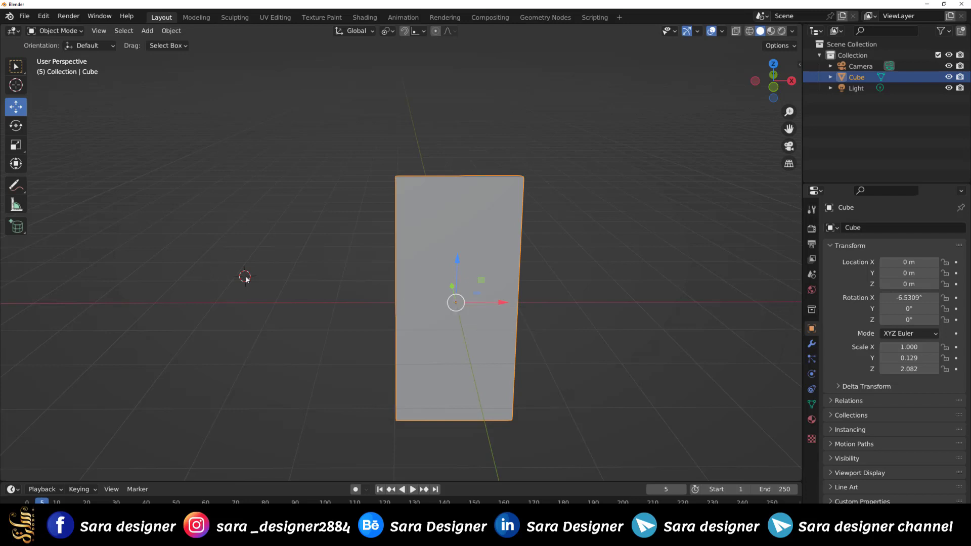
# Keep Median Point as pivot, deselect, and place the 3D cursor on the slab's right edge
pyautogui.click(387, 32)
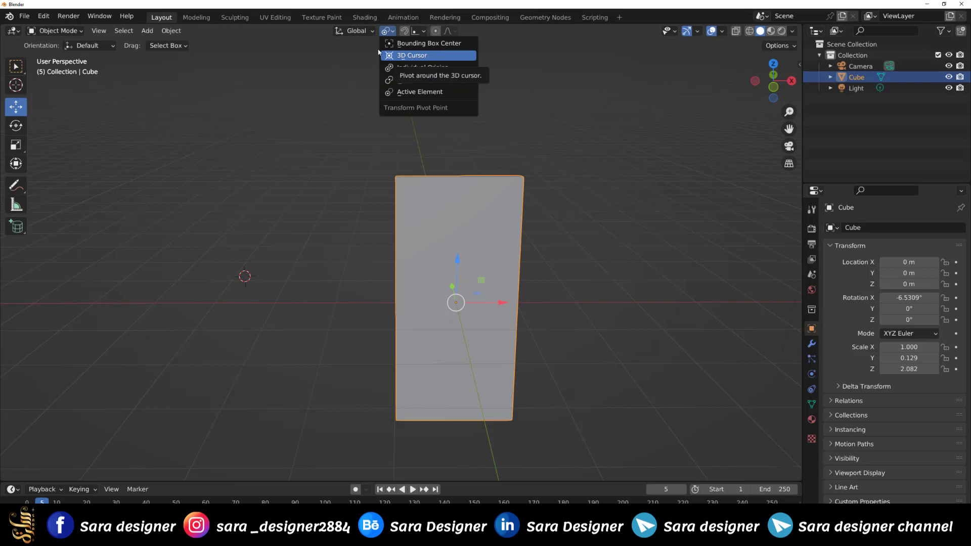
pyautogui.click(357, 31)
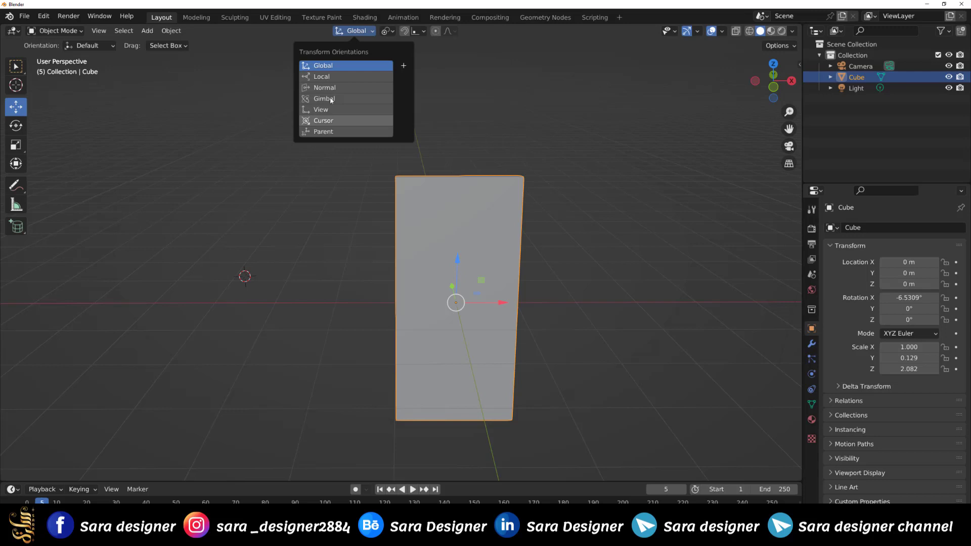
pyautogui.click(393, 32)
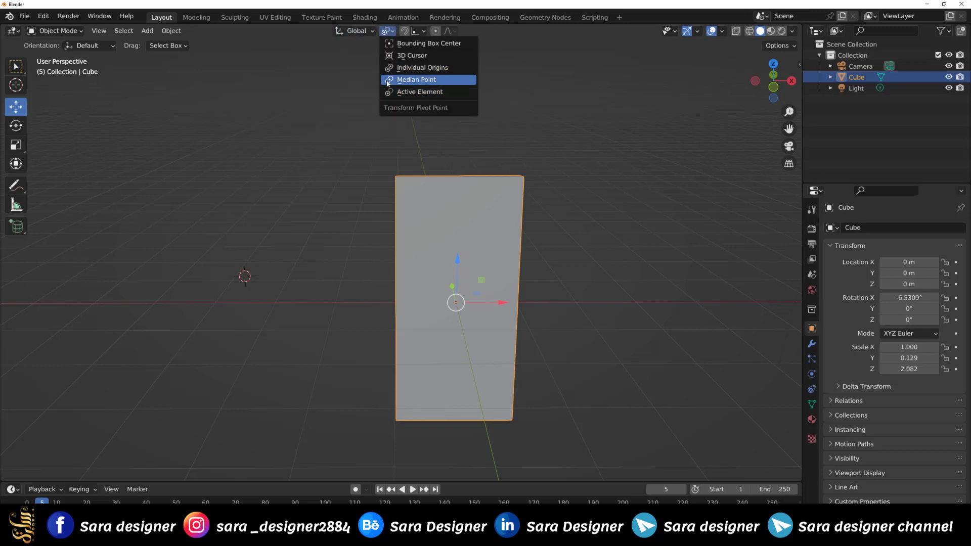
pyautogui.click(388, 81)
pyautogui.click(566, 377)
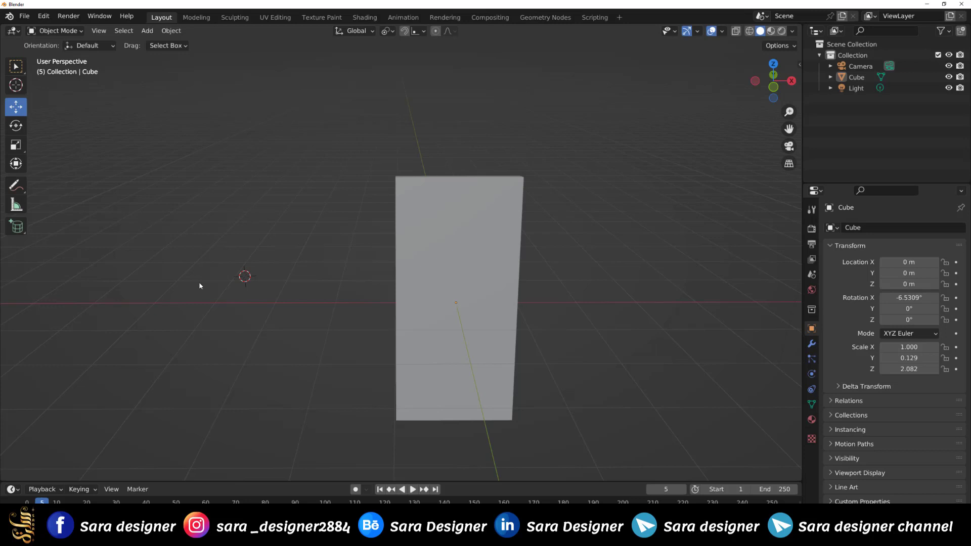
pyautogui.keyDown('shift'); pyautogui.rightClick(516, 304); pyautogui.keyUp('shift')
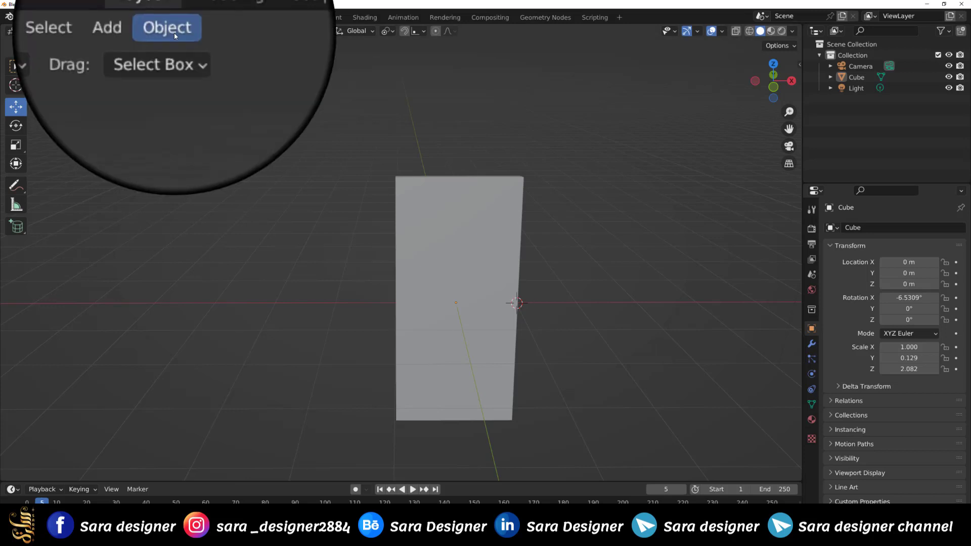
# Reselect the slab and set its origin to the 3D cursor at X 0.98338 m
pyautogui.click(171, 30)
pyautogui.moveTo(182, 68)
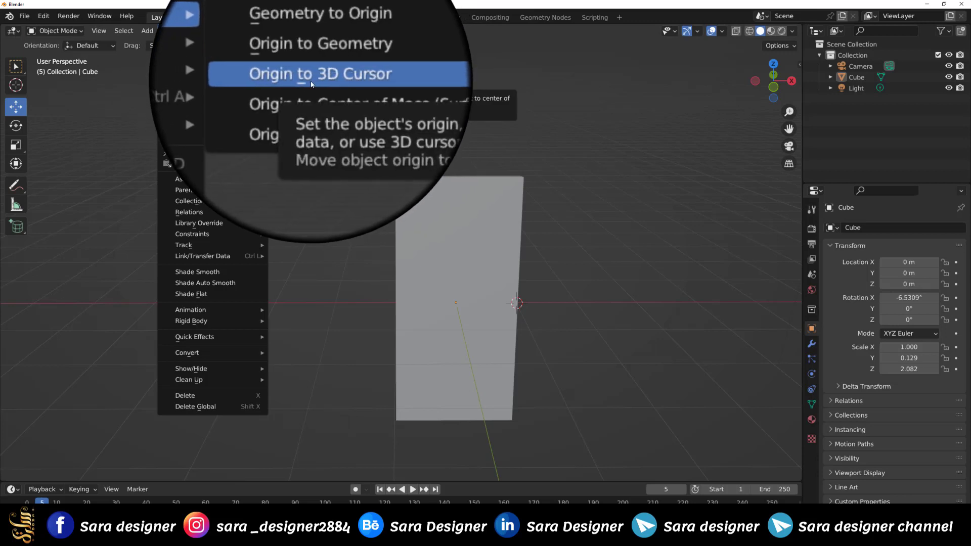
pyautogui.press('Escape')
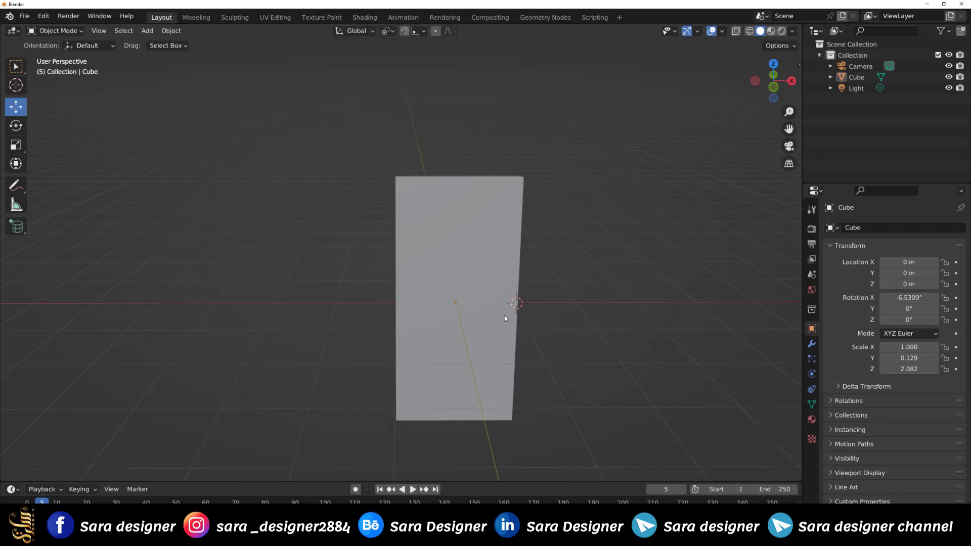
pyautogui.click(489, 330)
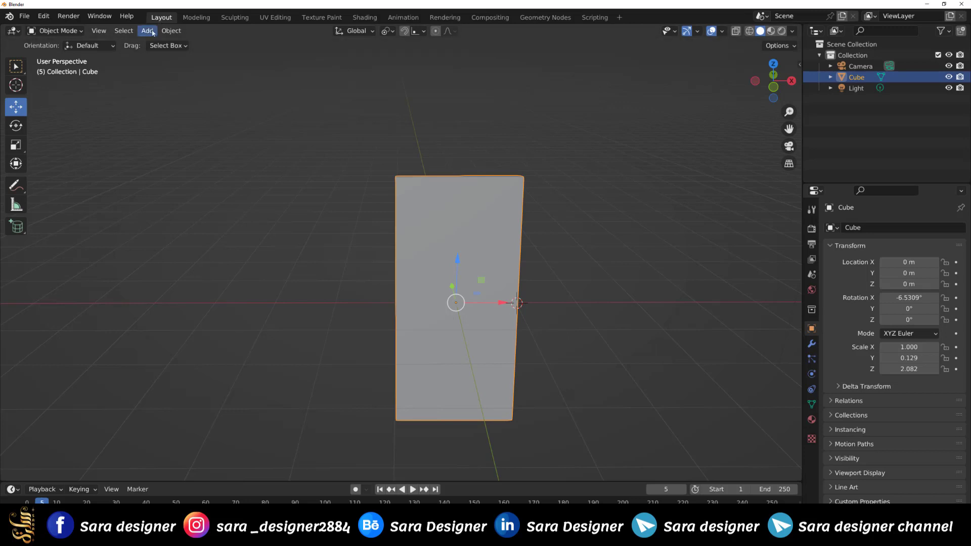
pyautogui.click(171, 30)
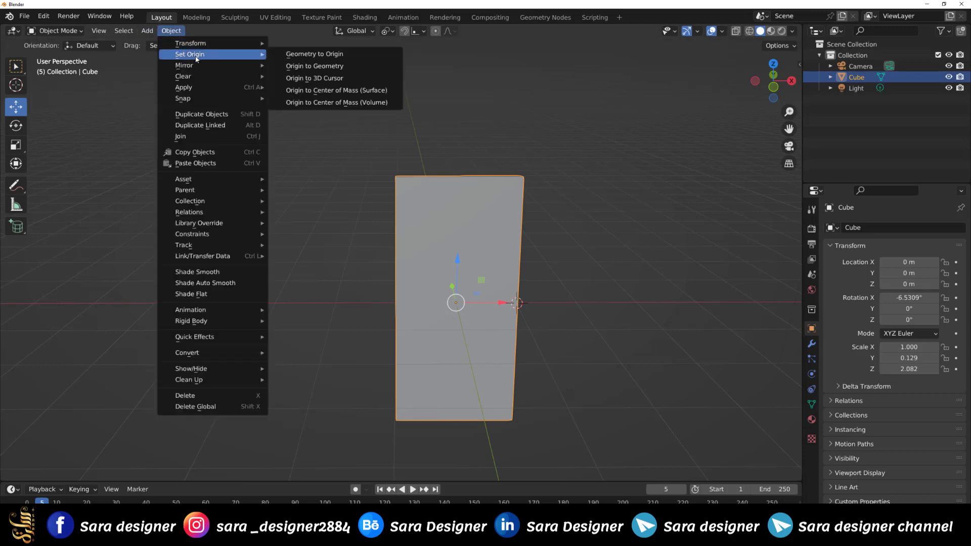
pyautogui.click(312, 79)
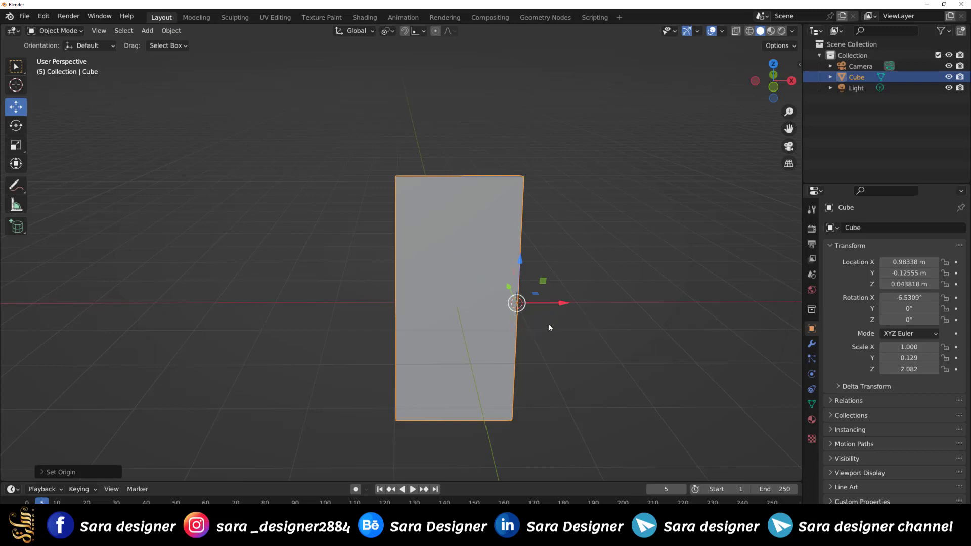
pyautogui.moveTo(548, 324); pyautogui.dragTo(585, 339, button='middle')
# Test a Z spin around the new origin, undo it, and orbit around the slab
pyautogui.hotkey('shift', 'space')
pyautogui.press('r')
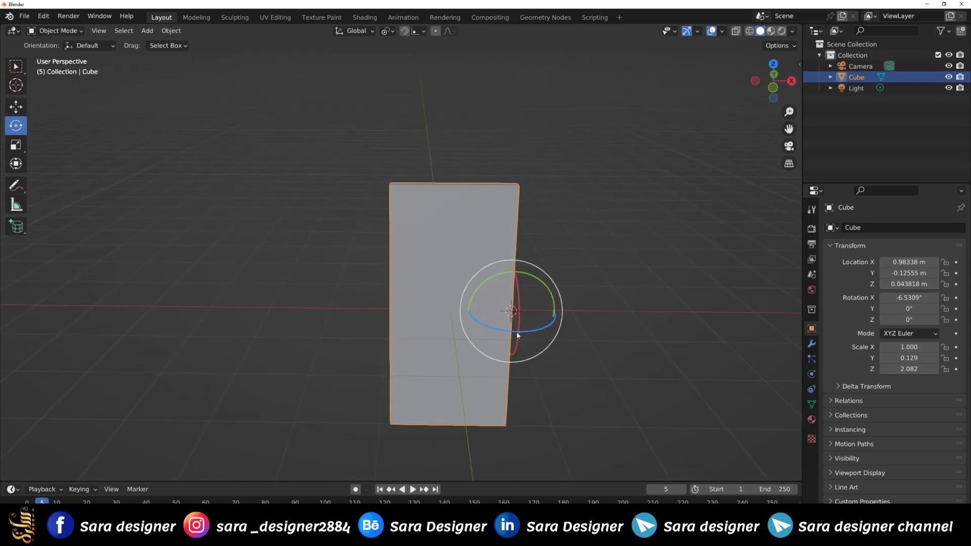
pyautogui.moveTo(524, 334)
pyautogui.mouseDown()
pyautogui.moveTo(567, 332)
pyautogui.moveTo(499, 332)
pyautogui.mouseUp()
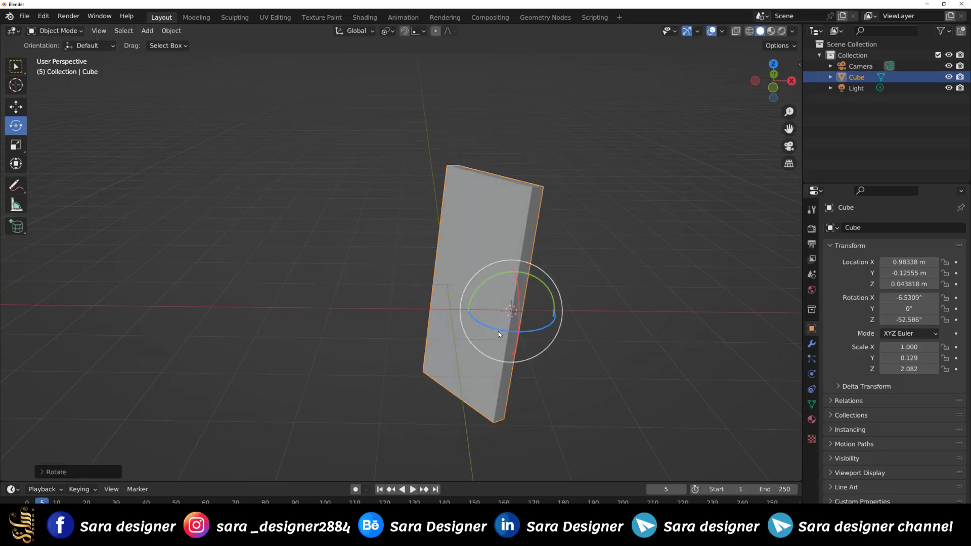
pyautogui.hotkey('ctrl', 'z')
pyautogui.moveTo(474, 339)
pyautogui.mouseDown(button='middle')
pyautogui.moveTo(593, 374)
pyautogui.moveTo(554, 382)
pyautogui.mouseUp(button='middle')
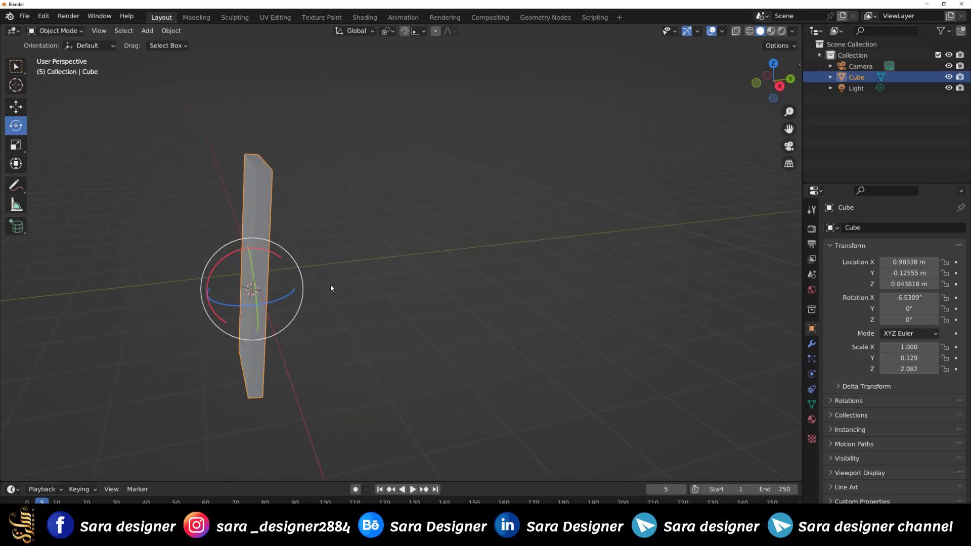
pyautogui.moveTo(330, 288)
pyautogui.mouseDown(button='middle')
pyautogui.moveTo(332, 321)
pyautogui.moveTo(335, 308)
pyautogui.moveTo(377, 322)
pyautogui.mouseUp(button='middle')
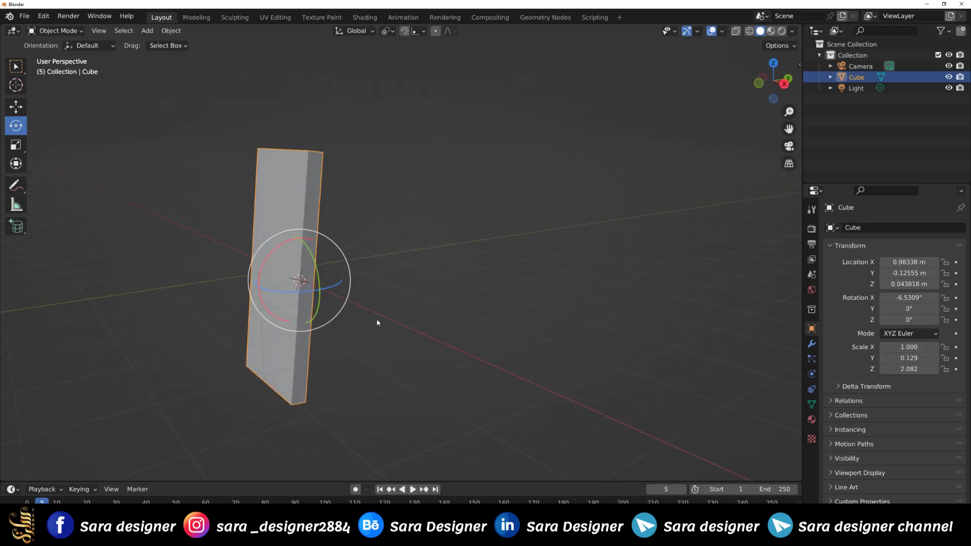
# Clear the slab's location and scale, then delete the cube
pyautogui.hotkey('ctrl', 'a')
pyautogui.click(377, 322)
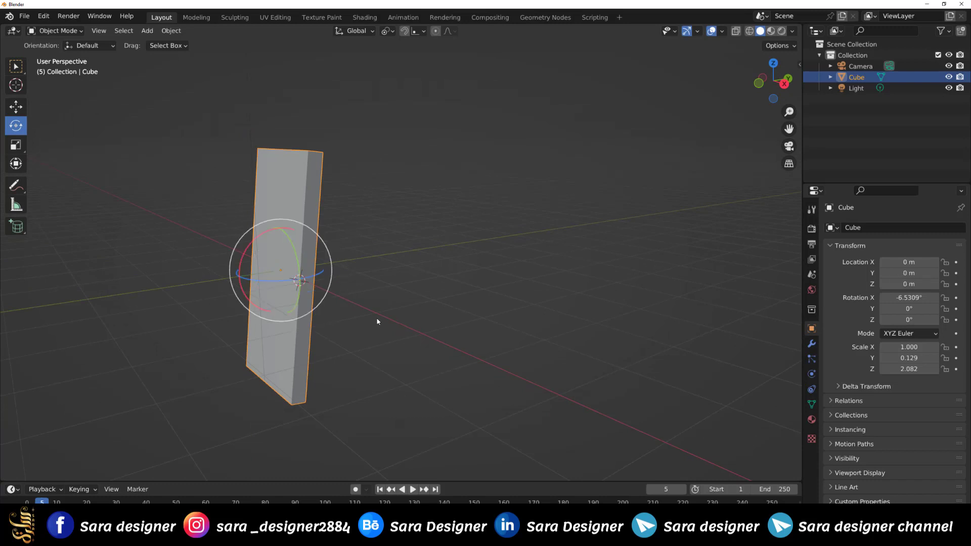
pyautogui.hotkey('alt', 's')
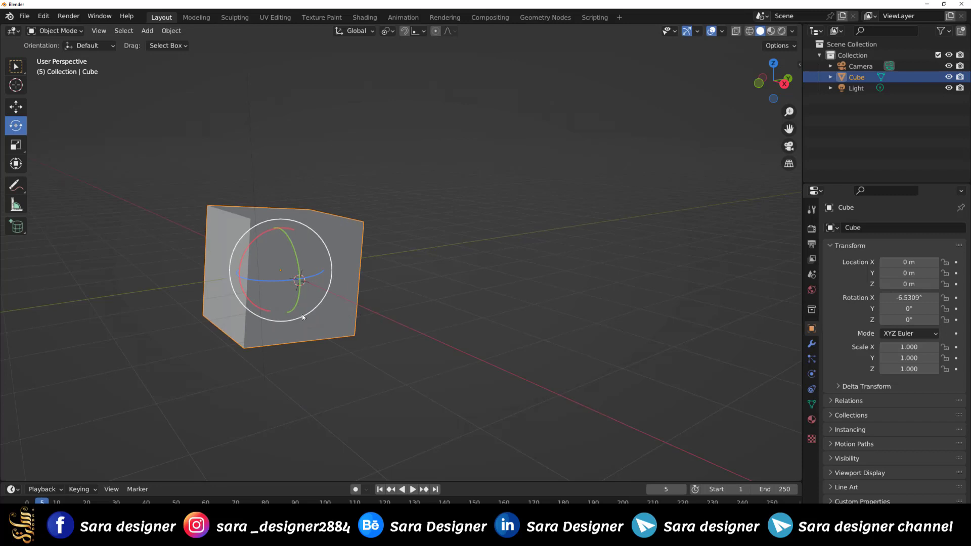
pyautogui.press('Delete')
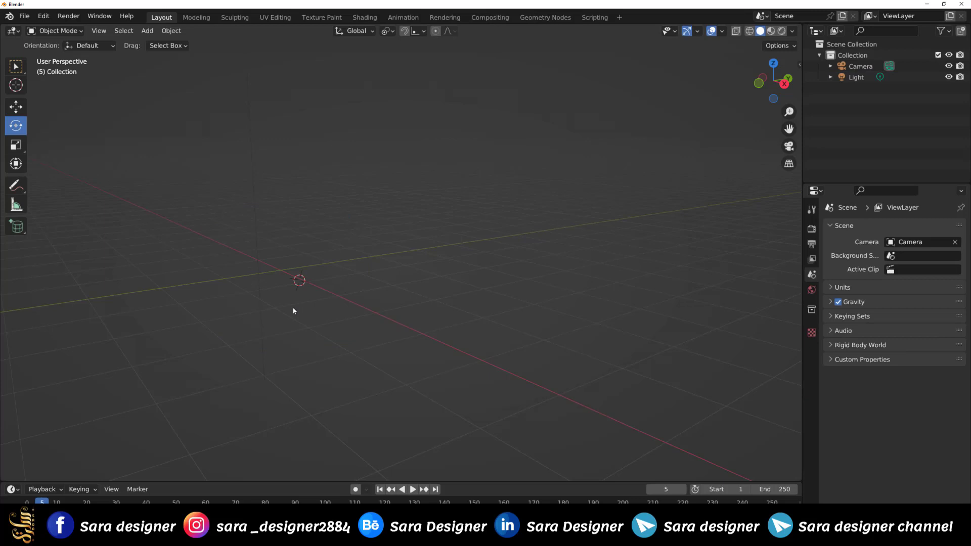
# Snap the 3D cursor to world origin and add a Mesh > Cube there
pyautogui.hotkey('shift', 's')
pyautogui.click(198, 351)
pyautogui.hotkey('shift', 'a')
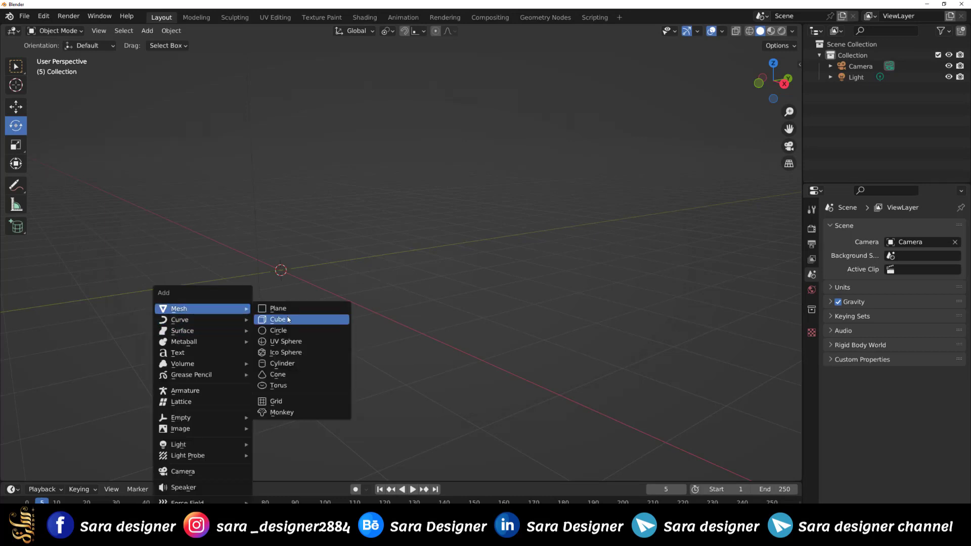
pyautogui.click(288, 319)
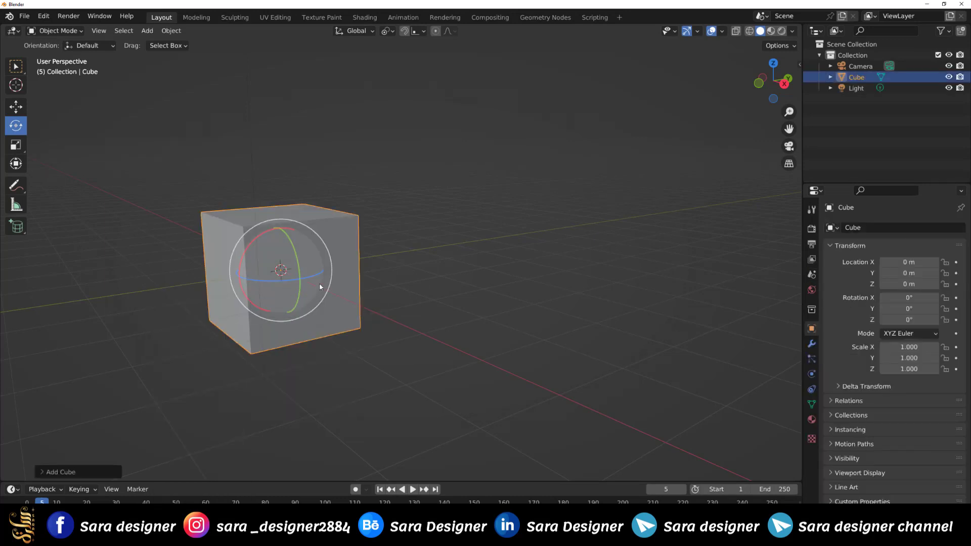
# Scale the new cube into a thin slab, Y 0.147 and Z 1.981
pyautogui.click(15, 145)
pyautogui.moveTo(321, 267); pyautogui.dragTo(286, 265)
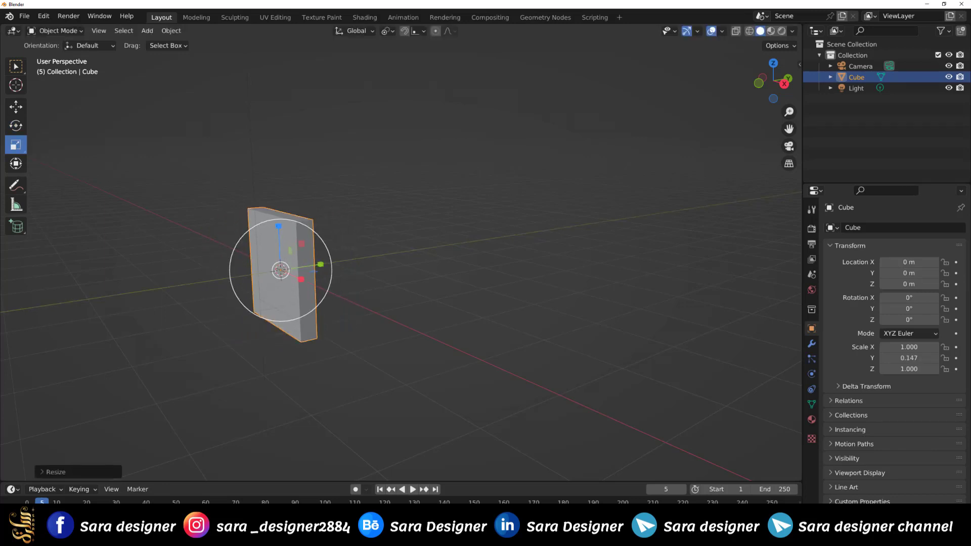
pyautogui.moveTo(278, 220); pyautogui.dragTo(264, 179)
pyautogui.moveTo(244, 311); pyautogui.dragTo(309, 315, button='middle')
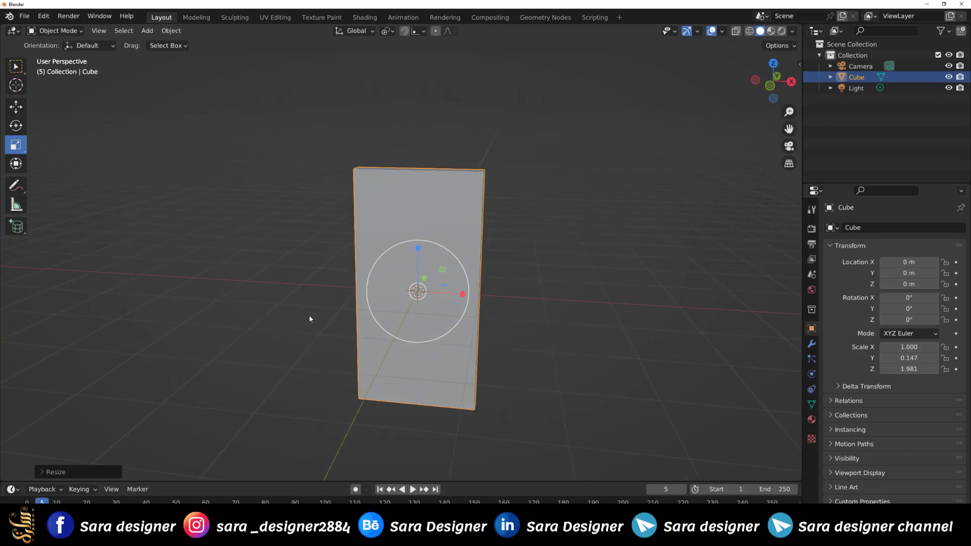
# Place the 3D cursor on the slab's right edge
pyautogui.keyDown('shift'); pyautogui.rightClick(480, 292); pyautogui.keyUp('shift')
pyautogui.hotkey('shift', 'space')
pyautogui.press('g')
pyautogui.click(172, 31)
pyautogui.moveTo(190, 54)
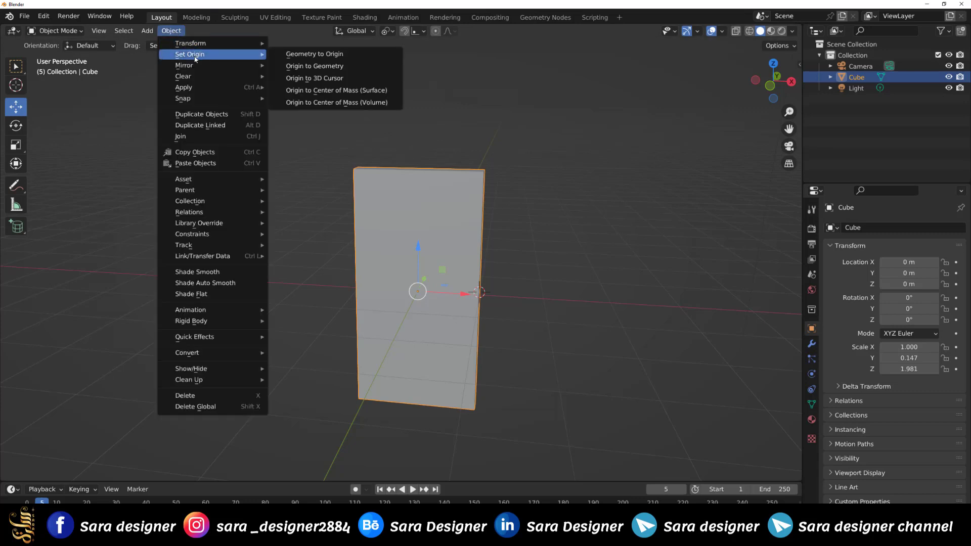
# Set the slab's origin to the 3D cursor at X 1 m, test a Z rotation, then reset it to 0°
pyautogui.click(314, 79)
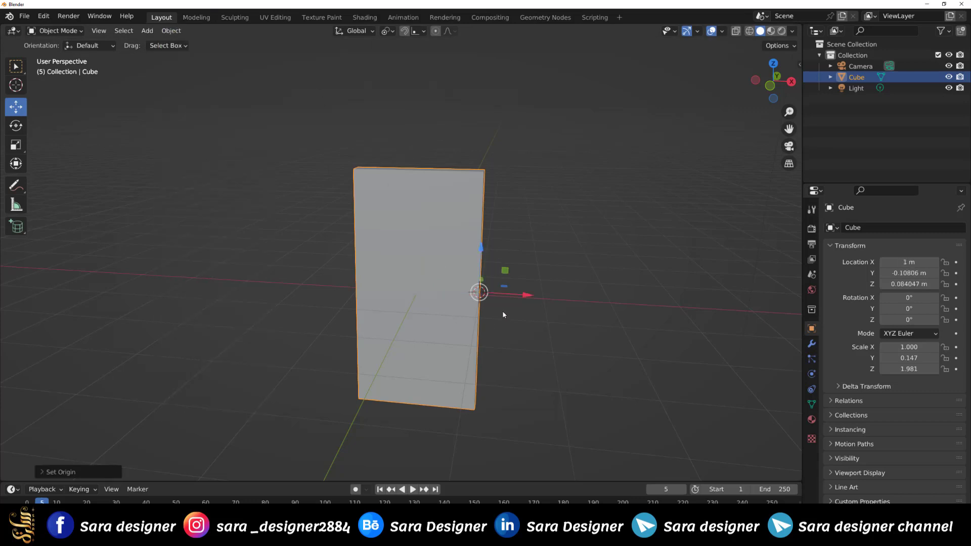
pyautogui.hotkey('shift', 'space')
pyautogui.press('r')
pyautogui.moveTo(489, 305)
pyautogui.mouseDown()
pyautogui.moveTo(506, 306)
pyautogui.moveTo(466, 317)
pyautogui.mouseUp()
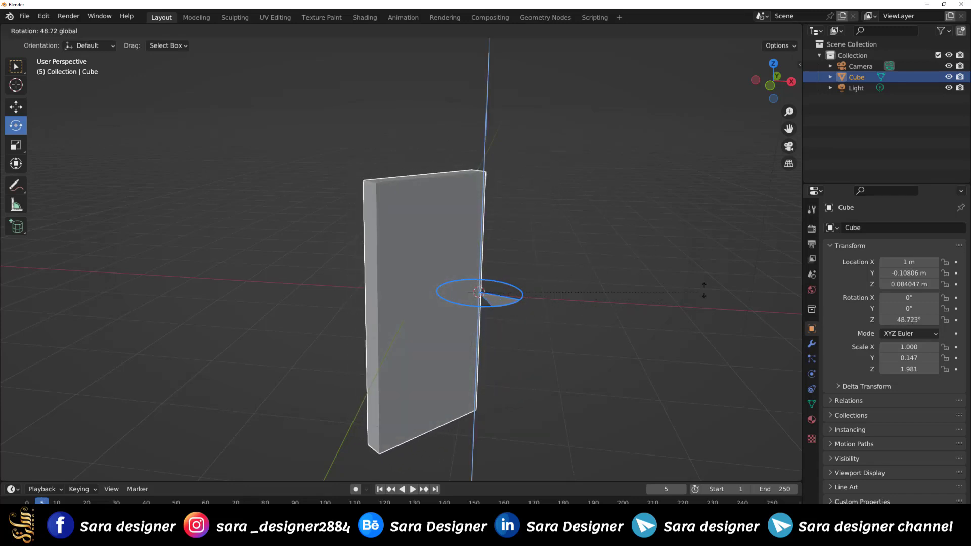
pyautogui.moveTo(467, 317); pyautogui.dragTo(442, 343)
pyautogui.hotkey('ctrl', 'z')
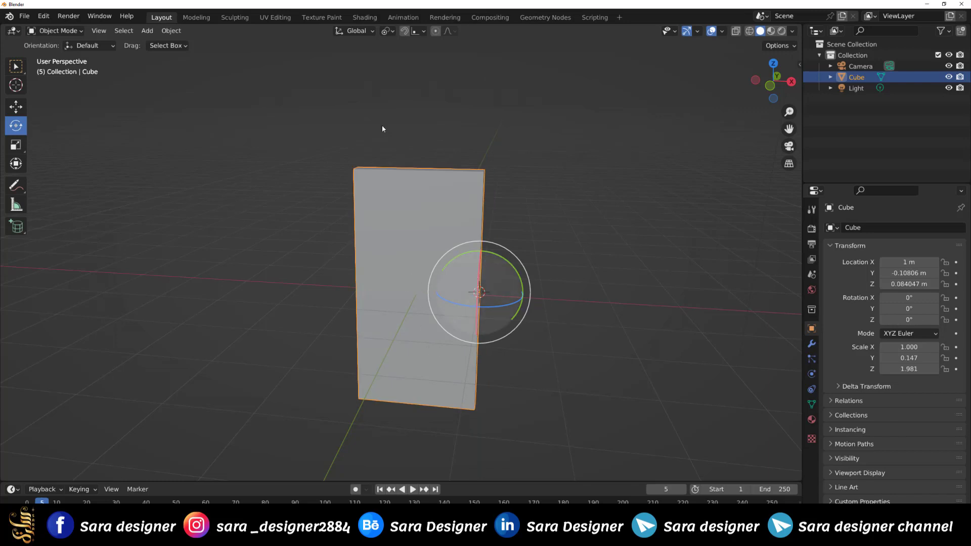
pyautogui.click(392, 32)
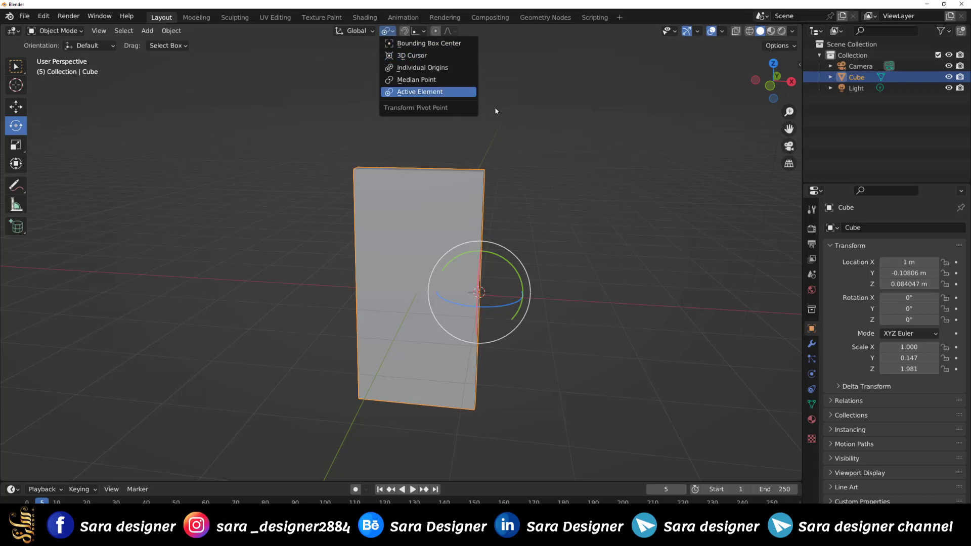
# Dismiss the pivot and snapping menus and orbit around the slab
pyautogui.click(420, 92)
pyautogui.hotkey('alt', 'a')
pyautogui.click(388, 33)
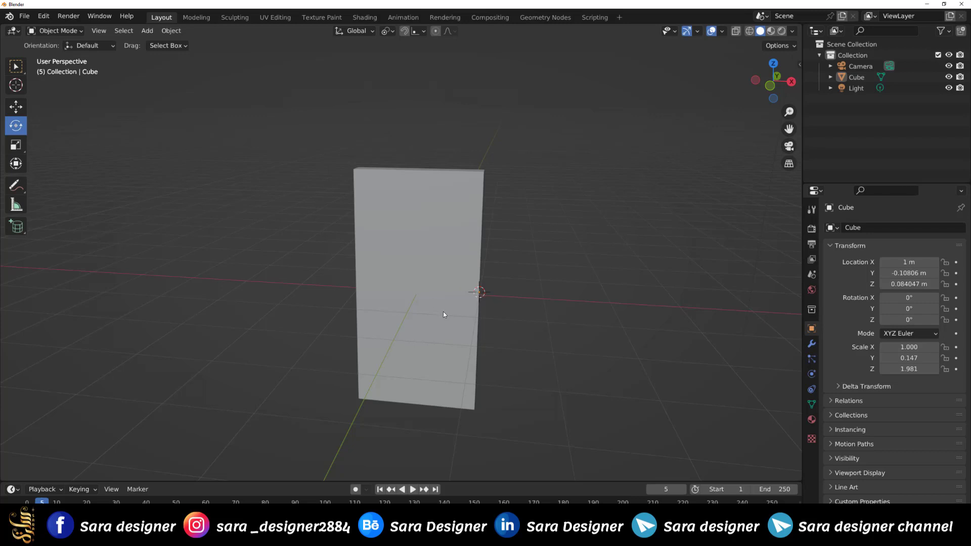
pyautogui.moveTo(443, 311); pyautogui.dragTo(456, 304, button='middle')
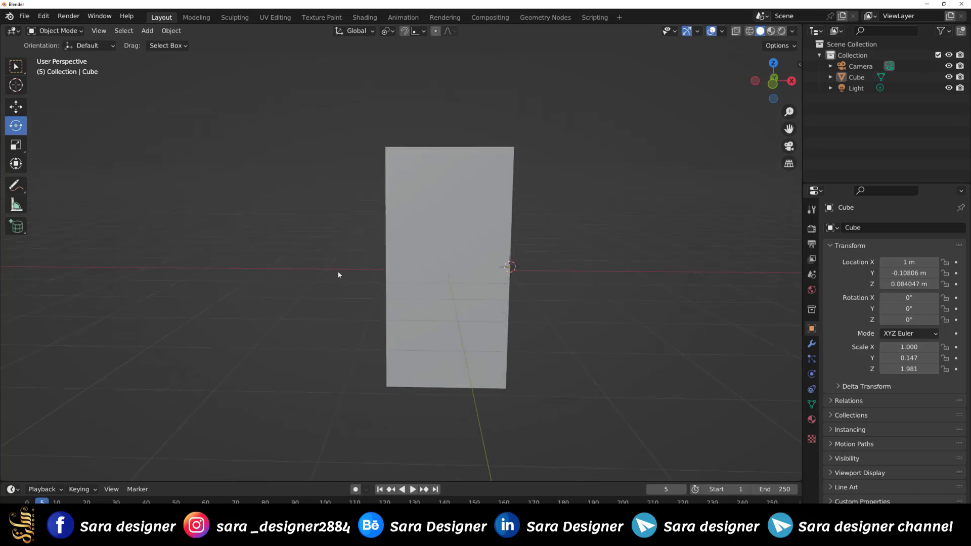
pyautogui.hotkey('shift', 's')
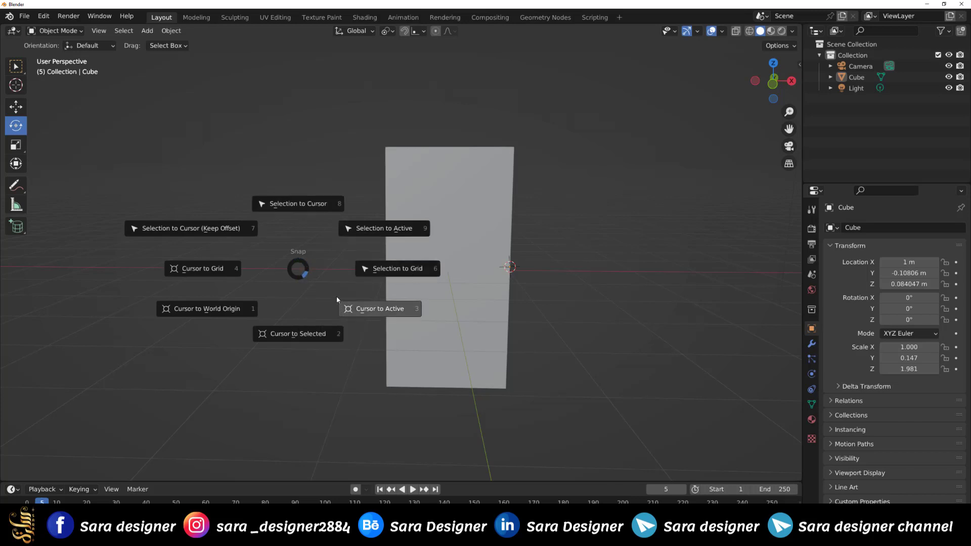
pyautogui.press('Escape')
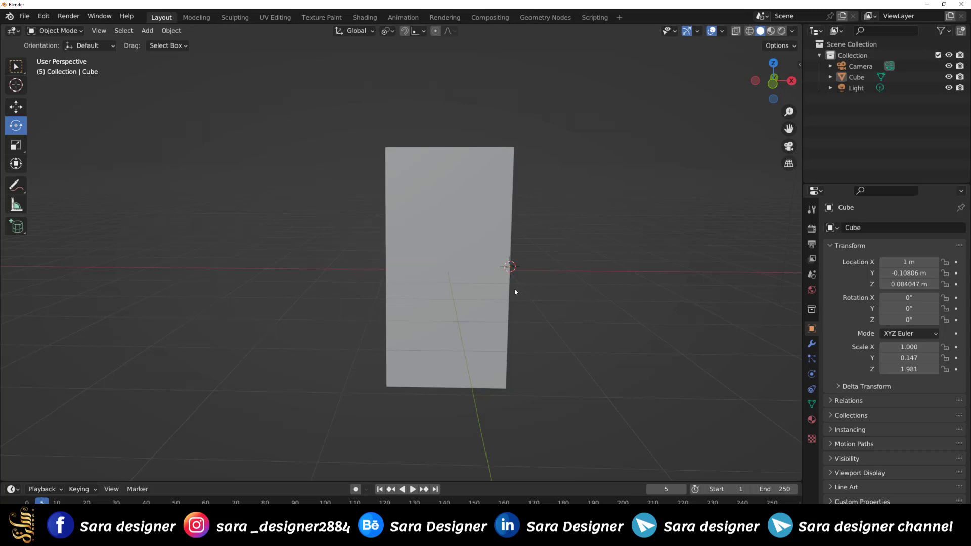
pyautogui.scroll(3, 508, 288)
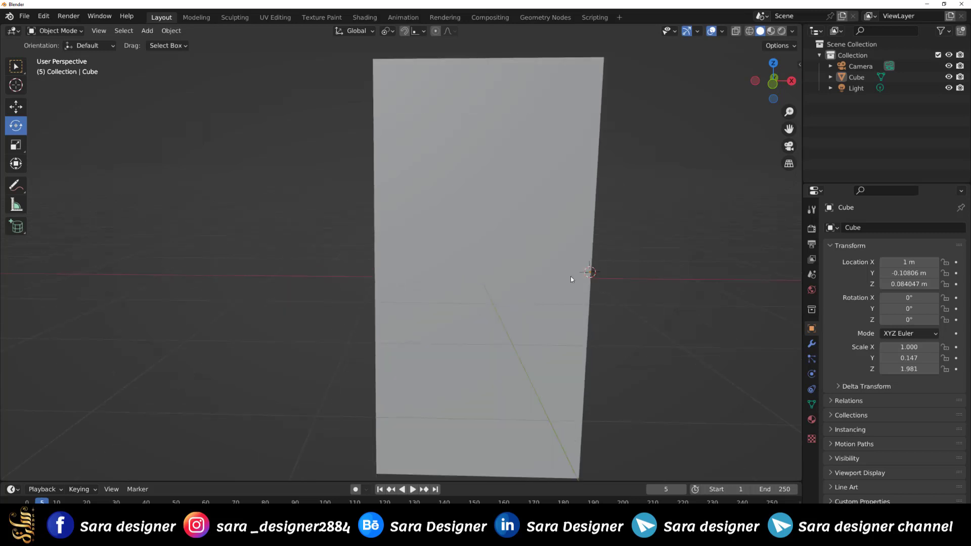
pyautogui.moveTo(570, 276); pyautogui.dragTo(622, 297, button='middle')
pyautogui.scroll(-2, 459, 313)
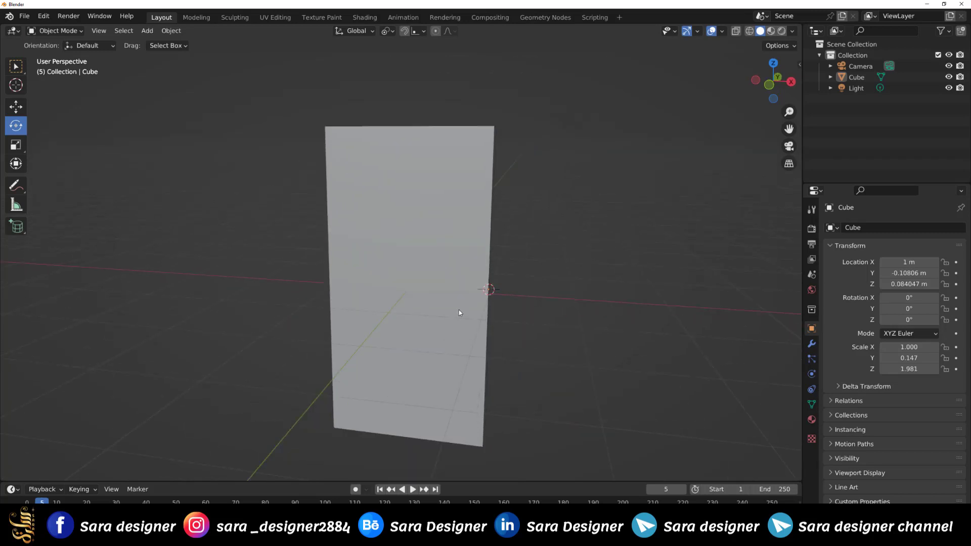
# Select the slab and undo the origin change, returning its location to 0 m
pyautogui.click(461, 308)
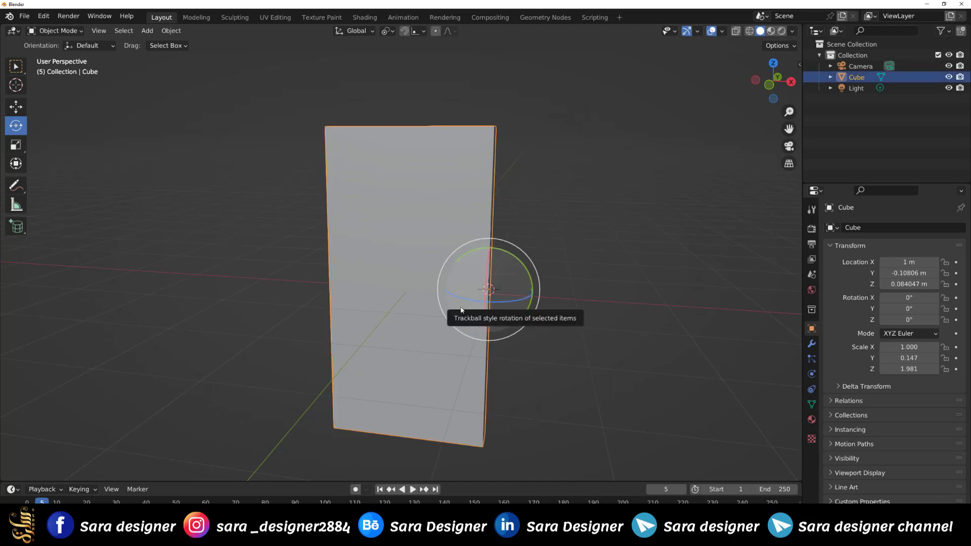
pyautogui.hotkey('ctrl', 'z')
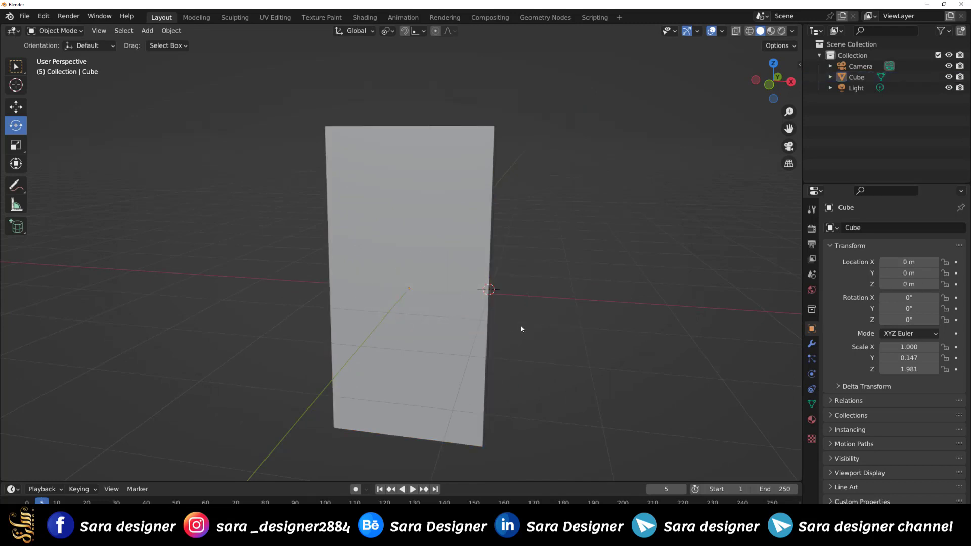
pyautogui.hotkey('shift', 'space')
pyautogui.press('g')
pyautogui.moveTo(477, 332); pyautogui.dragTo(461, 289, button='middle')
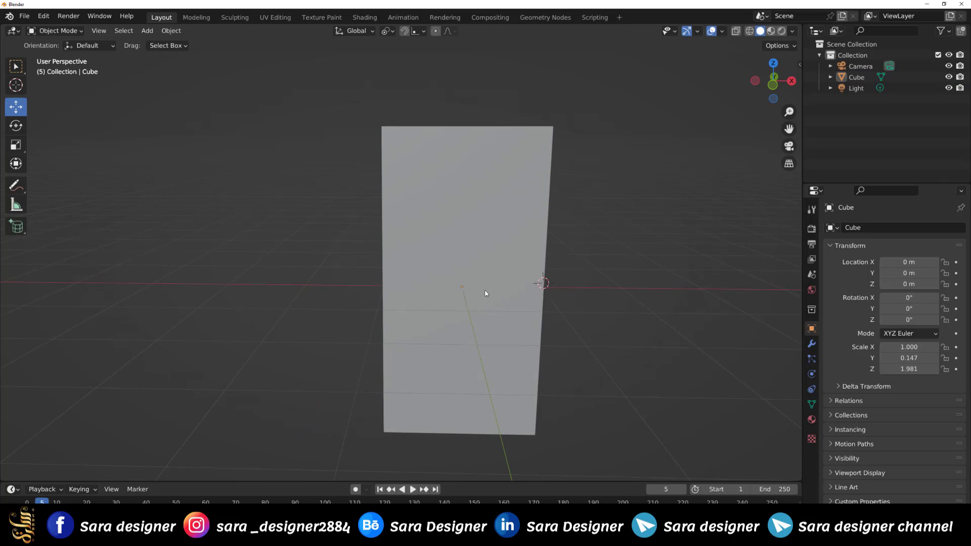
# Enable Affect Only Origins in the sidebar's Tool settings and select the slab
pyautogui.click(792, 31)
pyautogui.press('n')
pyautogui.click(795, 90)
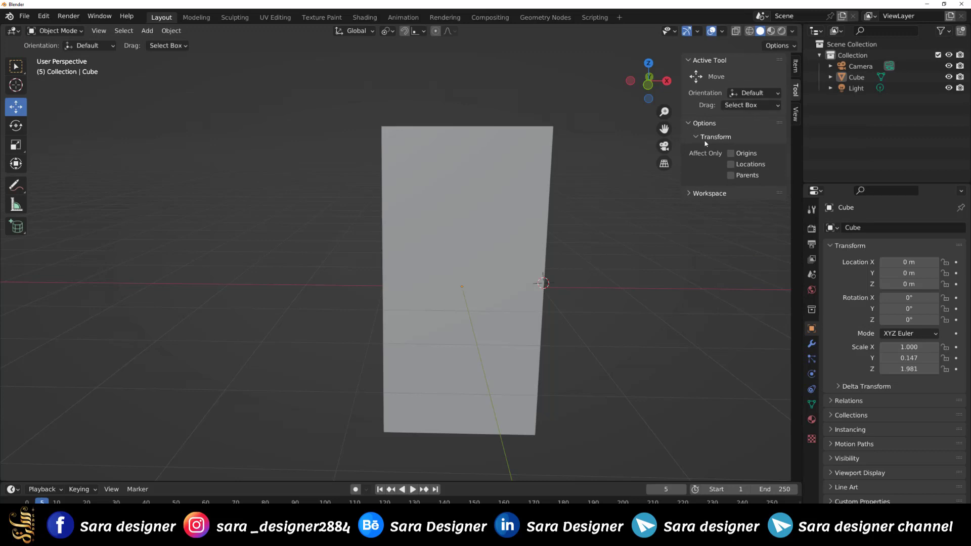
pyautogui.click(731, 154)
pyautogui.click(488, 286)
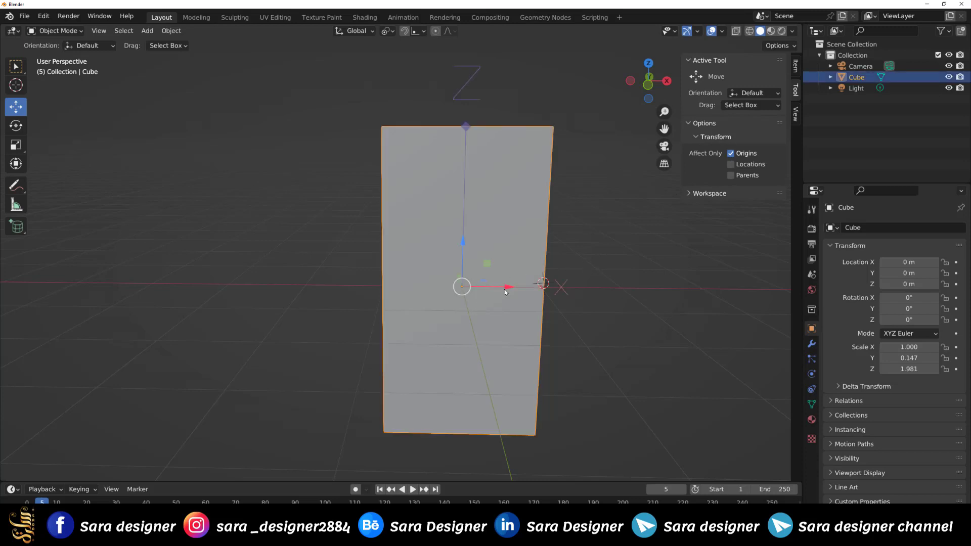
# Drag the origin to the top-right corner (X 1.0225 m, Z 1.9605 m), then untick Origins
pyautogui.moveTo(505, 289); pyautogui.dragTo(598, 285)
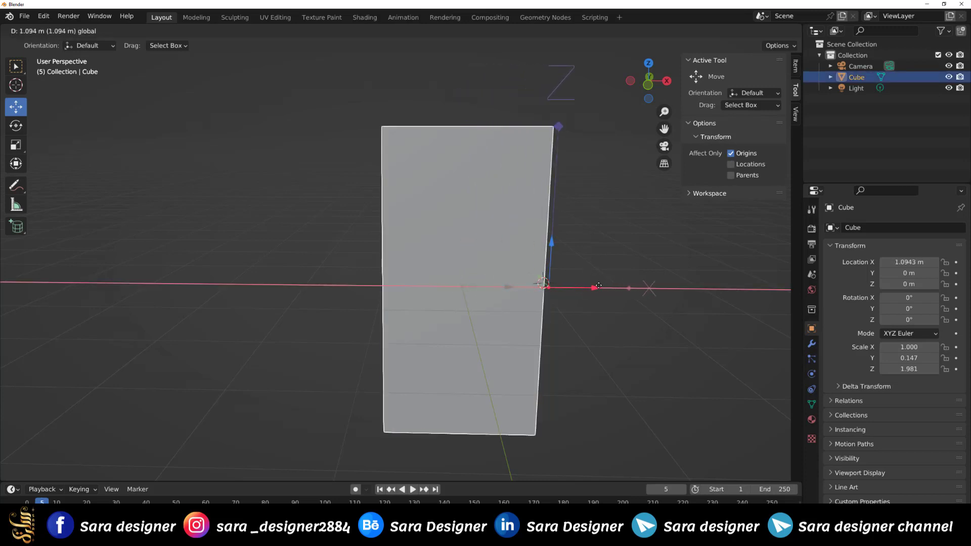
pyautogui.moveTo(598, 286); pyautogui.dragTo(593, 287)
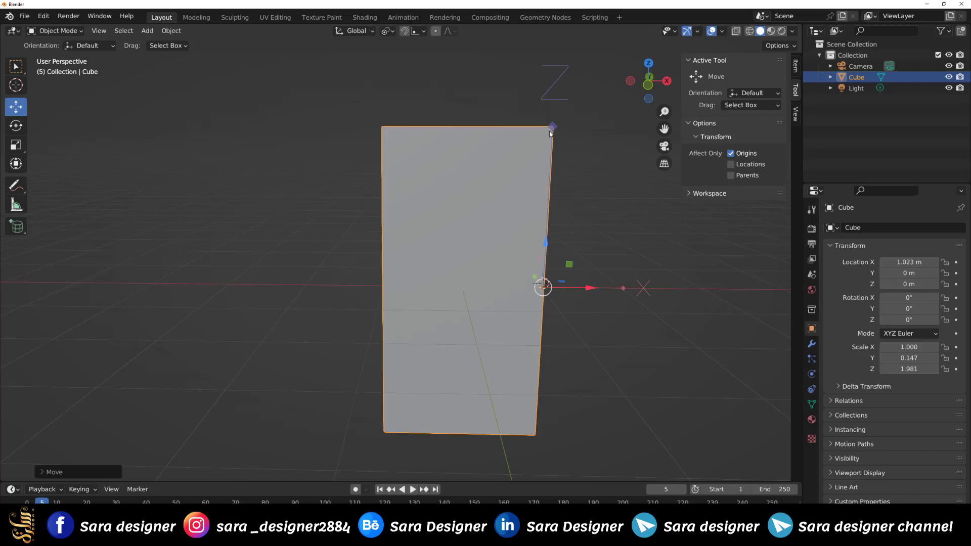
pyautogui.moveTo(545, 245); pyautogui.dragTo(555, 83)
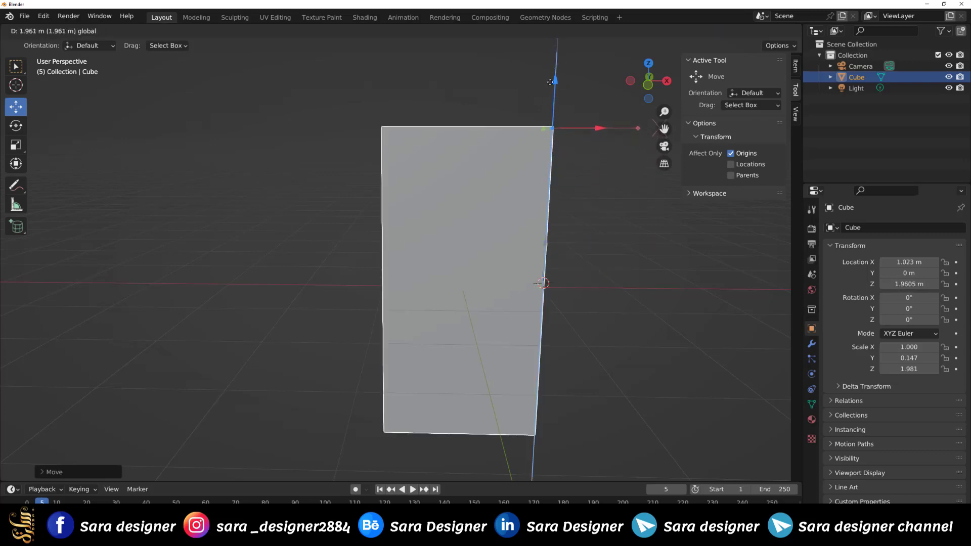
pyautogui.moveTo(599, 130); pyautogui.dragTo(589, 170)
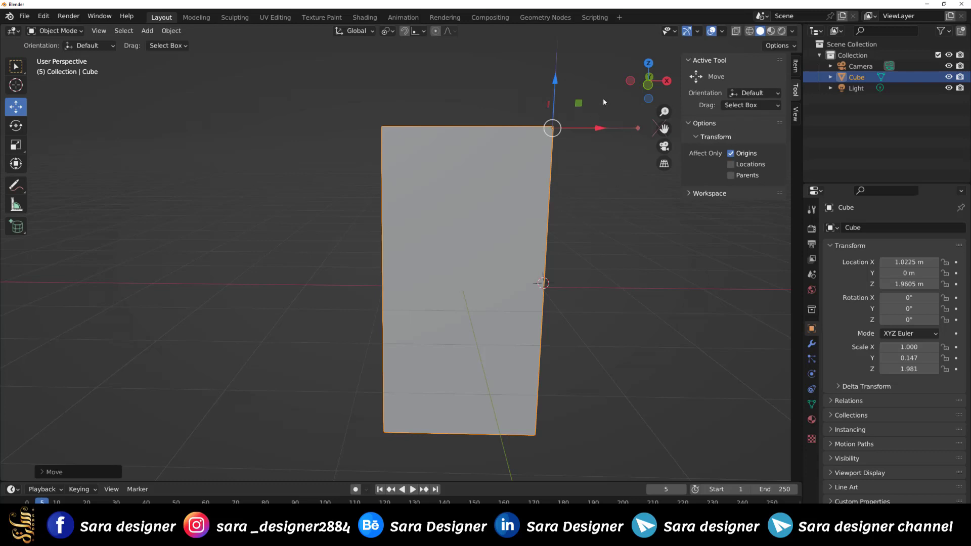
pyautogui.click(730, 153)
# Rotate the slab about its top-corner origin, then undo back to 0° rotation
pyautogui.hotkey('shift', 'space')
pyautogui.press('r')
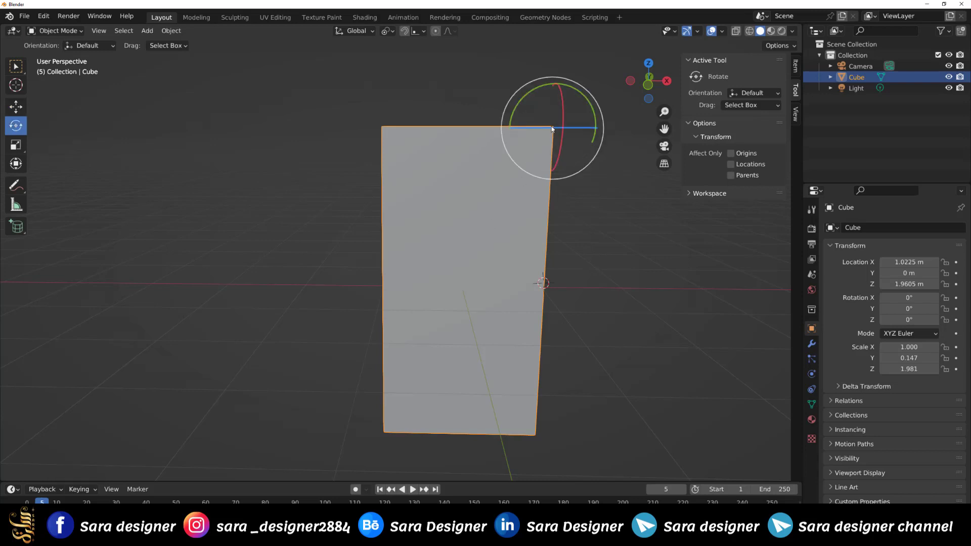
pyautogui.moveTo(577, 129)
pyautogui.mouseDown()
pyautogui.moveTo(585, 128)
pyautogui.moveTo(517, 147)
pyautogui.moveTo(593, 169)
pyautogui.mouseUp()
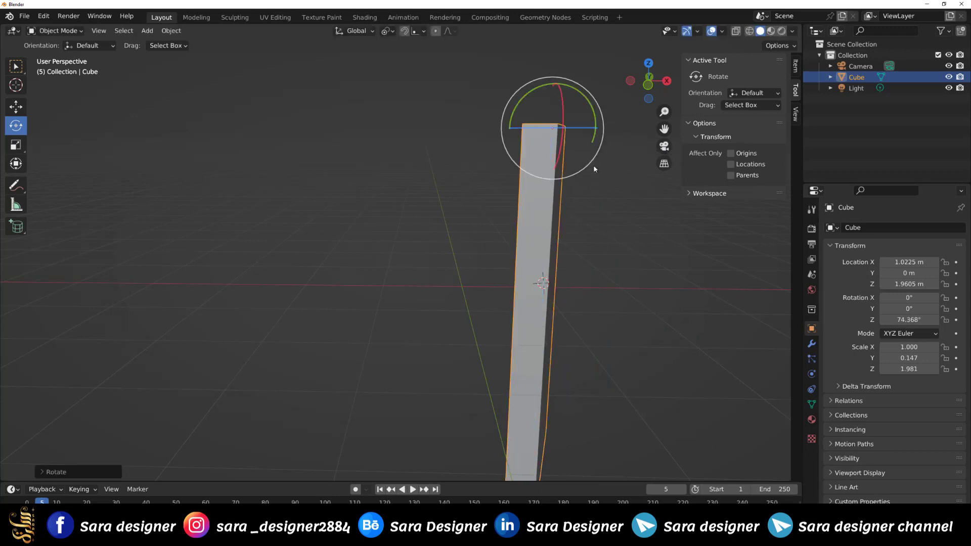
pyautogui.hotkey('ctrl', 'z')
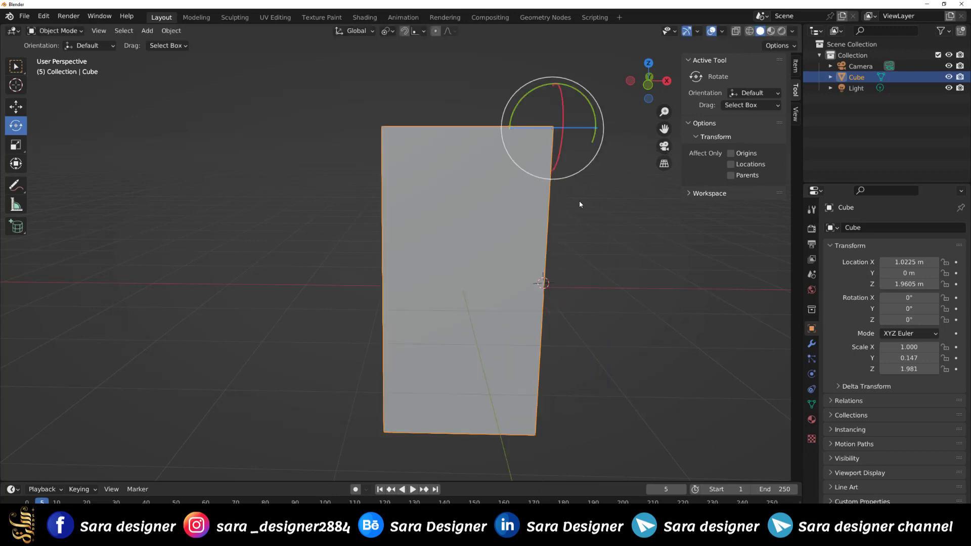
pyautogui.click(579, 204)
# Apply the slab's location so its coordinates read 0 m on every axis
pyautogui.scroll(-3, 421, 201)
pyautogui.scroll(-2, 419, 204)
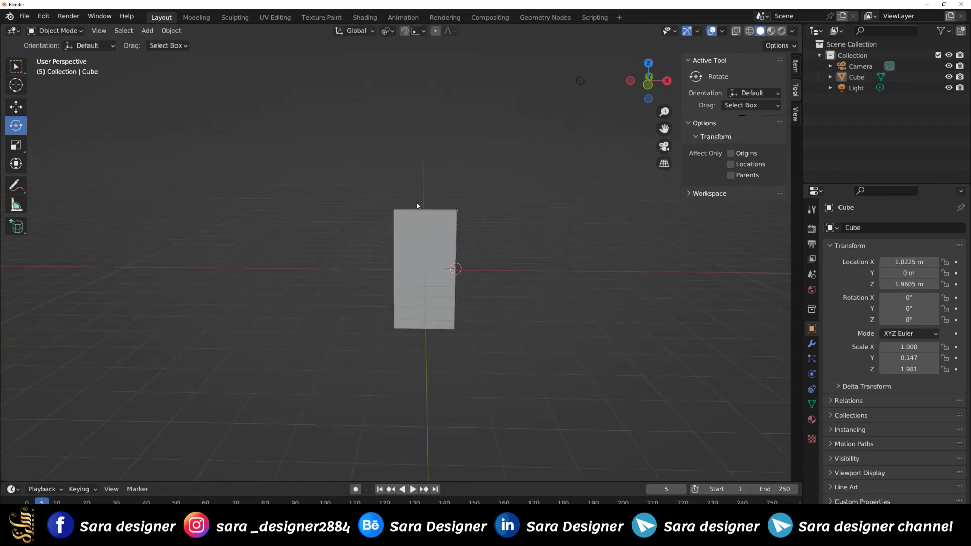
pyautogui.click(416, 205)
pyautogui.hotkey('ctrl', 'a')
pyautogui.click(417, 205)
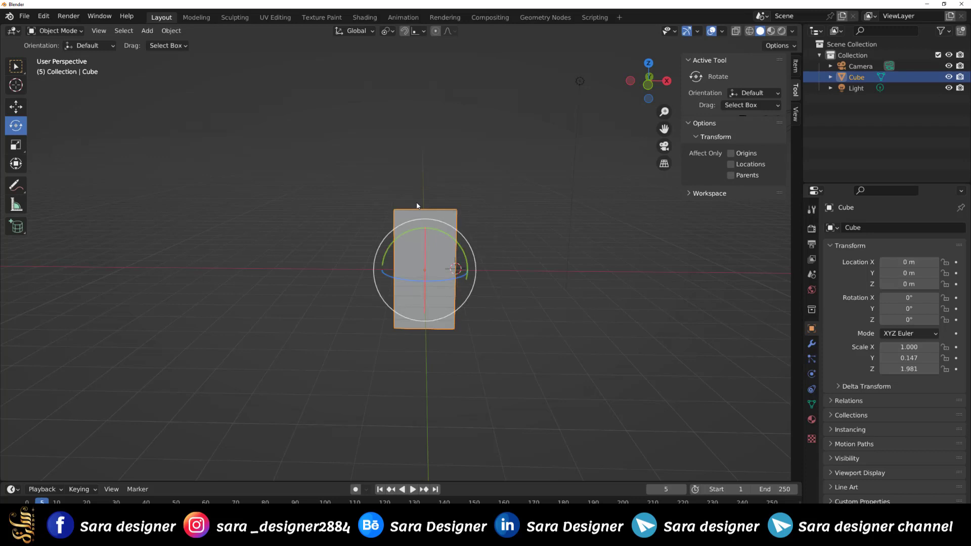
pyautogui.scroll(2, 412, 221)
pyautogui.scroll(2, 456, 264)
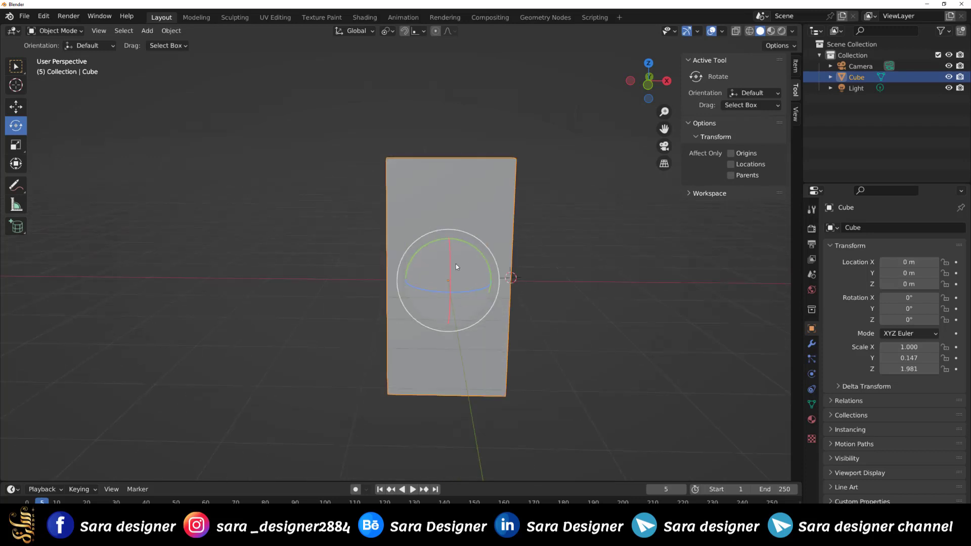
pyautogui.moveTo(457, 264); pyautogui.dragTo(461, 274, button='middle')
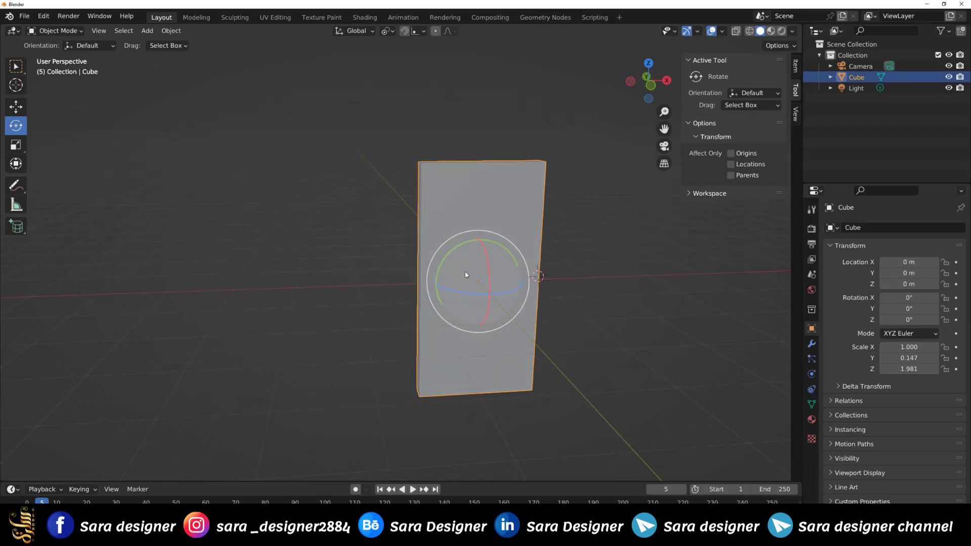
pyautogui.scroll(-2, 320, 208)
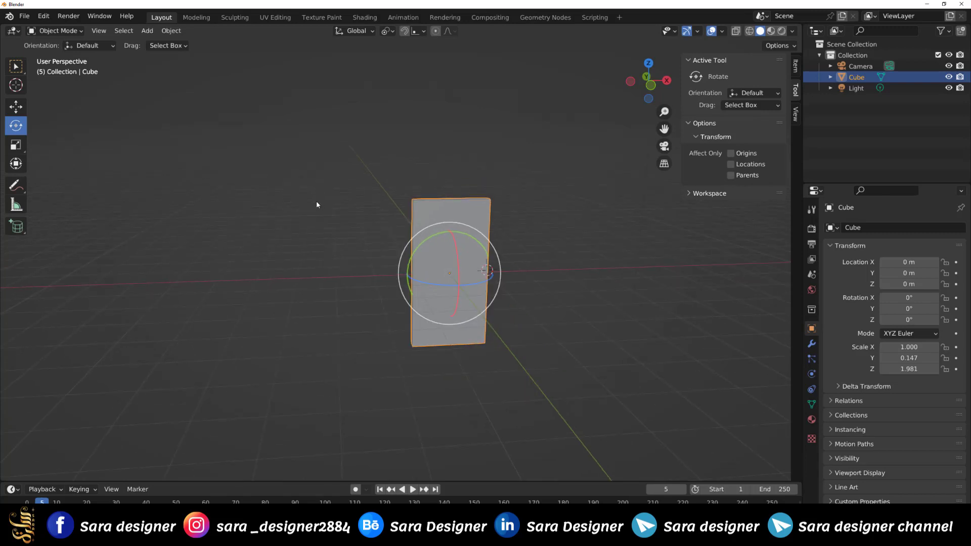
pyautogui.click(316, 202)
pyautogui.hotkey('ctrl', 'a')
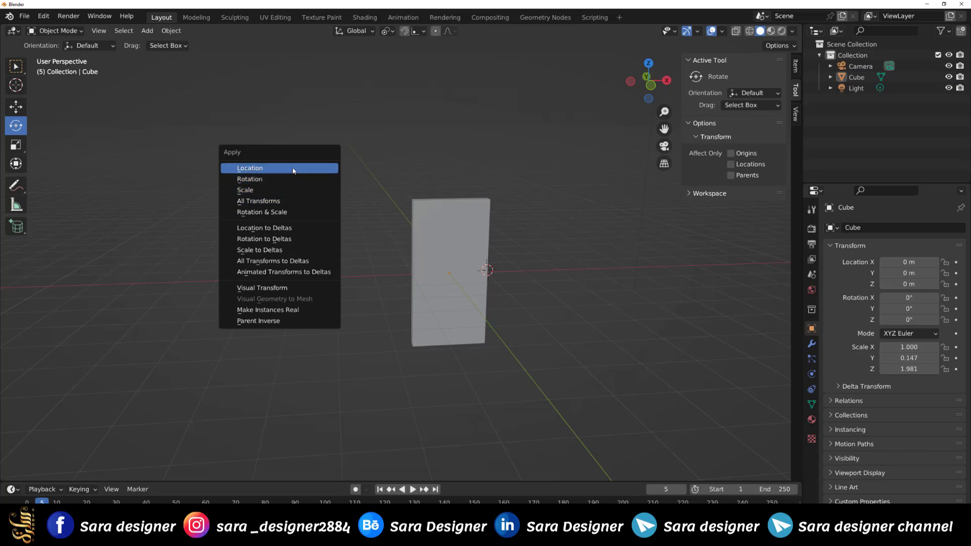
# Add a new cube and slide it along X to the slab's right, at X 4.3689 m
pyautogui.hotkey('shift', 'a')
pyautogui.moveTo(331, 259)
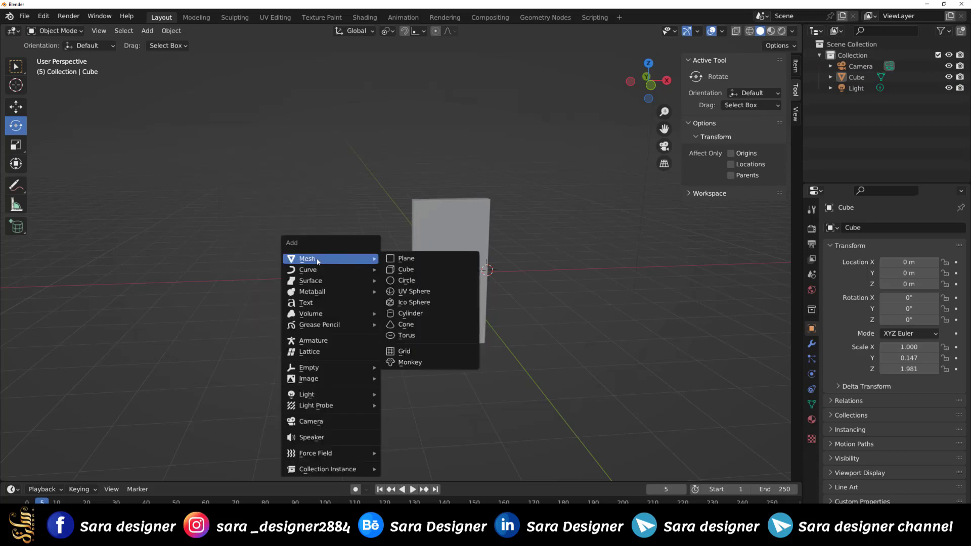
pyautogui.click(400, 274)
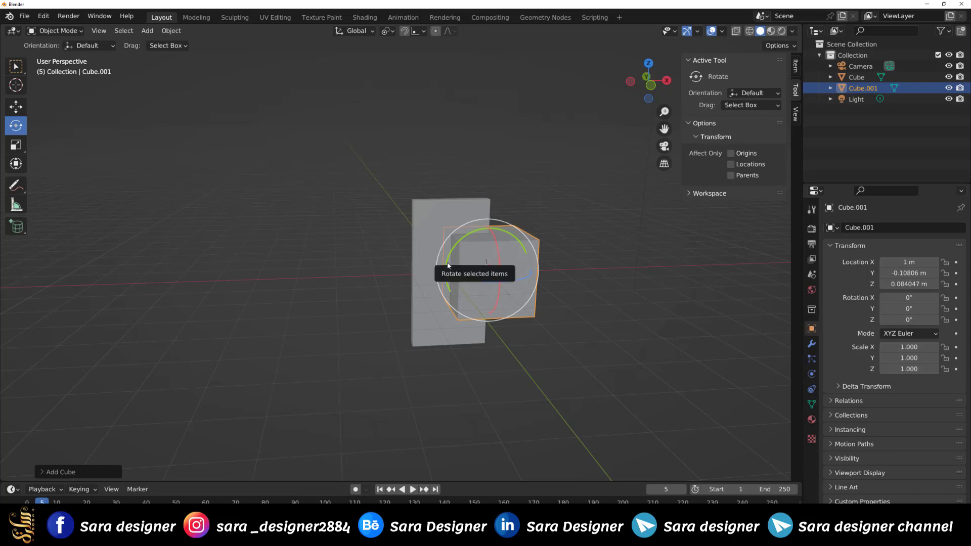
pyautogui.hotkey('shift', 'space')
pyautogui.press('g')
pyautogui.moveTo(529, 268)
pyautogui.mouseDown()
pyautogui.moveTo(666, 269)
pyautogui.moveTo(650, 269)
pyautogui.mouseUp()
pyautogui.scroll(-3, 405, 290)
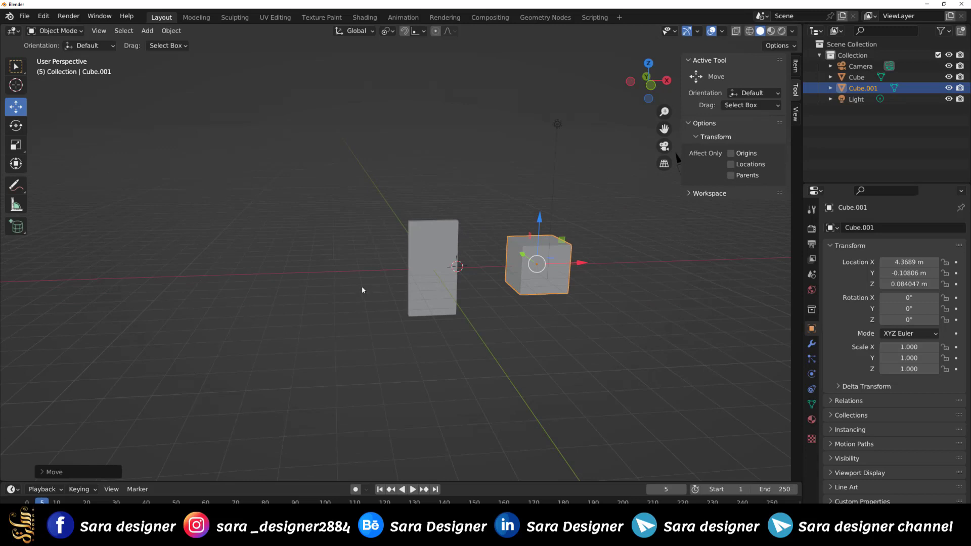
# Add a cylinder and place it left of the slab at X -4.4848 m
pyautogui.hotkey('shift', 'a')
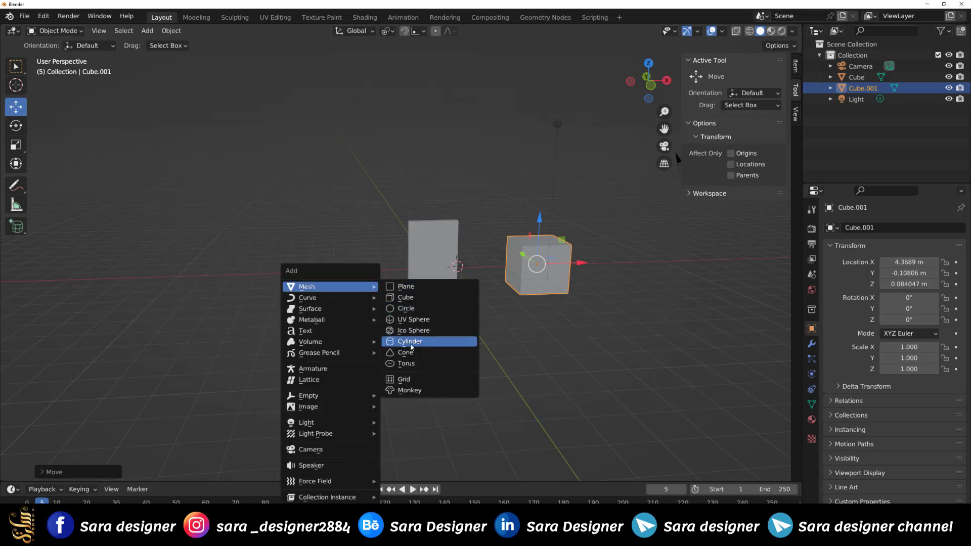
pyautogui.click(411, 344)
pyautogui.moveTo(501, 268); pyautogui.dragTo(355, 267)
pyautogui.click(91, 223)
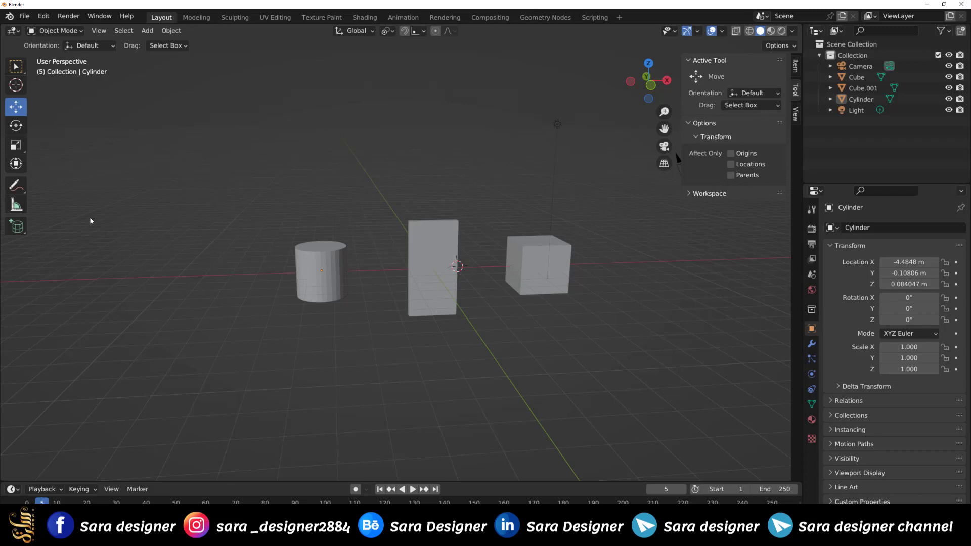
pyautogui.hotkey('shift', 's')
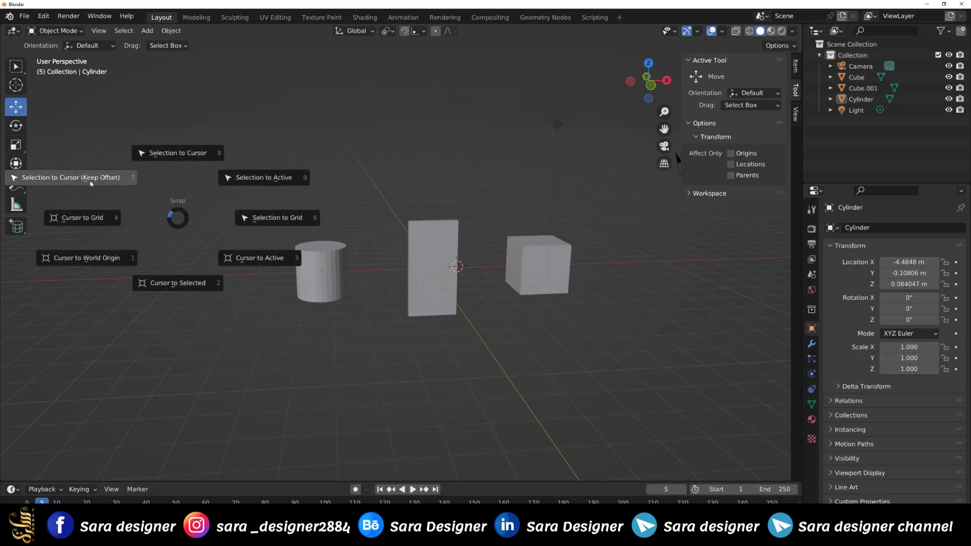
# Reset the 3D cursor to world origin, then trial-snap the cylinder to it and undo
pyautogui.click(106, 262)
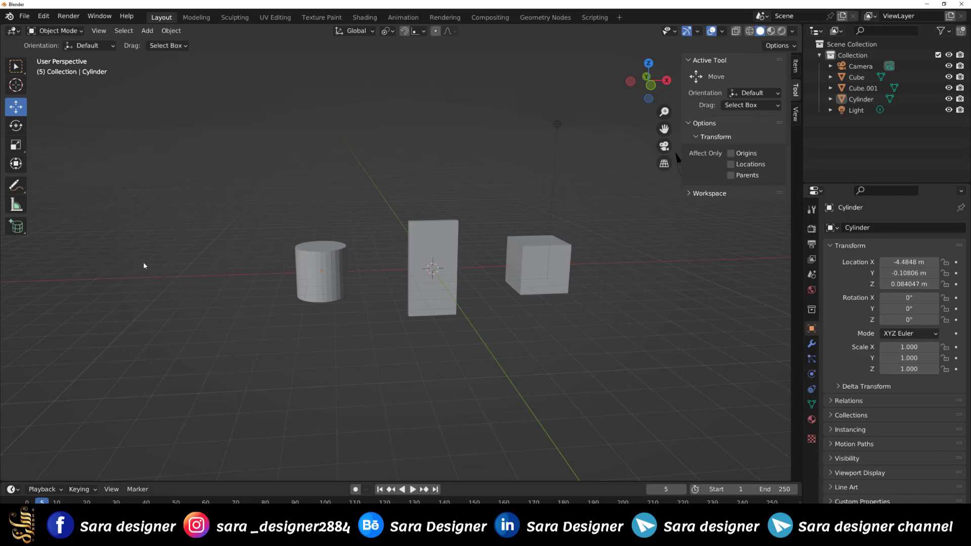
pyautogui.hotkey('shift', 's')
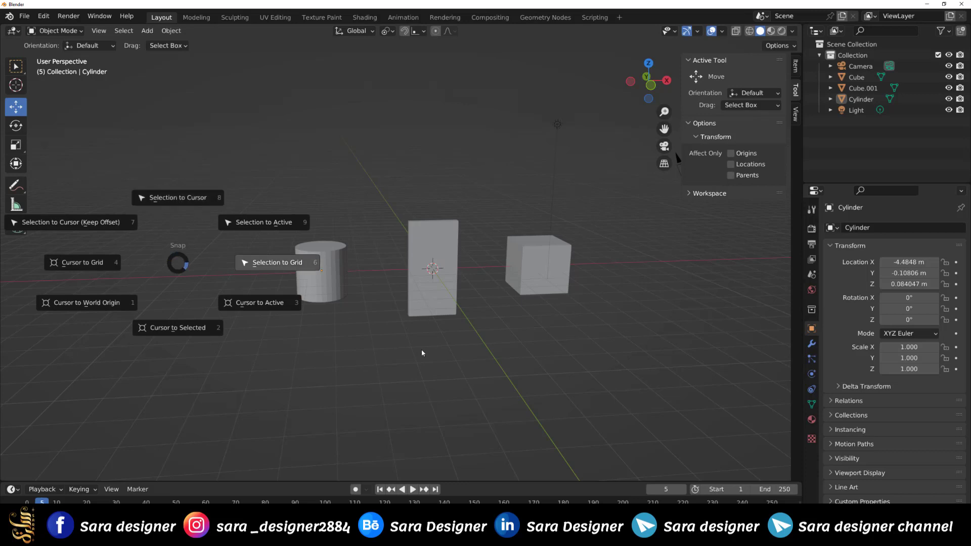
pyautogui.press('Escape')
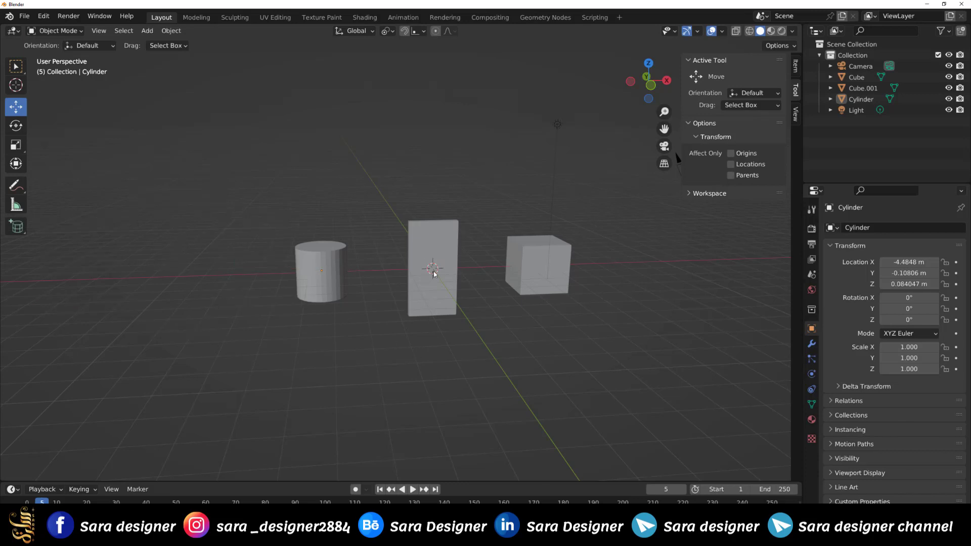
pyautogui.click(326, 277)
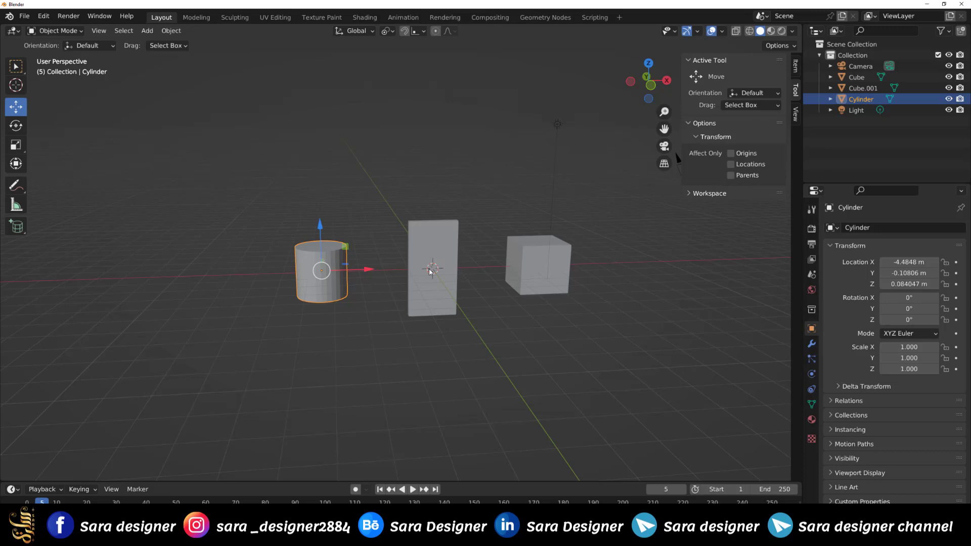
pyautogui.hotkey('shift', 's')
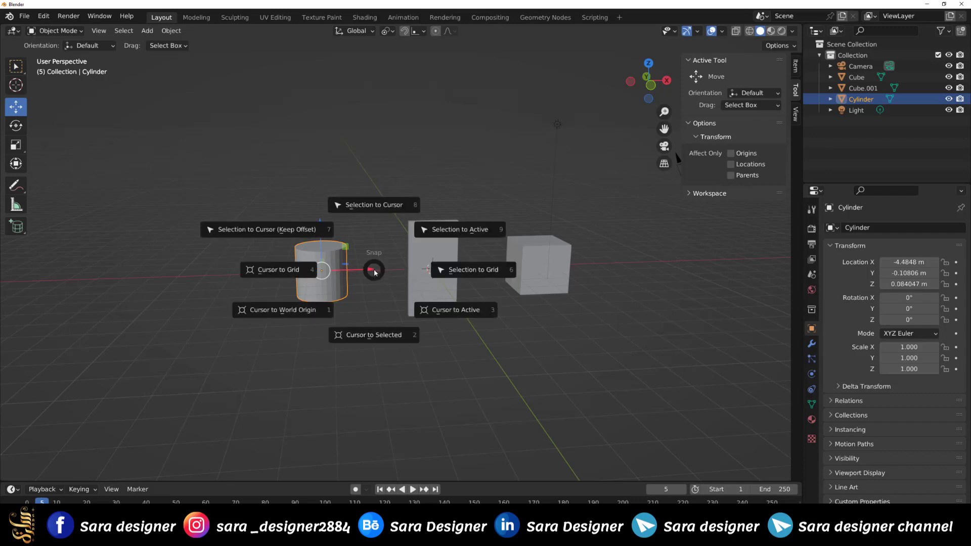
pyautogui.click(387, 207)
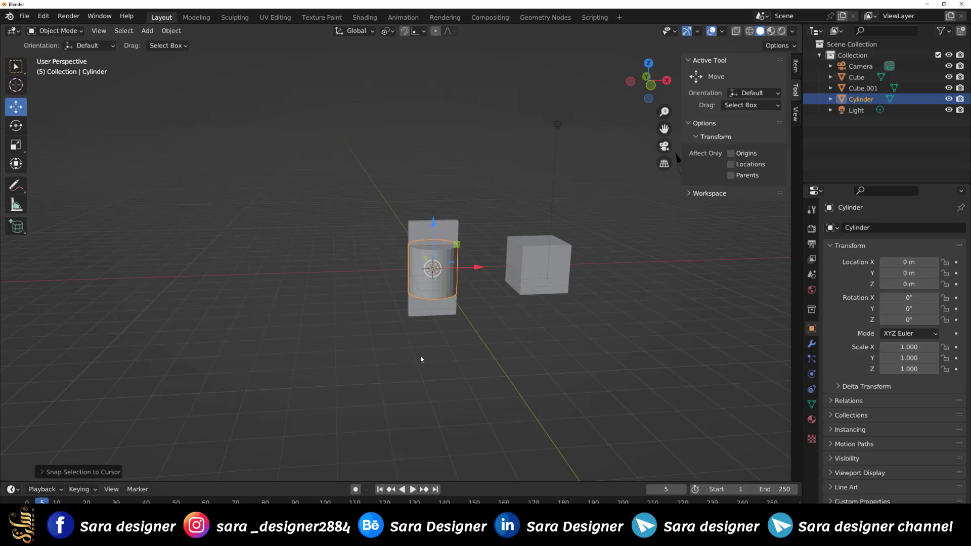
pyautogui.hotkey('ctrl', 'z')
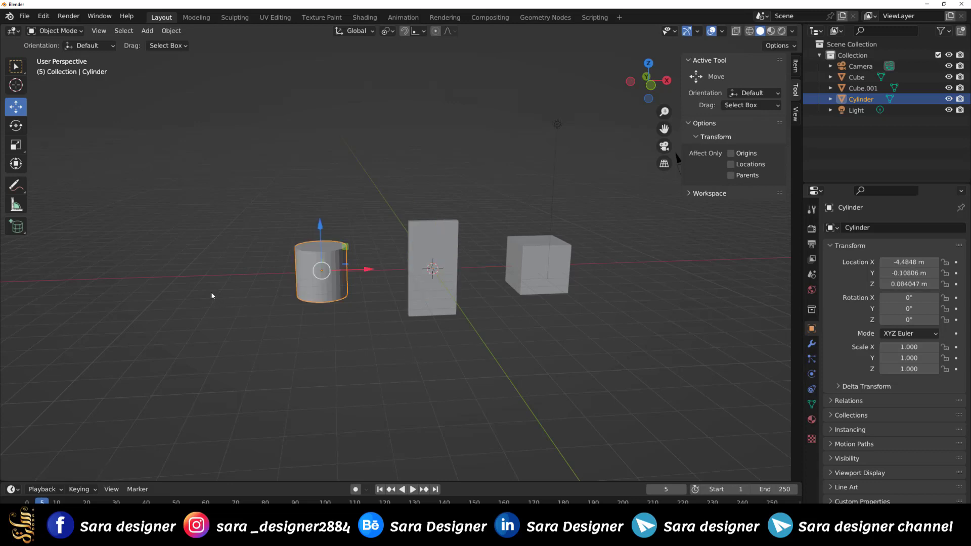
# Trial-snap the cylinder to a new cursor spot, undo, then move the cursor to the cylinder's centre
pyautogui.keyDown('shift'); pyautogui.rightClick(211, 284); pyautogui.keyUp('shift')
pyautogui.hotkey('shift', 's')
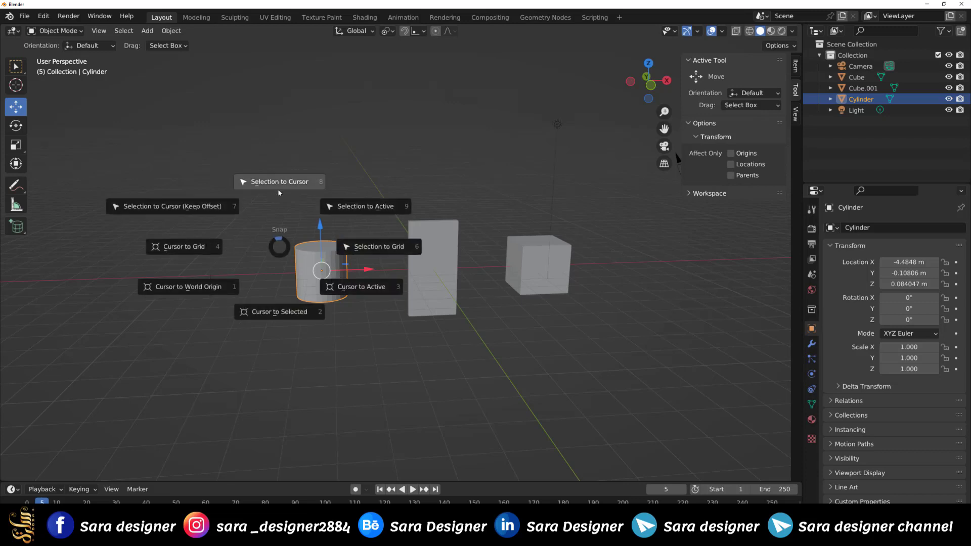
pyautogui.click(282, 184)
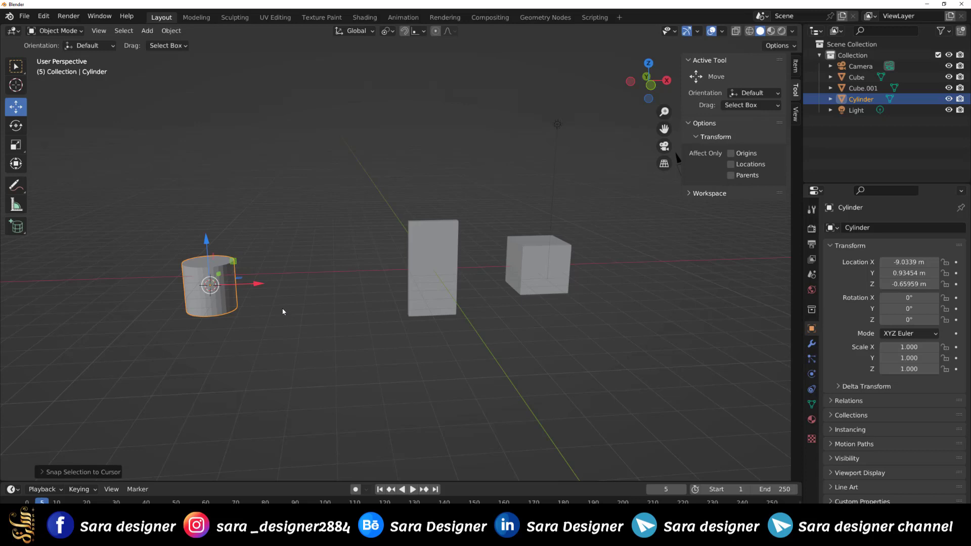
pyautogui.hotkey('ctrl', 'z')
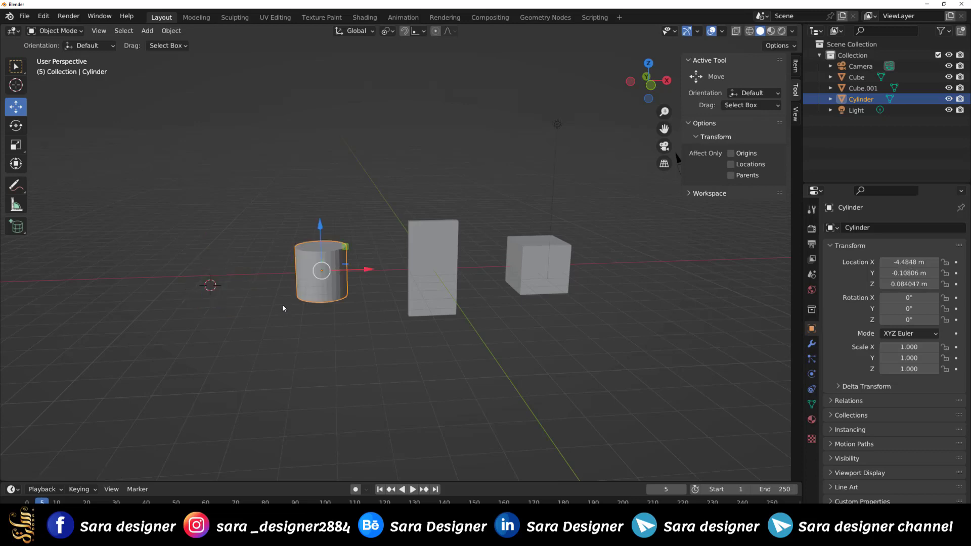
pyautogui.hotkey('shift', 'a')
pyautogui.hotkey('shift', 's')
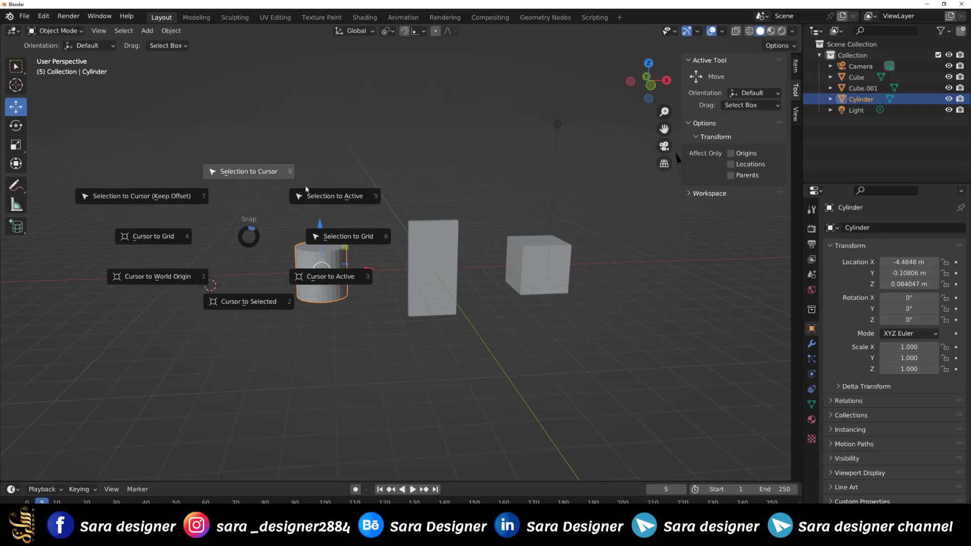
pyautogui.click(313, 273)
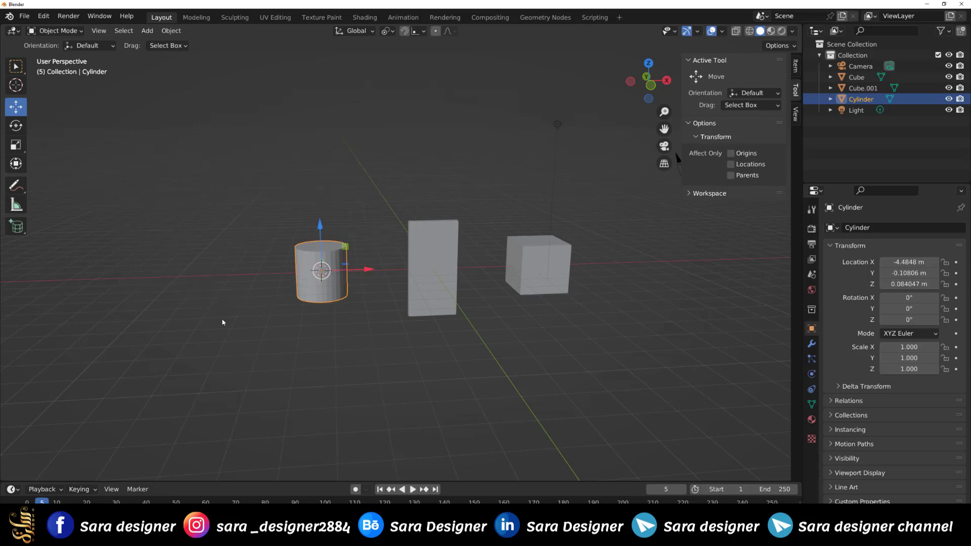
# Snap the slab, cube and light onto the cylinder, then undo and deselect everything
pyautogui.moveTo(605, 186); pyautogui.dragTo(258, 373)
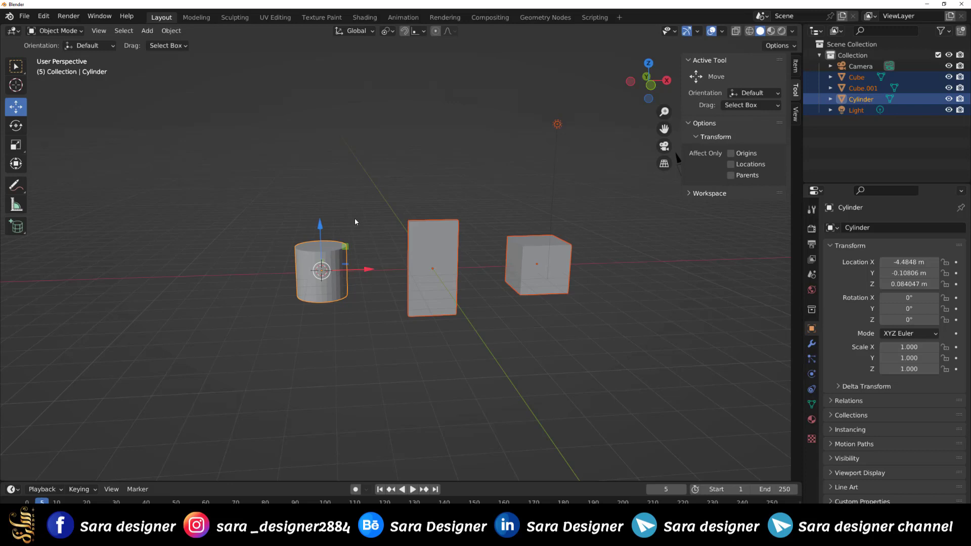
pyautogui.hotkey('shift', 's')
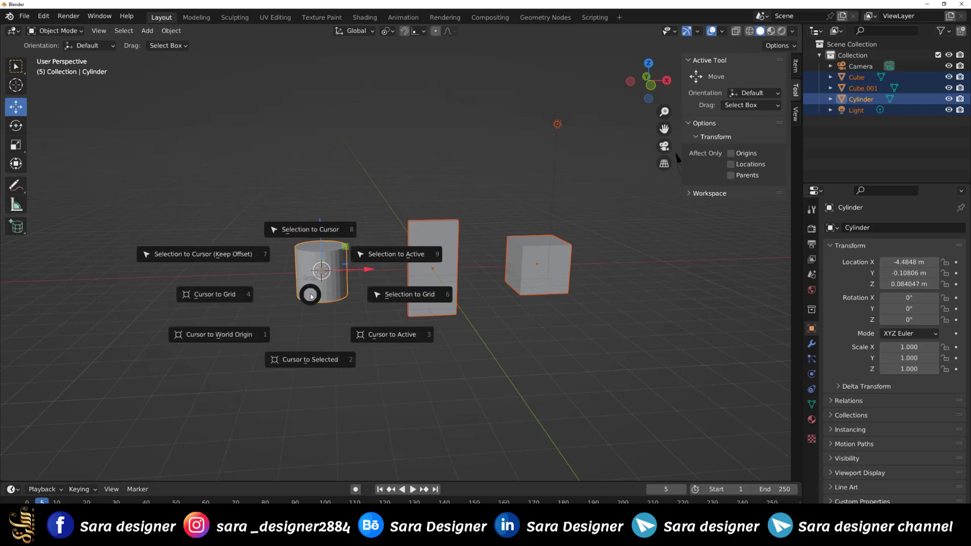
pyautogui.click(393, 257)
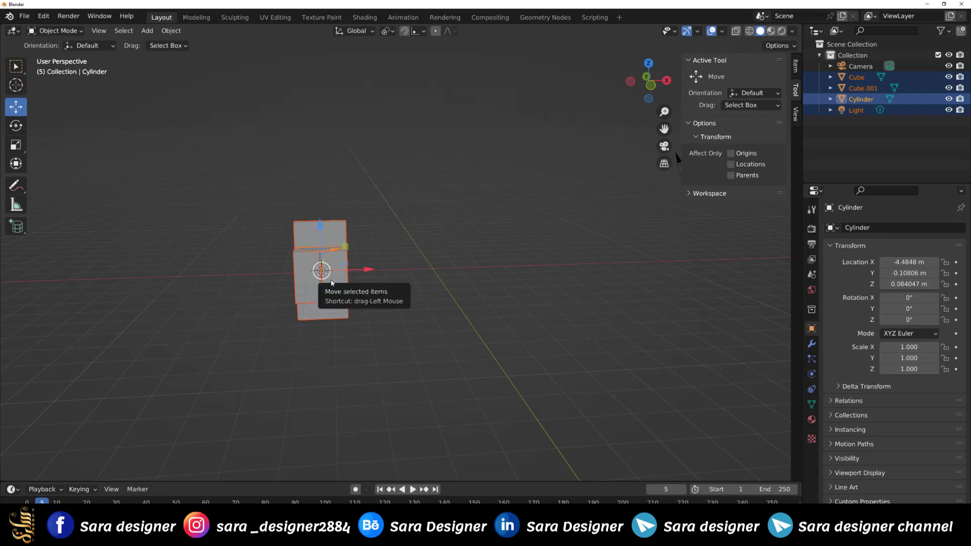
pyautogui.hotkey('ctrl', 'z')
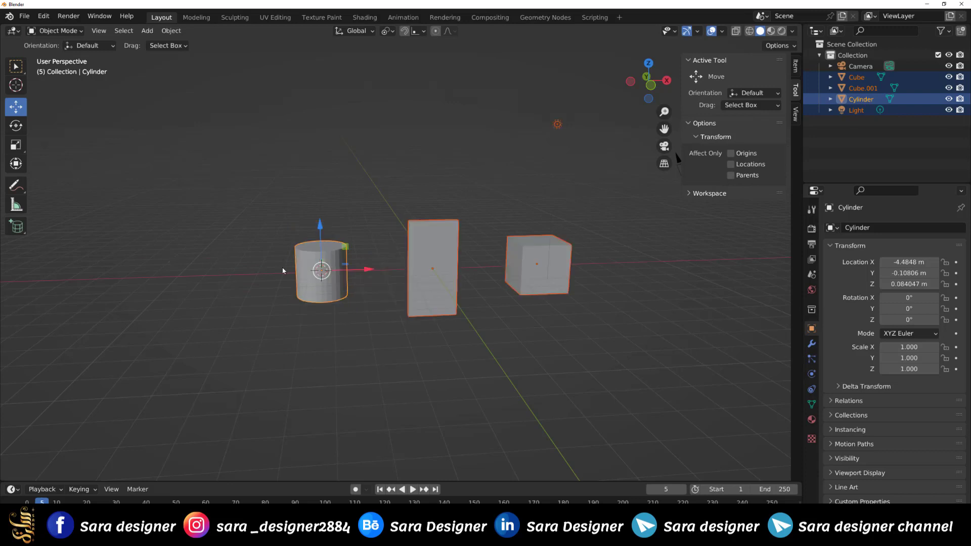
pyautogui.hotkey('alt', 'a')
pyautogui.hotkey('shift', 's')
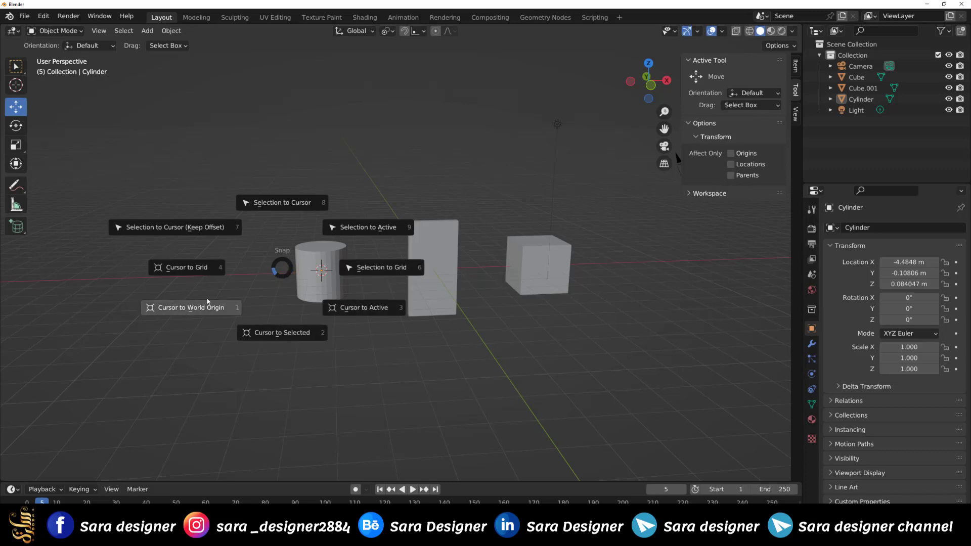
# Snap the right-hand cube and the light to the grid
pyautogui.press('Escape')
pyautogui.moveTo(580, 216); pyautogui.dragTo(493, 336)
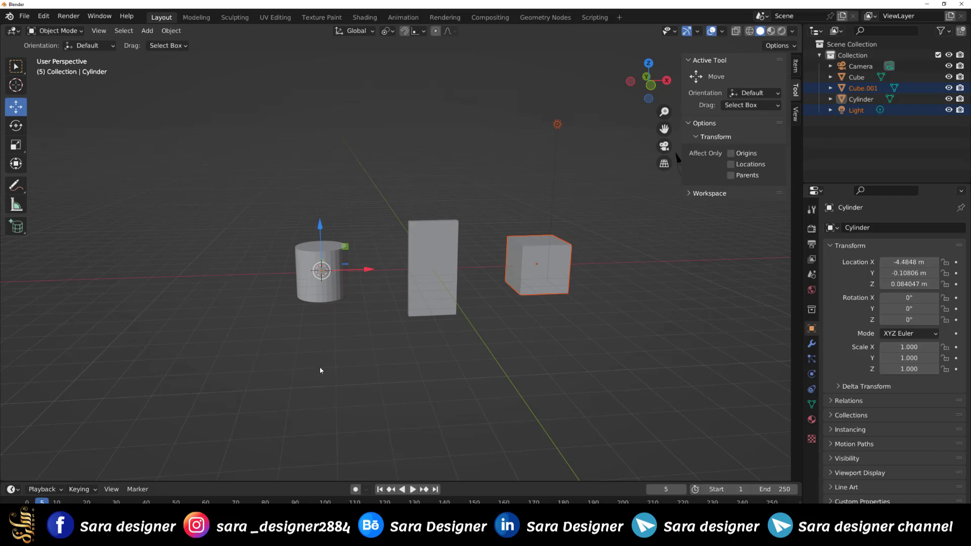
pyautogui.hotkey('shift', 's')
pyautogui.click(425, 368)
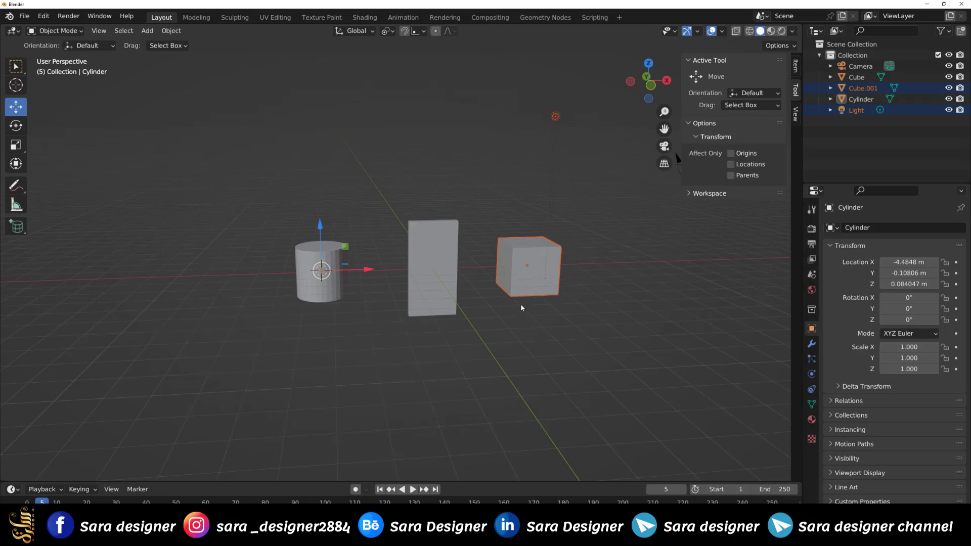
pyautogui.scroll(1, 541, 318)
pyautogui.scroll(1, 548, 317)
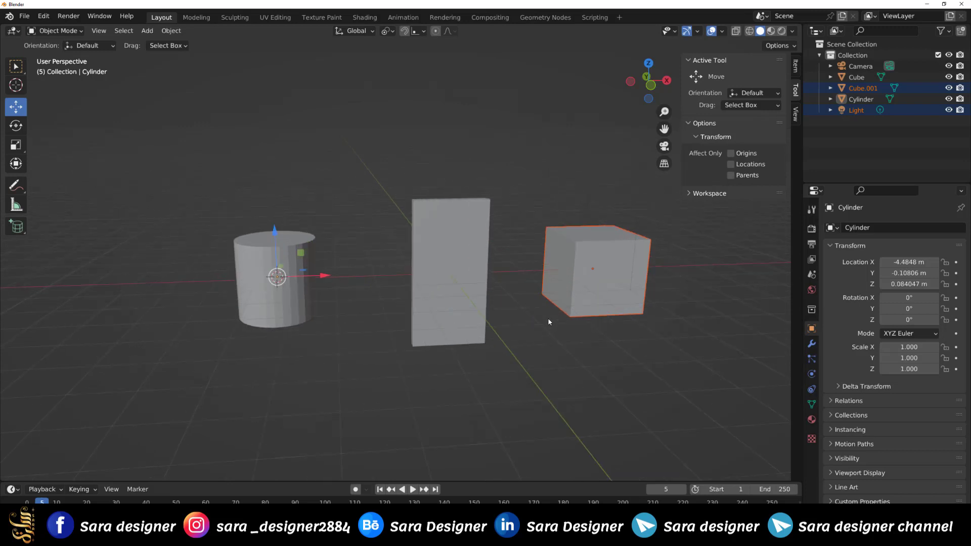
# Move Cube.001 farther right and snap it to the grid at X 6 m
pyautogui.click(602, 283)
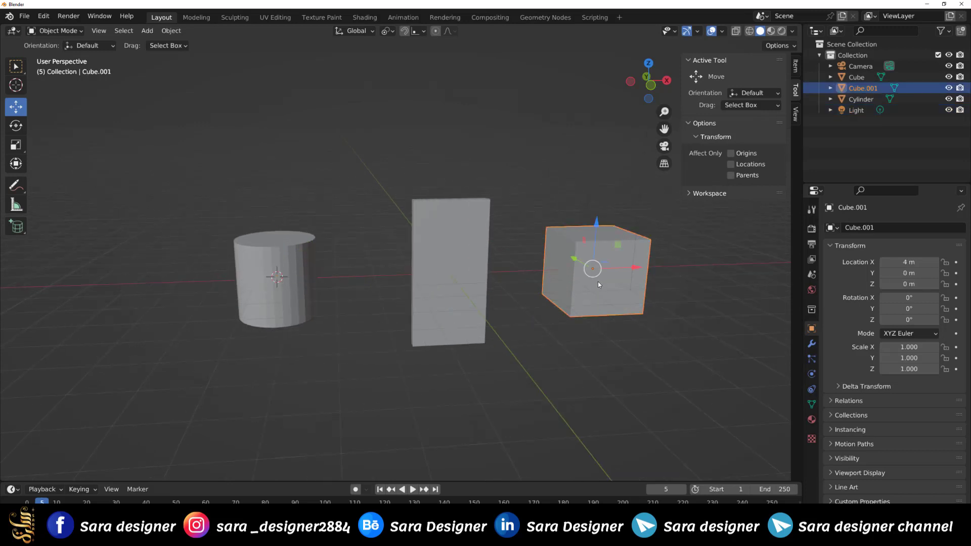
pyautogui.moveTo(637, 268); pyautogui.dragTo(701, 263)
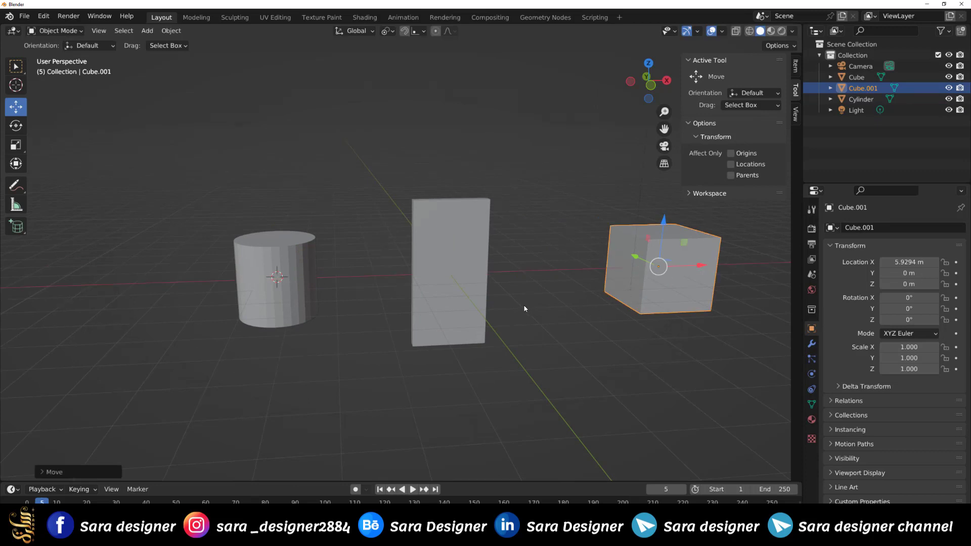
pyautogui.hotkey('shift', 's')
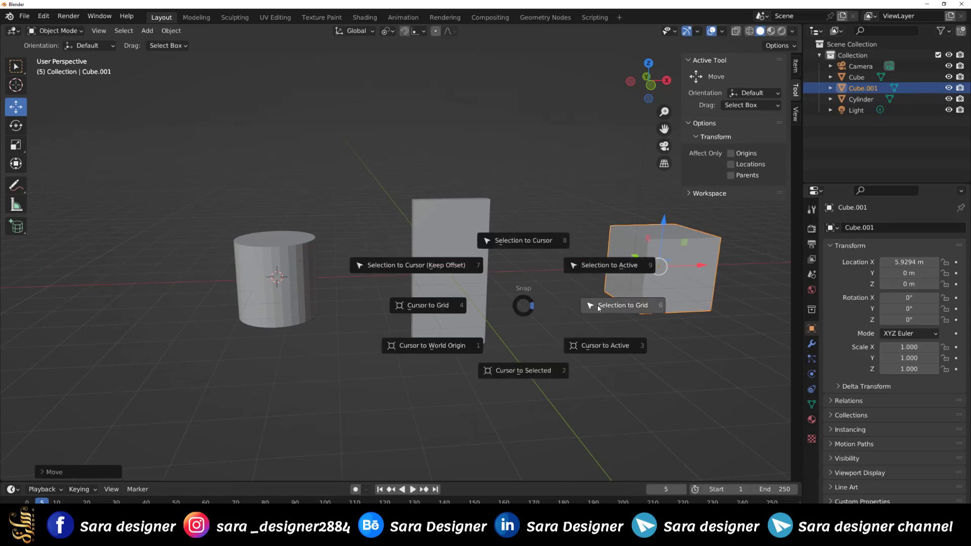
pyautogui.click(616, 307)
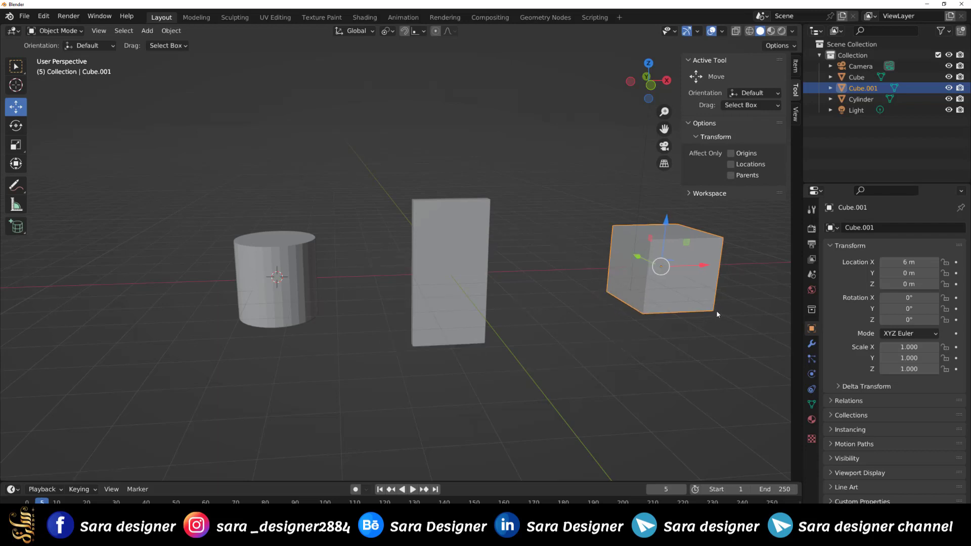
pyautogui.scroll(-3, 593, 309)
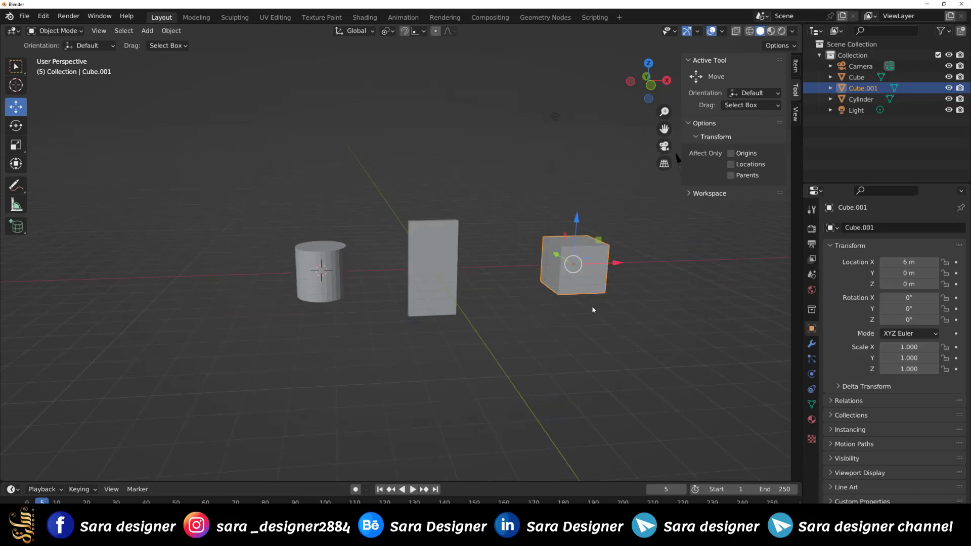
pyautogui.scroll(1, 597, 307)
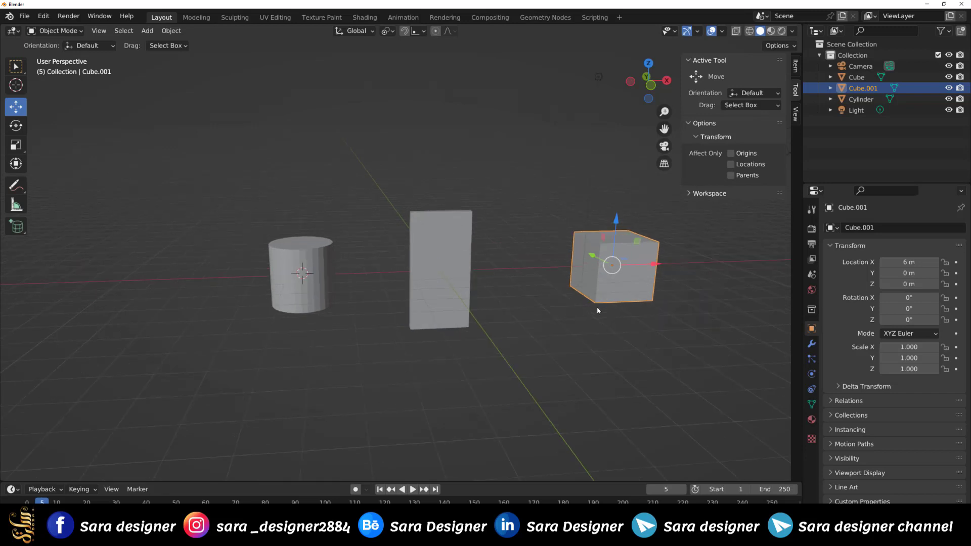
pyautogui.scroll(1, 596, 307)
pyautogui.scroll(-1, 597, 310)
# Snap the 3D cursor to the grid, then to the active right-hand cube
pyautogui.click(350, 319)
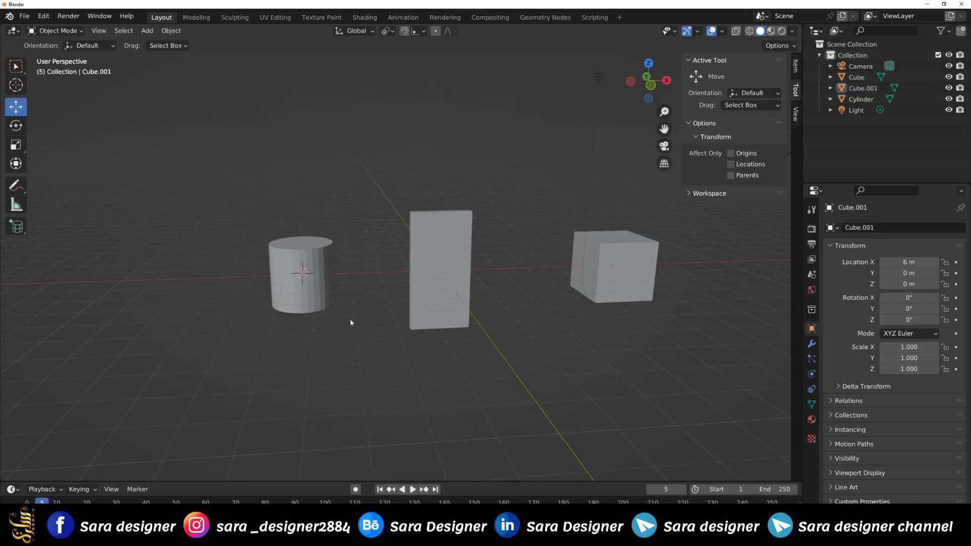
pyautogui.hotkey('shift', 's')
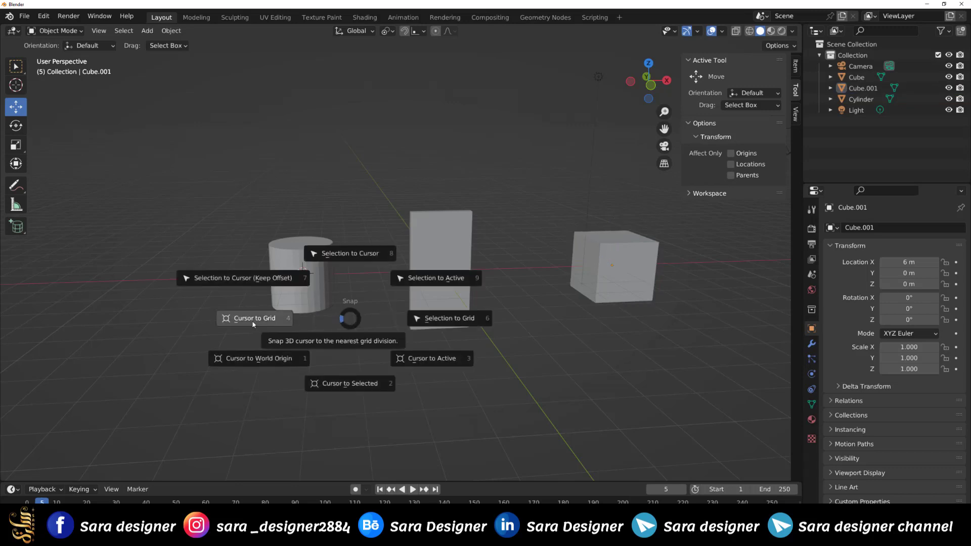
pyautogui.click(279, 323)
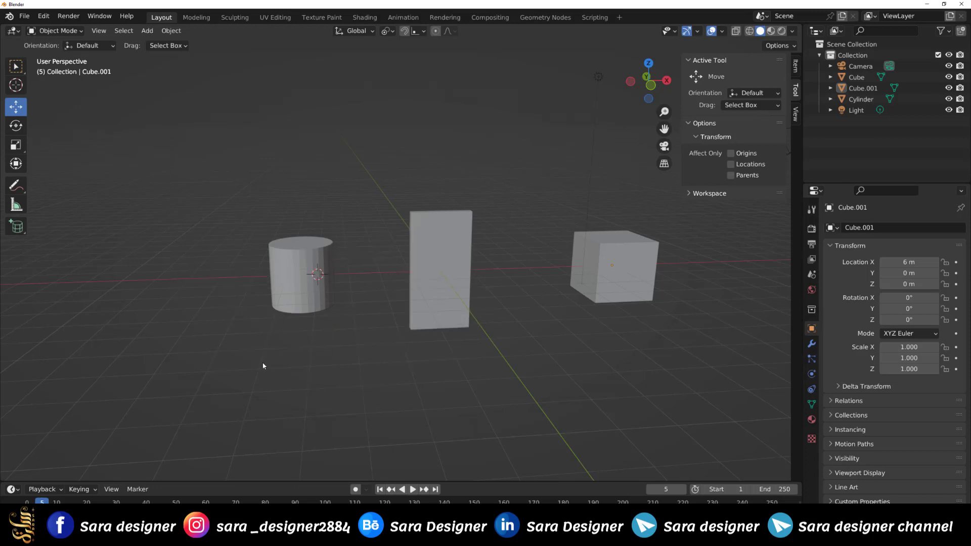
pyautogui.hotkey('shift', 's')
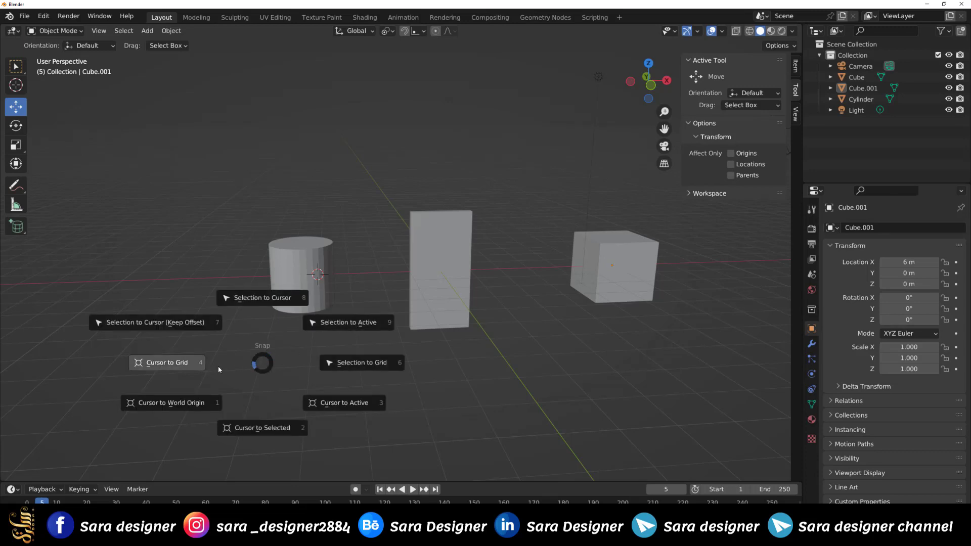
pyautogui.click(189, 364)
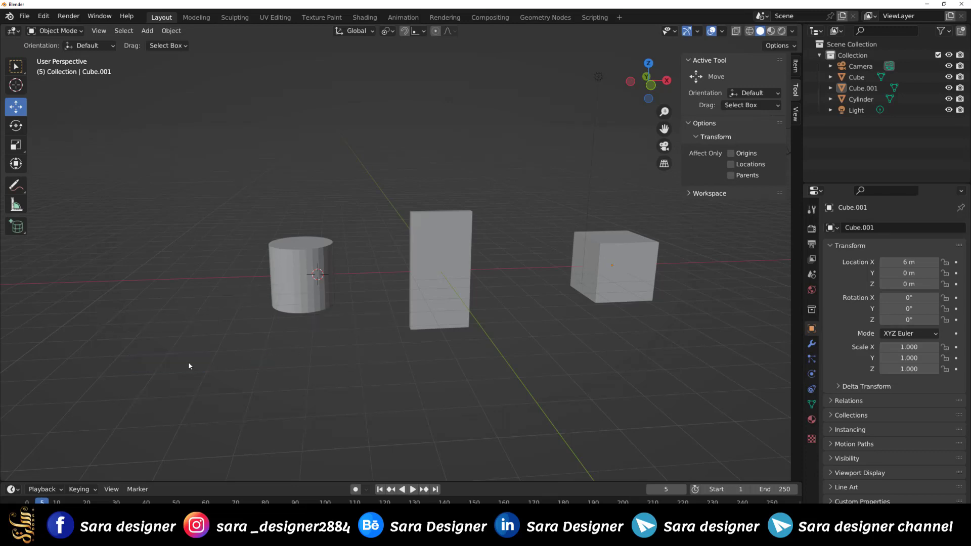
pyautogui.scroll(2, 235, 319)
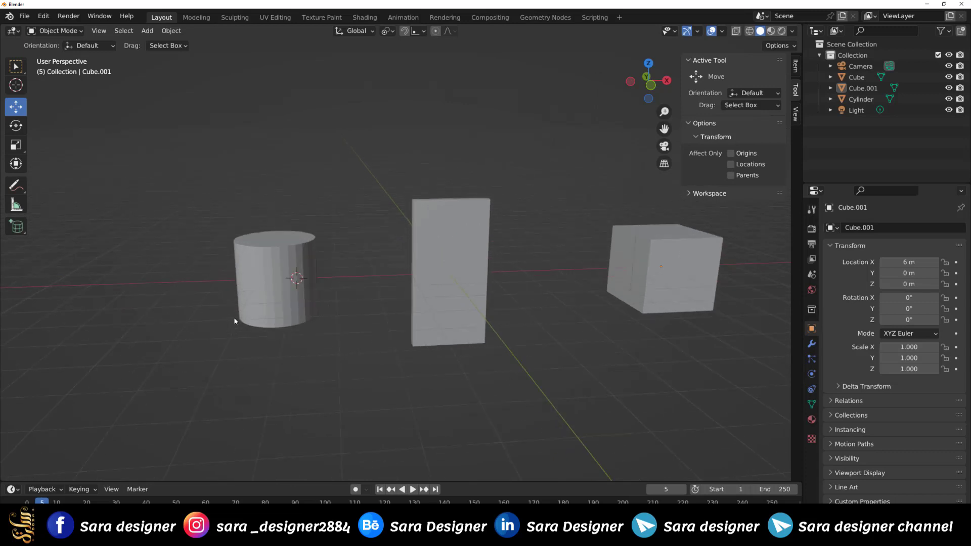
pyautogui.hotkey('shift', 's')
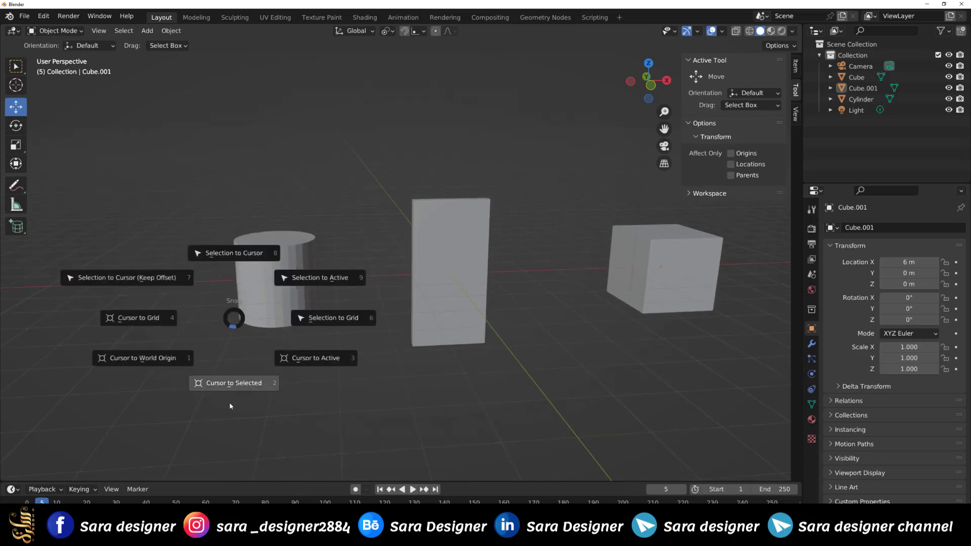
pyautogui.click(331, 395)
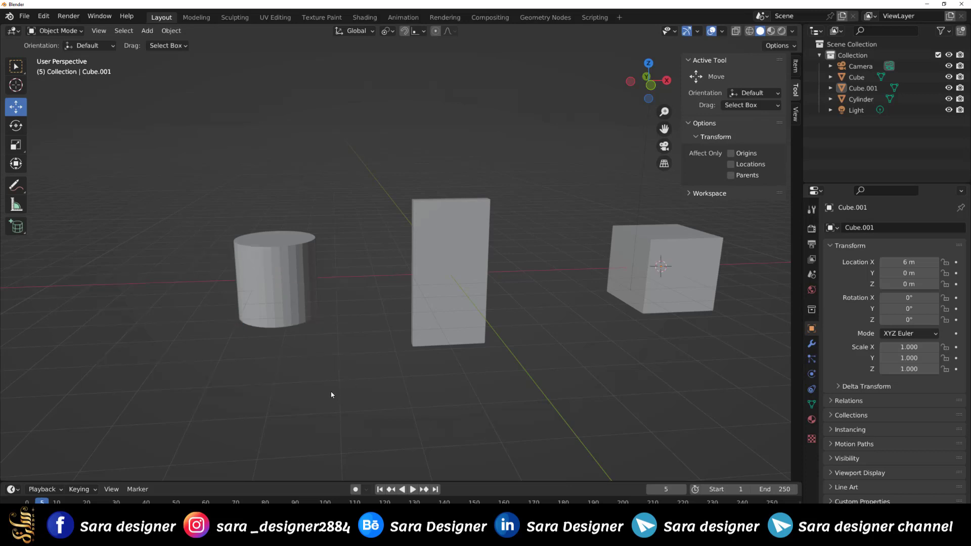
# Snap the 3D cursor to the tall box's origin, then to the cylinder's origin
pyautogui.click(452, 285)
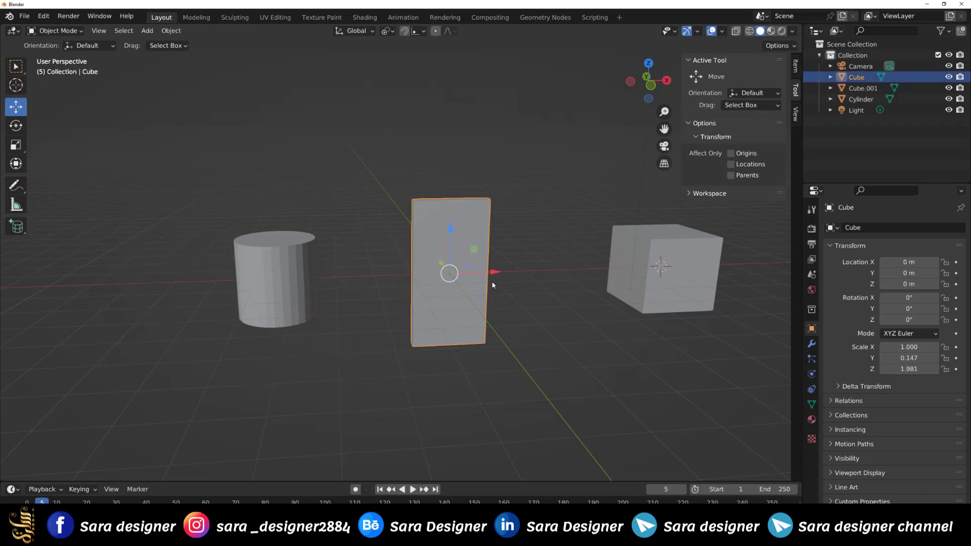
pyautogui.hotkey('shift', 's')
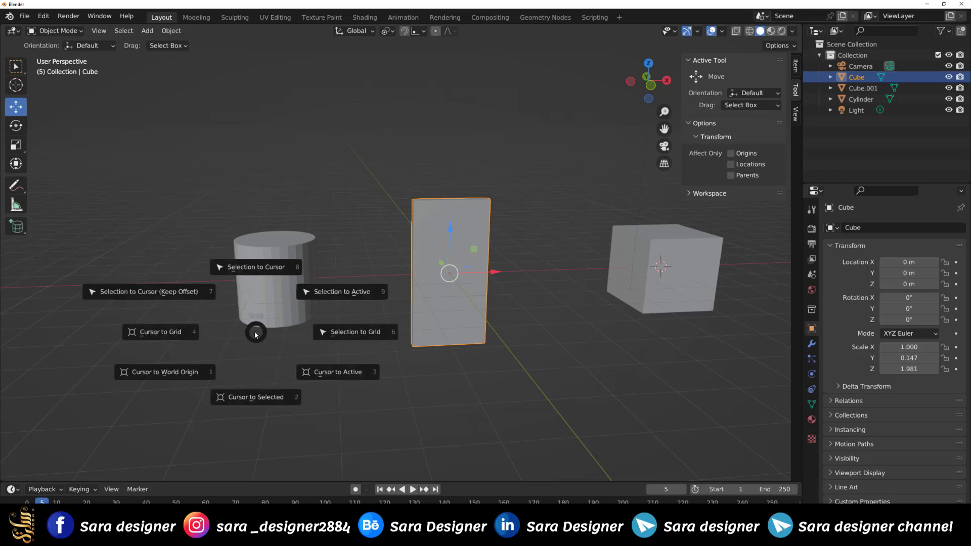
pyautogui.click(272, 402)
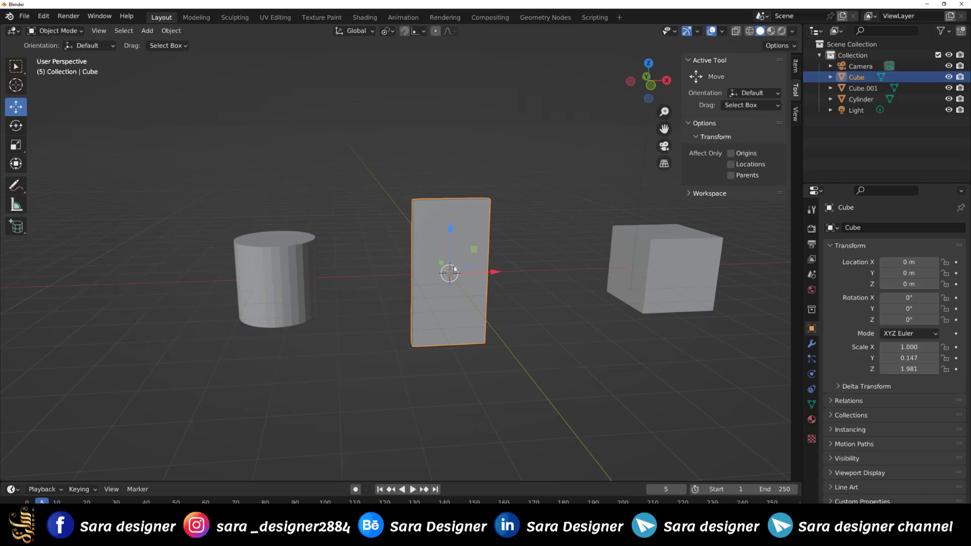
pyautogui.hotkey('alt', 'a')
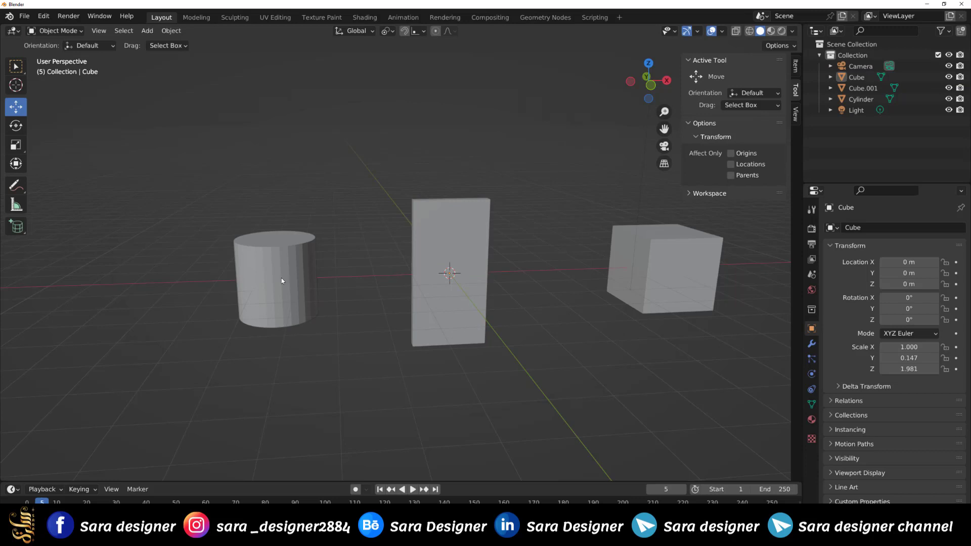
pyautogui.click(281, 278)
pyautogui.hotkey('shift', 's')
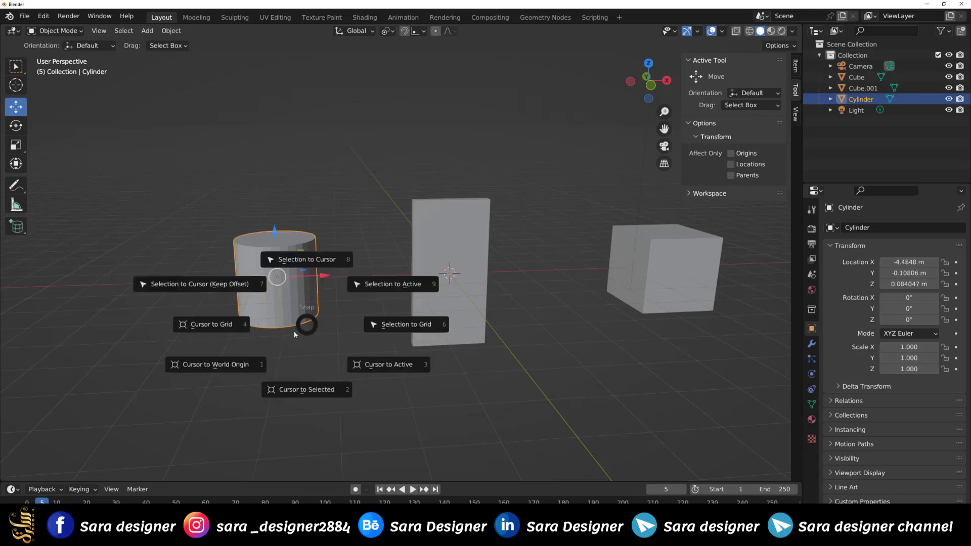
pyautogui.click(315, 389)
pyautogui.click(340, 388)
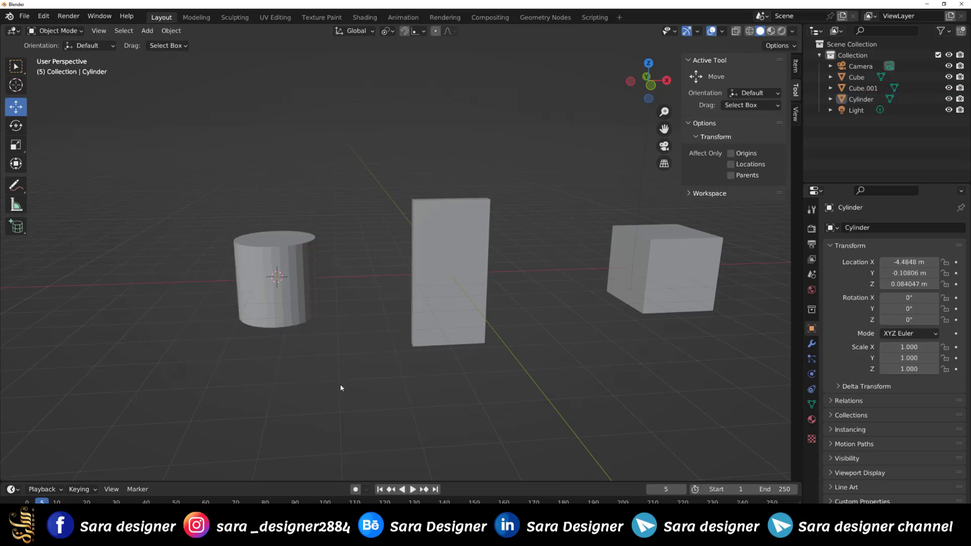
pyautogui.scroll(-3, 218, 277)
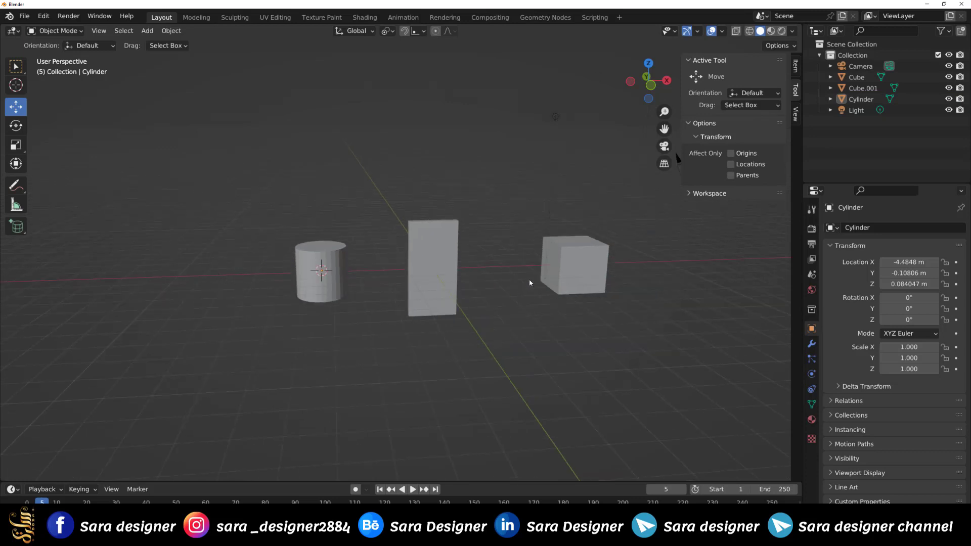
pyautogui.scroll(3, 529, 282)
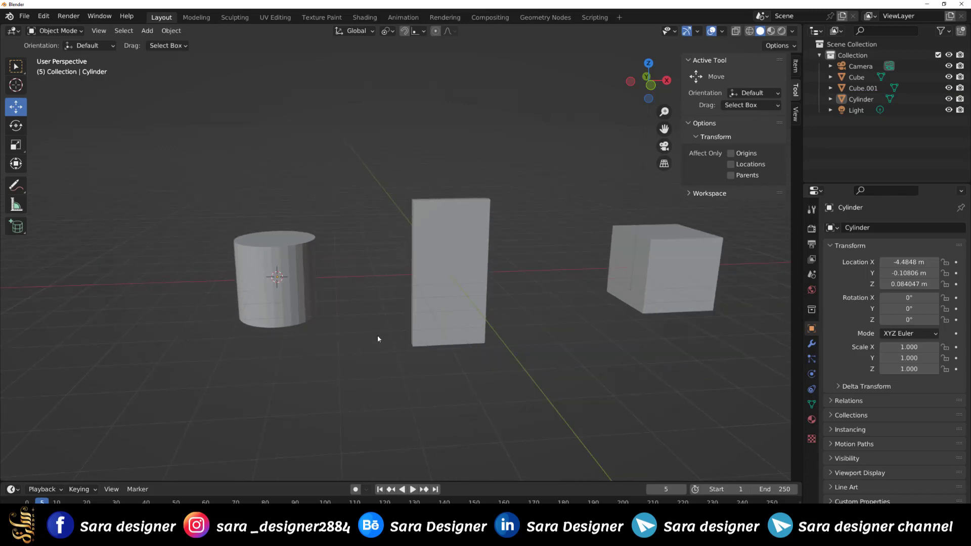
pyautogui.click(445, 239)
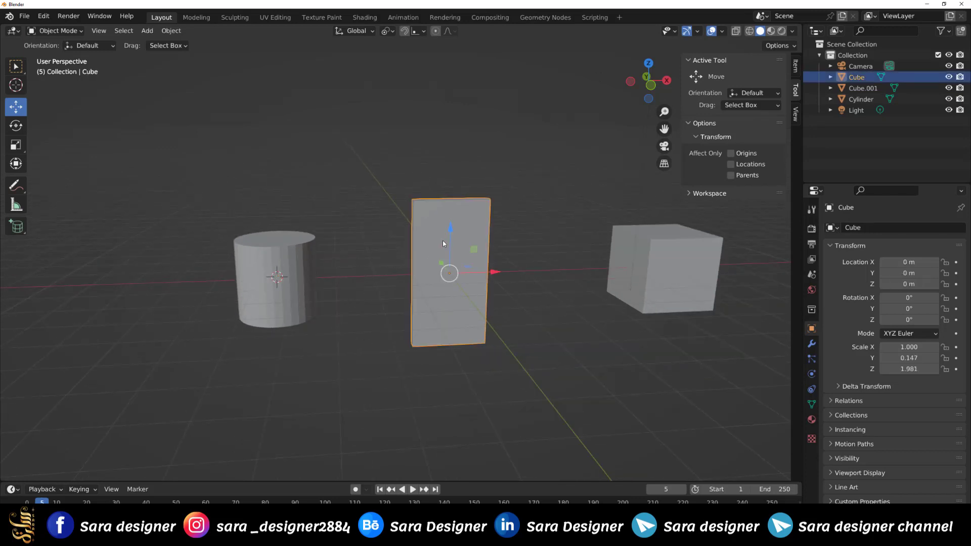
pyautogui.click(284, 264)
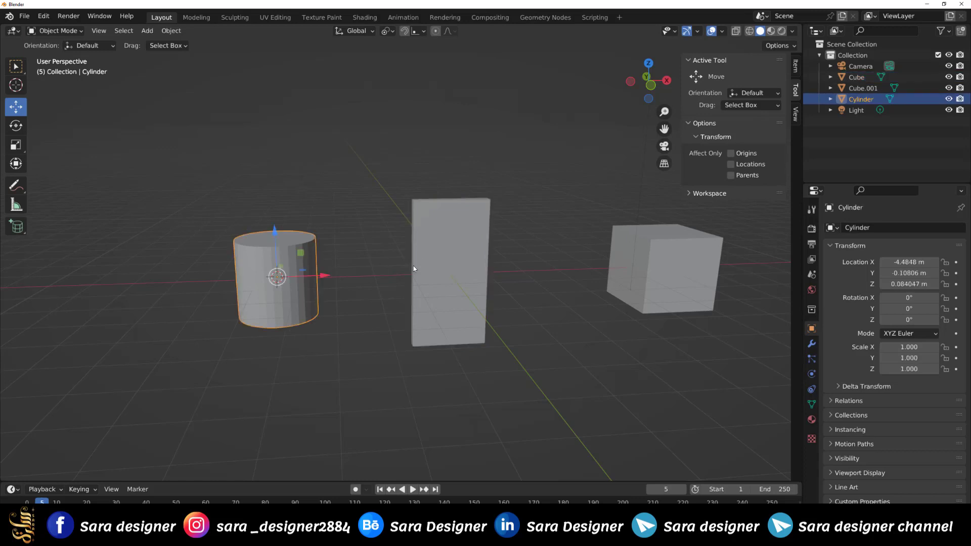
pyautogui.click(654, 253)
pyautogui.click(431, 294)
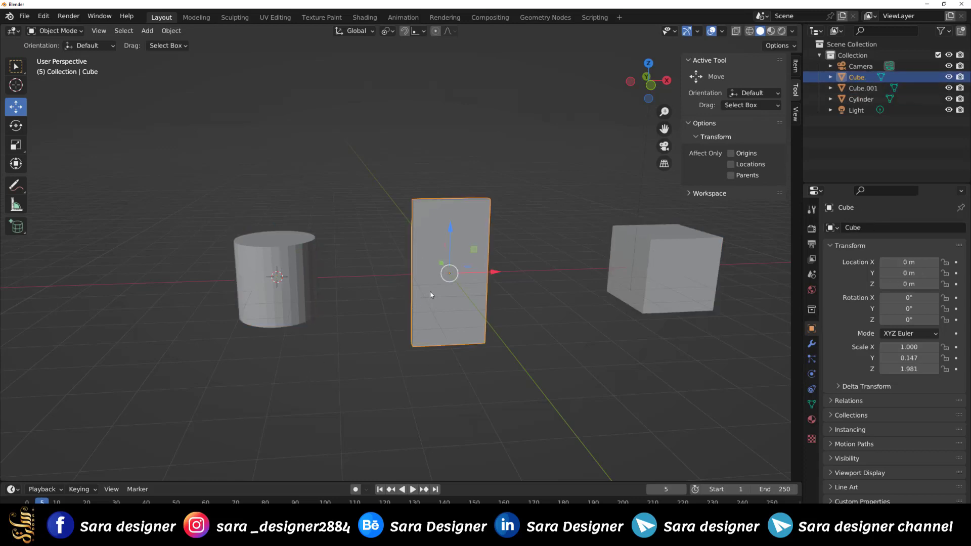
pyautogui.moveTo(493, 279); pyautogui.dragTo(408, 279)
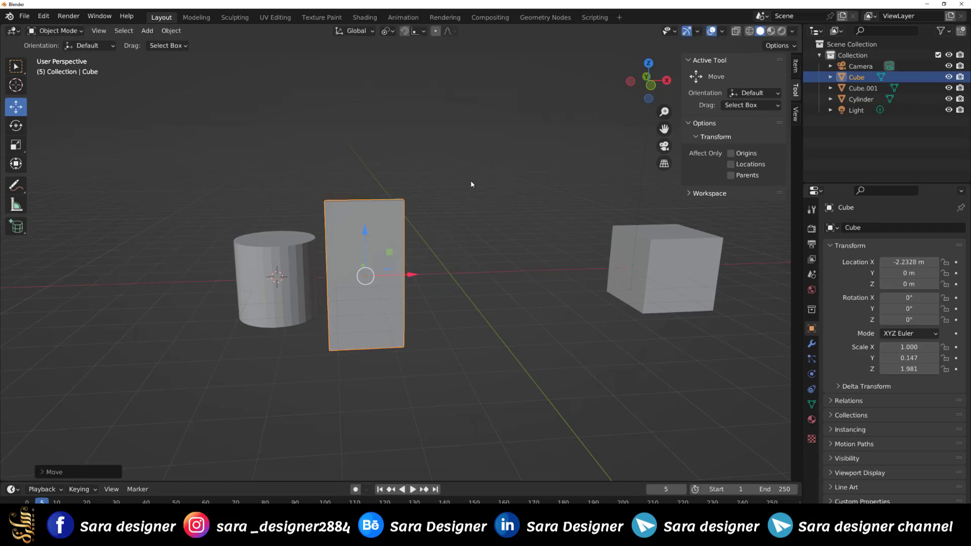
pyautogui.moveTo(473, 153); pyautogui.dragTo(196, 412)
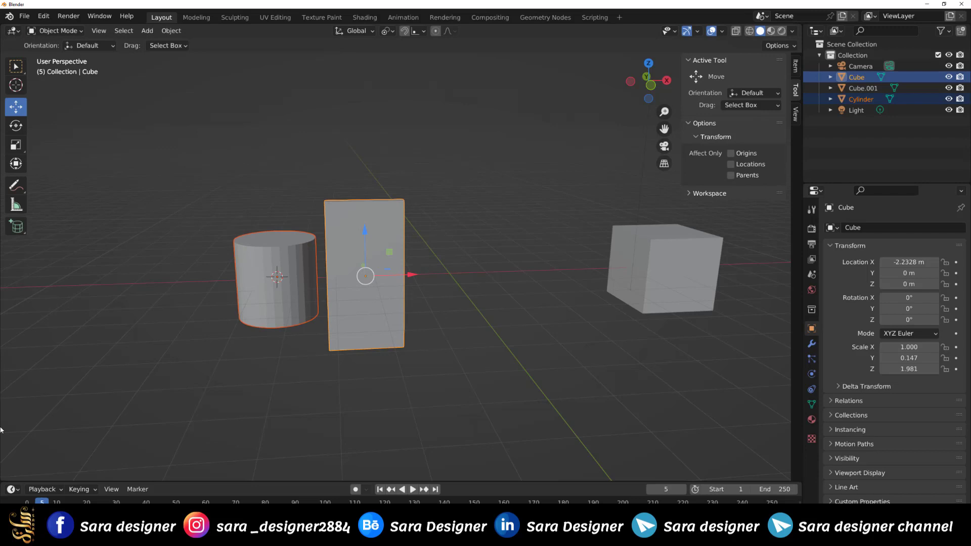
pyautogui.hotkey('ctrl', 'j')
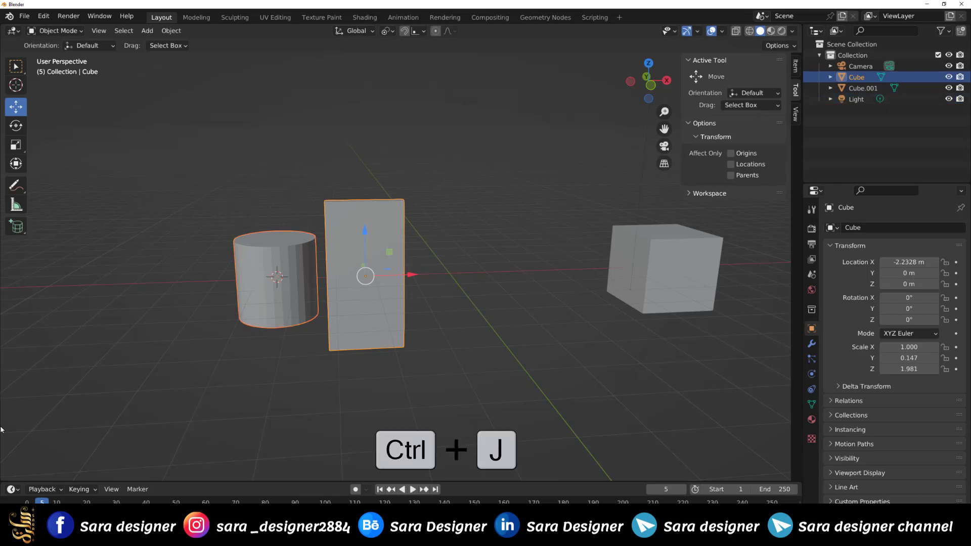
pyautogui.click(228, 364)
pyautogui.click(394, 283)
pyautogui.moveTo(412, 275); pyautogui.dragTo(505, 277)
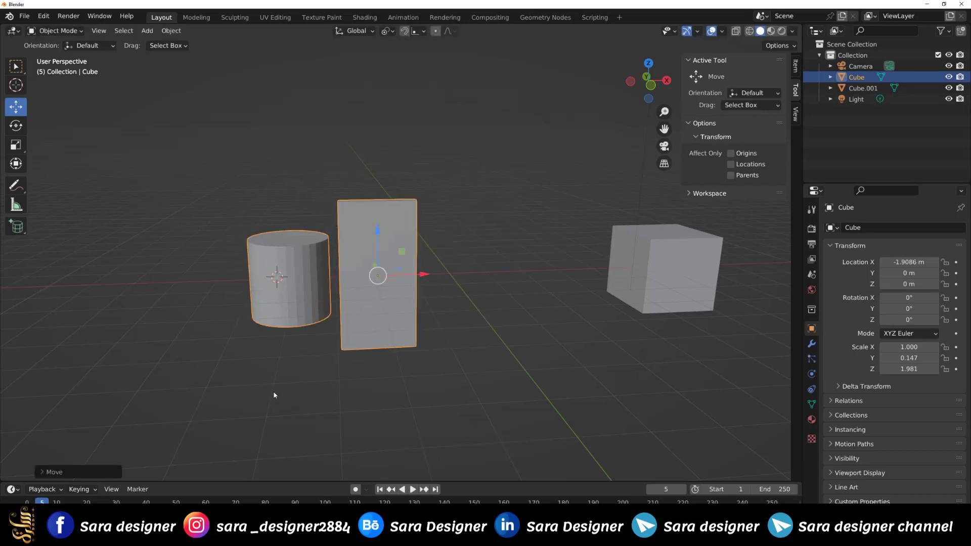
pyautogui.hotkey('ctrl', 'z')
pyautogui.click(275, 390)
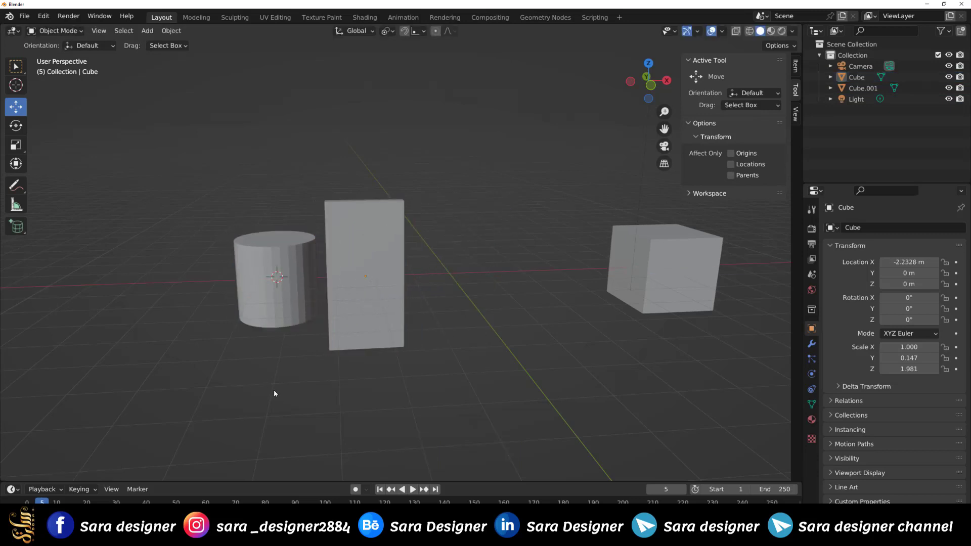
pyautogui.hotkey('ctrl', 'z')
pyautogui.click(283, 292)
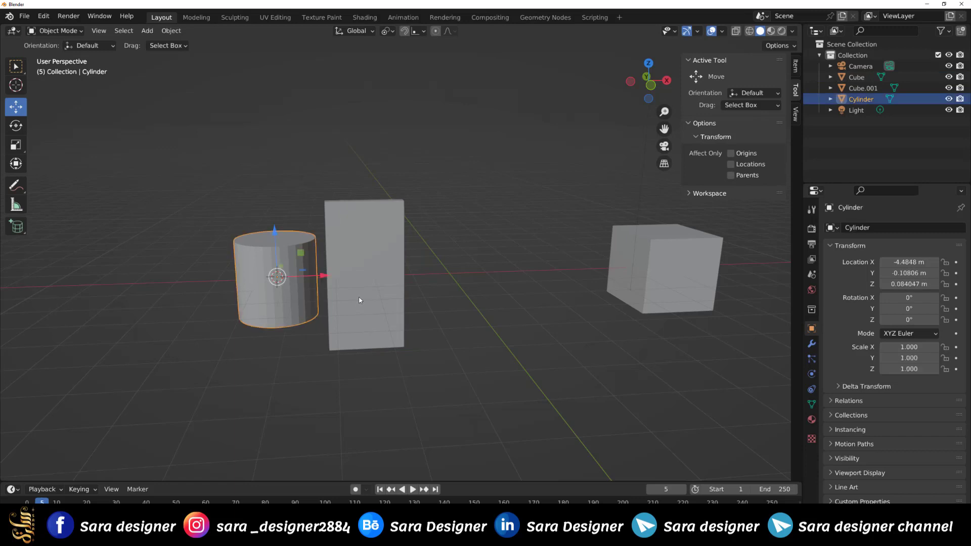
pyautogui.click(328, 296)
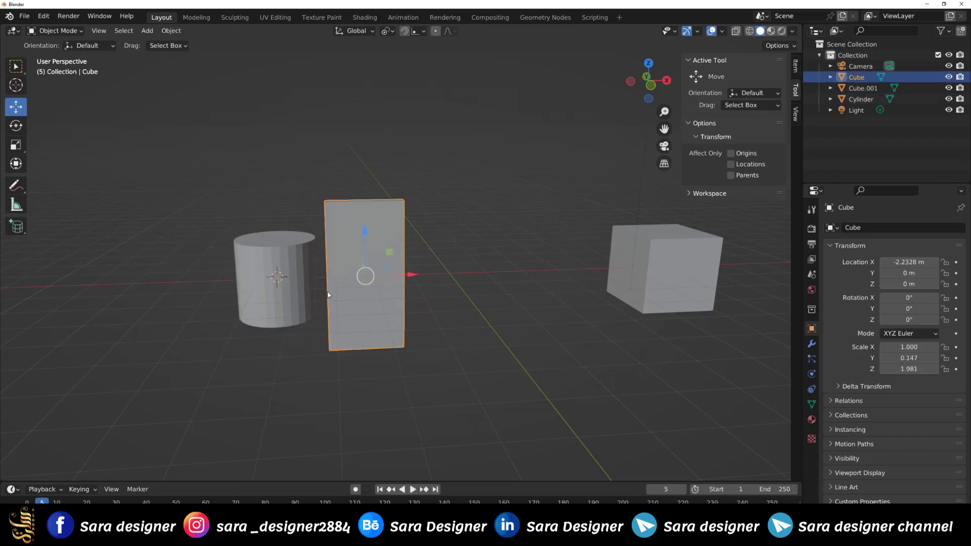
pyautogui.click(326, 391)
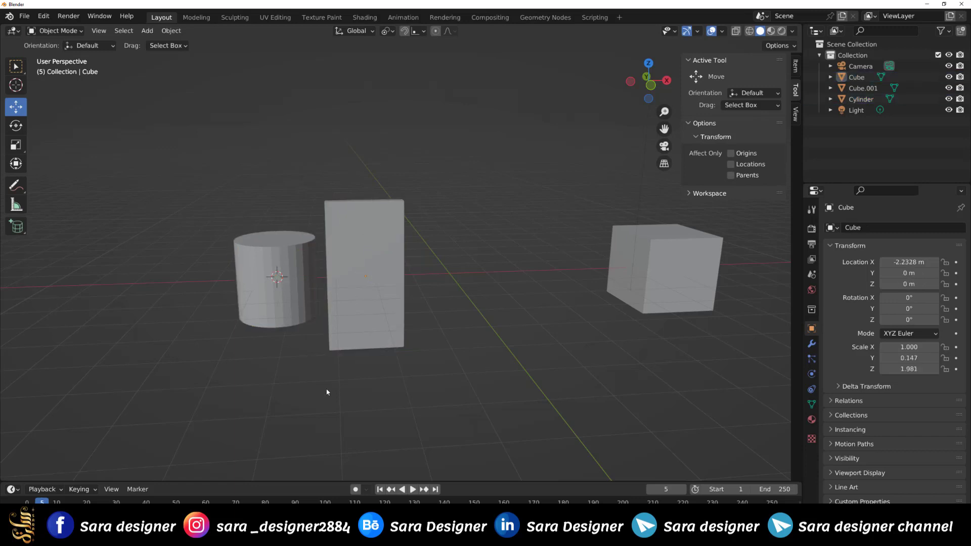
pyautogui.press('a')
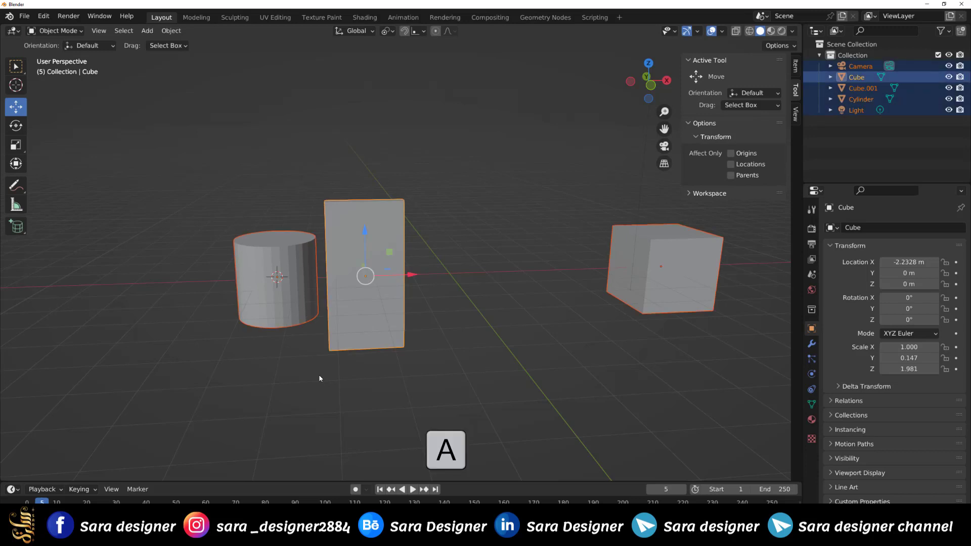
pyautogui.hotkey('alt', 'a')
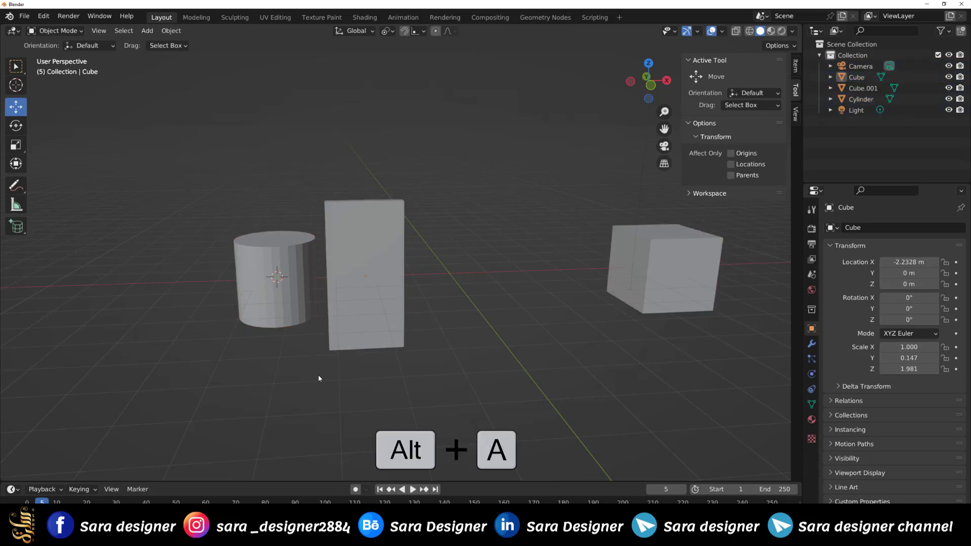
pyautogui.press('h')
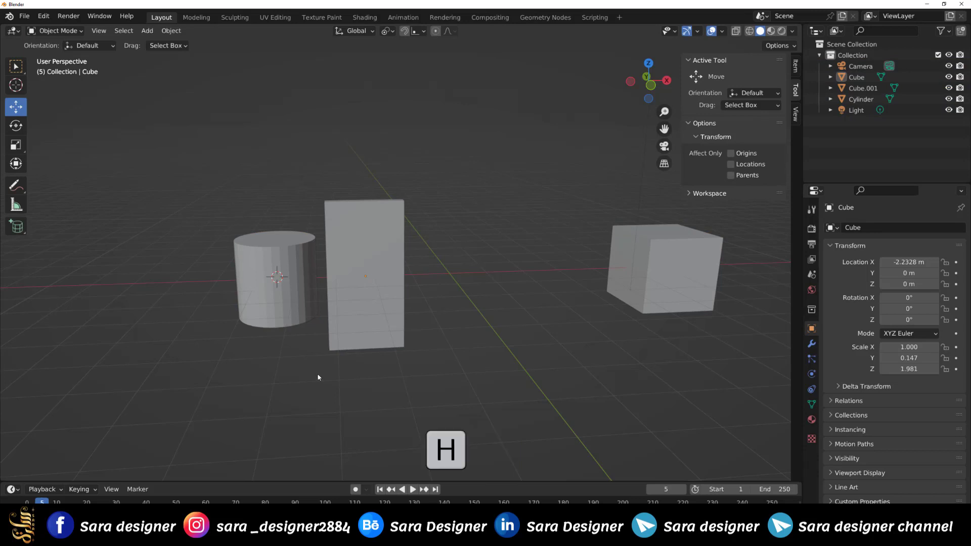
pyautogui.moveTo(752, 222); pyautogui.dragTo(186, 368)
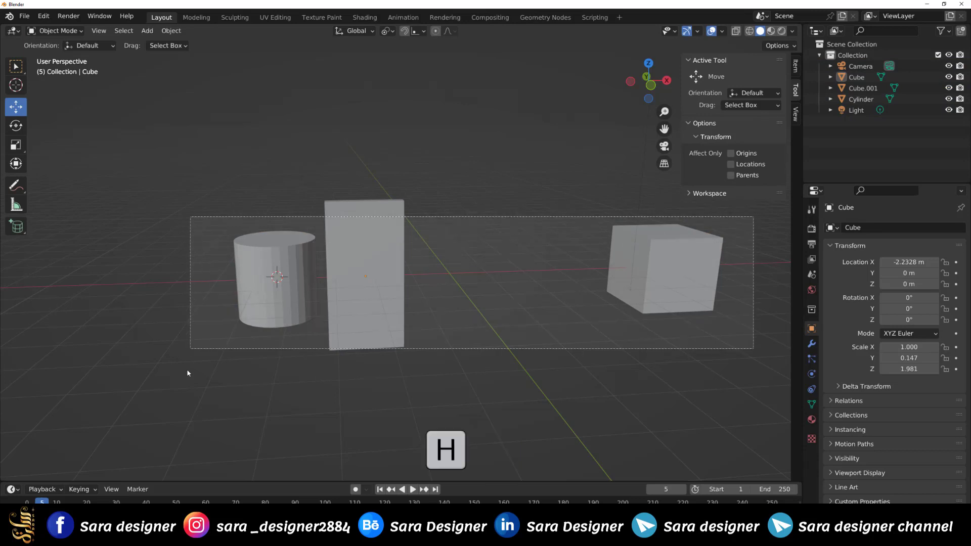
pyautogui.press('h')
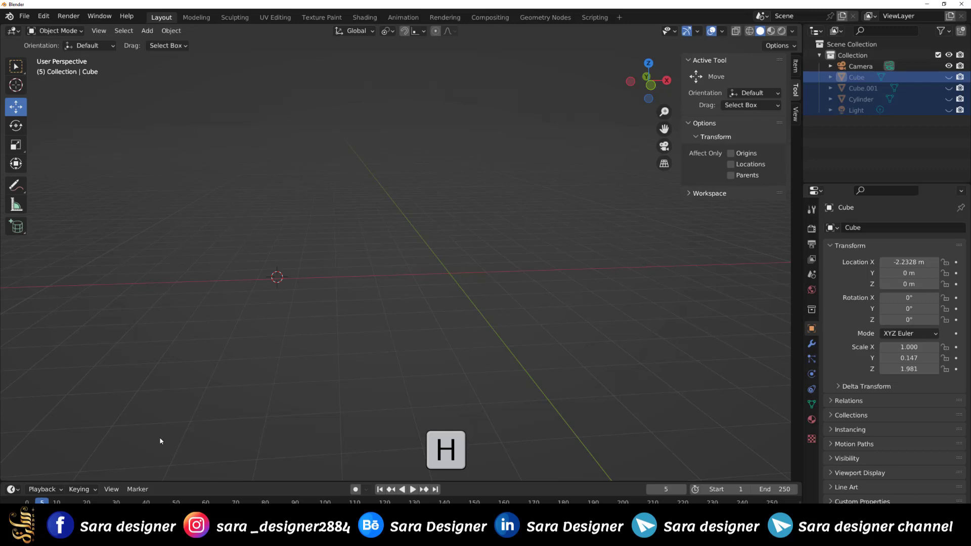
pyautogui.hotkey('alt', 'h')
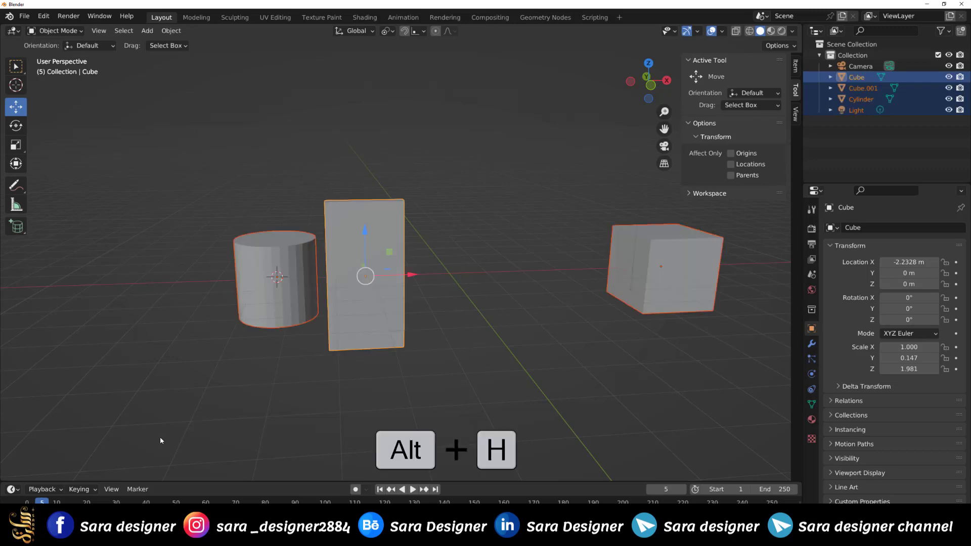
pyautogui.click(948, 77)
pyautogui.click(948, 88)
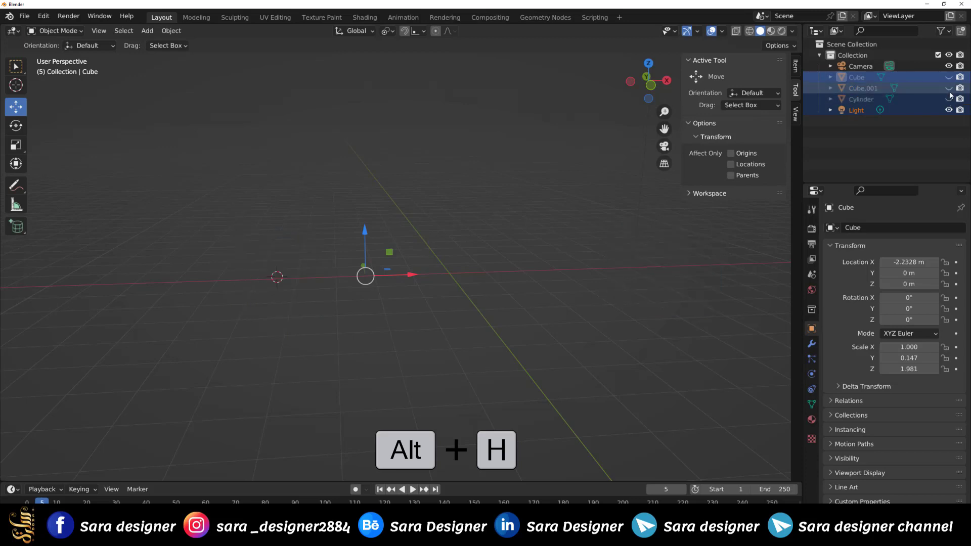
pyautogui.click(948, 99)
pyautogui.click(949, 77)
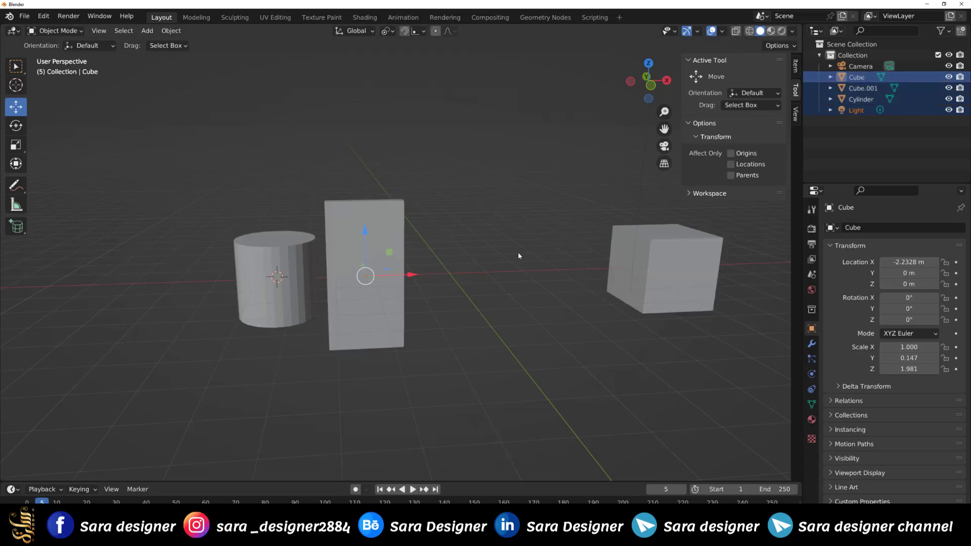
pyautogui.press('h')
pyautogui.moveTo(701, 209)
pyautogui.mouseDown()
pyautogui.moveTo(189, 341)
pyautogui.moveTo(177, 354)
pyautogui.mouseUp()
pyautogui.press('h')
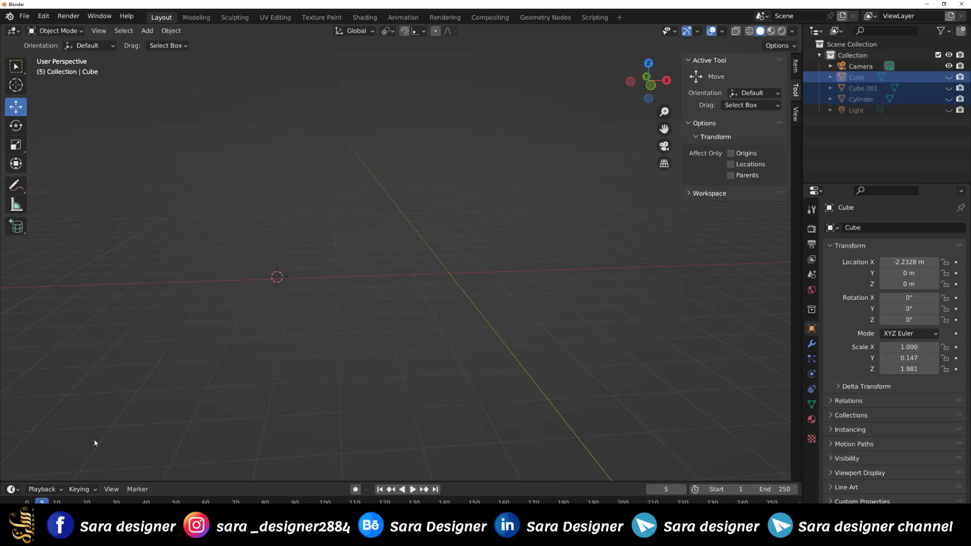
pyautogui.hotkey('alt', 'h')
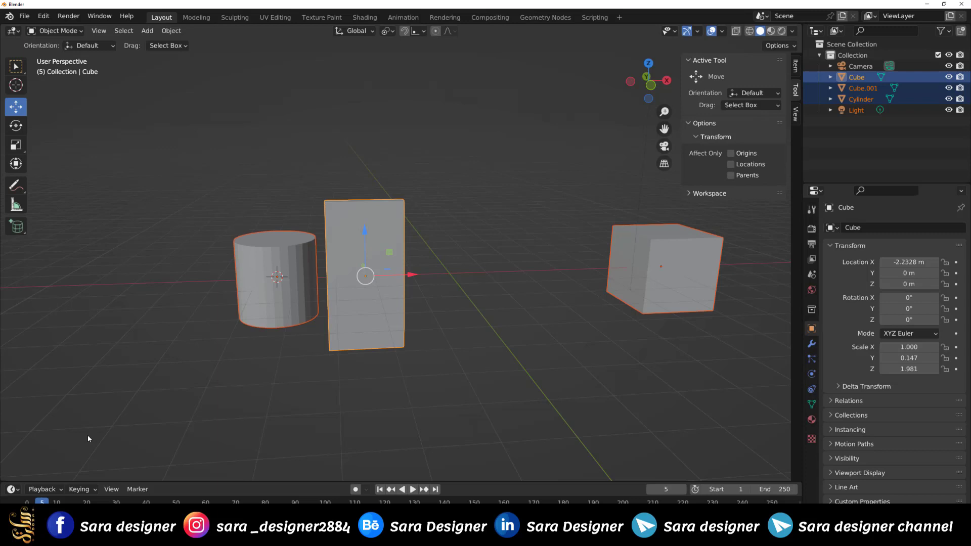
pyautogui.click(277, 338)
# Duplicate the right-hand cube, then undo the copy
pyautogui.scroll(-2, 273, 339)
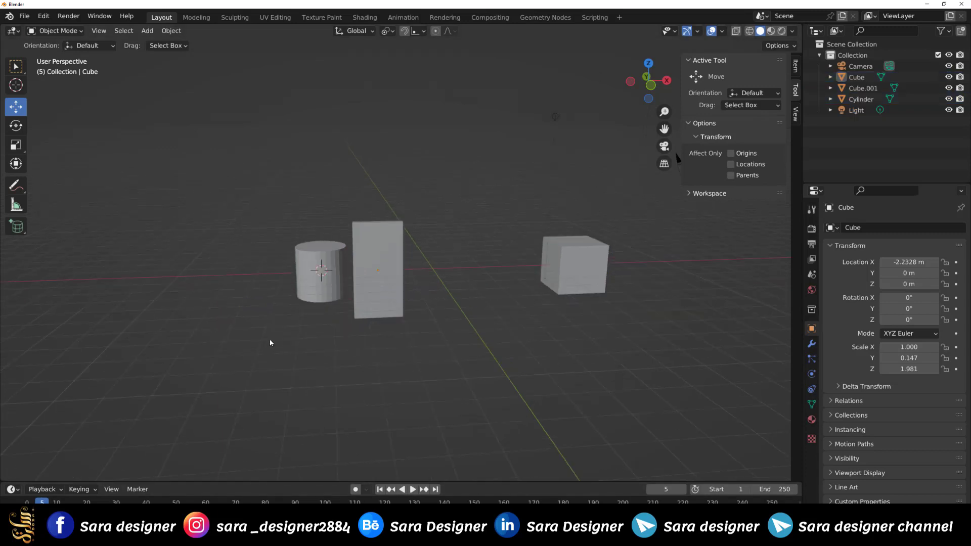
pyautogui.scroll(-2, 269, 339)
pyautogui.scroll(2, 405, 306)
pyautogui.scroll(2, 404, 306)
pyautogui.click(634, 269)
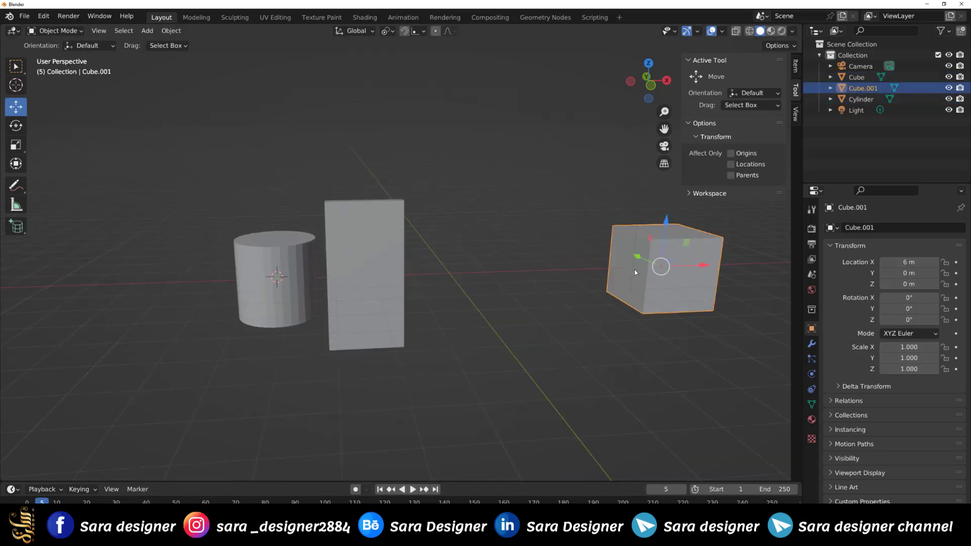
pyautogui.hotkey('shift', 'd')
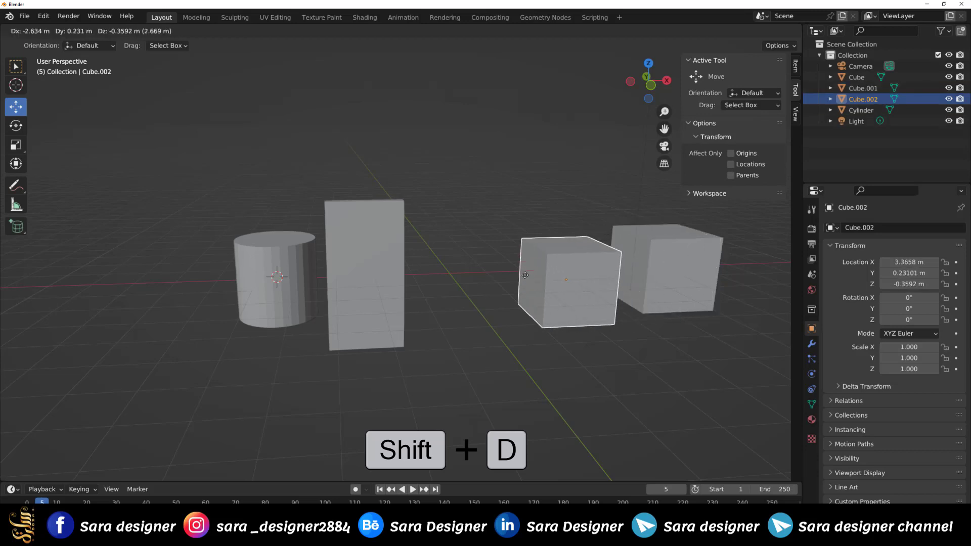
pyautogui.click(501, 333)
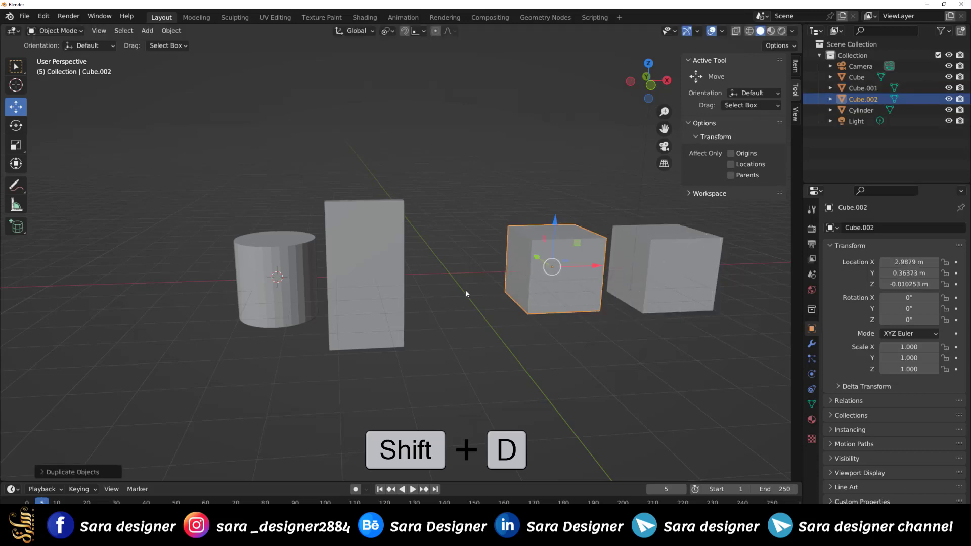
pyautogui.hotkey('ctrl', 'z')
pyautogui.hotkey('ctrl', 'z')
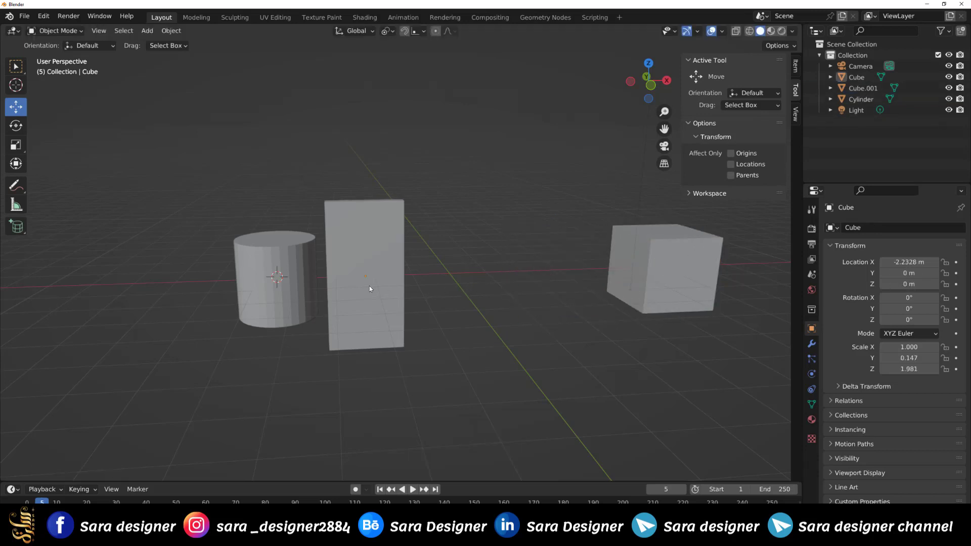
# Delete the tall panel and the right-hand cube
pyautogui.click(372, 288)
pyautogui.press('Delete')
pyautogui.click(310, 279)
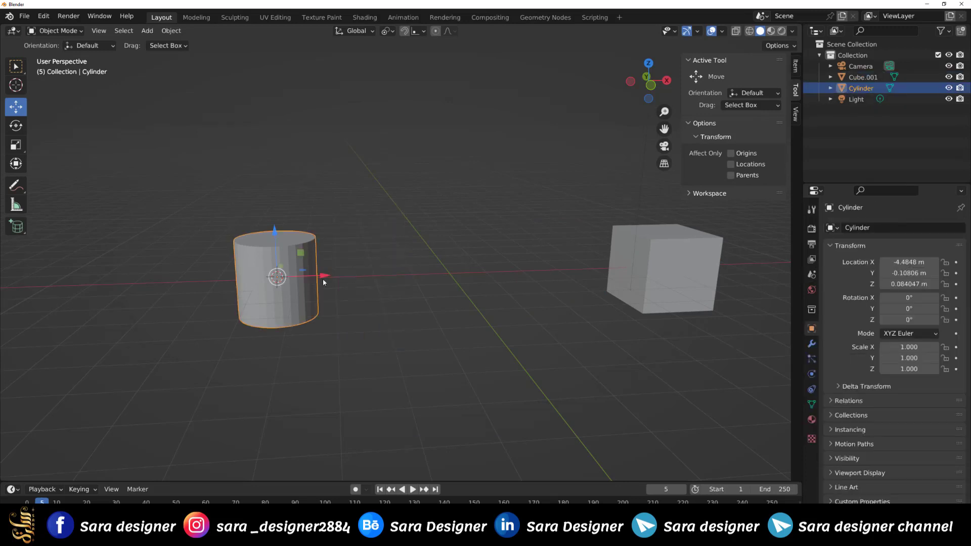
pyautogui.click(671, 282)
pyautogui.press('Delete')
# Duplicate the cylinder, placing Cylinder.001 to its right at X -1.7315 m
pyautogui.click(266, 292)
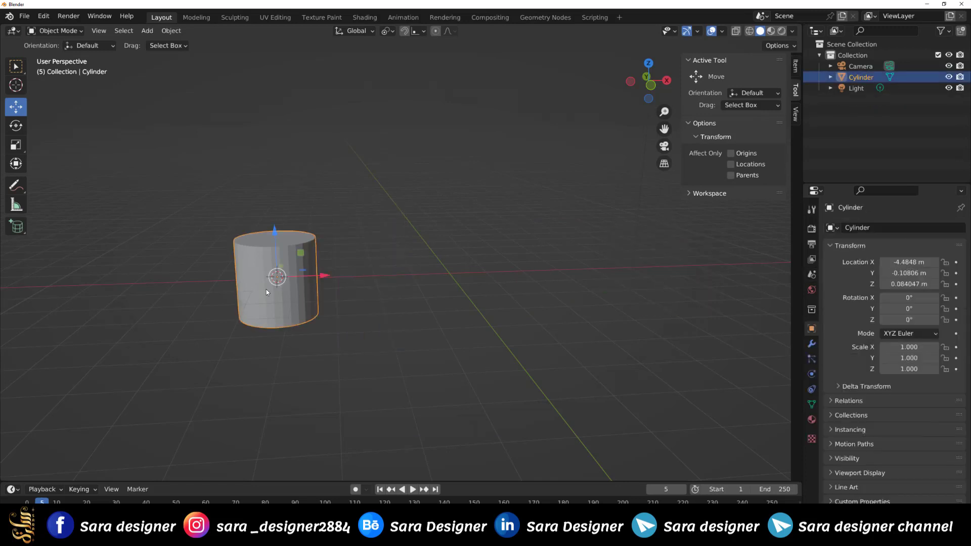
pyautogui.hotkey('shift', 'd')
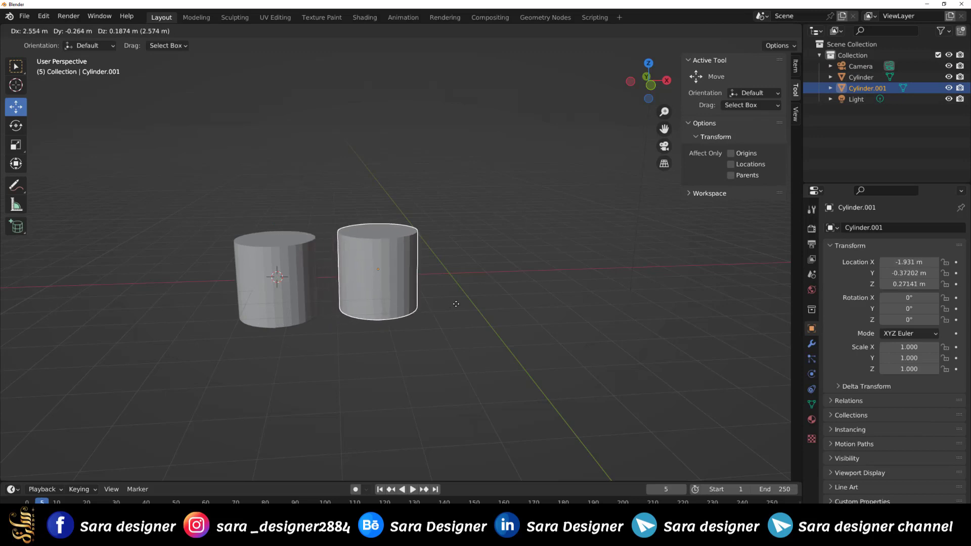
pyautogui.click(373, 342)
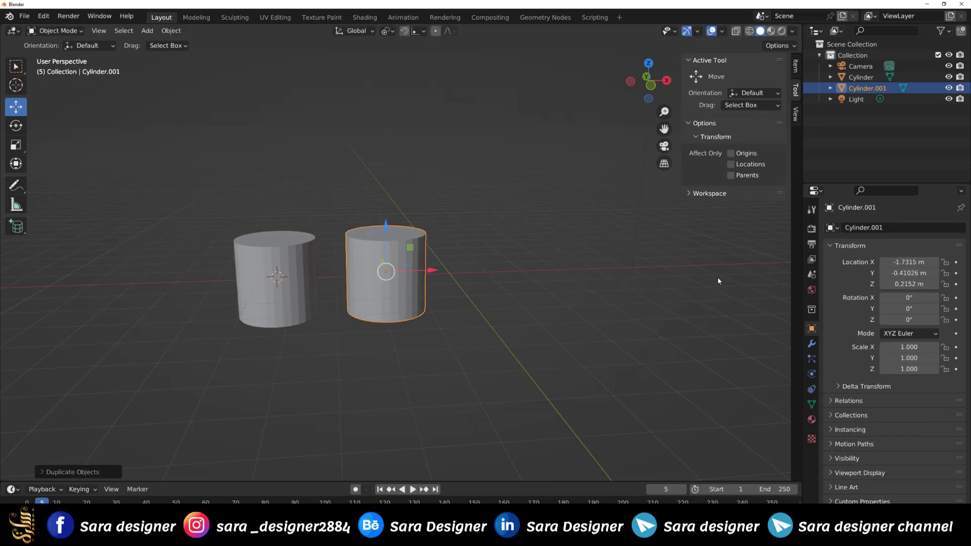
pyautogui.hotkey('shift', 'r')
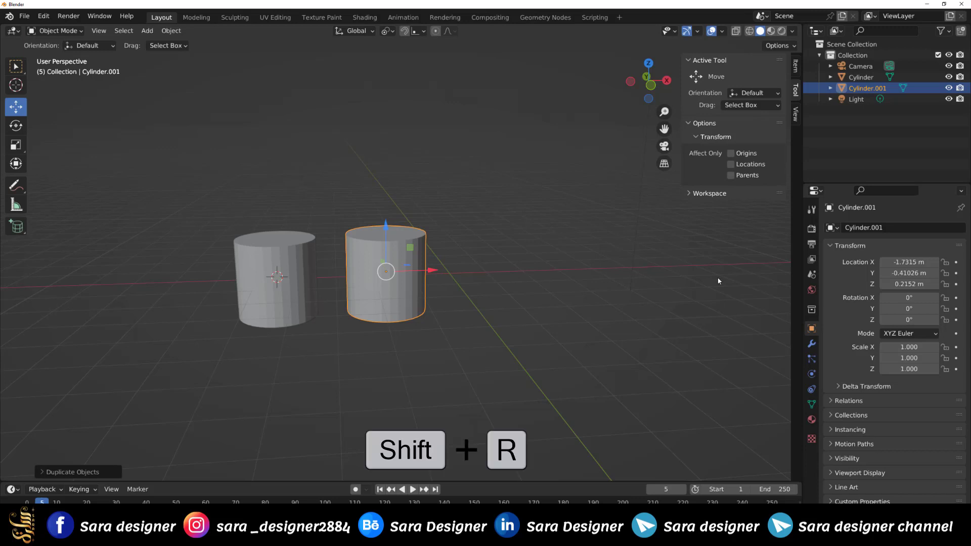
# Repeat the duplication with Shift+R to extend the row to six cylinders
pyautogui.hotkey('shift', 'r')
pyautogui.hotkey('shift', 'r')
pyautogui.hotkey('shift', 'r')
pyautogui.hotkey('shift', 'r')
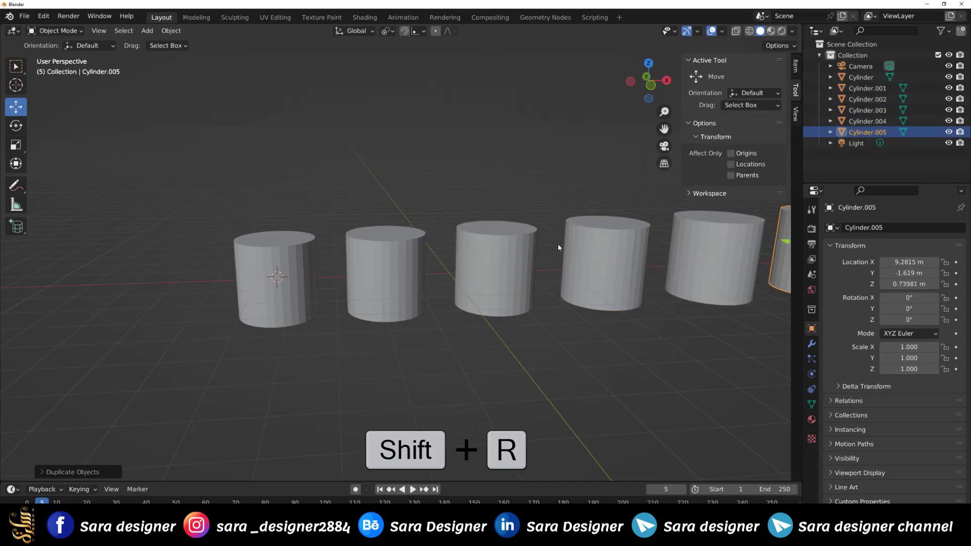
pyautogui.scroll(-4, 424, 313)
pyautogui.scroll(-2, 388, 332)
pyautogui.scroll(1, 441, 277)
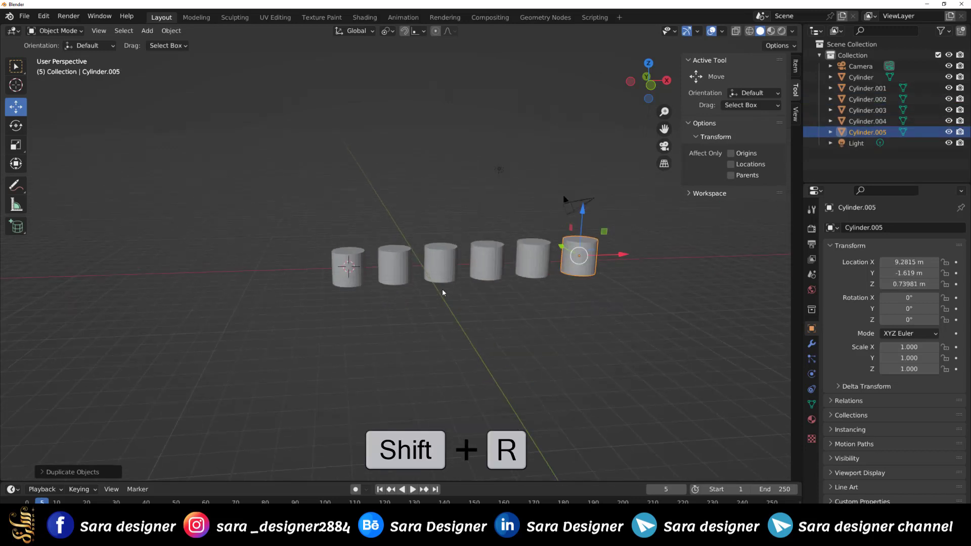
pyautogui.scroll(2, 443, 288)
pyautogui.scroll(3, 443, 291)
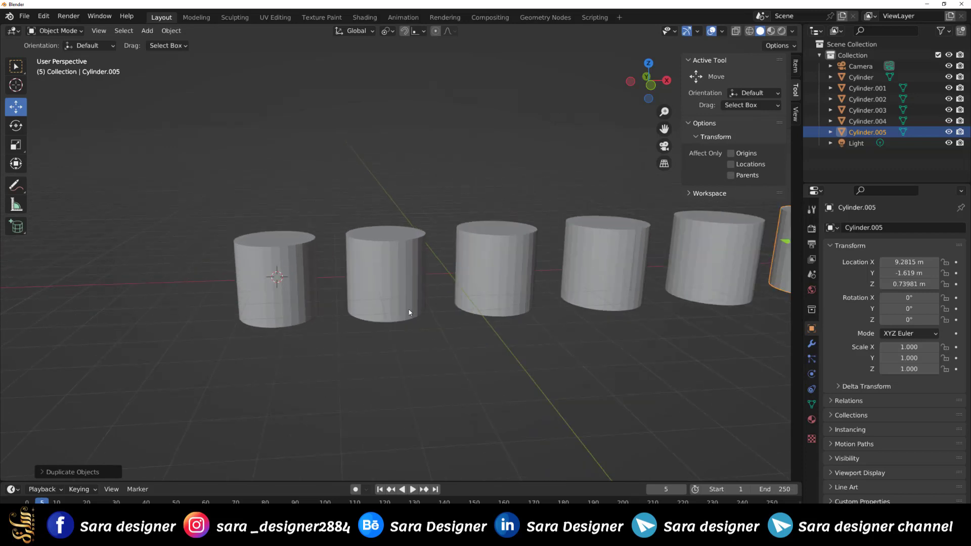
pyautogui.scroll(-1, 407, 306)
pyautogui.scroll(-2, 400, 308)
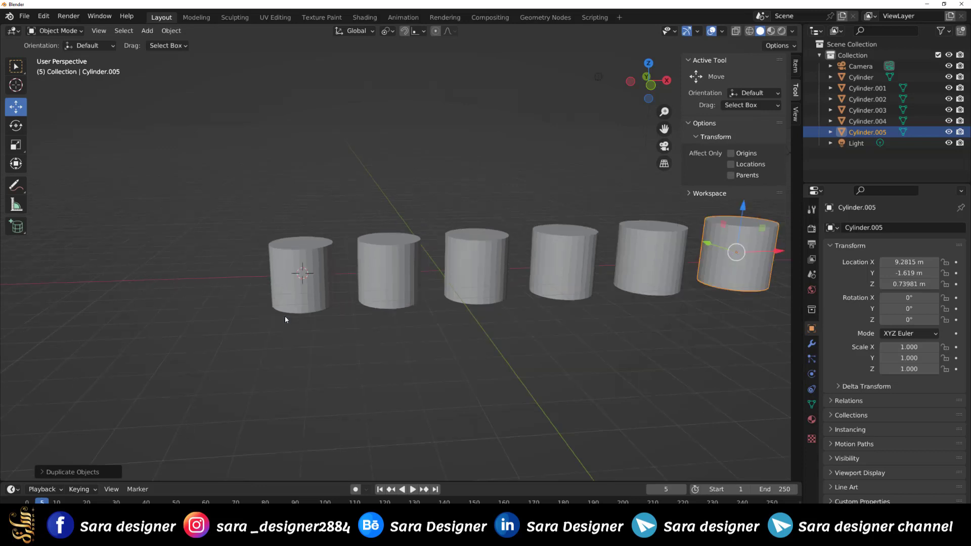
pyautogui.moveTo(284, 316)
pyautogui.mouseDown(button='middle')
pyautogui.moveTo(571, 357)
pyautogui.moveTo(347, 362)
pyautogui.moveTo(579, 342)
pyautogui.moveTo(519, 352)
pyautogui.moveTo(552, 357)
pyautogui.moveTo(544, 361)
pyautogui.moveTo(553, 357)
pyautogui.moveTo(440, 338)
pyautogui.mouseUp(button='middle')
# Repeat further up to Cylinder.009 at X 20.294 m, then undo the extra copies
pyautogui.hotkey('shift', 'r')
pyautogui.hotkey('shift', 'r')
pyautogui.hotkey('shift', 'r')
pyautogui.scroll(-5, 440, 342)
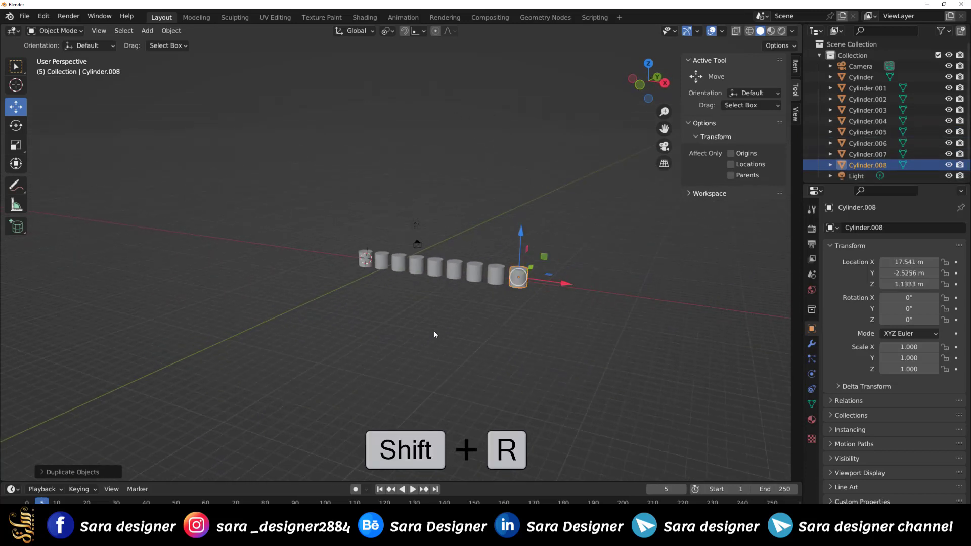
pyautogui.hotkey('shift', 'r')
pyautogui.hotkey('shift', 'r')
pyautogui.hotkey('shift', 'r')
pyautogui.hotkey('shift', 'r')
pyautogui.hotkey('shift', 'r')
pyautogui.hotkey('shift', 'r')
pyautogui.hotkey('shift', 'r')
pyautogui.hotkey('shift', 'r')
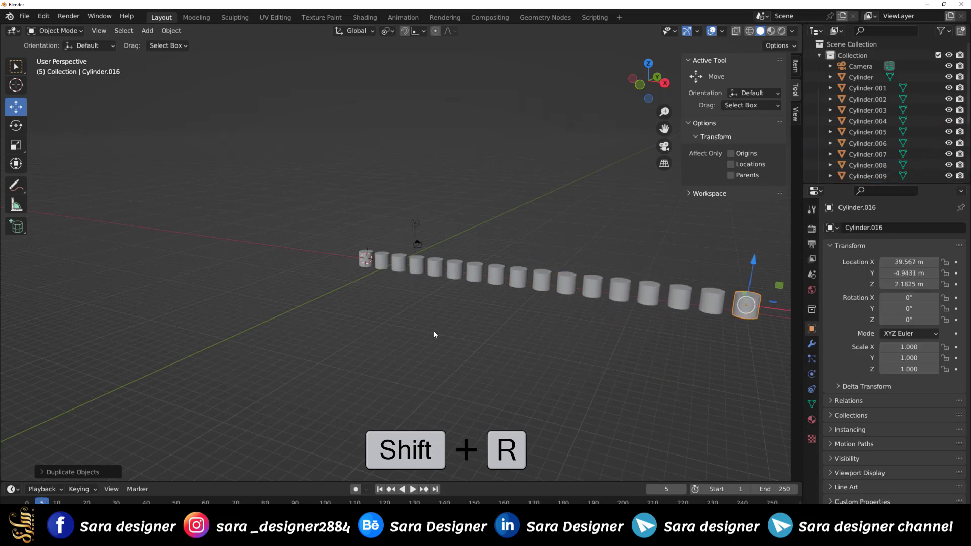
pyautogui.scroll(-2, 433, 330)
pyautogui.scroll(3, 432, 338)
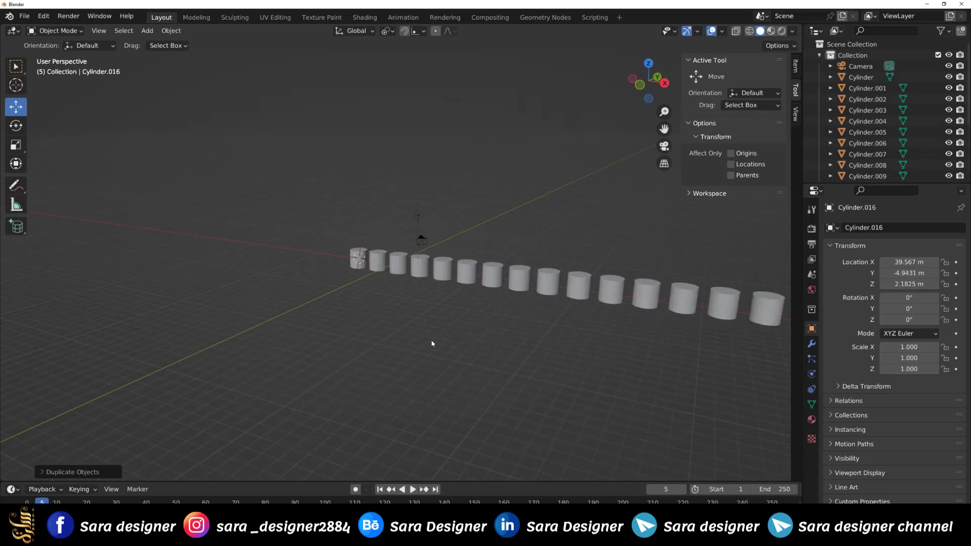
pyautogui.scroll(2, 432, 344)
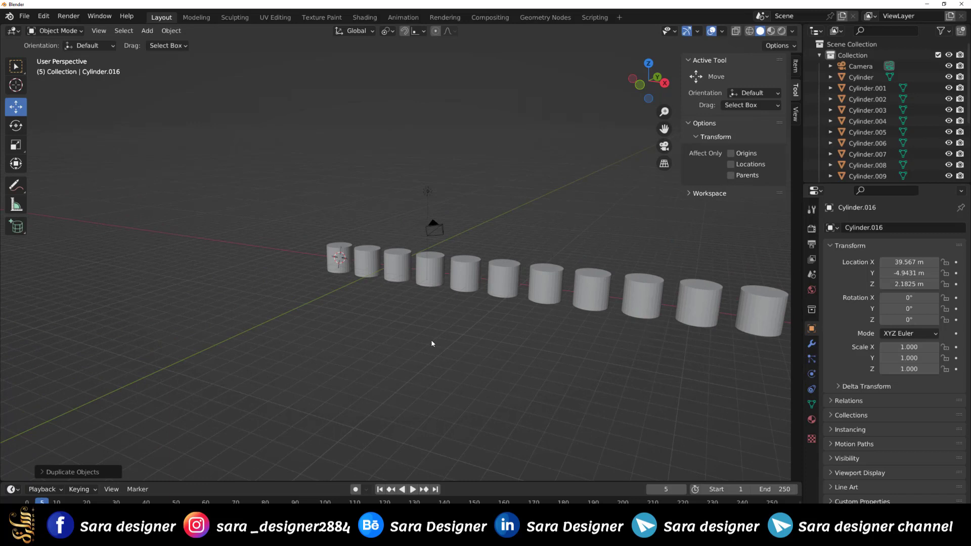
pyautogui.hotkey('ctrl', 'z')
pyautogui.hotkey('ctrl', 'z')
pyautogui.hotkey('ctrl', 'z')
pyautogui.hotkey('ctrl', 'z')
pyautogui.hotkey('ctrl', 'z')
pyautogui.hotkey('ctrl', 'z')
pyautogui.hotkey('ctrl', 'z')
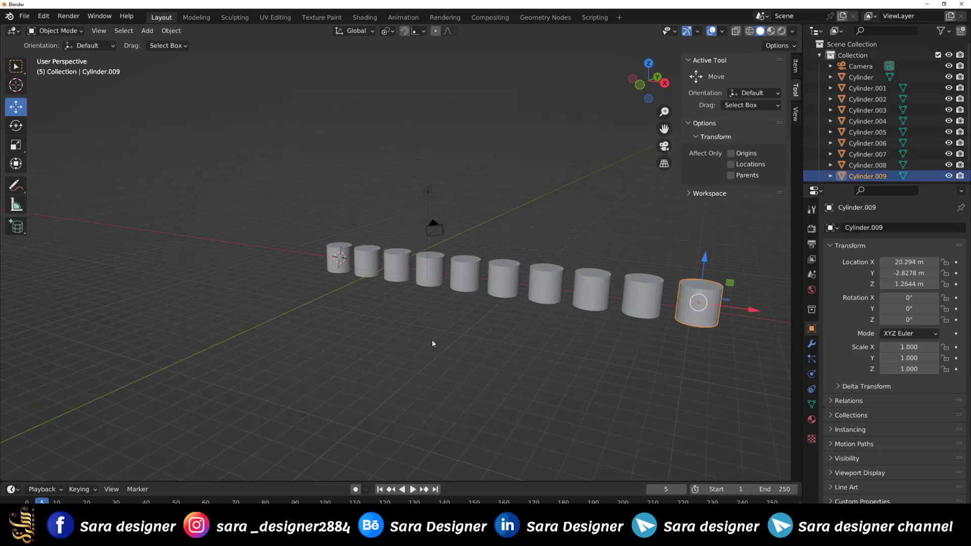
pyautogui.hotkey('ctrl', 'z')
pyautogui.hotkey('ctrl', 'z')
pyautogui.hotkey('ctrl', 'z')
pyautogui.hotkey('ctrl', 'z')
pyautogui.hotkey('ctrl', 'z')
pyautogui.hotkey('ctrl', 'z')
pyautogui.hotkey('ctrl', 'z')
pyautogui.hotkey('ctrl', 'z')
pyautogui.hotkey('ctrl', 'z')
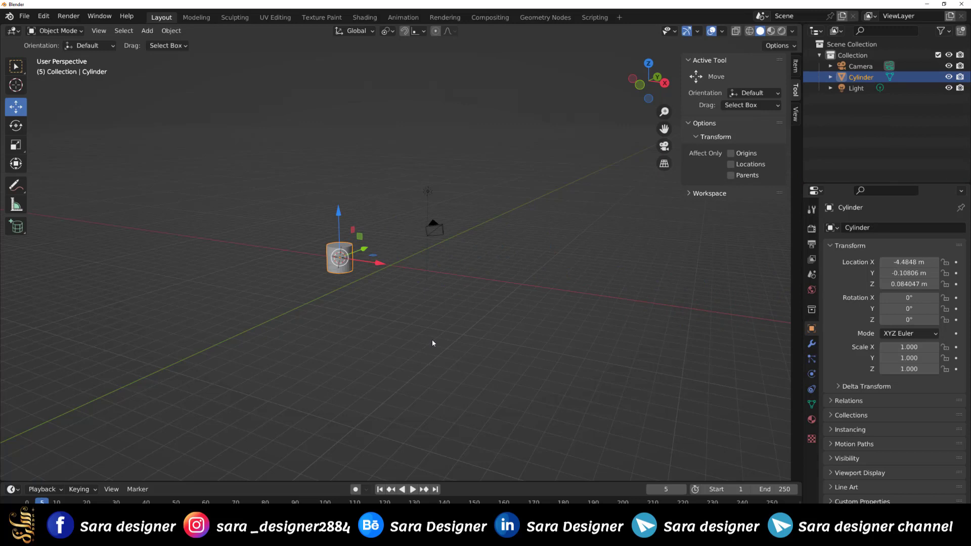
# Duplicate the cylinder twice, placing each copy further right
pyautogui.hotkey('shift', 'd')
pyautogui.click(457, 355)
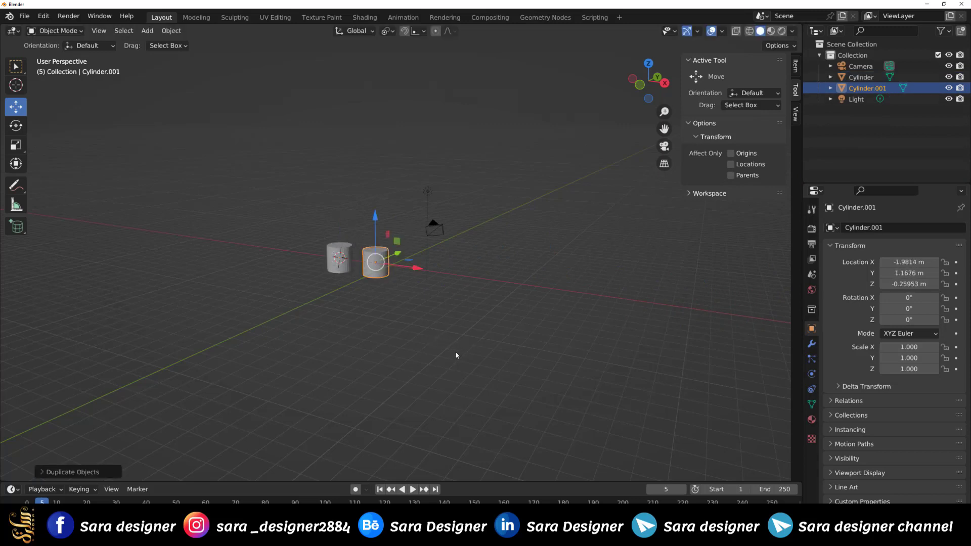
pyautogui.hotkey('shift', 'd')
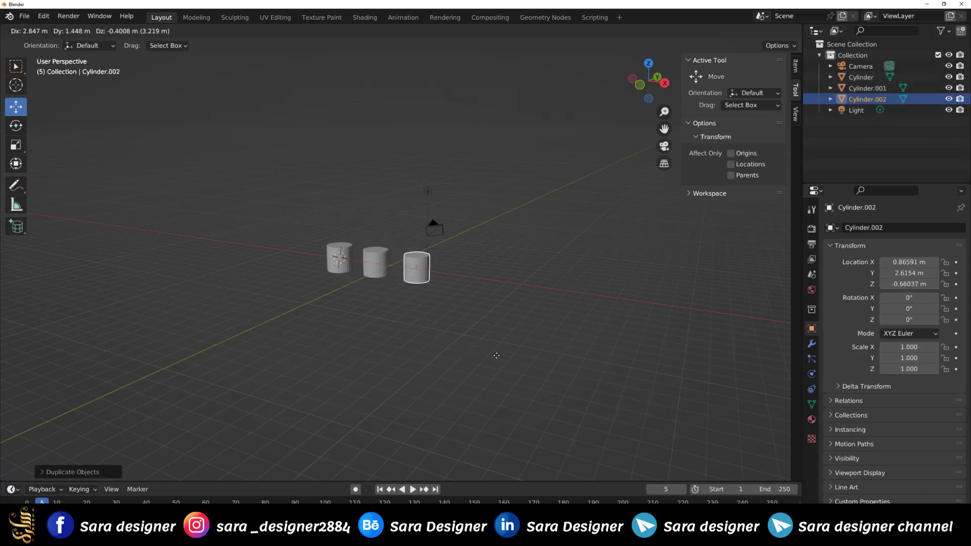
pyautogui.click(450, 350)
pyautogui.moveTo(415, 344); pyautogui.dragTo(462, 344, button='middle')
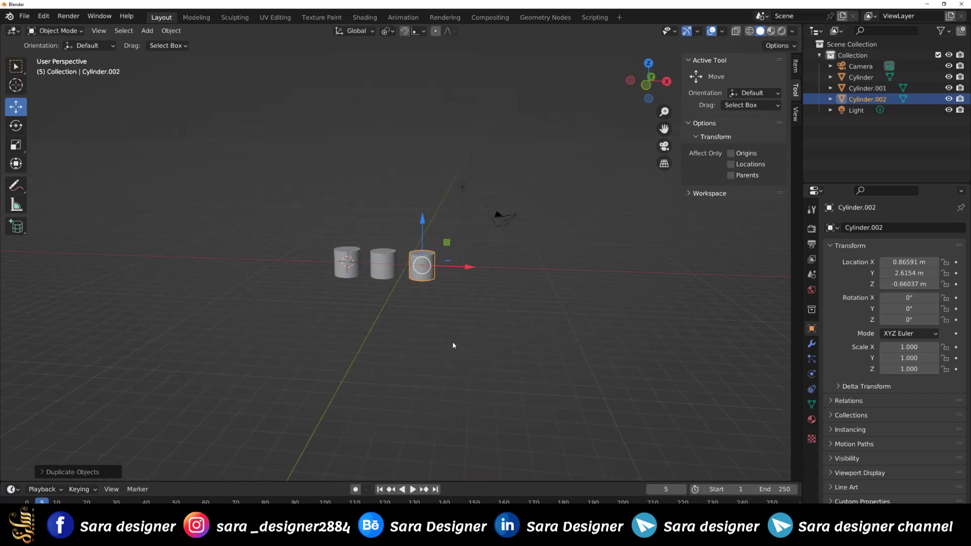
pyautogui.scroll(3, 389, 293)
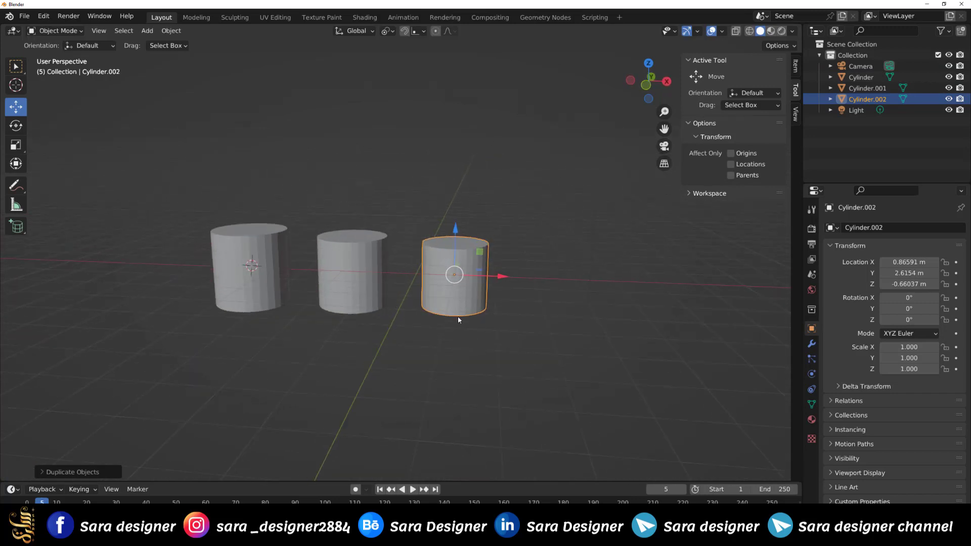
pyautogui.moveTo(459, 335); pyautogui.dragTo(460, 331, button='middle')
# Switch to front orthographic view and delete the two copied cylinders
pyautogui.press('KP_1')
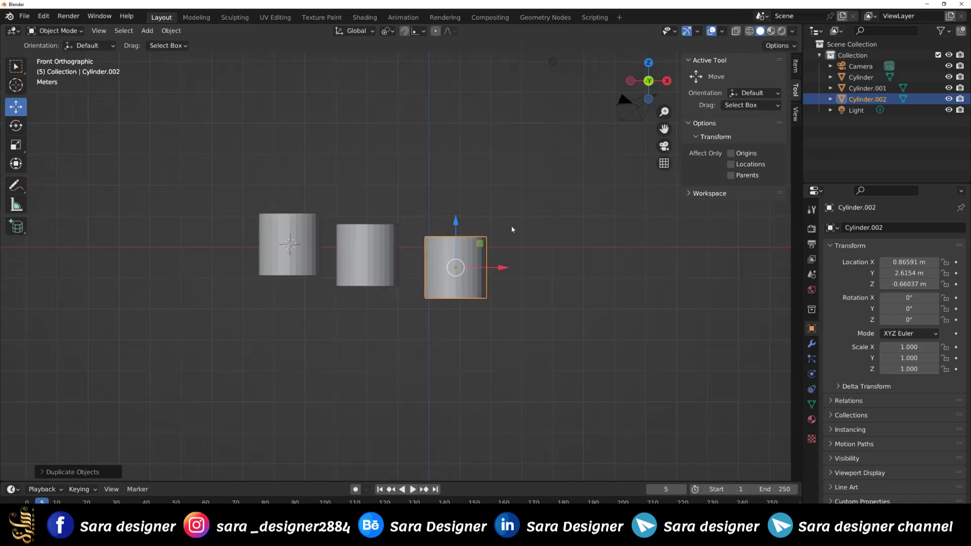
pyautogui.moveTo(511, 229); pyautogui.dragTo(336, 335)
pyautogui.press('Delete')
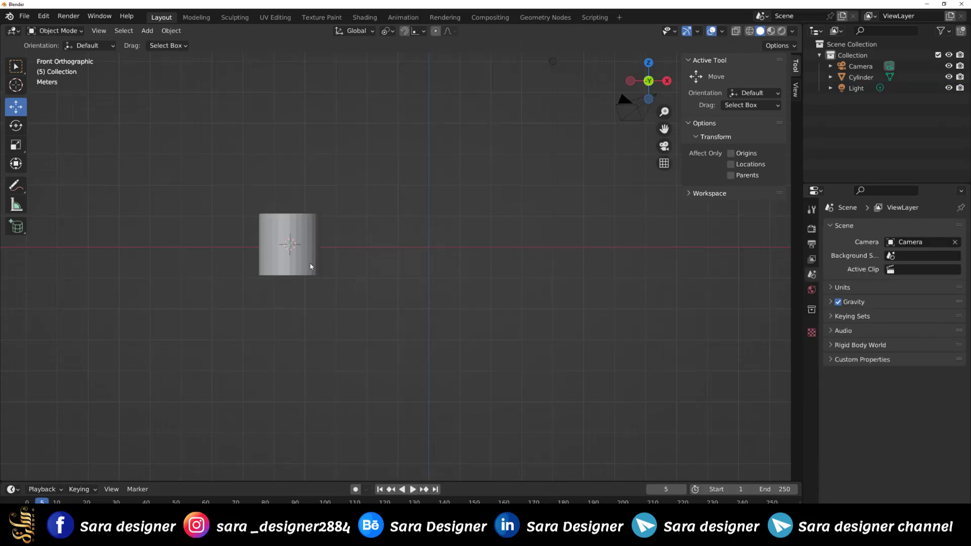
pyautogui.click(311, 266)
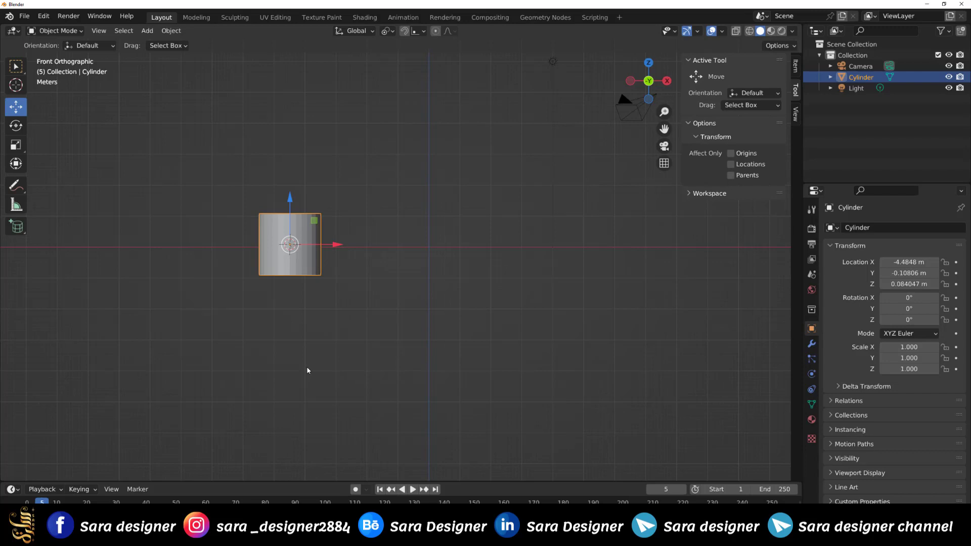
# Duplicate the cylinder rightward and repeat with Shift+R, making seven ending at X 13.297 m
pyautogui.hotkey('shift', 'd')
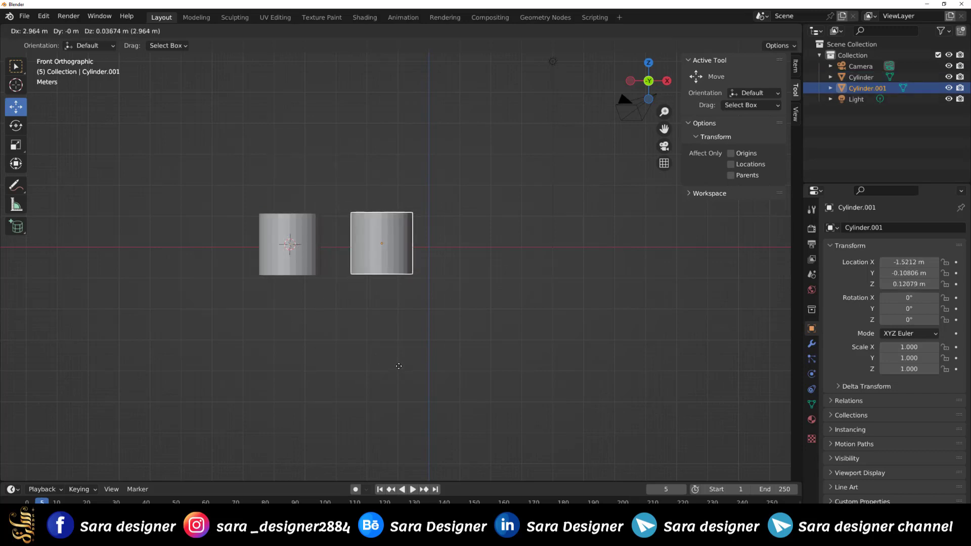
pyautogui.click(398, 365)
pyautogui.hotkey('shift', 'r')
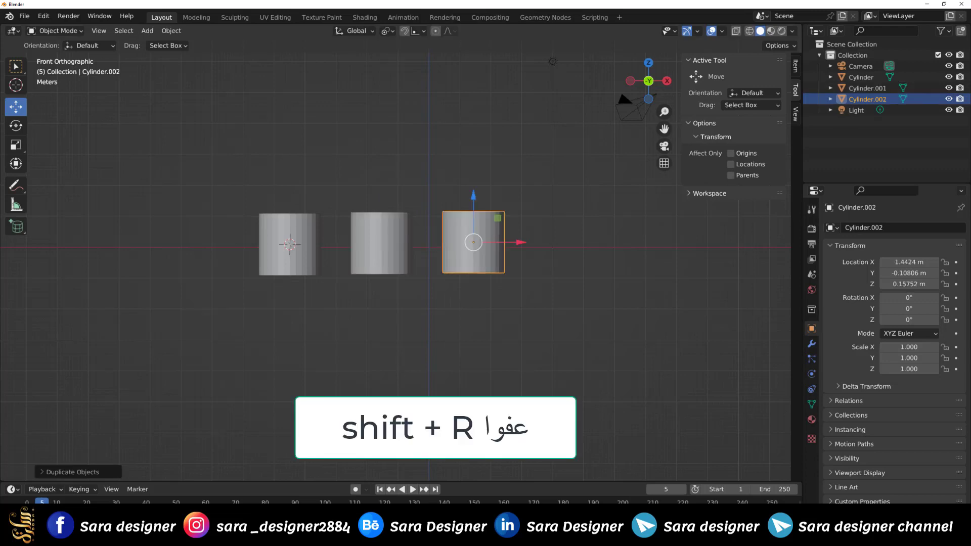
pyautogui.hotkey('shift', 'r')
pyautogui.hotkey('shift', 'r')
pyautogui.hotkey('shift', 'r')
pyautogui.hotkey('shift', 'r')
pyautogui.scroll(-3, 323, 364)
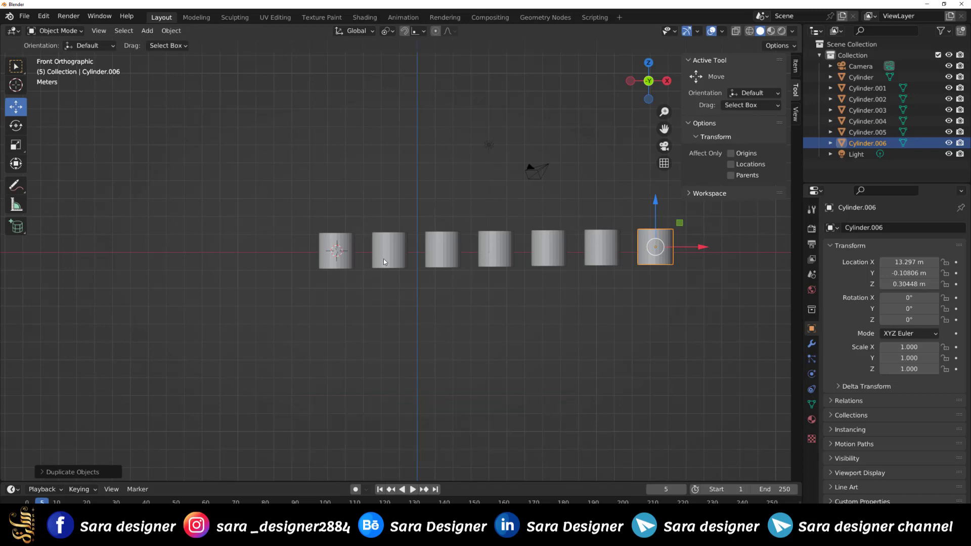
pyautogui.scroll(2, 420, 263)
pyautogui.scroll(2, 455, 271)
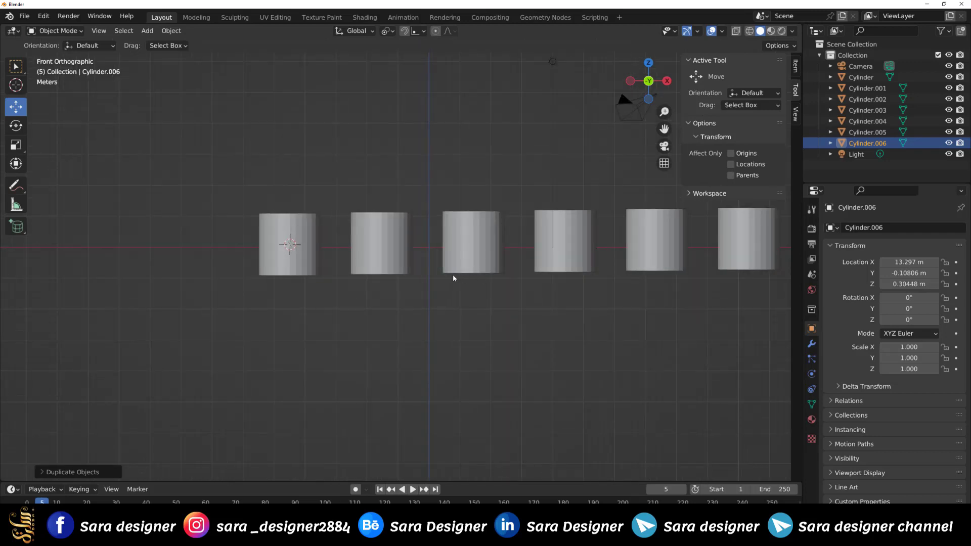
pyautogui.scroll(-2, 365, 338)
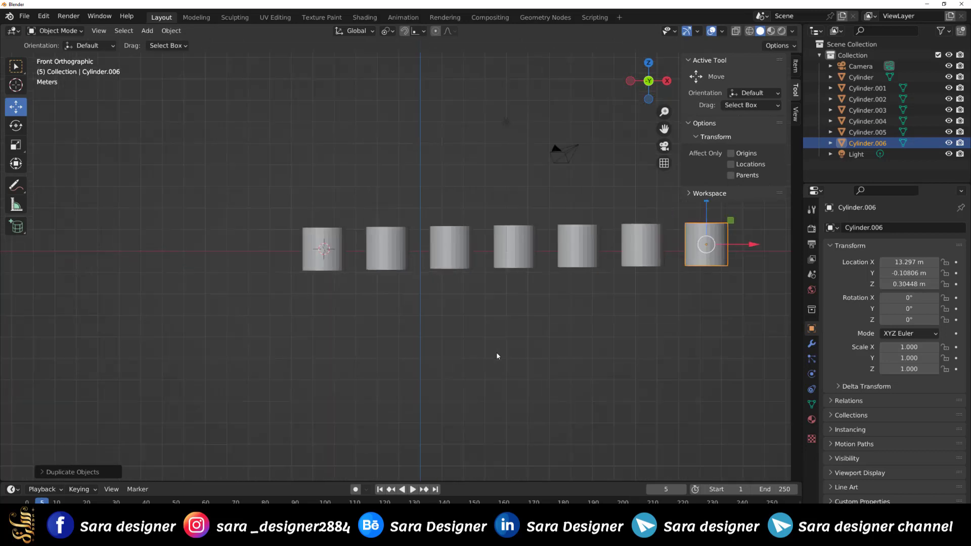
pyautogui.scroll(1, 486, 345)
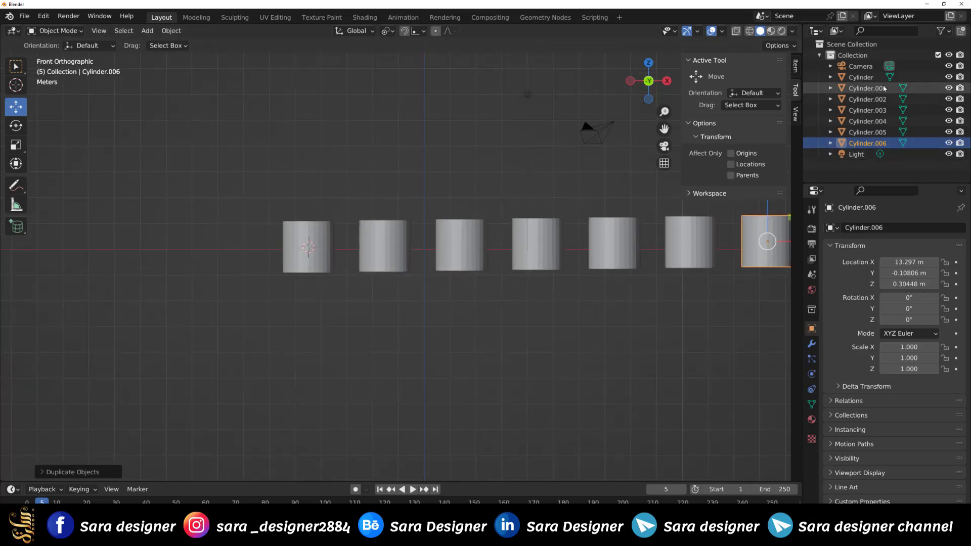
pyautogui.click(436, 357)
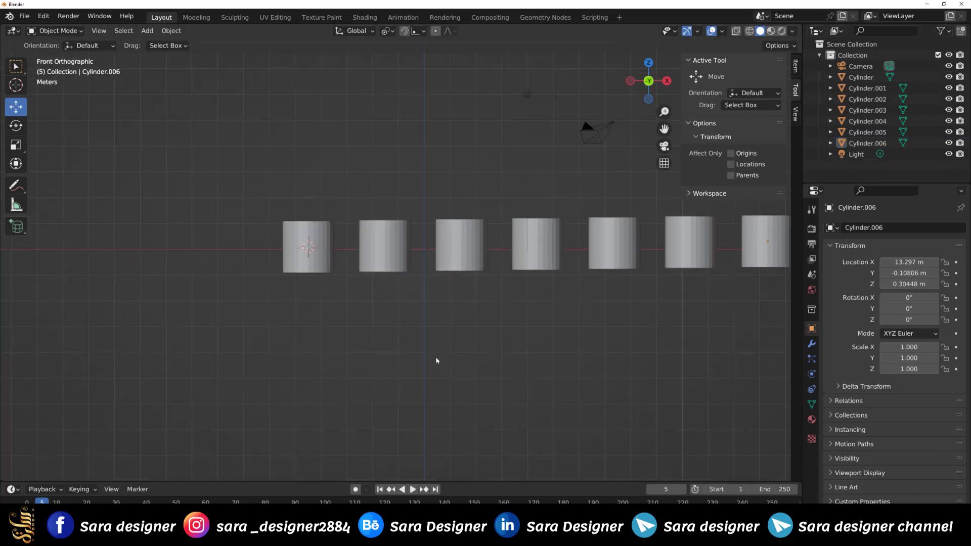
pyautogui.moveTo(435, 356)
pyautogui.mouseDown(button='middle')
pyautogui.moveTo(305, 321)
pyautogui.moveTo(390, 340)
pyautogui.moveTo(403, 310)
pyautogui.mouseUp(button='middle')
pyautogui.scroll(-3, 304, 321)
# Box-select the whole row of seven cylinders from a lower view angle, leaving Cylinder.006 at X 13.297 m
pyautogui.scroll(1, 405, 303)
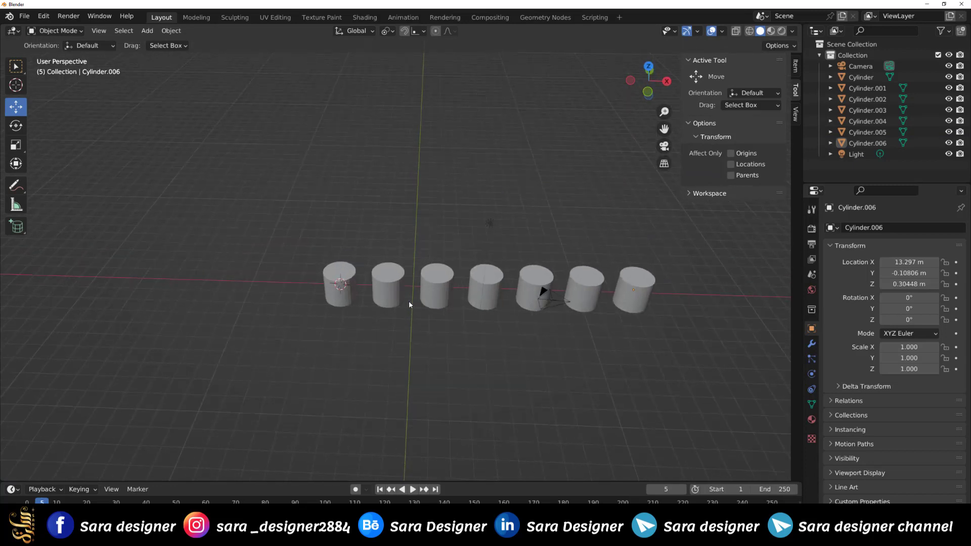
pyautogui.scroll(3, 409, 302)
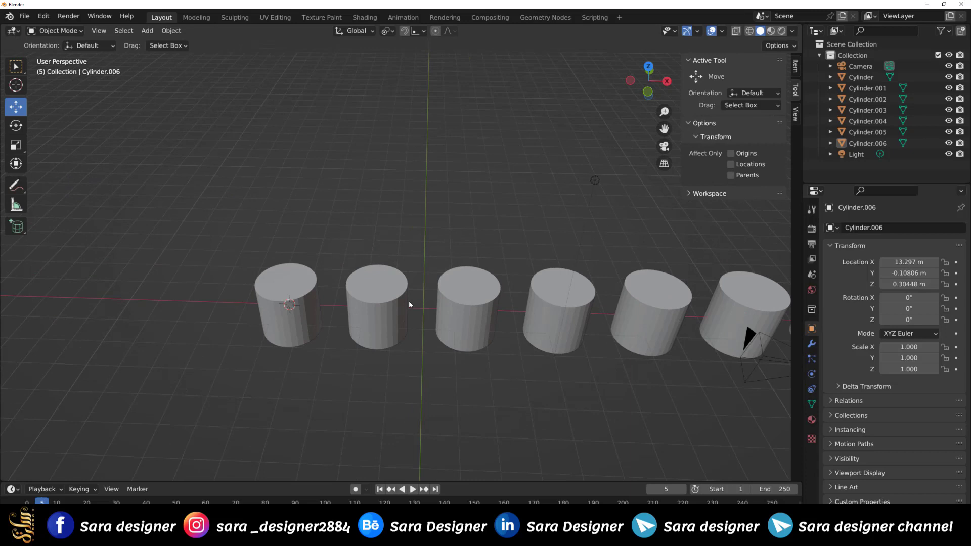
pyautogui.scroll(-2, 405, 303)
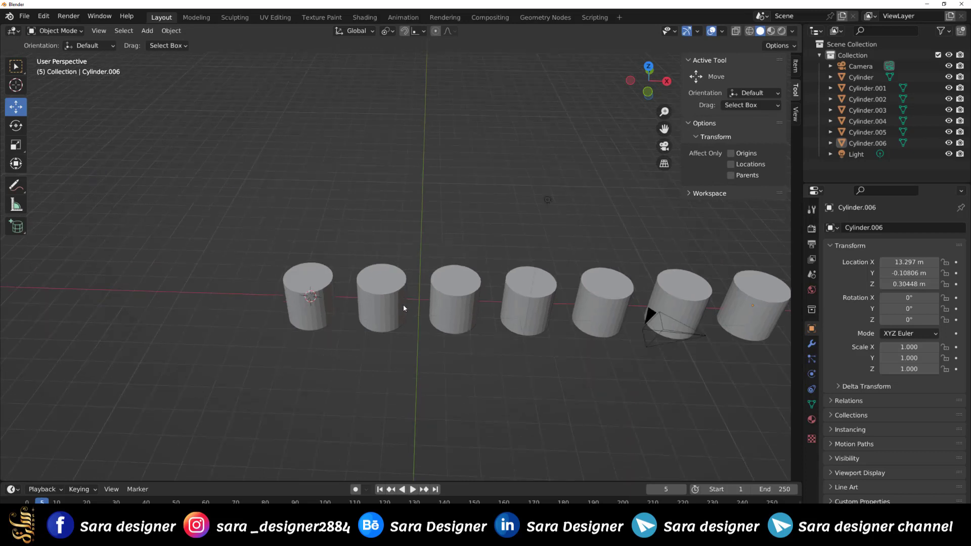
pyautogui.scroll(-2, 403, 306)
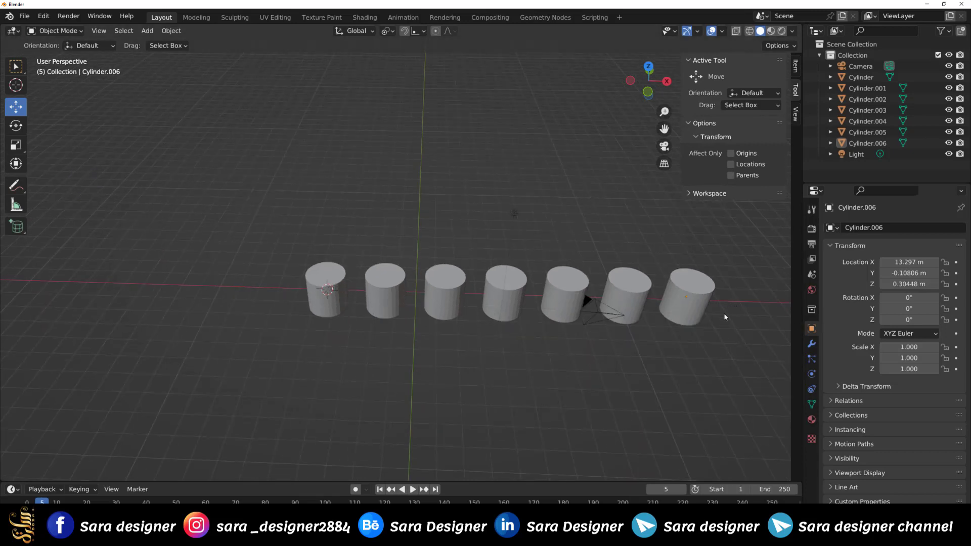
pyautogui.click(706, 290)
pyautogui.moveTo(737, 254); pyautogui.dragTo(213, 335)
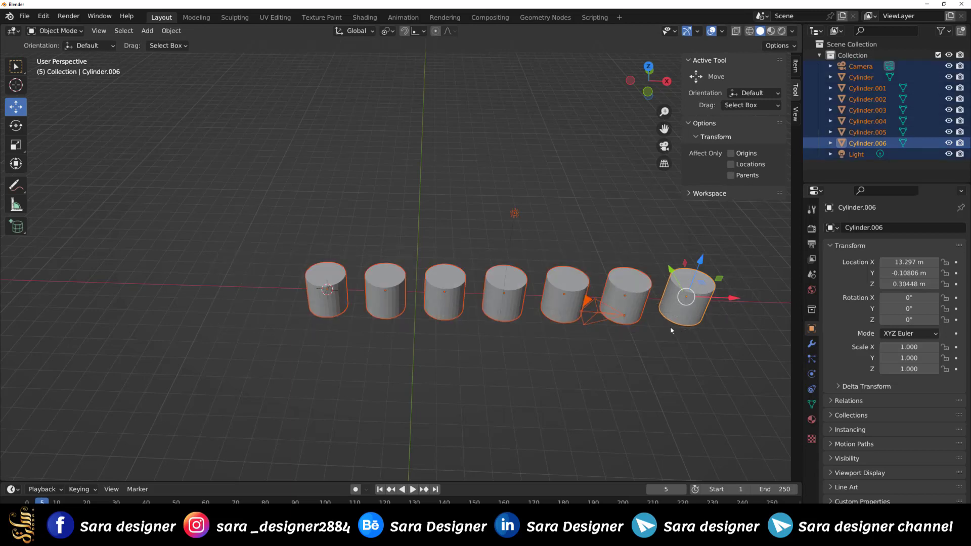
pyautogui.click(479, 323)
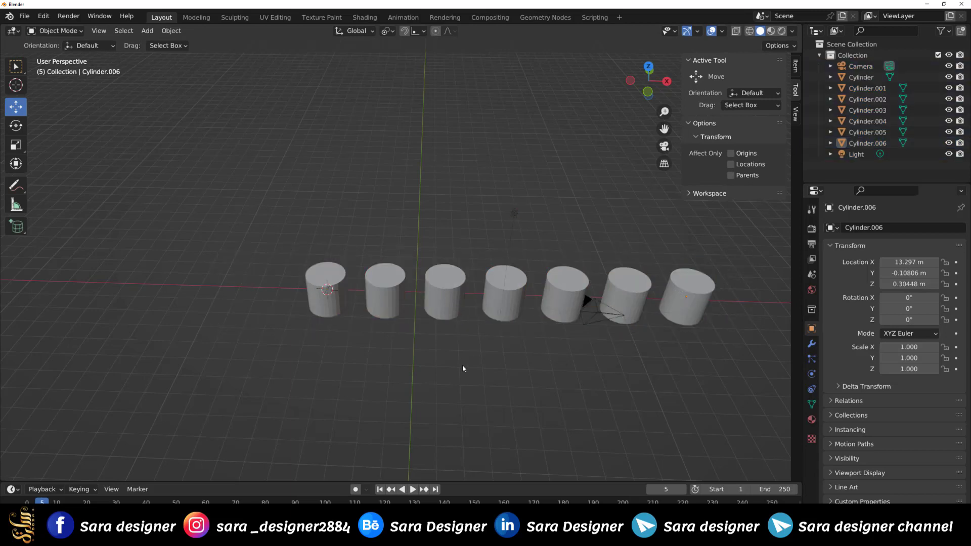
pyautogui.moveTo(515, 345); pyautogui.dragTo(511, 332, button='middle')
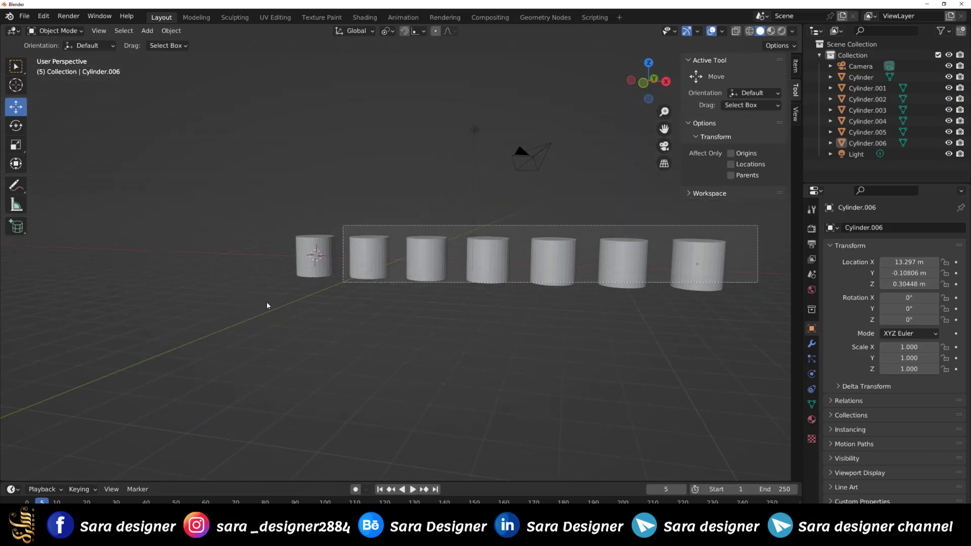
pyautogui.moveTo(758, 230); pyautogui.dragTo(231, 322)
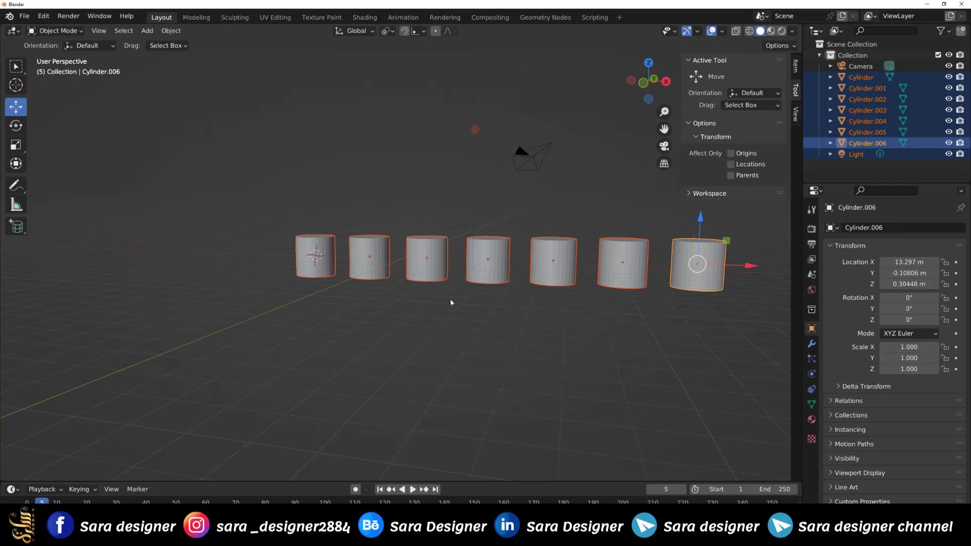
pyautogui.moveTo(450, 303)
pyautogui.mouseDown(button='middle')
pyautogui.moveTo(569, 278)
pyautogui.moveTo(454, 281)
pyautogui.moveTo(496, 288)
pyautogui.mouseUp(button='middle')
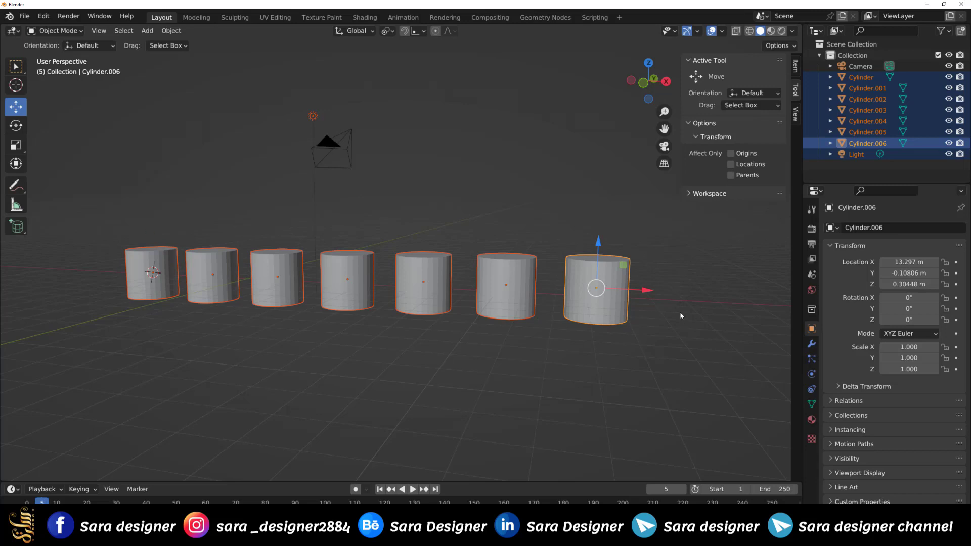
# Try parenting the selected cylinders to Cylinder.006, then undo the parenting
pyautogui.hotkey('ctrl', 'p')
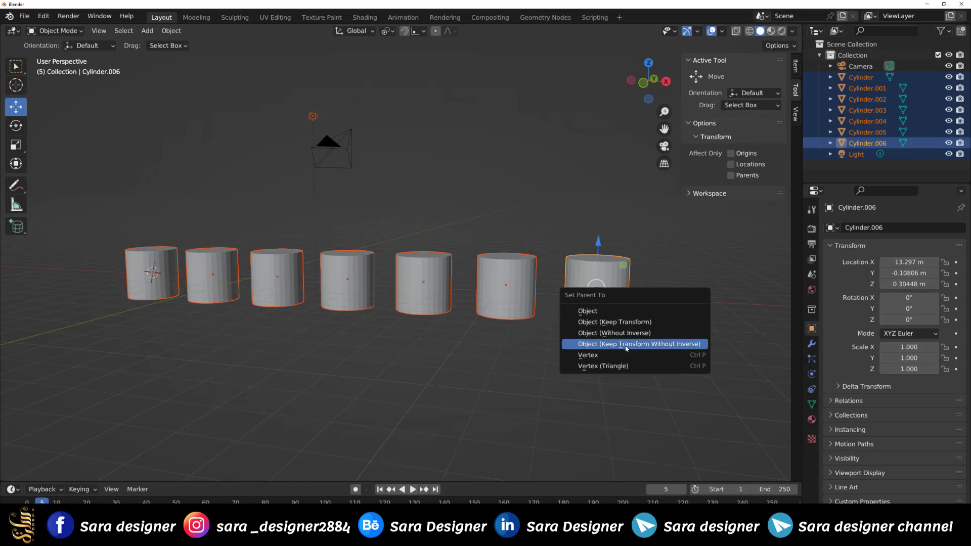
pyautogui.click(632, 324)
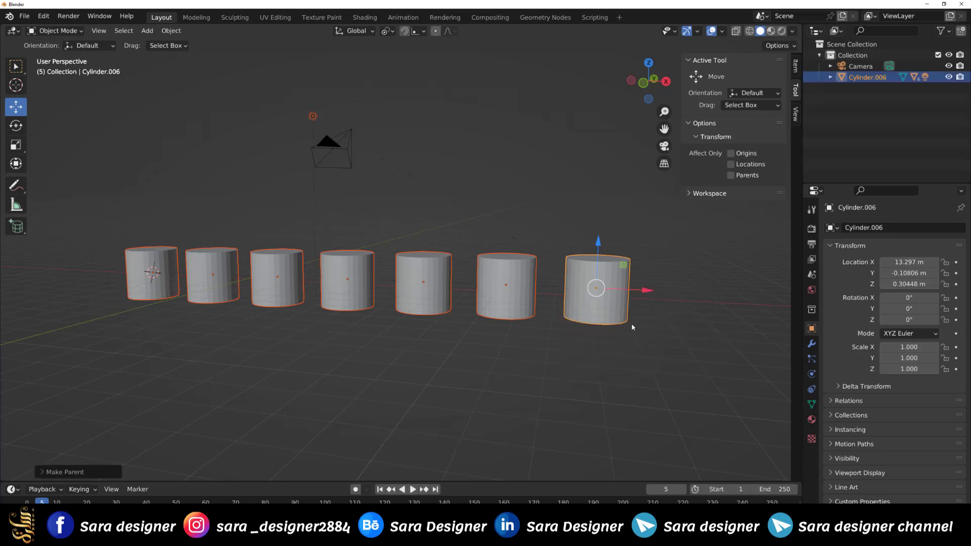
pyautogui.scroll(-2, 623, 322)
pyautogui.scroll(-1, 355, 185)
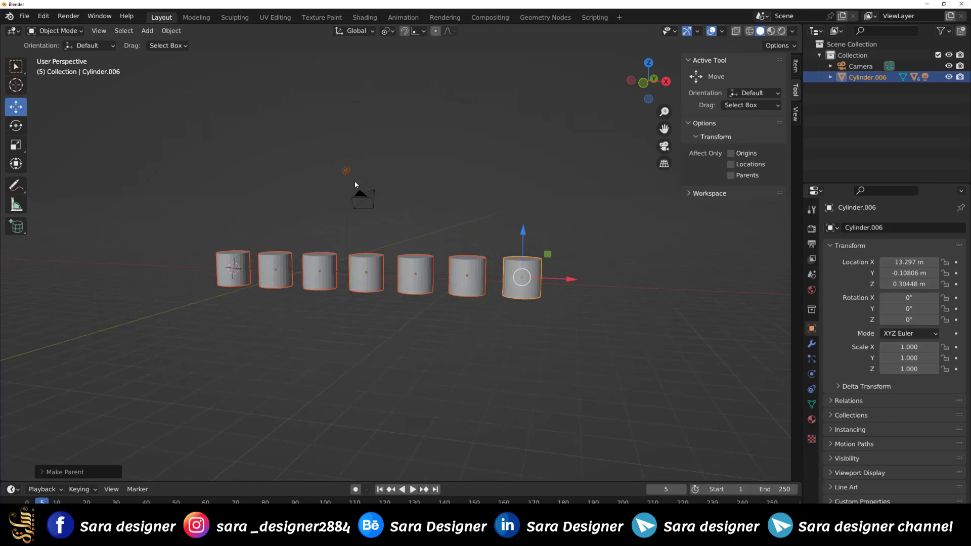
pyautogui.hotkey('ctrl', 'z')
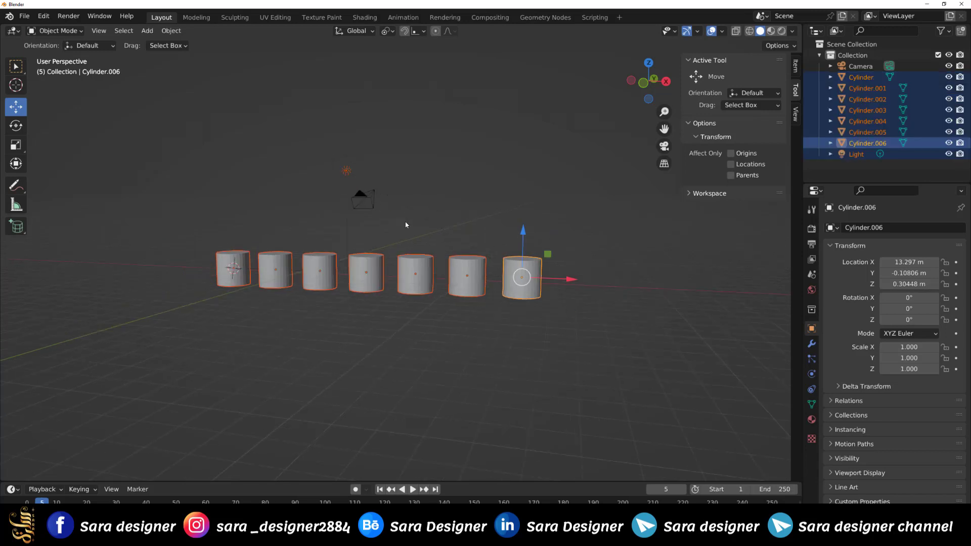
# Box-select the cylinders, adding the Light to the selection and then removing it
pyautogui.click(406, 225)
pyautogui.moveTo(591, 264)
pyautogui.mouseDown()
pyautogui.moveTo(177, 288)
pyautogui.moveTo(154, 300)
pyautogui.mouseUp()
pyautogui.keyDown('ctrl'); pyautogui.click(861, 156); pyautogui.keyUp('ctrl')
pyautogui.keyDown('ctrl'); pyautogui.click(859, 156); pyautogui.keyUp('ctrl')
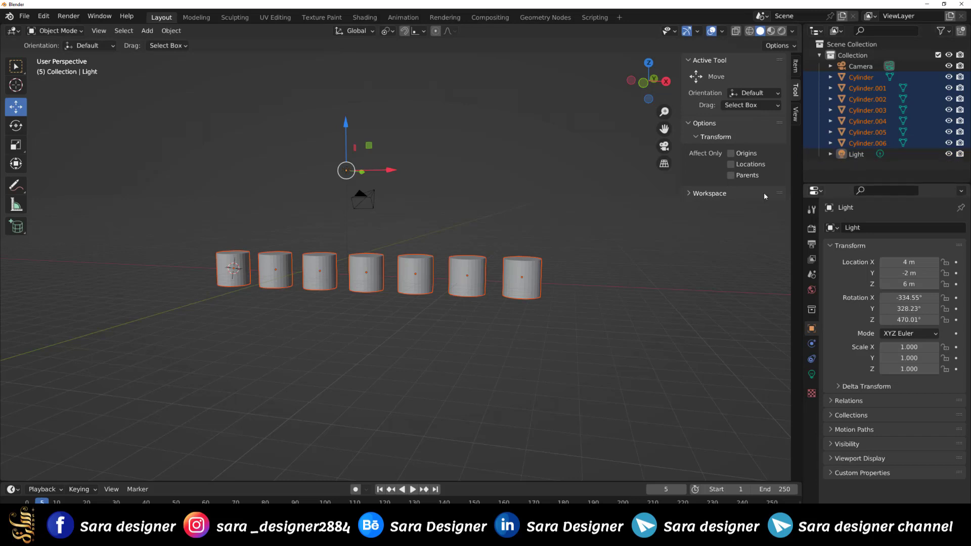
pyautogui.scroll(2, 563, 337)
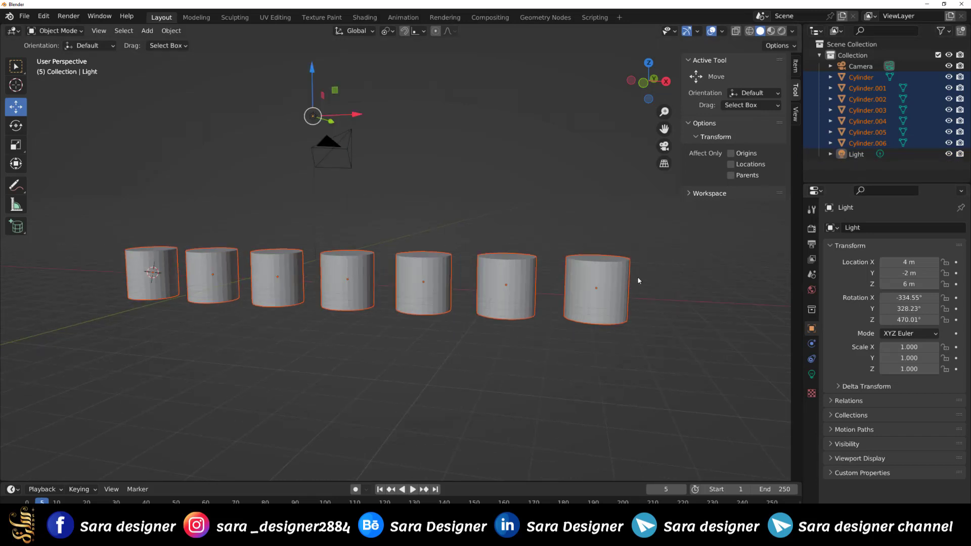
pyautogui.moveTo(697, 247); pyautogui.dragTo(98, 330)
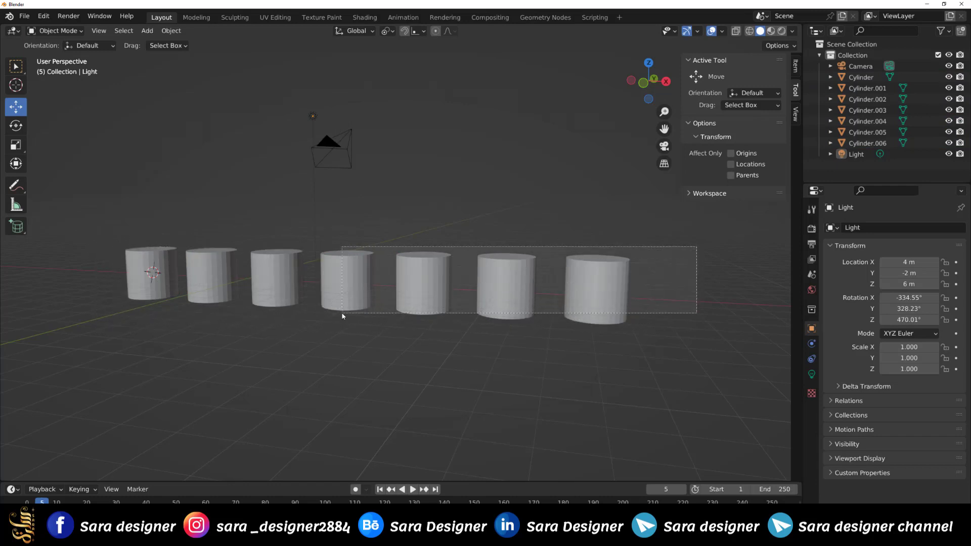
pyautogui.moveTo(98, 326); pyautogui.dragTo(340, 324)
# Hide the Light, deselect the cylinders, then select the Light and delete it
pyautogui.click(949, 154)
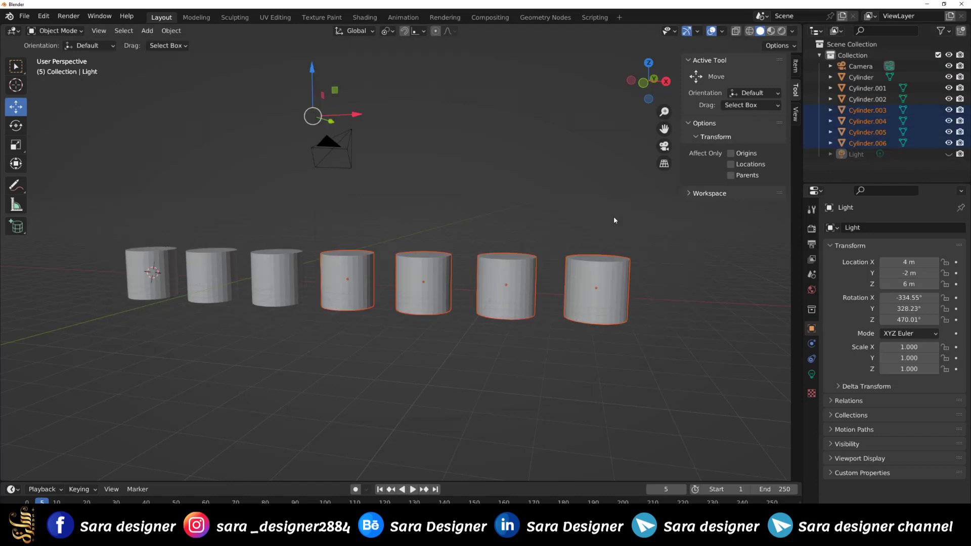
pyautogui.moveTo(679, 242); pyautogui.dragTo(1, 349)
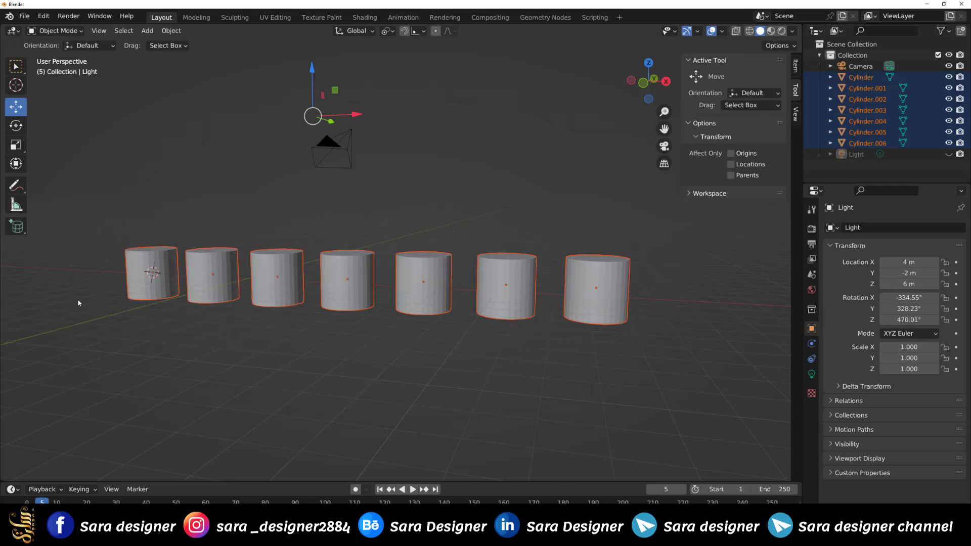
pyautogui.moveTo(673, 254); pyautogui.dragTo(44, 318)
pyautogui.click(358, 373)
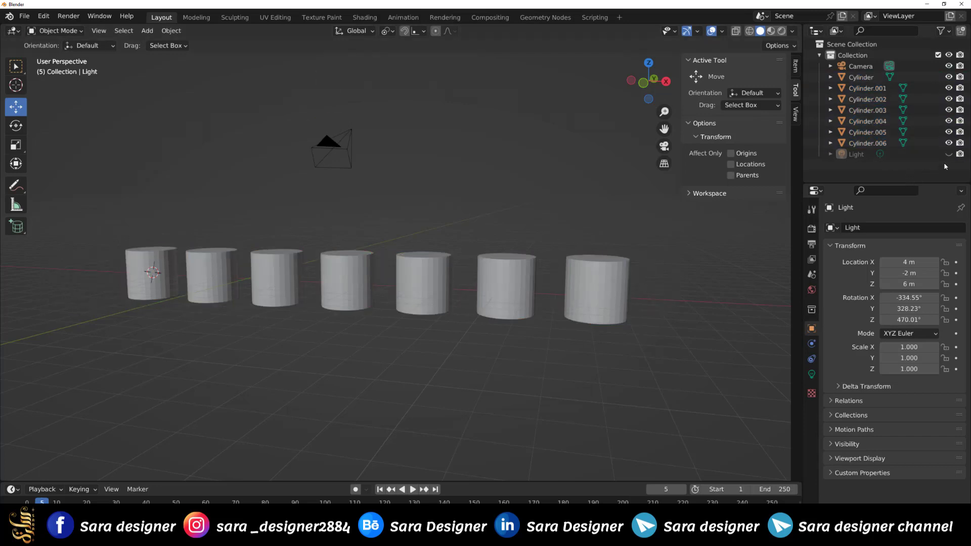
pyautogui.click(849, 154)
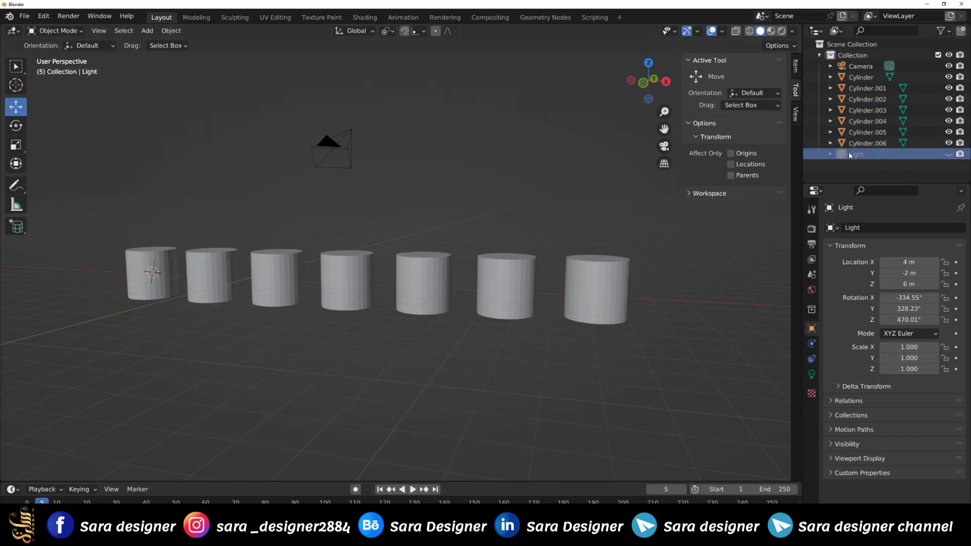
pyautogui.press('Delete')
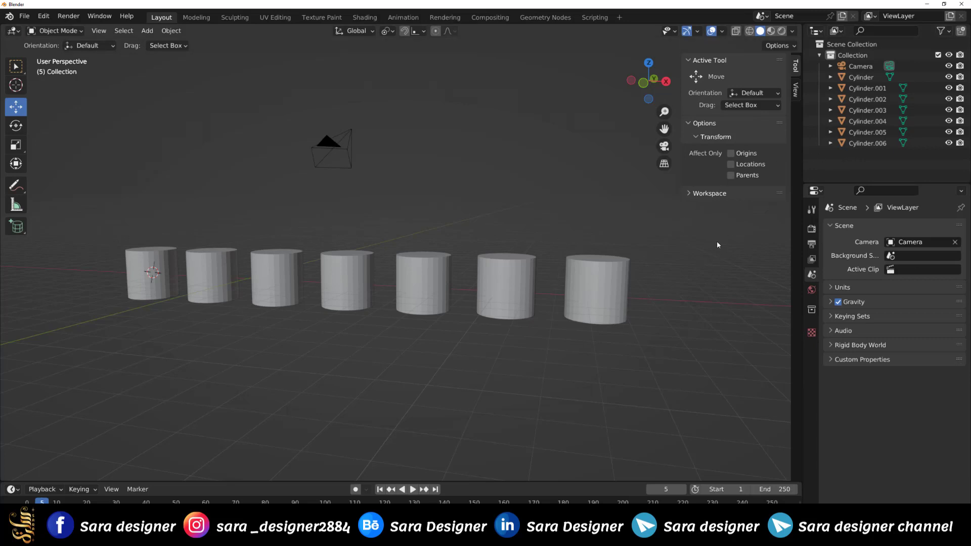
# Parent all seven cylinders to active Cylinder.006 with Object (Keep Transform), then select Cylinder.006 alone
pyautogui.moveTo(718, 244); pyautogui.dragTo(76, 328)
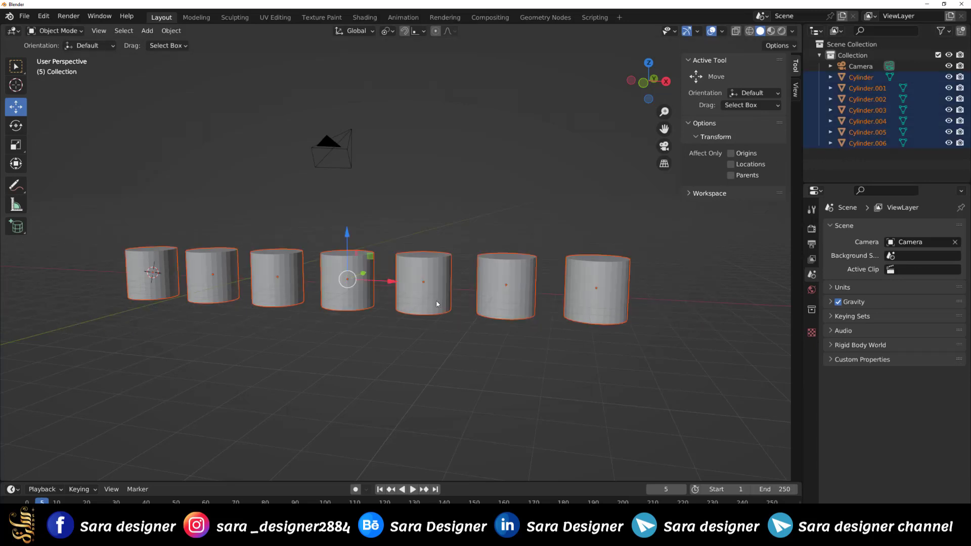
pyautogui.moveTo(438, 304)
pyautogui.mouseDown(button='middle')
pyautogui.moveTo(452, 331)
pyautogui.moveTo(452, 309)
pyautogui.mouseUp(button='middle')
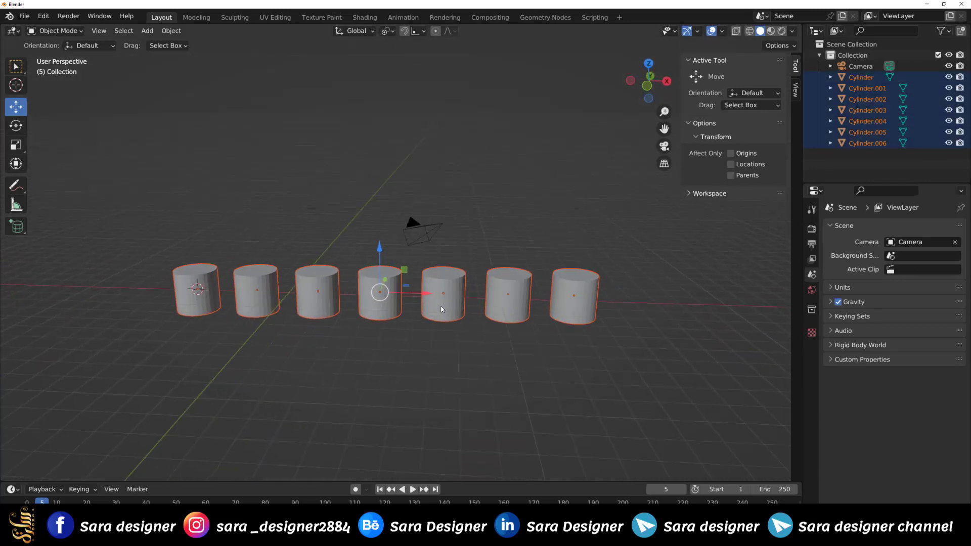
pyautogui.scroll(2, 560, 318)
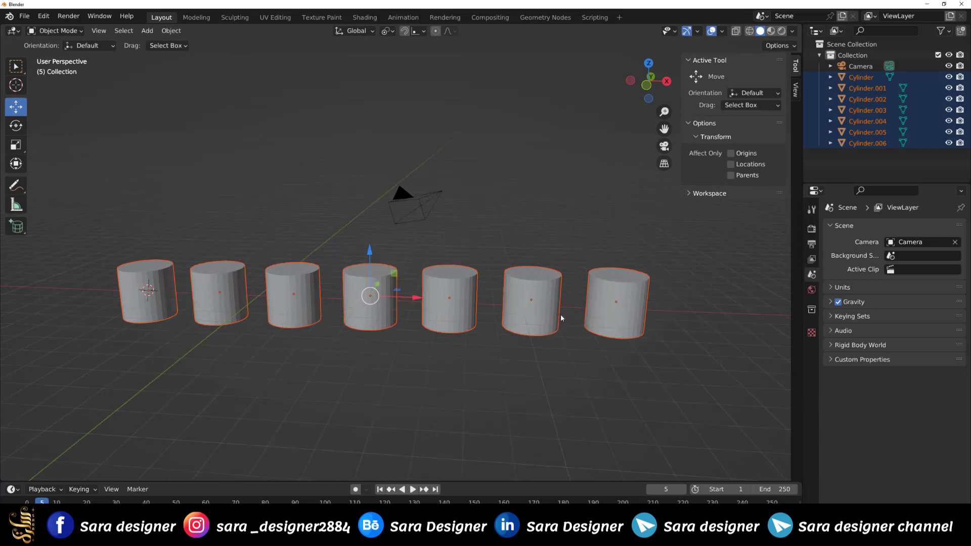
pyautogui.keyDown('shift'); pyautogui.click(617, 309); pyautogui.keyUp('shift')
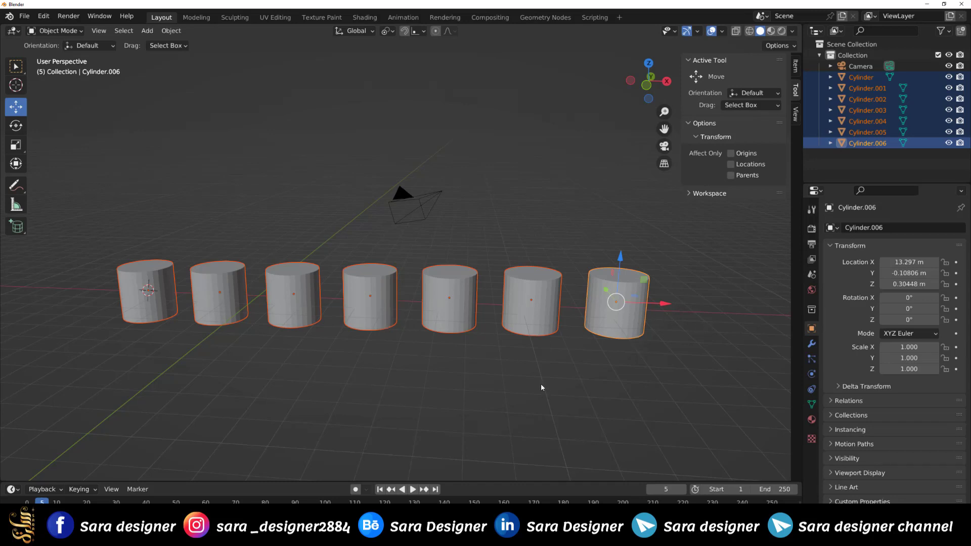
pyautogui.hotkey('ctrl', 'p')
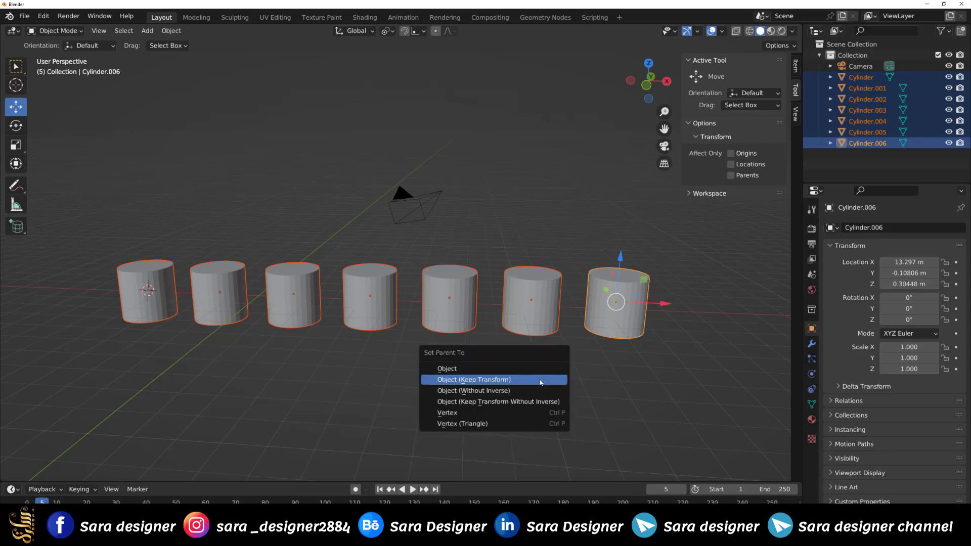
pyautogui.click(541, 381)
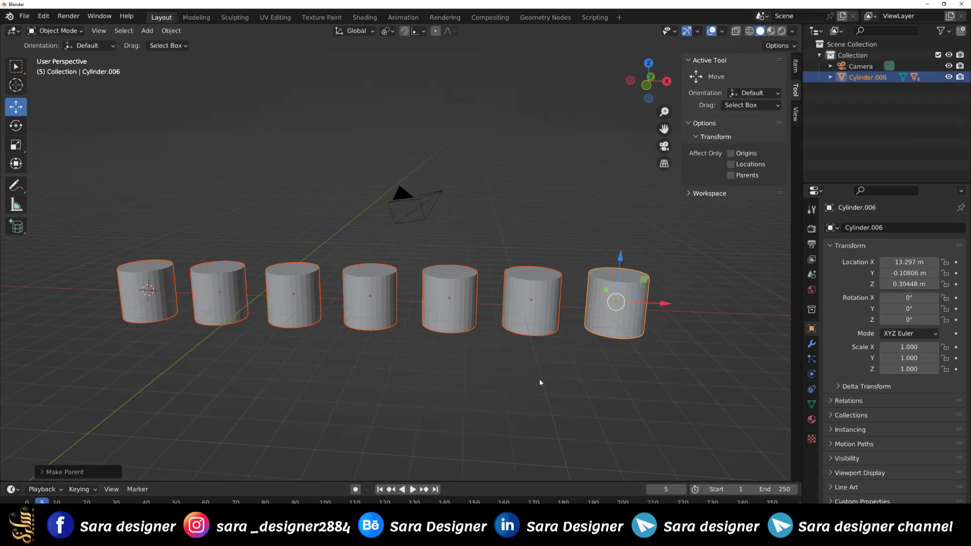
pyautogui.click(646, 354)
pyautogui.click(633, 309)
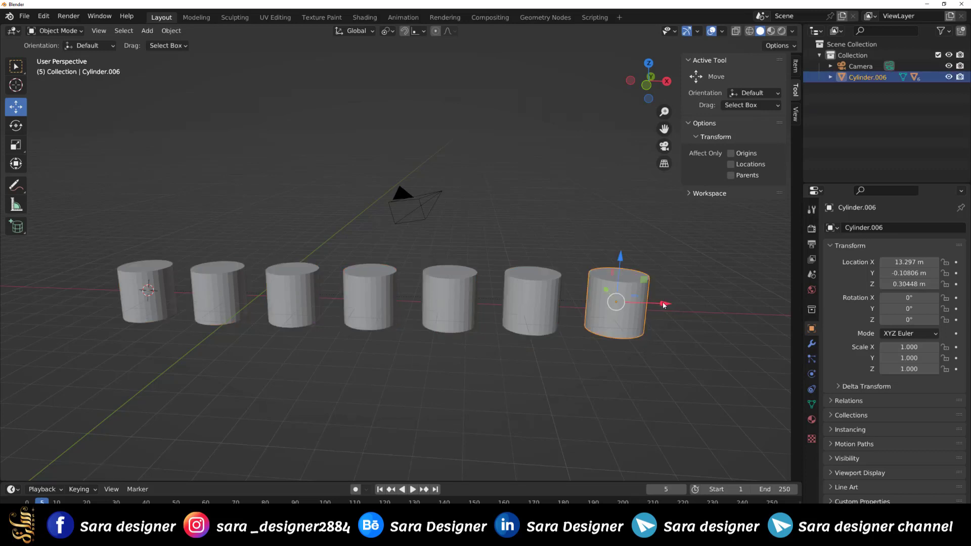
# Drag Cylinder.006 and its child cylinders right along X to 12.436 m
pyautogui.moveTo(665, 304)
pyautogui.mouseDown()
pyautogui.moveTo(760, 302)
pyautogui.moveTo(602, 303)
pyautogui.mouseUp()
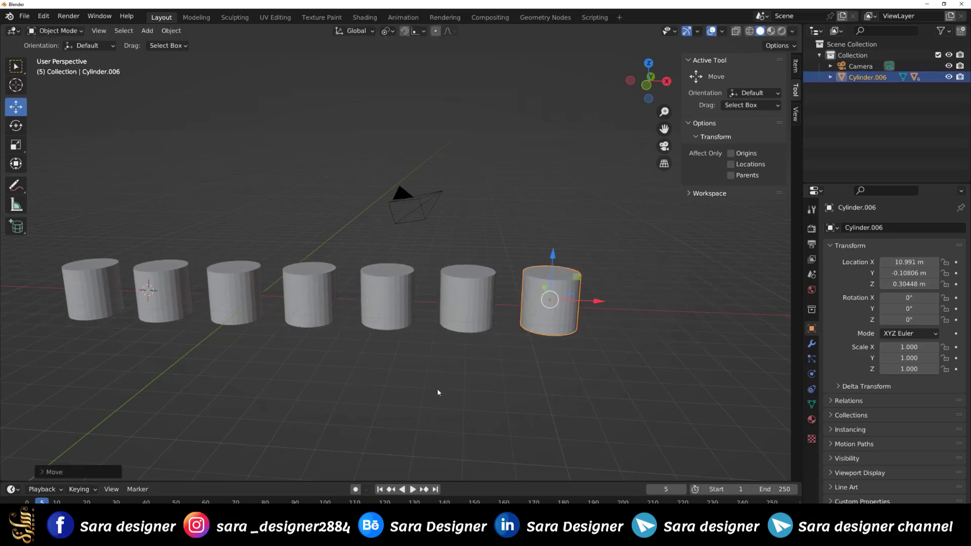
pyautogui.scroll(-2, 441, 401)
pyautogui.scroll(-1, 441, 401)
pyautogui.moveTo(544, 291); pyautogui.dragTo(553, 292)
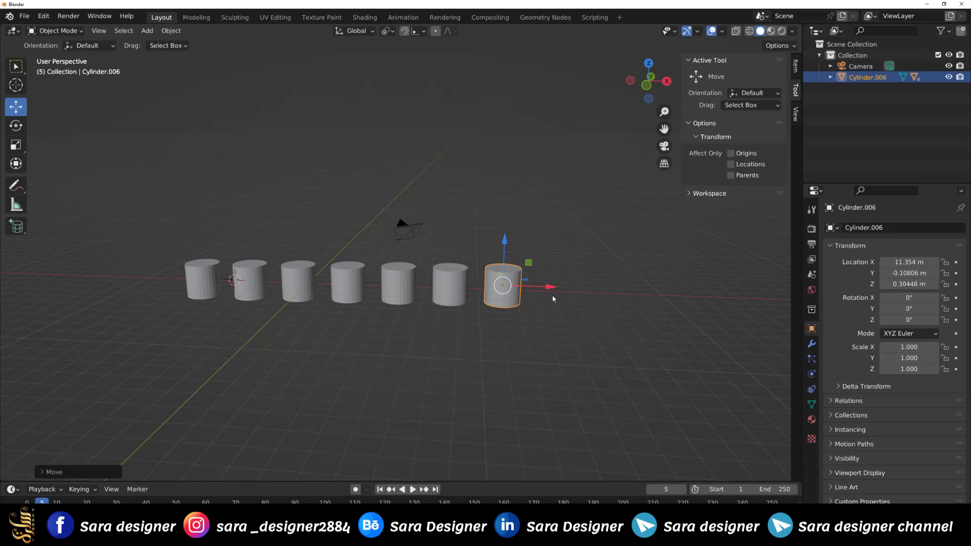
pyautogui.moveTo(548, 286); pyautogui.dragTo(568, 291)
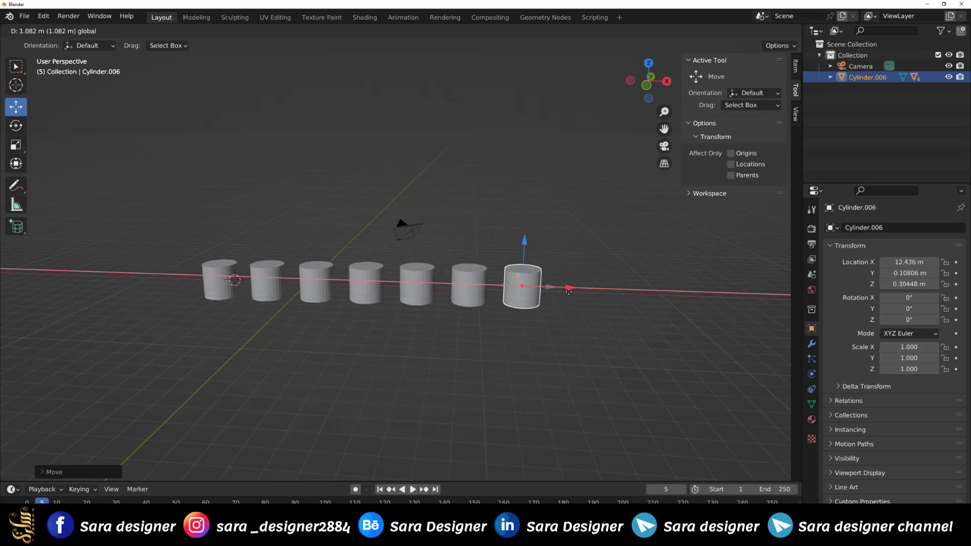
# Test-rotate the cylinder row around X, then undo to 0° with Cylinder.006 at X 13.297 m
pyautogui.hotkey('shift', 'space')
pyautogui.press('r')
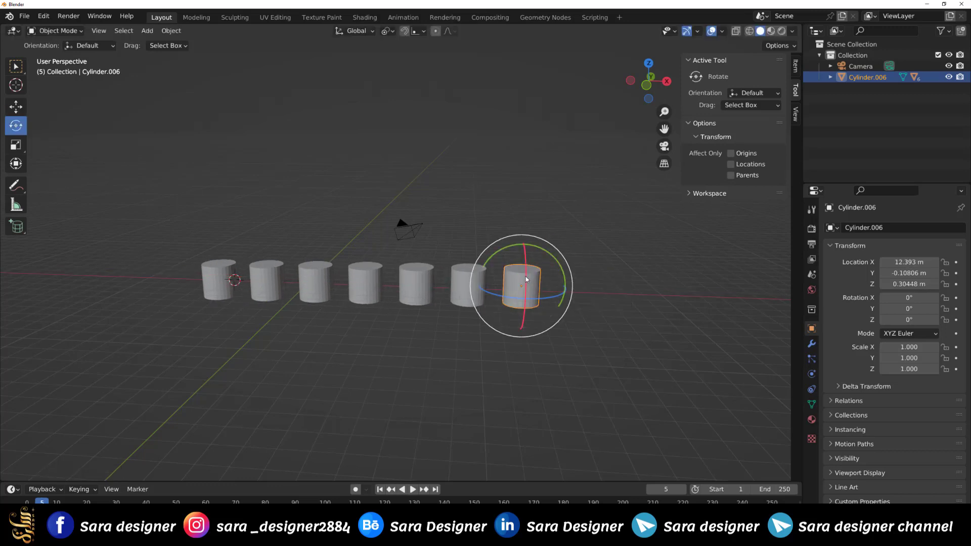
pyautogui.moveTo(529, 304); pyautogui.dragTo(515, 273)
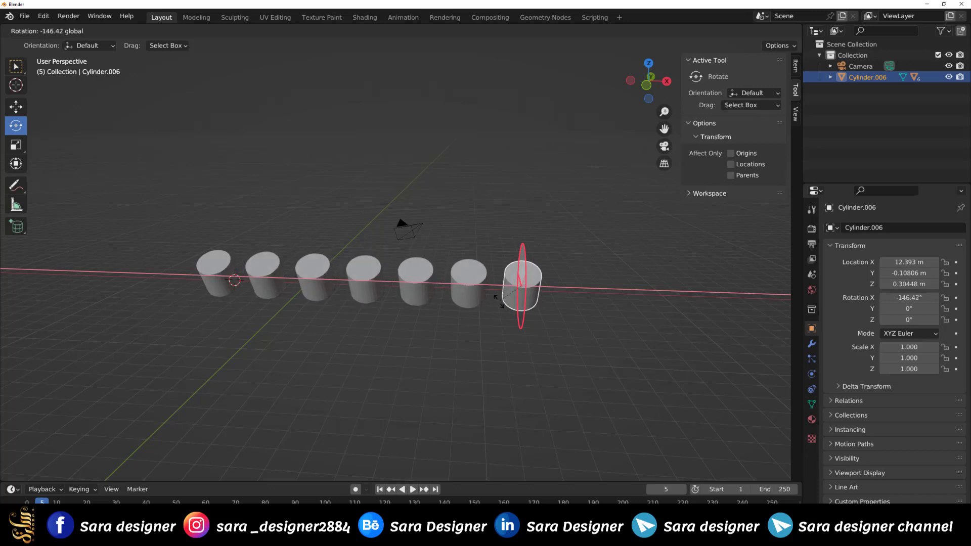
pyautogui.moveTo(518, 272); pyautogui.dragTo(462, 374)
pyautogui.hotkey('ctrl', 'z')
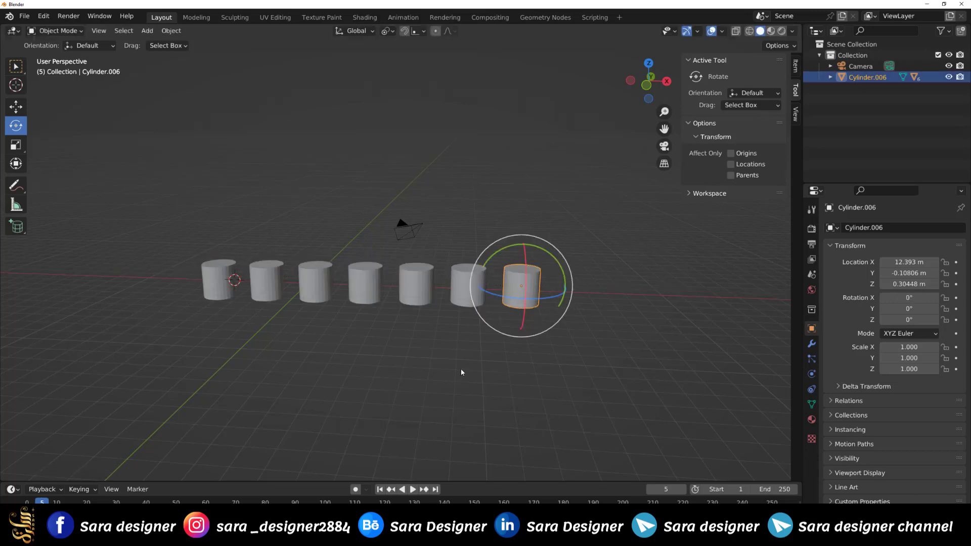
pyautogui.hotkey('ctrl', 'z')
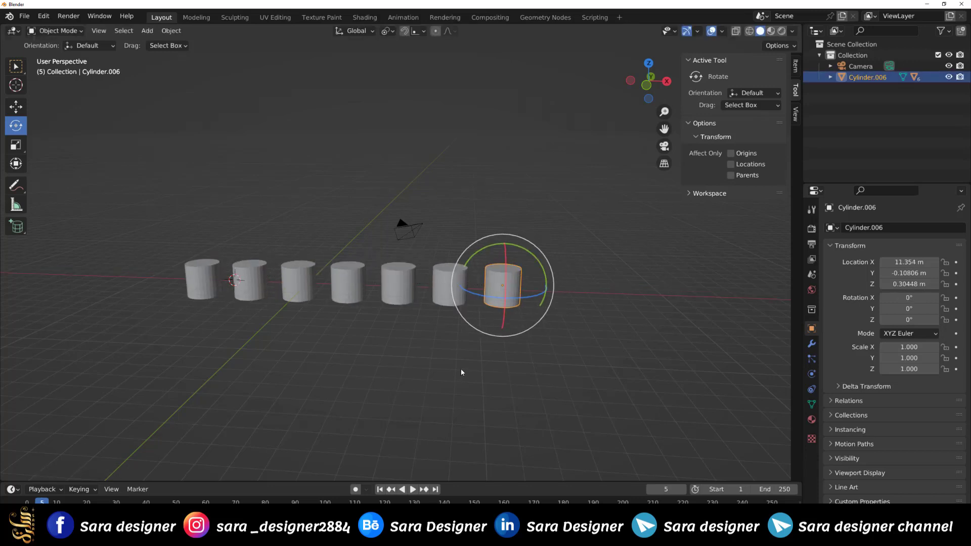
pyautogui.hotkey('ctrl', 'z')
pyautogui.hotkey('ctrl', 'z')
# Select and delete Cylinder.005
pyautogui.hotkey('alt', 'a')
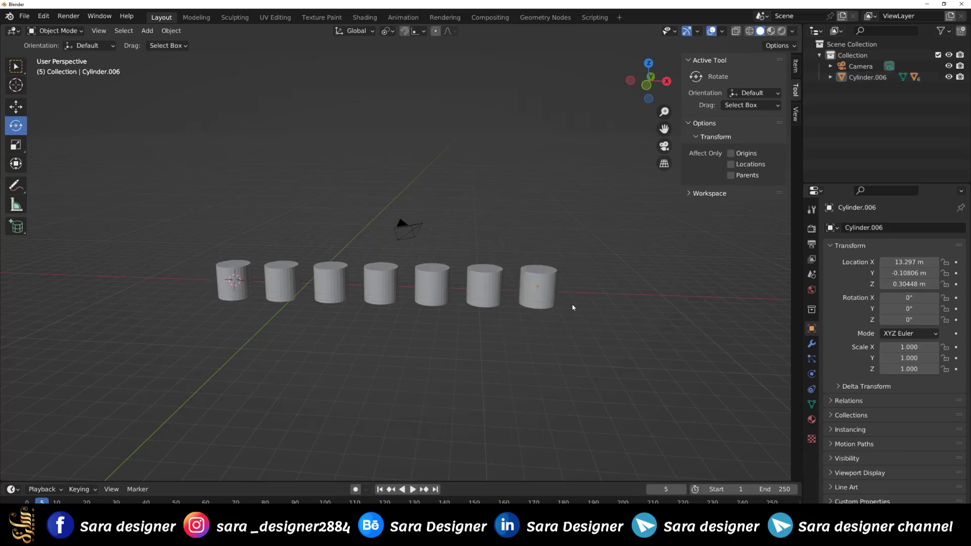
pyautogui.click(543, 287)
pyautogui.hotkey('alt', 'a')
pyautogui.click(490, 294)
pyautogui.hotkey('alt', 'a')
pyautogui.click(485, 293)
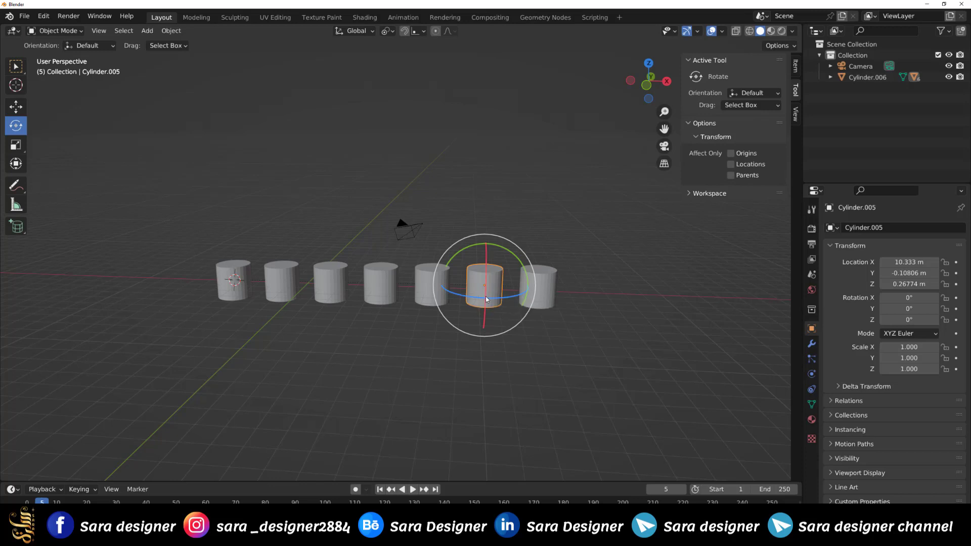
pyautogui.press('Delete')
# Delete the remaining five child cylinders, then reselect Cylinder.006
pyautogui.click(433, 279)
pyautogui.press('Delete')
pyautogui.click(380, 283)
pyautogui.press('Delete')
pyautogui.click(335, 283)
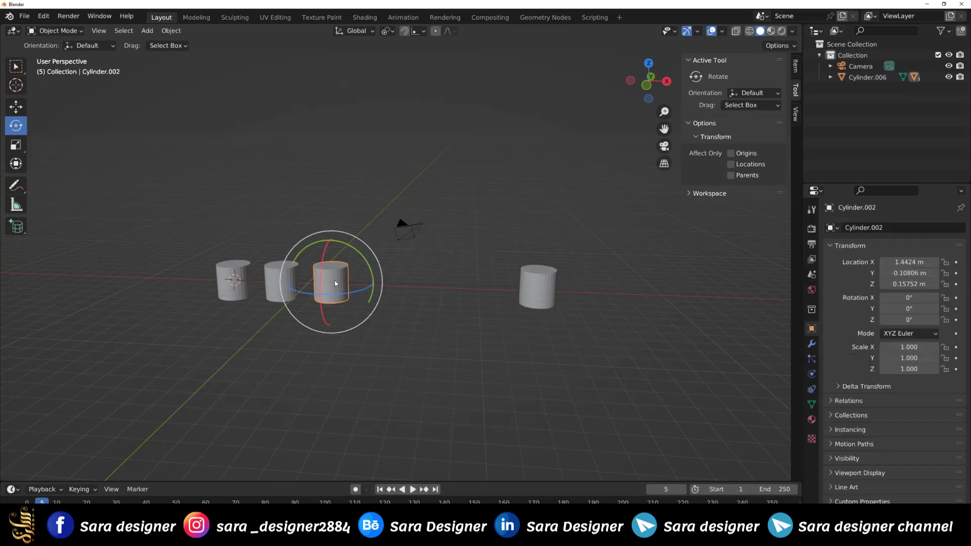
pyautogui.press('Delete')
pyautogui.click(279, 281)
pyautogui.press('Delete')
pyautogui.click(228, 284)
pyautogui.press('Delete')
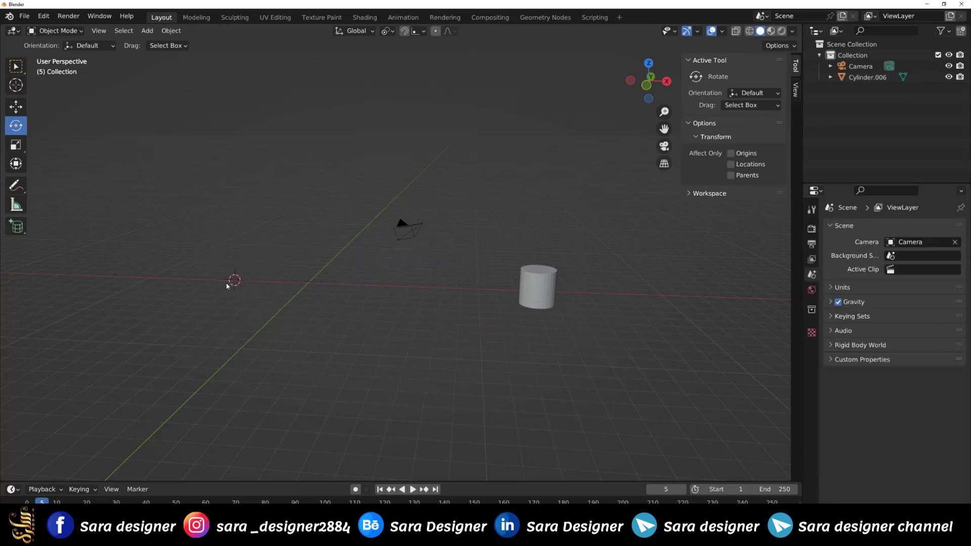
pyautogui.scroll(2, 627, 311)
pyautogui.click(607, 311)
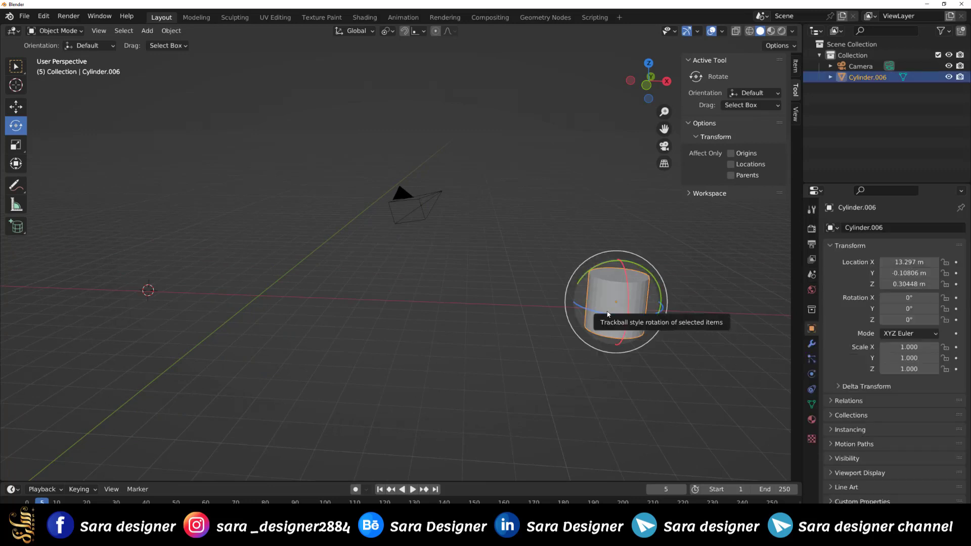
# Duplicate Cylinder.006 in place and scale the copy to -0.469
pyautogui.hotkey('shift', 'd')
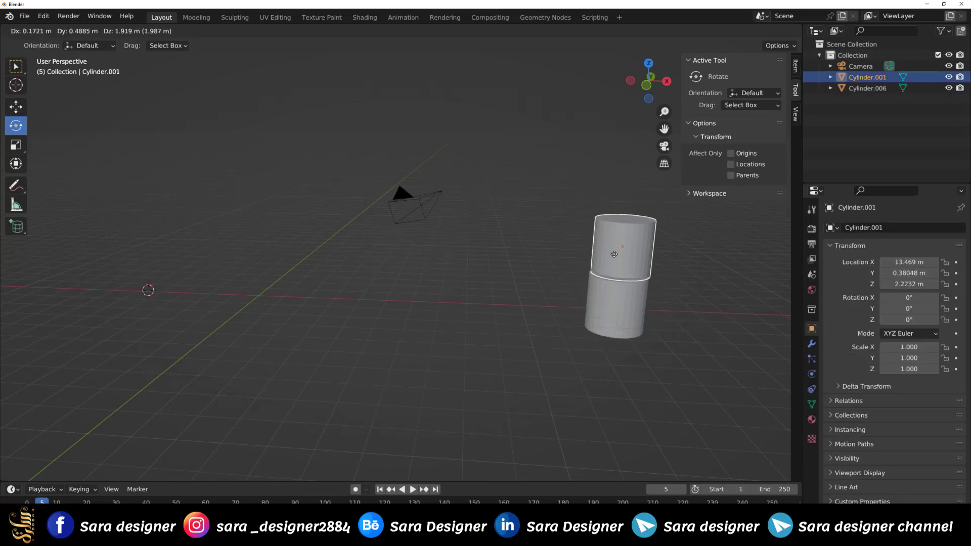
pyautogui.rightClick(613, 256)
pyautogui.press('s')
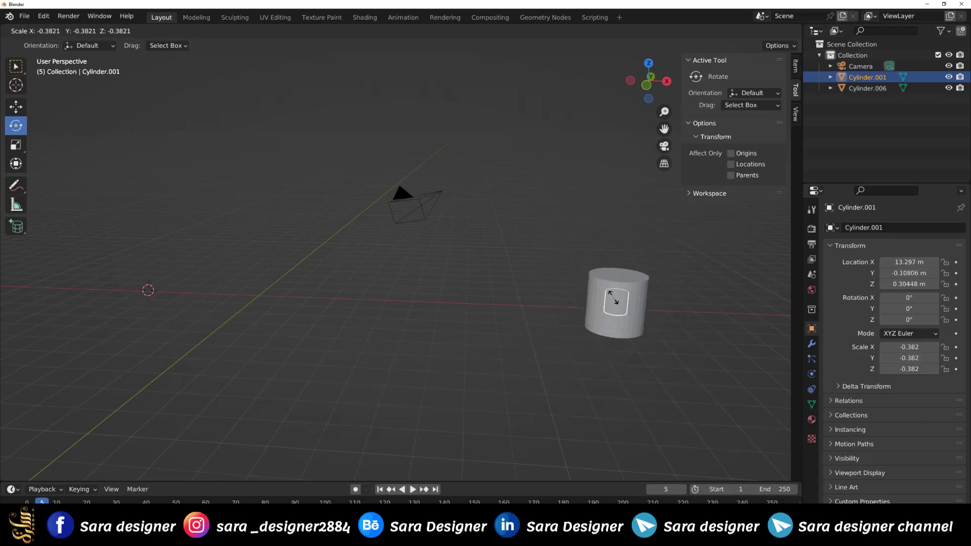
pyautogui.click(615, 300)
# Raise the smaller copy onto the base cylinder's top, then duplicate it
pyautogui.hotkey('shift', 'space')
pyautogui.press('g')
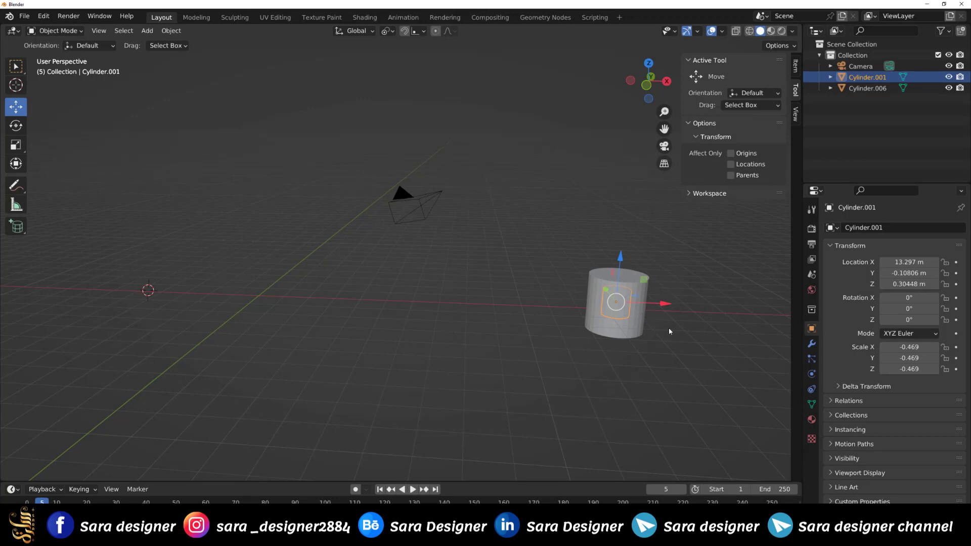
pyautogui.keyDown('shift'); pyautogui.moveTo(632, 327); pyautogui.dragTo(420, 292, button='middle'); pyautogui.keyUp('shift')
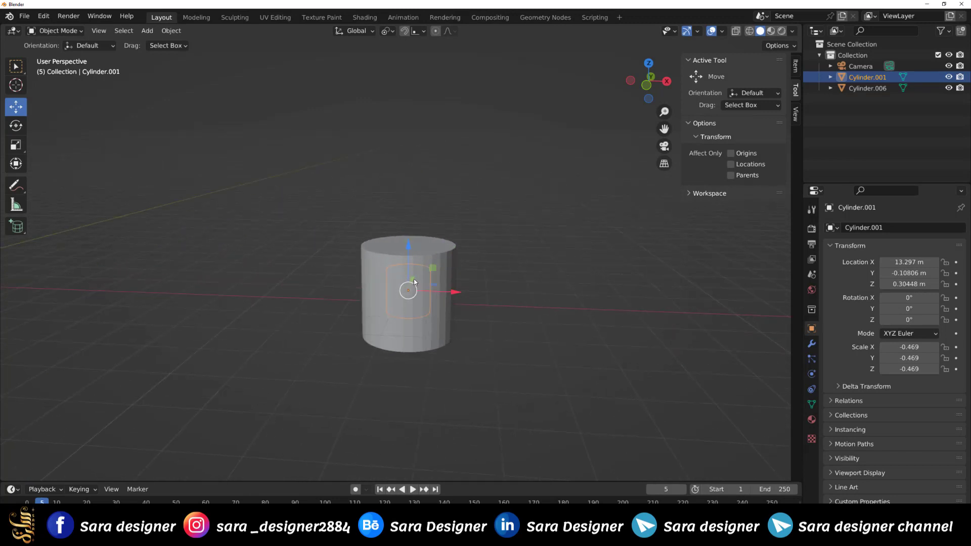
pyautogui.scroll(5, 414, 278)
pyautogui.moveTo(413, 260)
pyautogui.mouseDown()
pyautogui.moveTo(407, 148)
pyautogui.moveTo(408, 162)
pyautogui.mouseUp()
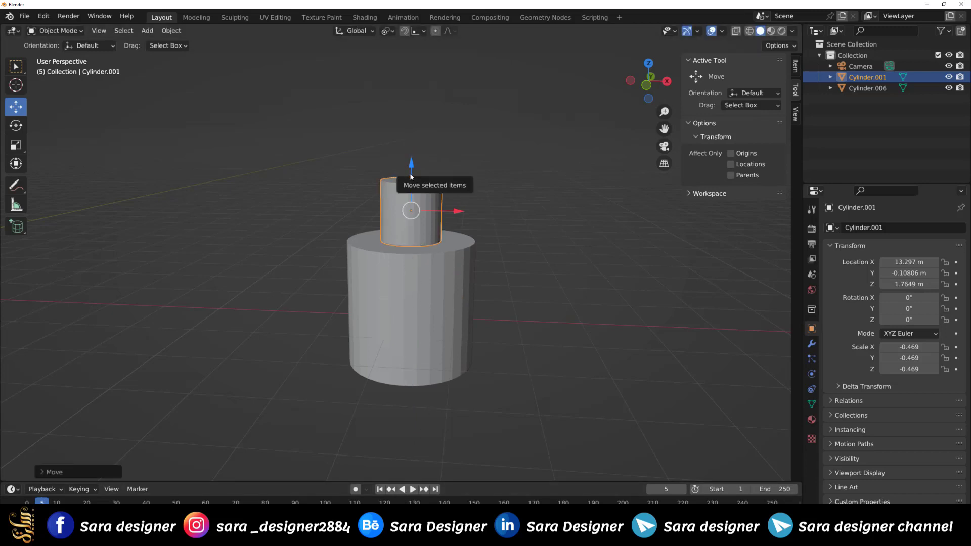
pyautogui.hotkey('shift', 'd')
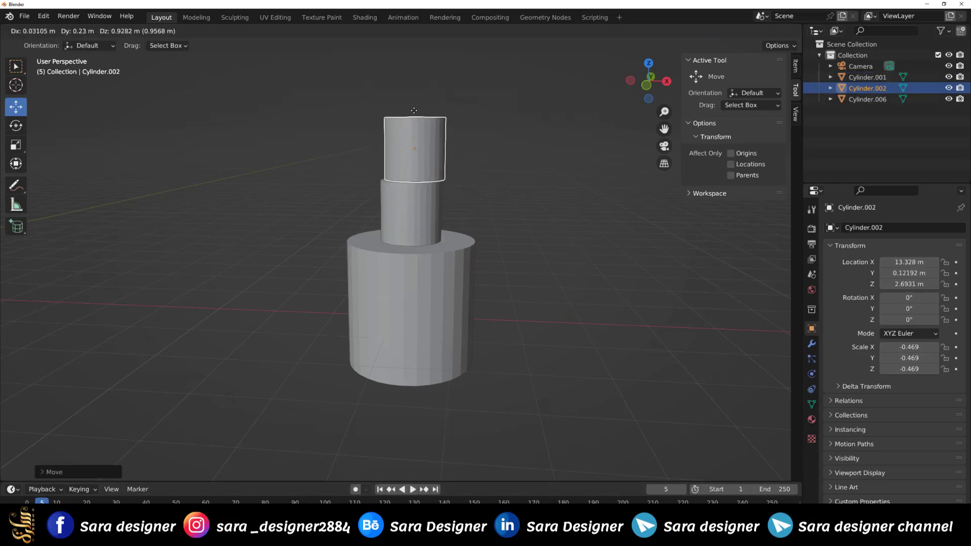
# Place the third copy above the stack and scale it to -0.201
pyautogui.click(411, 114)
pyautogui.hotkey('shift', 'space')
pyautogui.press('s')
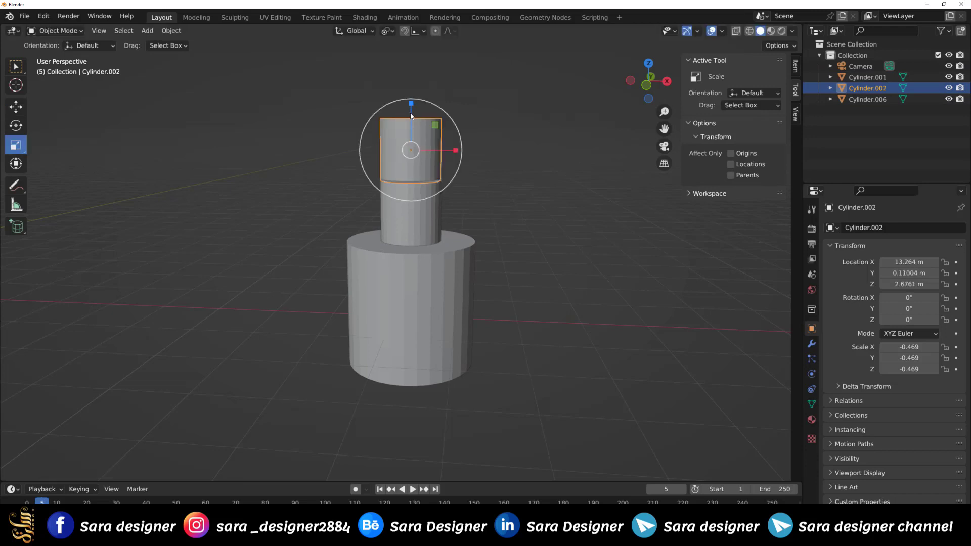
pyautogui.press('s')
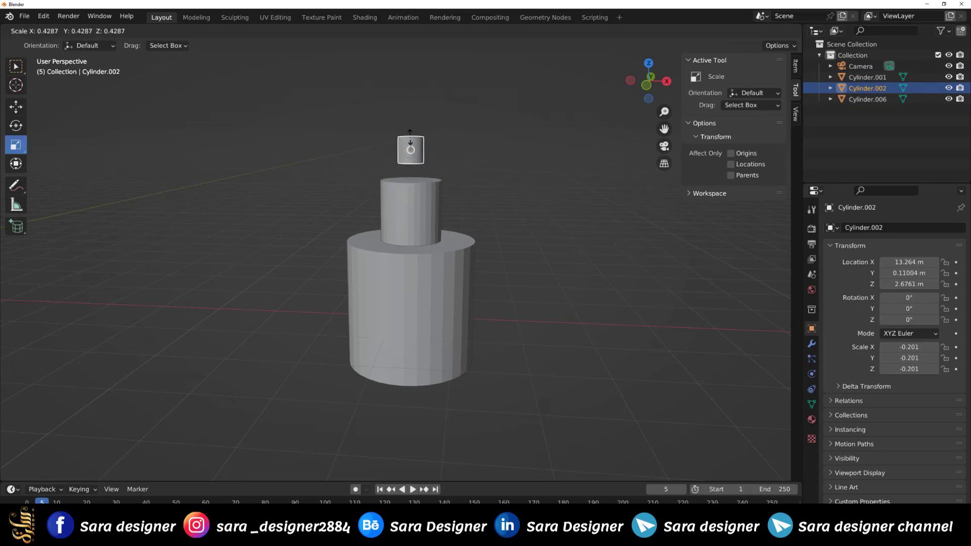
pyautogui.click(426, 154)
# Lower the small cylinder onto the middle one, then select base Cylinder.006
pyautogui.hotkey('shift', 'space')
pyautogui.press('g')
pyautogui.moveTo(413, 104); pyautogui.dragTo(406, 122)
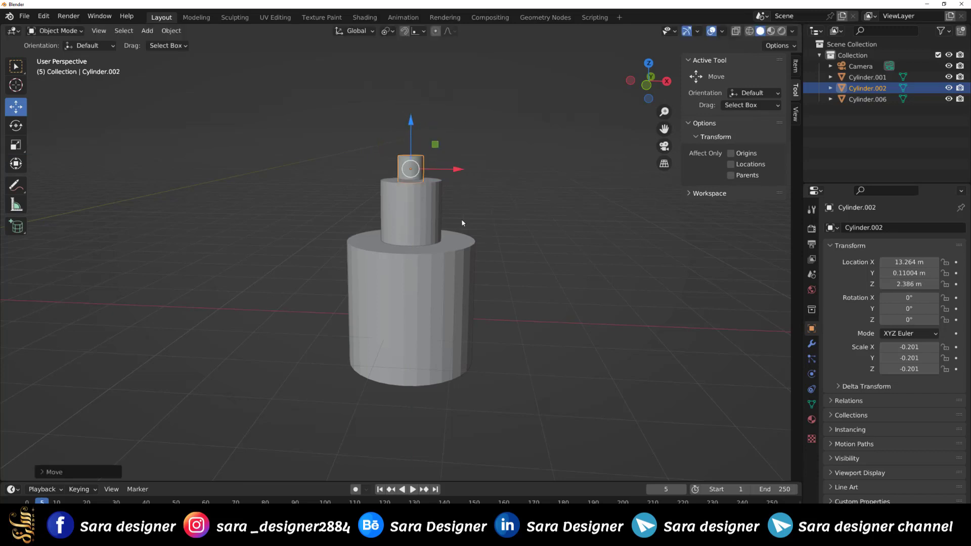
pyautogui.click(502, 300)
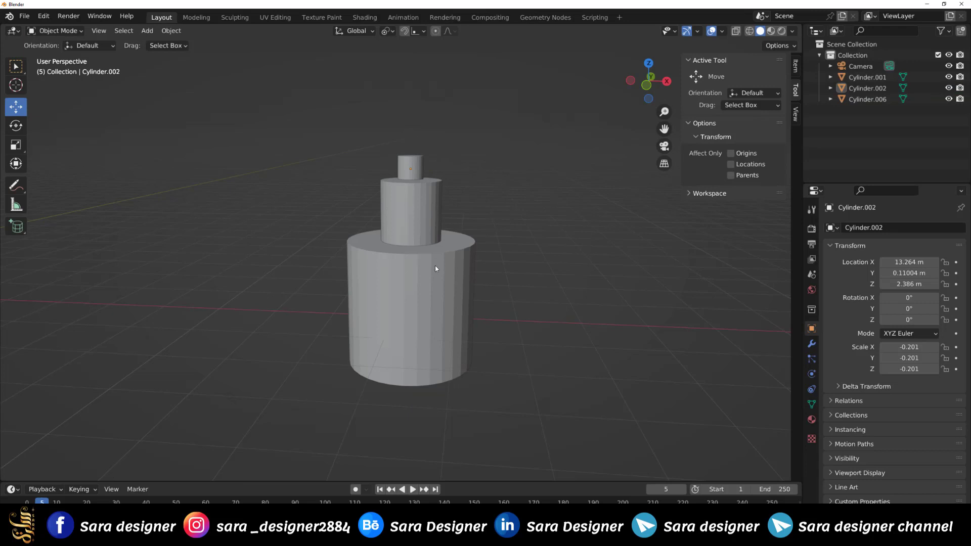
pyautogui.click(436, 283)
# Undo the accidental X move of Cylinder.006 and box-select Cylinder.001, .002 and .006
pyautogui.moveTo(458, 305); pyautogui.dragTo(586, 312)
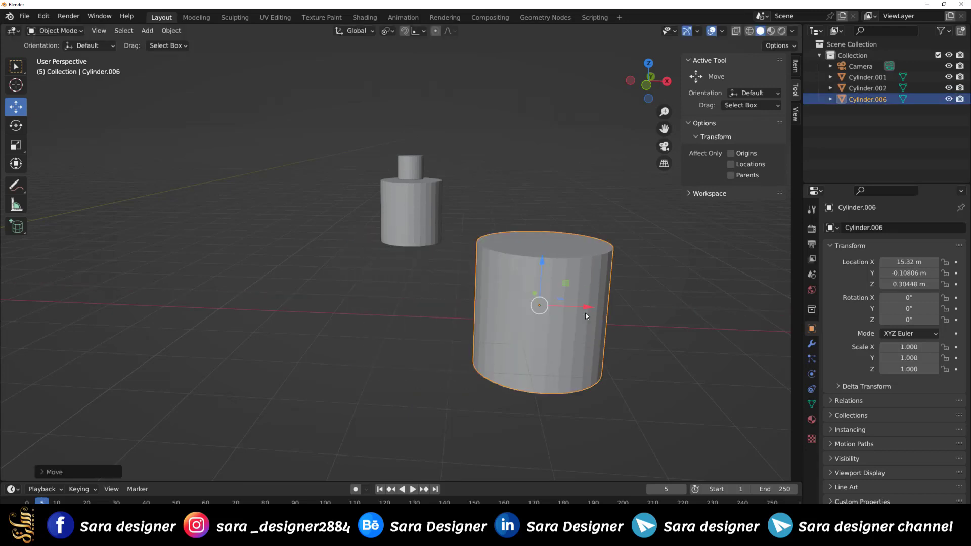
pyautogui.hotkey('ctrl', 'z')
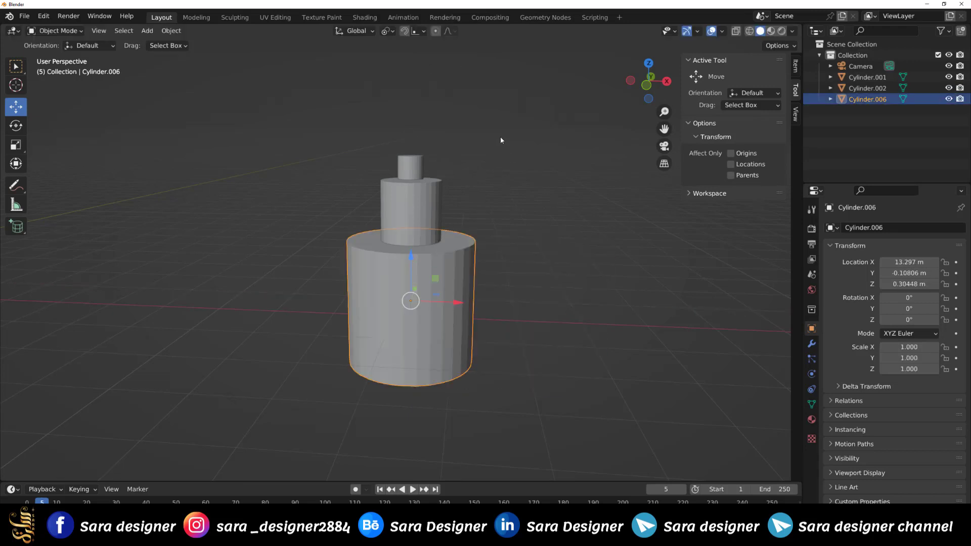
pyautogui.moveTo(451, 114); pyautogui.dragTo(444, 432)
pyautogui.moveTo(280, 123); pyautogui.dragTo(546, 482)
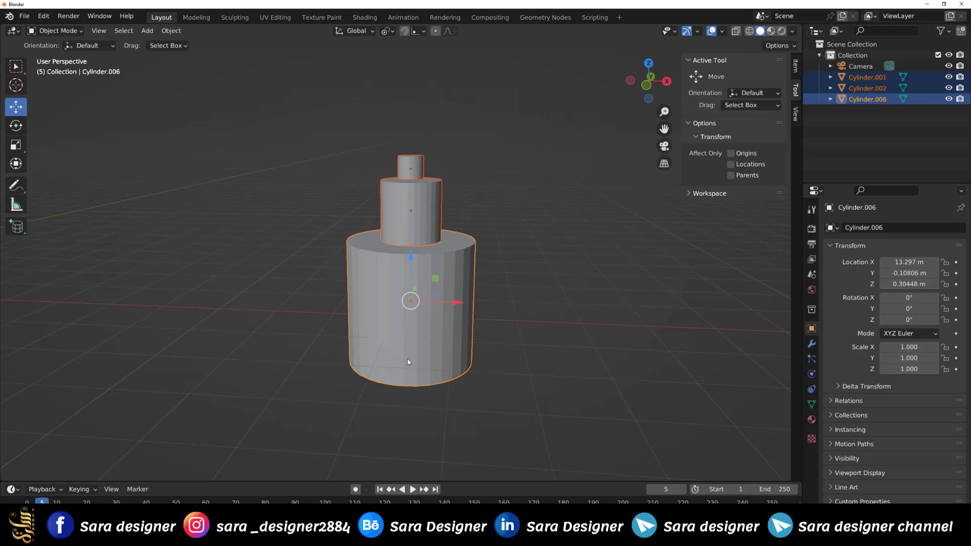
# Parent the upper cylinders to Cylinder.006 with Keep Transform, then slide the bottle to X 12.633 m
pyautogui.hotkey('ctrl', 'p')
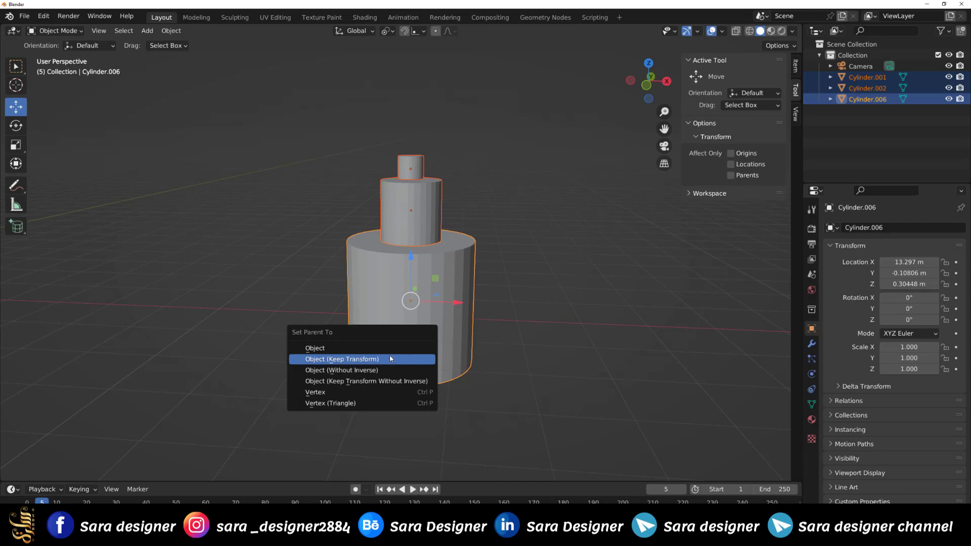
pyautogui.click(389, 357)
pyautogui.click(509, 388)
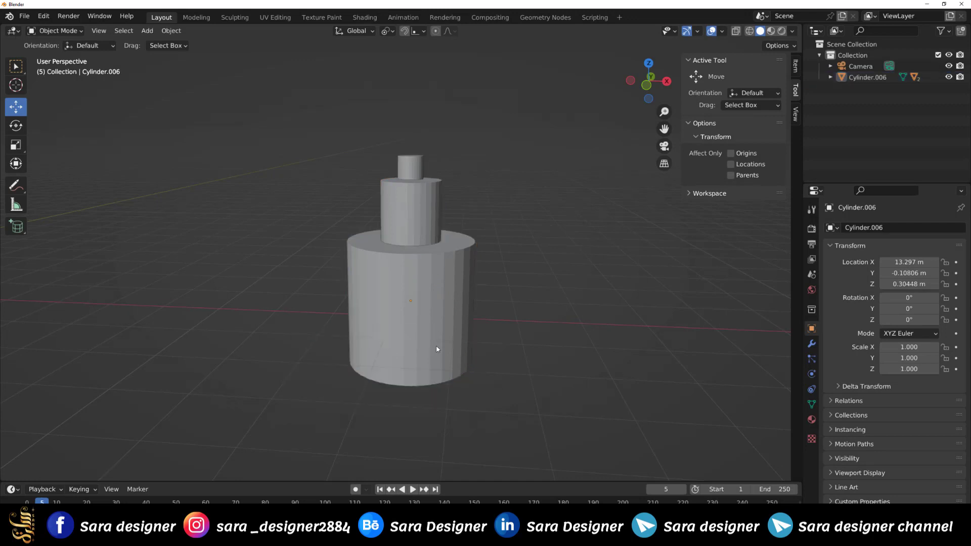
pyautogui.click(454, 364)
pyautogui.moveTo(457, 302)
pyautogui.mouseDown()
pyautogui.moveTo(739, 330)
pyautogui.moveTo(415, 325)
pyautogui.mouseUp()
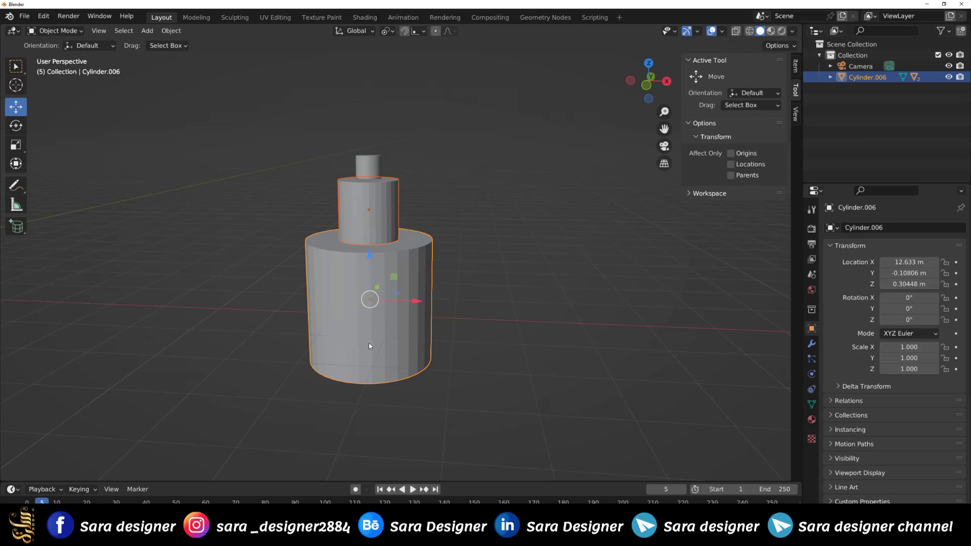
# Try scaling the bottle up, then cancel back to its original size
pyautogui.hotkey('shift', 'space')
pyautogui.press('s')
pyautogui.moveTo(369, 343)
pyautogui.mouseDown()
pyautogui.moveTo(412, 304)
pyautogui.moveTo(387, 301)
pyautogui.mouseUp()
pyautogui.rightClick(387, 302)
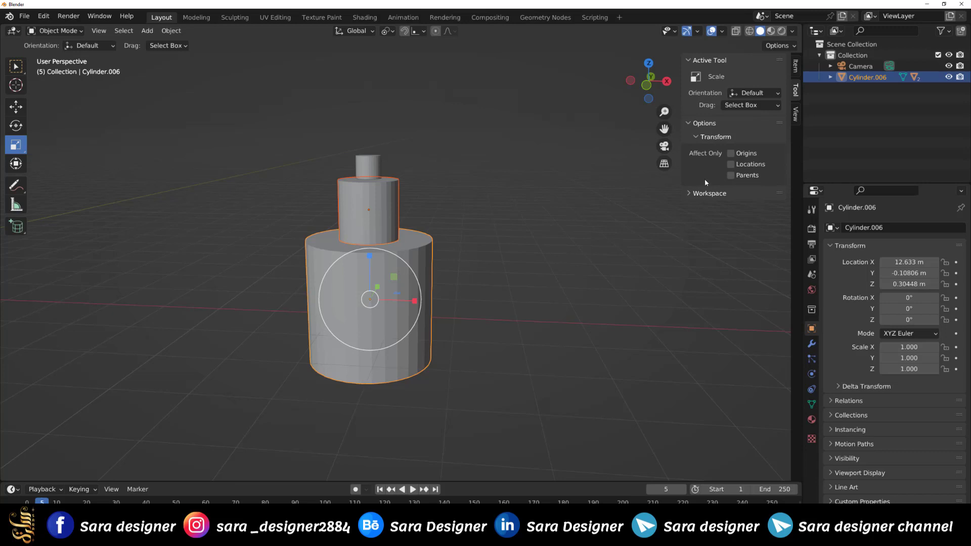
# With Affect Only Origins on, lower Cylinder.006's origin to Z -0.69417 m, then turn Origins off
pyautogui.click(732, 154)
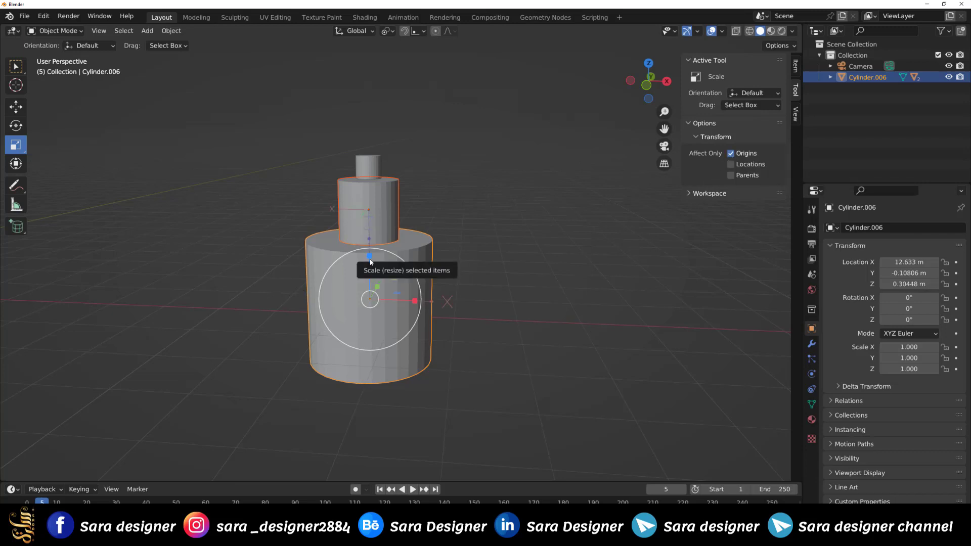
pyautogui.press('w')
pyautogui.moveTo(369, 263); pyautogui.dragTo(369, 345)
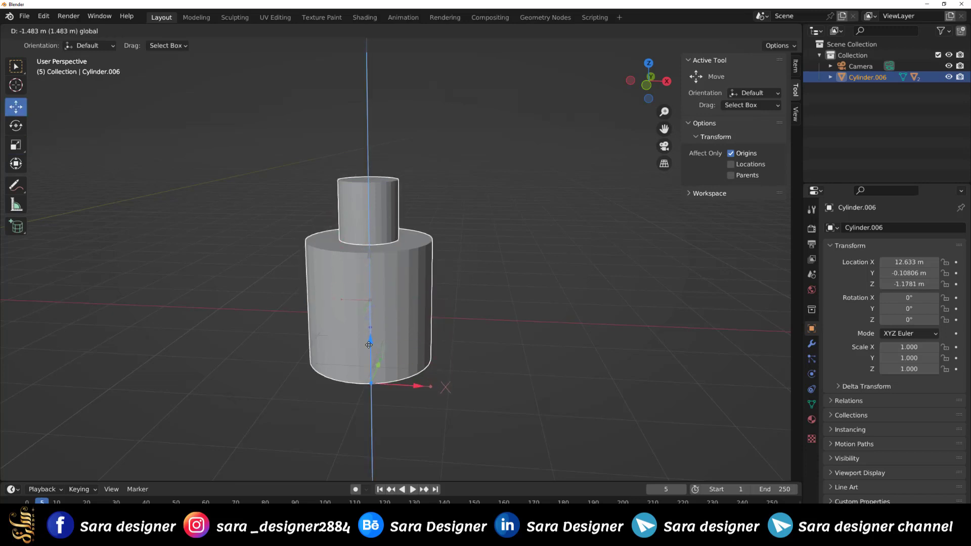
pyautogui.press('KP_1')
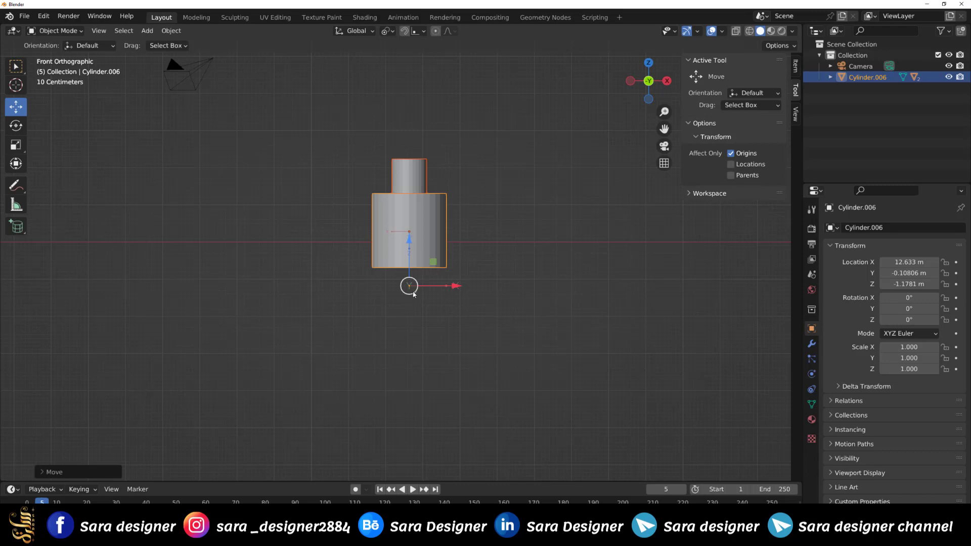
pyautogui.scroll(4, 415, 292)
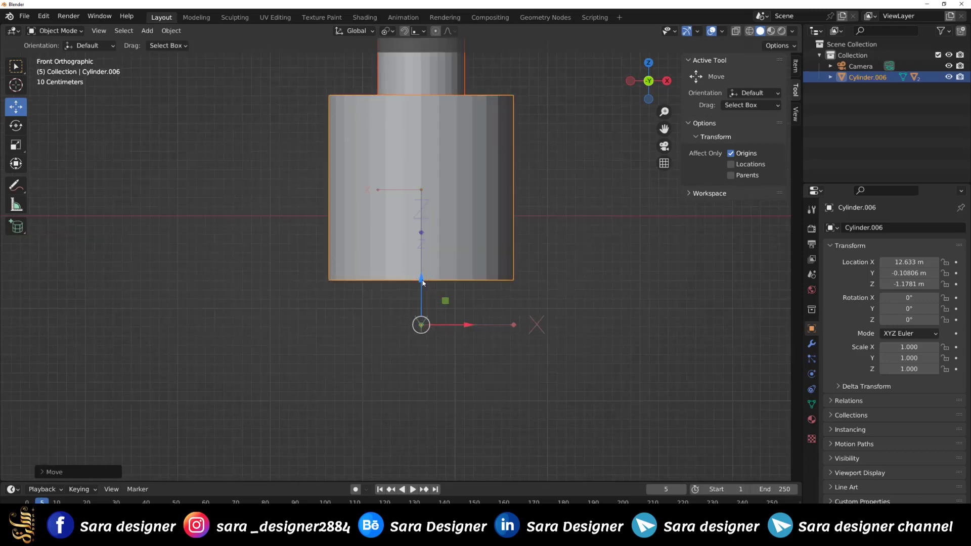
pyautogui.moveTo(415, 279)
pyautogui.mouseDown()
pyautogui.moveTo(418, 233)
pyautogui.moveTo(422, 279)
pyautogui.mouseUp()
pyautogui.click(464, 374)
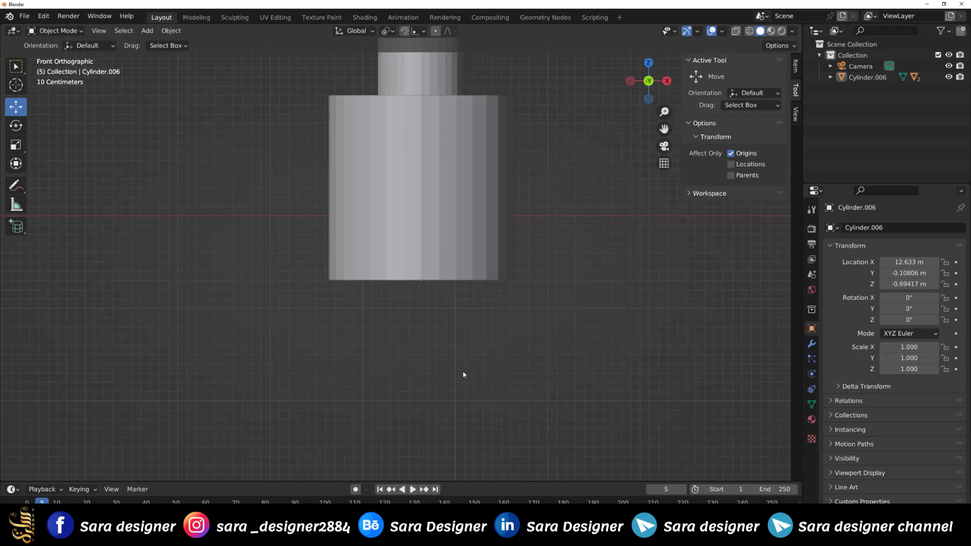
pyautogui.click(730, 153)
# Return to perspective view, select the bottle, and scale it uniformly to 0.981
pyautogui.press('KP_5')
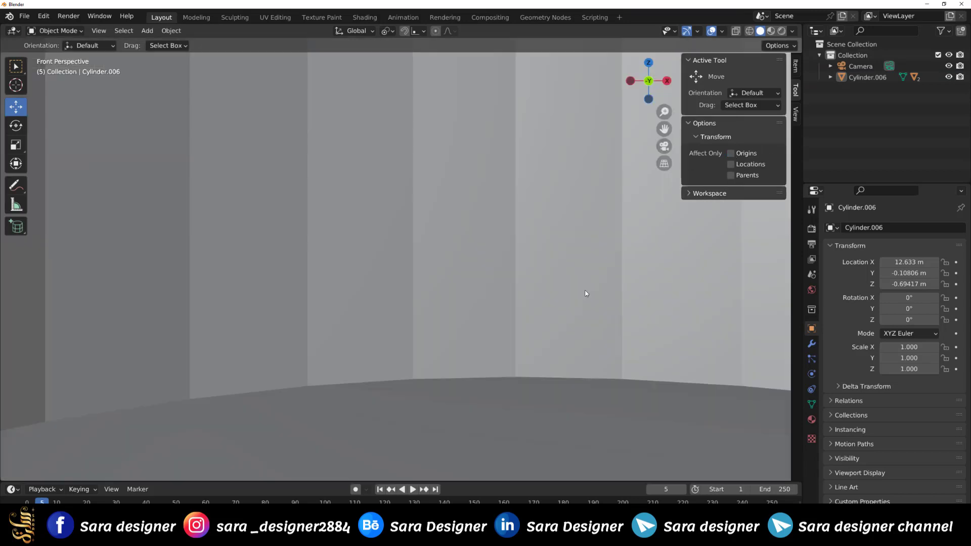
pyautogui.scroll(-5, 405, 334)
pyautogui.scroll(-2, 407, 344)
pyautogui.click(435, 234)
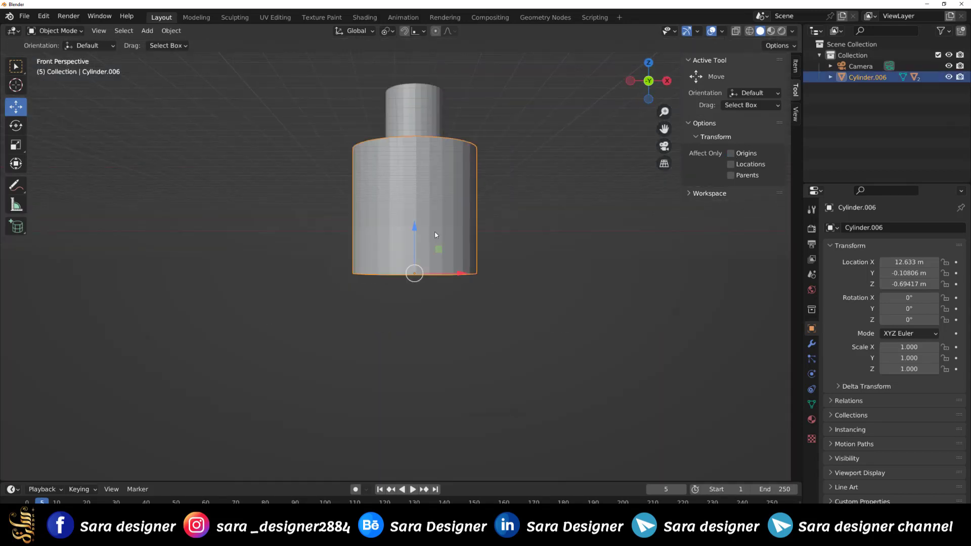
pyautogui.hotkey('shift', 'space')
pyautogui.press('s')
pyautogui.moveTo(435, 243); pyautogui.dragTo(445, 230)
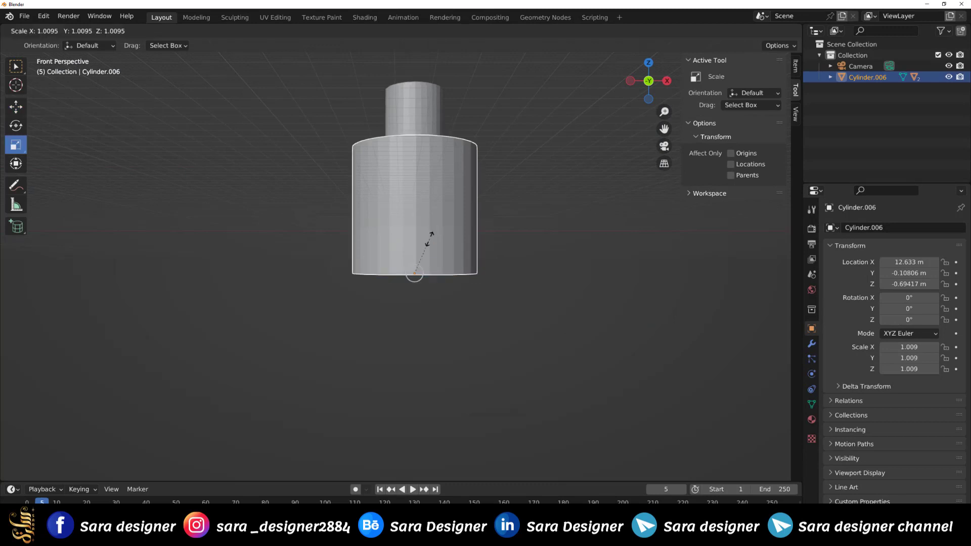
pyautogui.scroll(-2, 412, 377)
pyautogui.scroll(-2, 412, 374)
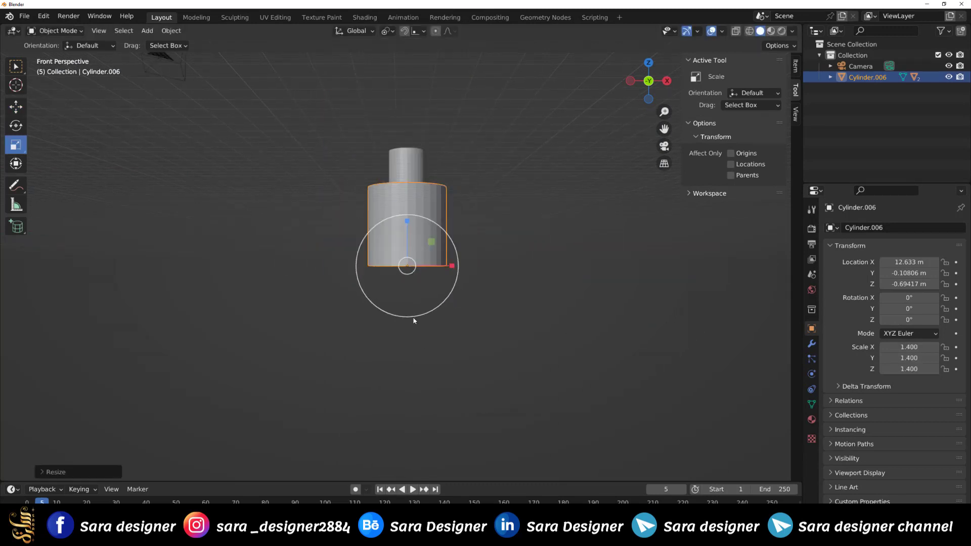
pyautogui.moveTo(426, 235)
pyautogui.mouseDown()
pyautogui.moveTo(436, 221)
pyautogui.moveTo(413, 229)
pyautogui.mouseUp()
# Slide the bottle along X to 11.602 m and tilt it 2.5688° around X
pyautogui.hotkey('shift', 'space')
pyautogui.press('g')
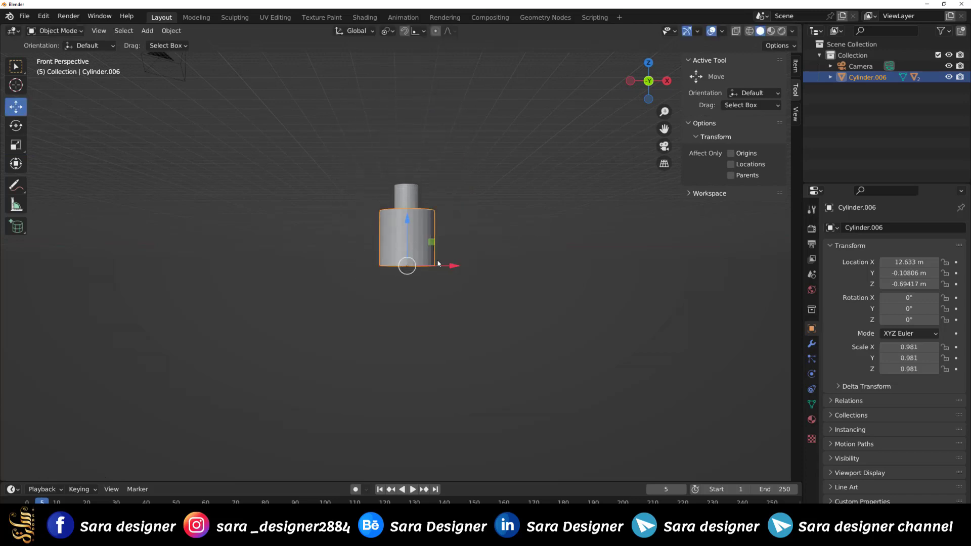
pyautogui.moveTo(453, 268); pyautogui.dragTo(425, 270)
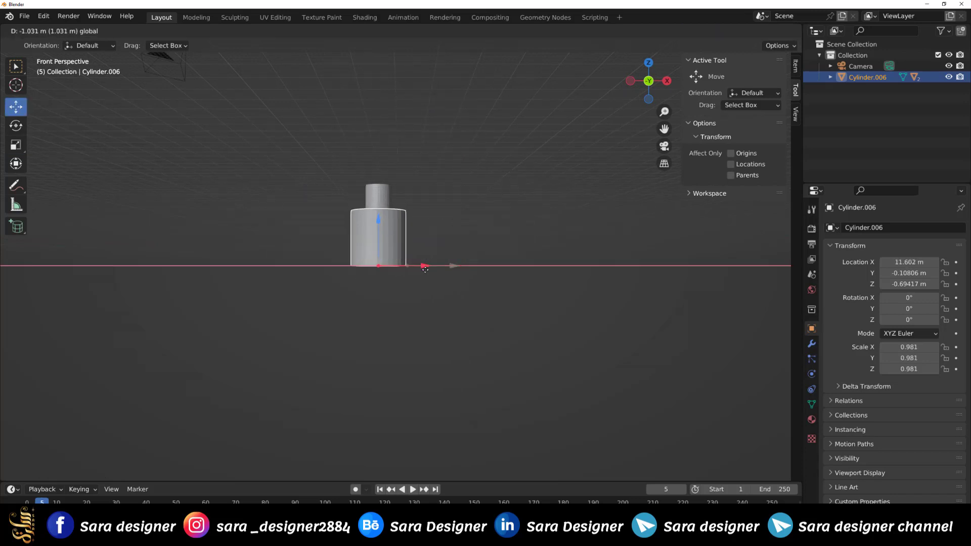
pyautogui.hotkey('shift', 'space')
pyautogui.press('r')
pyautogui.moveTo(375, 245)
pyautogui.mouseDown()
pyautogui.moveTo(375, 265)
pyautogui.moveTo(374, 242)
pyautogui.mouseUp()
# Rotate the bottle about -2.77° around Z, cancelling a started Y tilt so Y stays unrotated
pyautogui.scroll(2, 374, 242)
pyautogui.scroll(3, 374, 237)
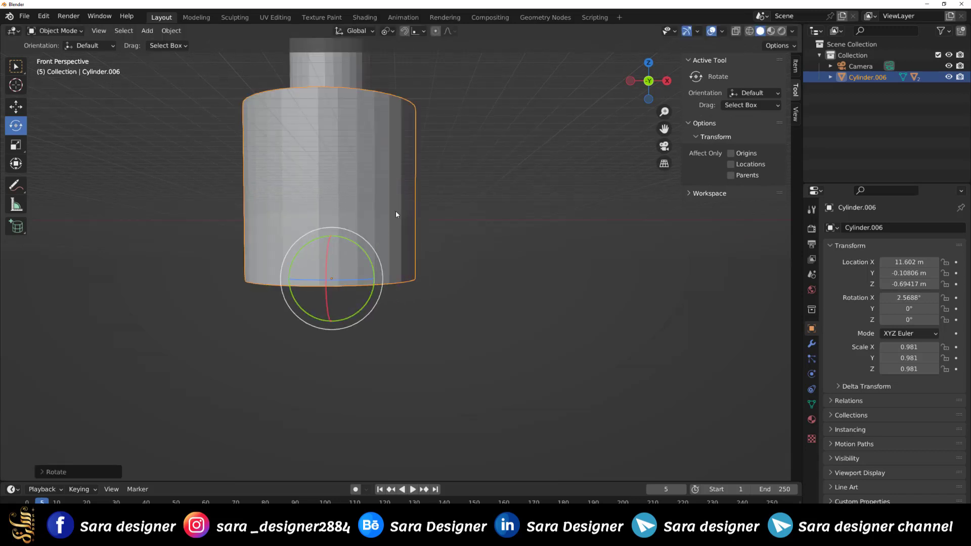
pyautogui.scroll(2, 445, 306)
pyautogui.keyDown('shift'); pyautogui.moveTo(445, 307); pyautogui.dragTo(435, 283, button='middle'); pyautogui.keyUp('shift')
pyautogui.scroll(-1, 444, 308)
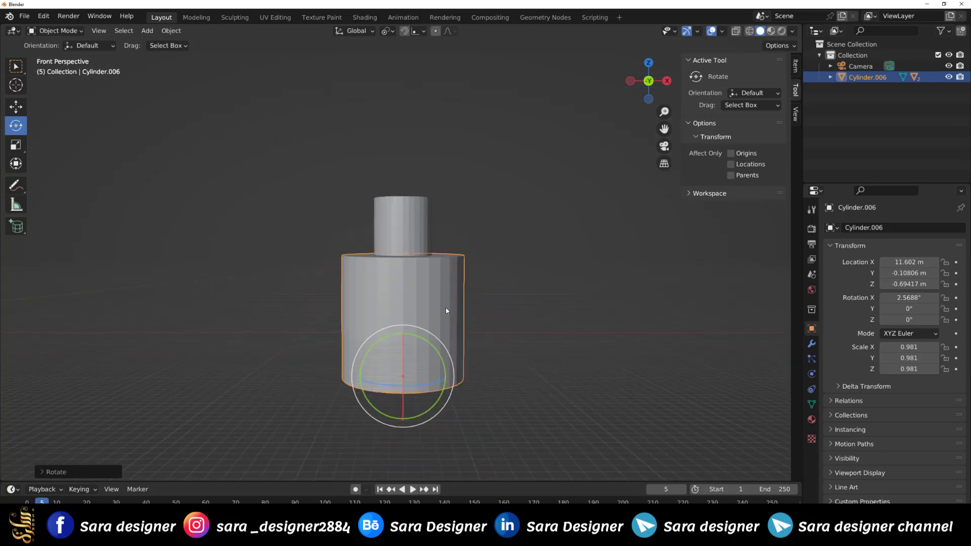
pyautogui.scroll(1, 445, 309)
pyautogui.moveTo(426, 431); pyautogui.dragTo(443, 435)
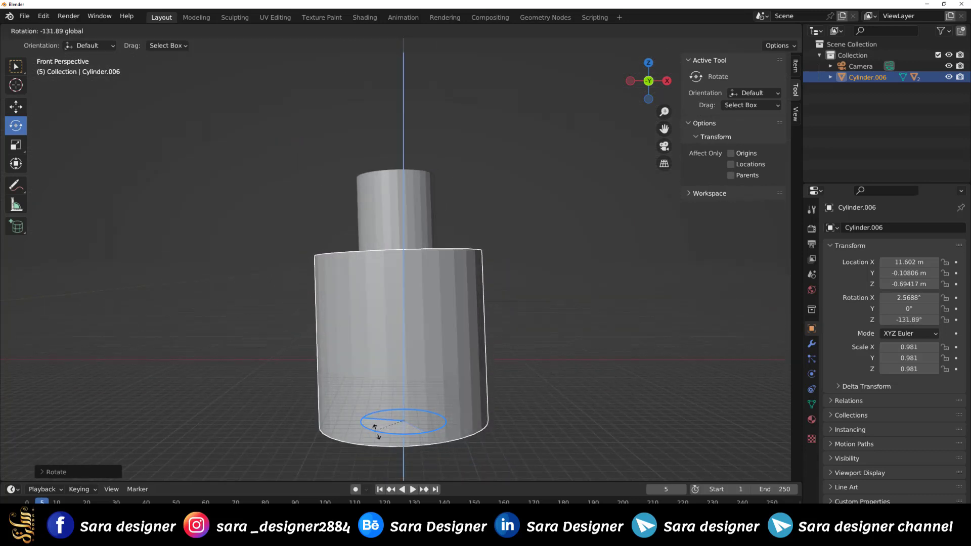
pyautogui.moveTo(428, 392)
pyautogui.mouseDown()
pyautogui.moveTo(457, 405)
pyautogui.moveTo(432, 417)
pyautogui.mouseUp()
pyautogui.press('Escape')
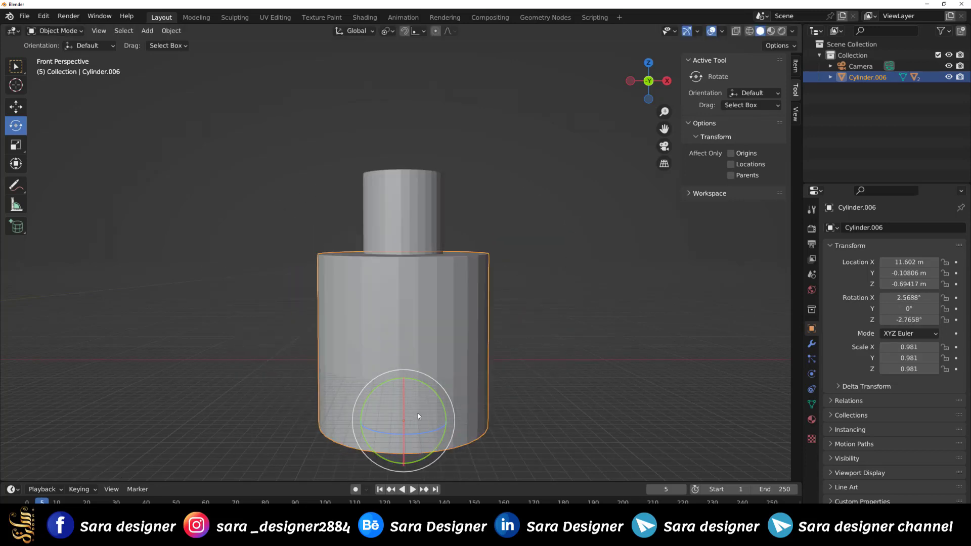